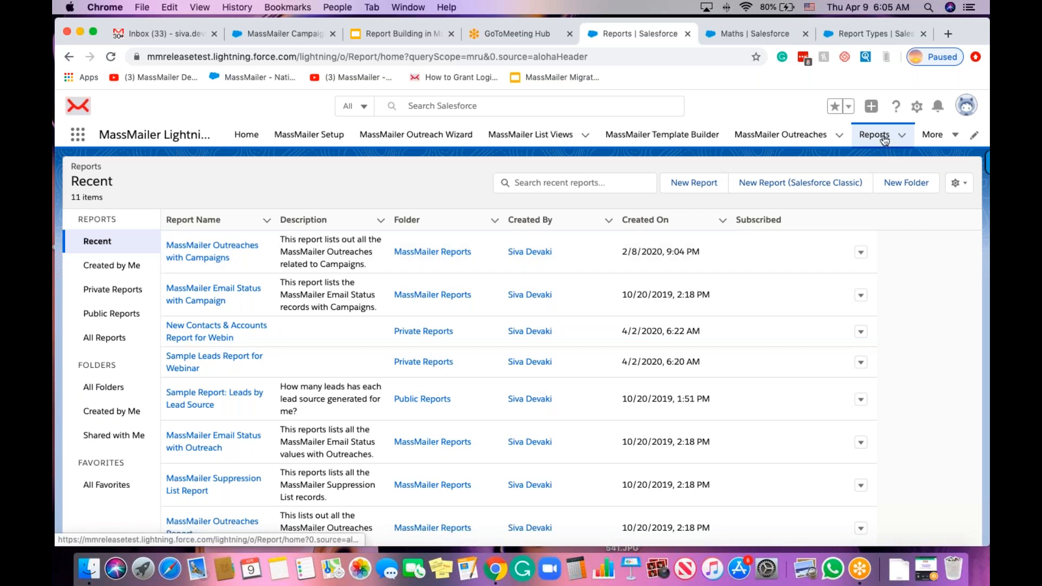
Search all report folders for 'massma' and open the MassMailer Reports folder.
click(875, 141)
click(112, 391)
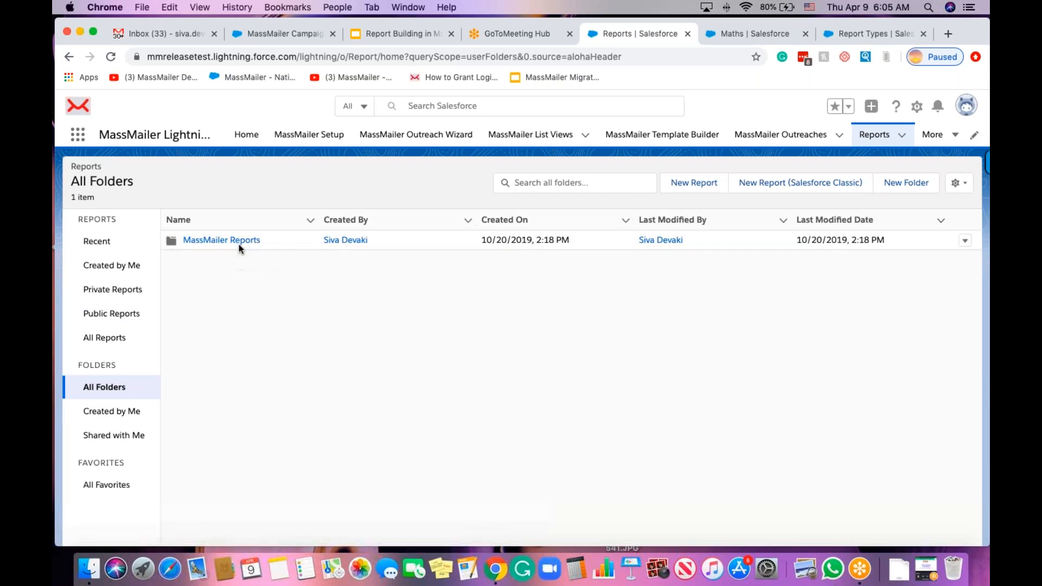
click(526, 185)
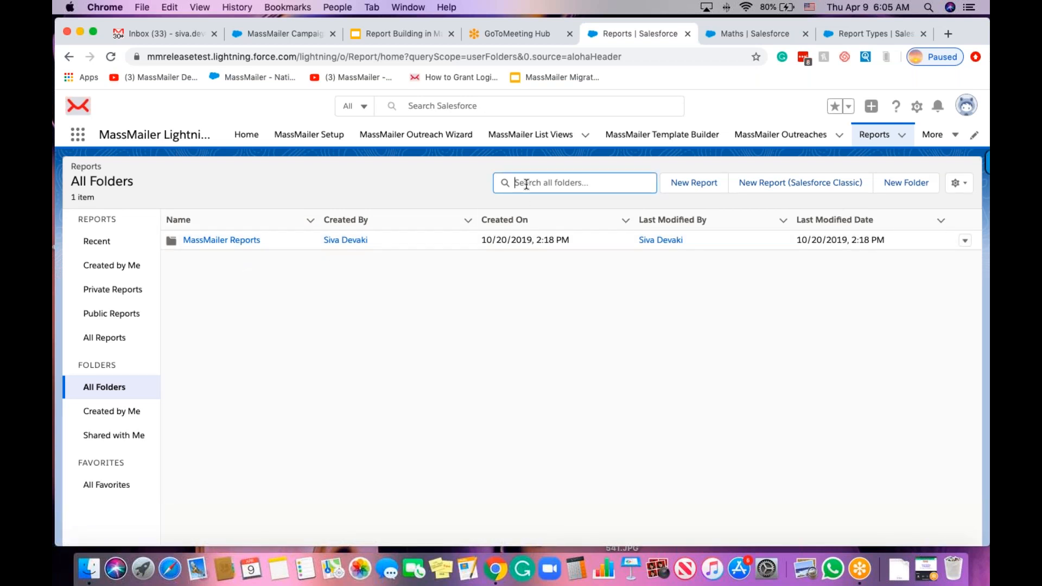
text(massmailer)
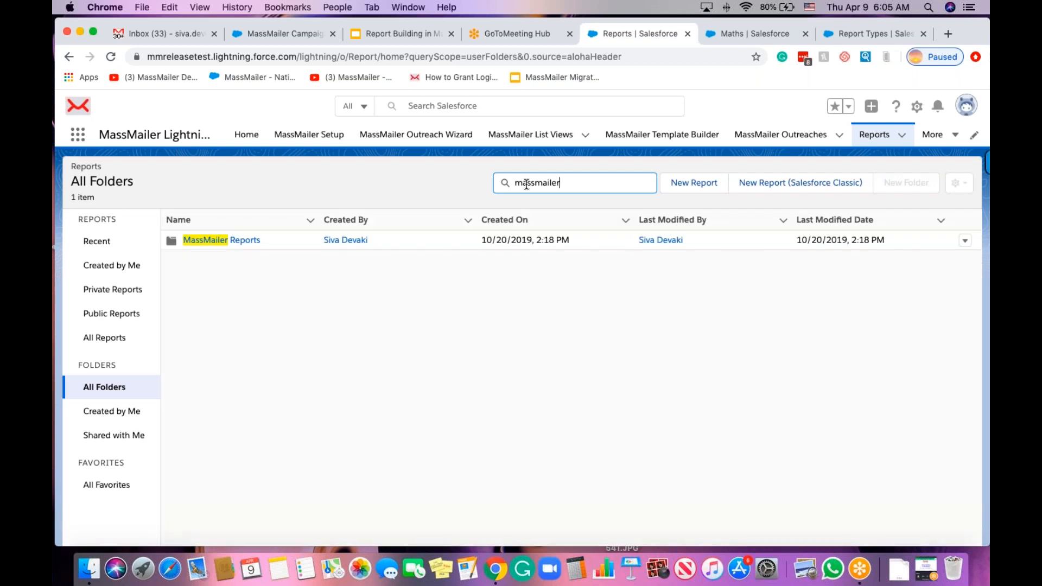
click(230, 243)
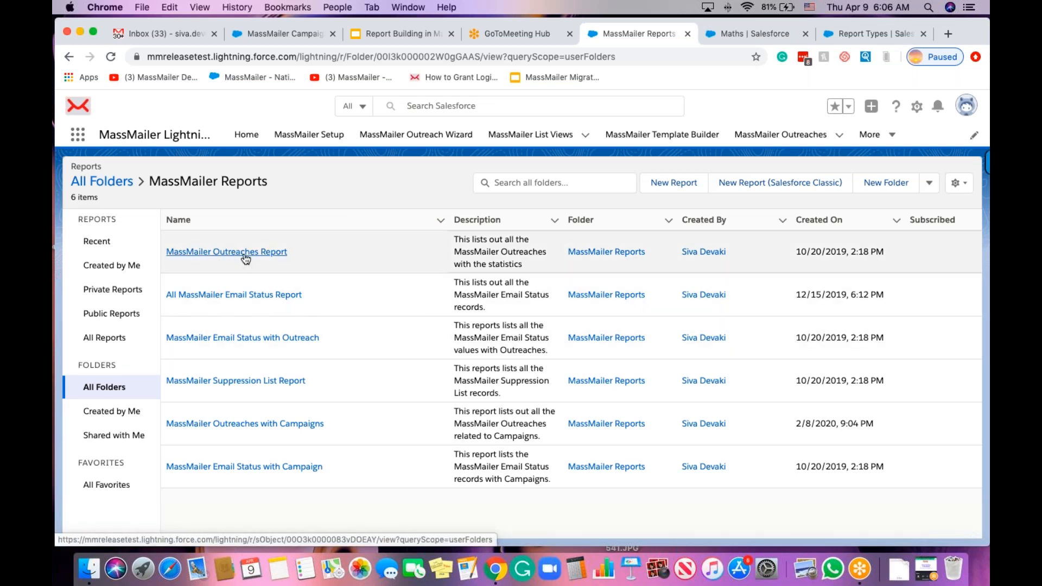
Open the MassMailer Outreaches Report and scroll across all its outreach statistics columns.
click(244, 254)
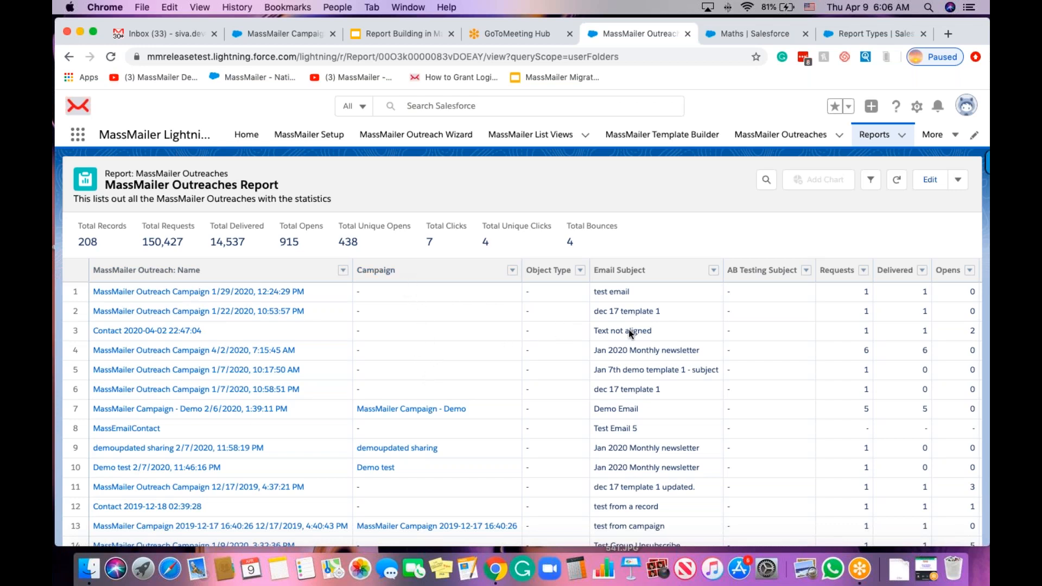
scroll(630, 336, right, 5)
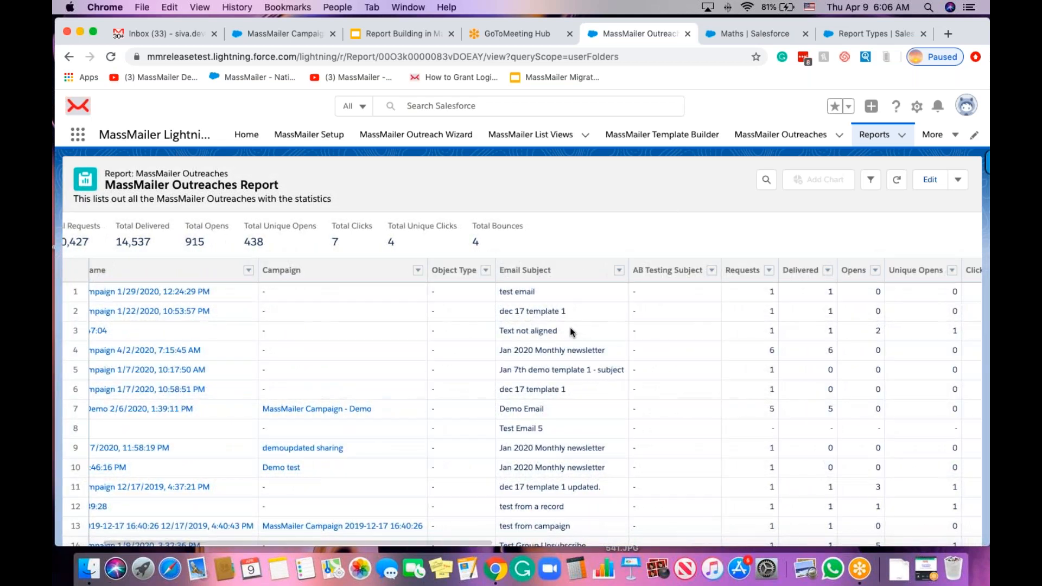
scroll(571, 332, right, 3)
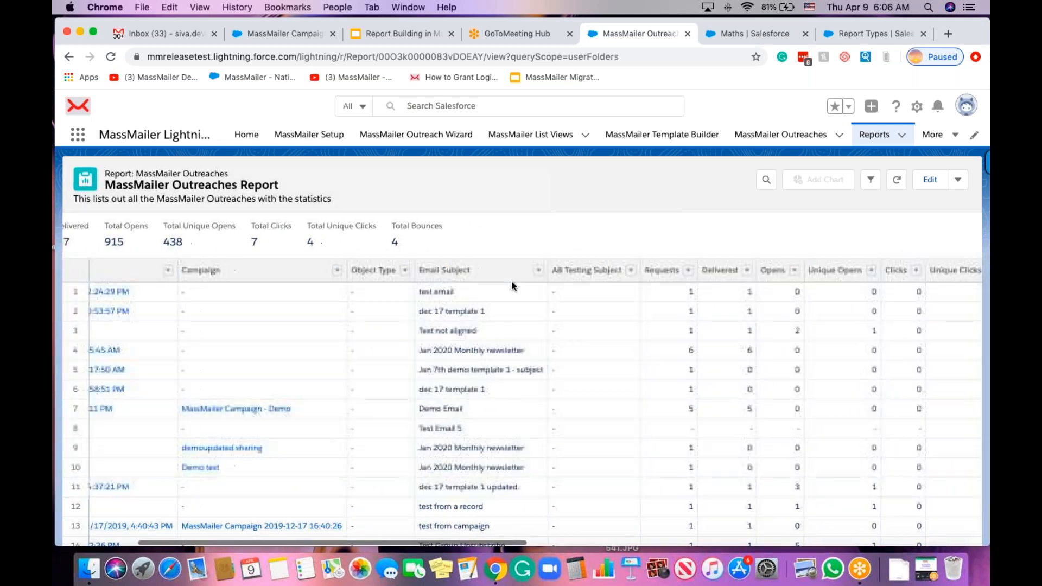
scroll(512, 281, right, 2)
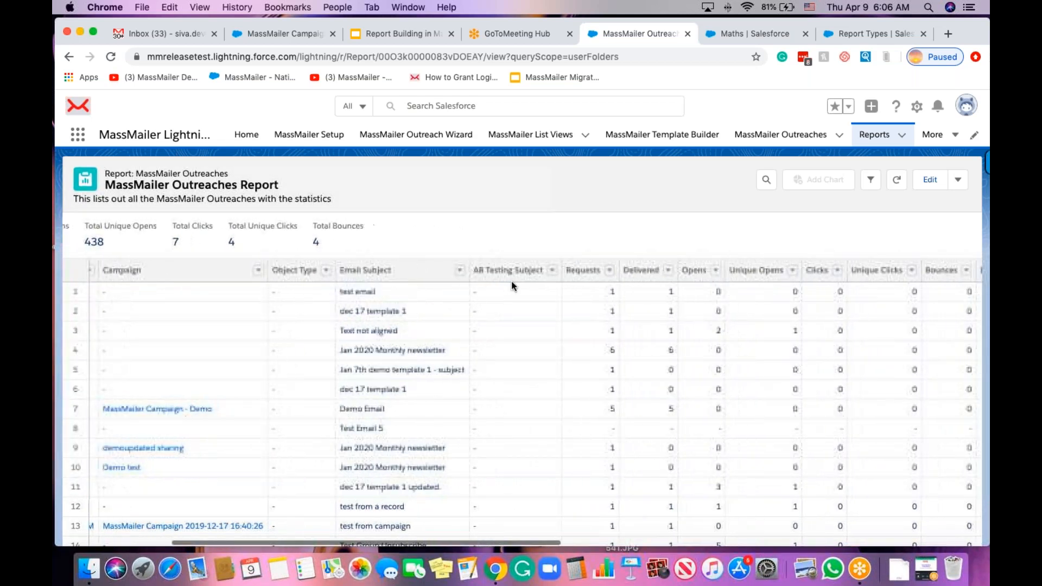
scroll(523, 337, right, 2)
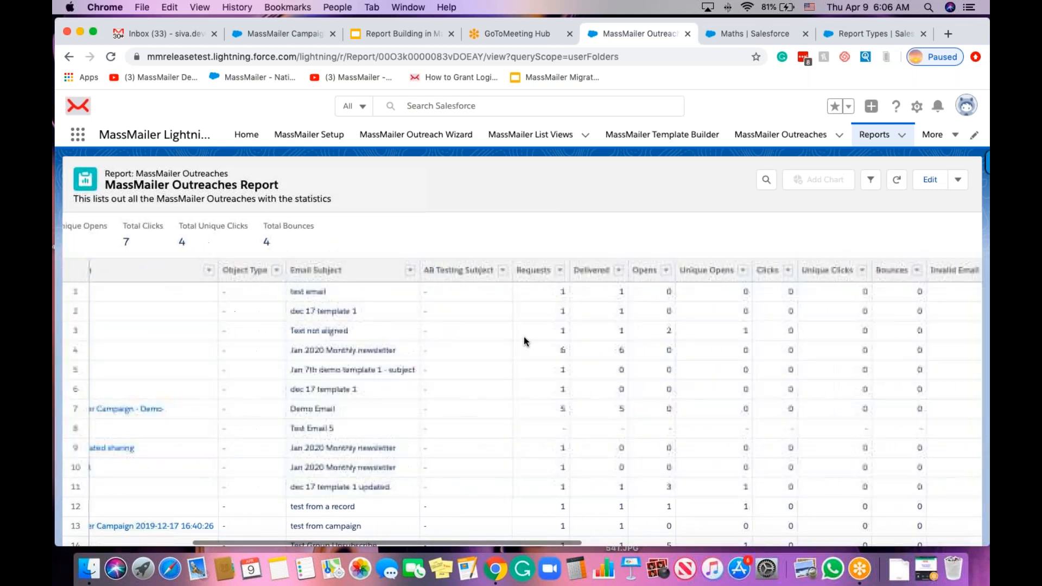
scroll(557, 293, right, 4)
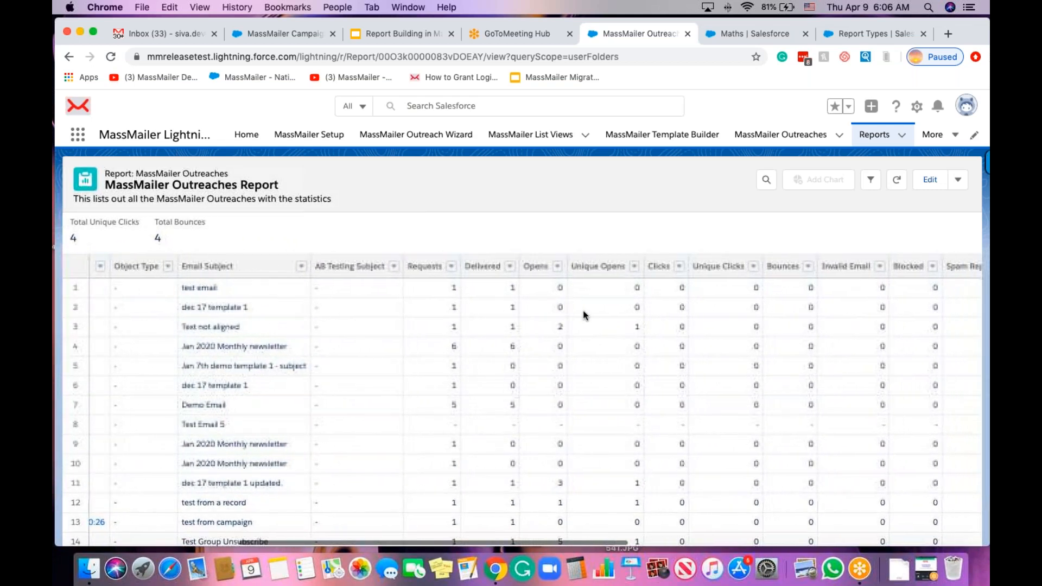
scroll(582, 311, right, 4)
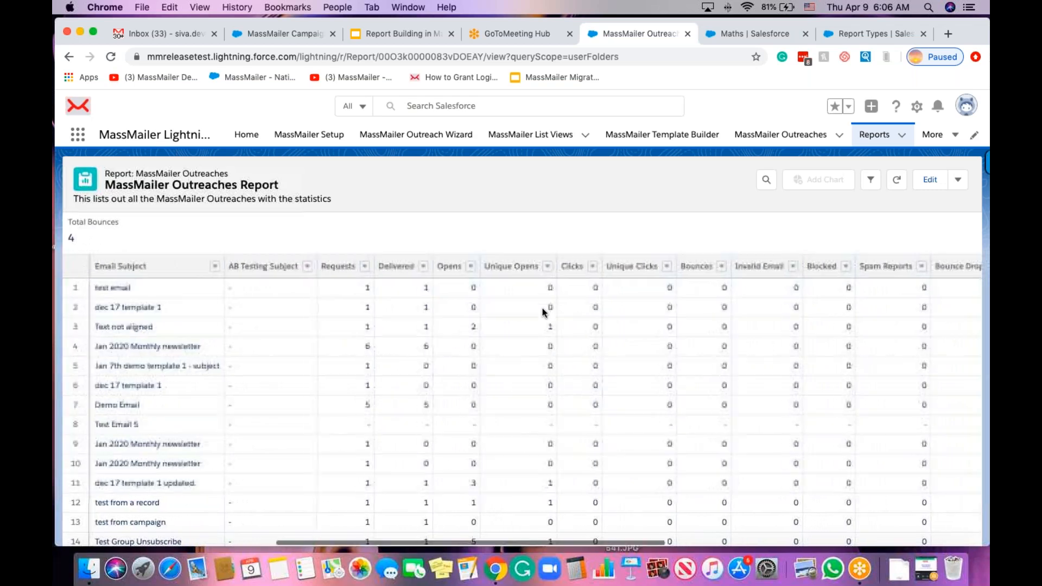
scroll(593, 311, right, 3)
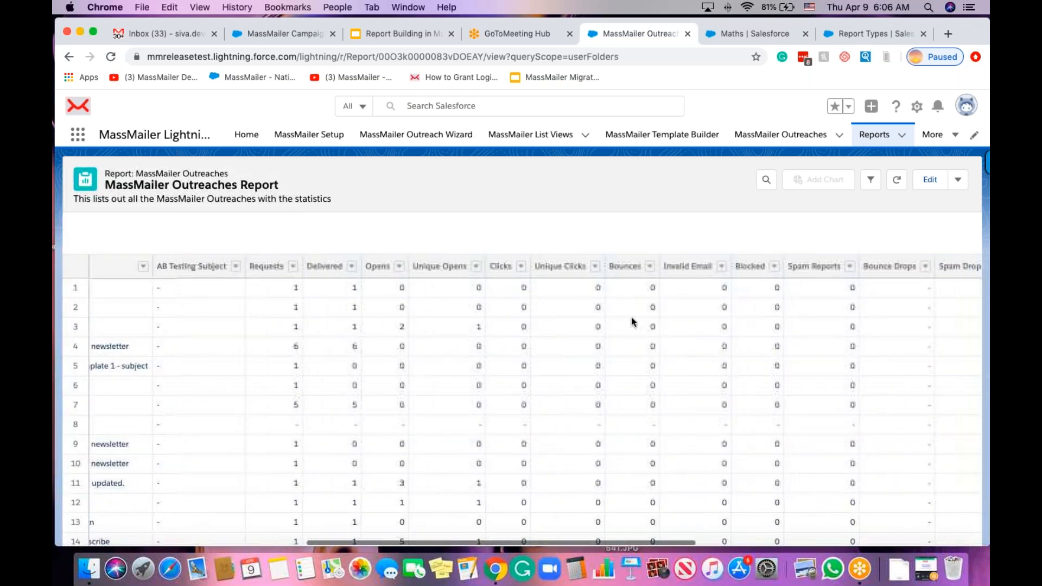
scroll(743, 332, right, 5)
scroll(743, 332, left, 3)
scroll(743, 332, left, 12)
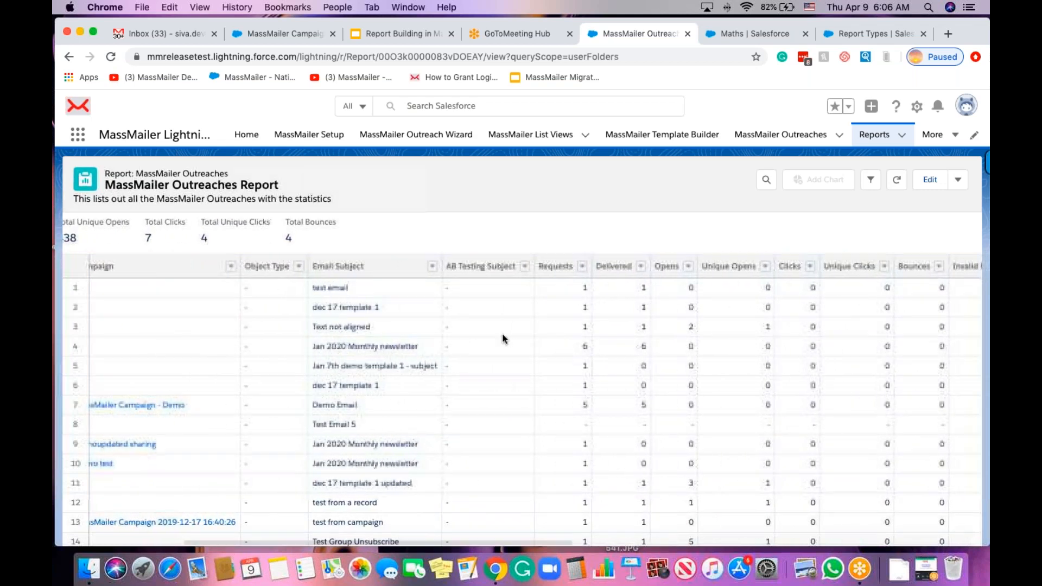
scroll(504, 334, left, 8)
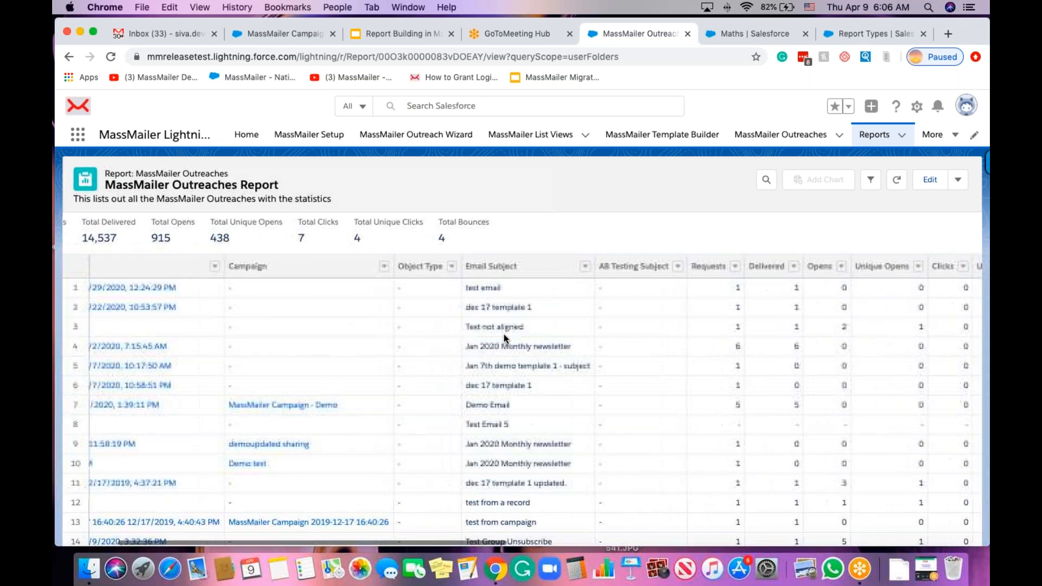
scroll(504, 334, left, 3)
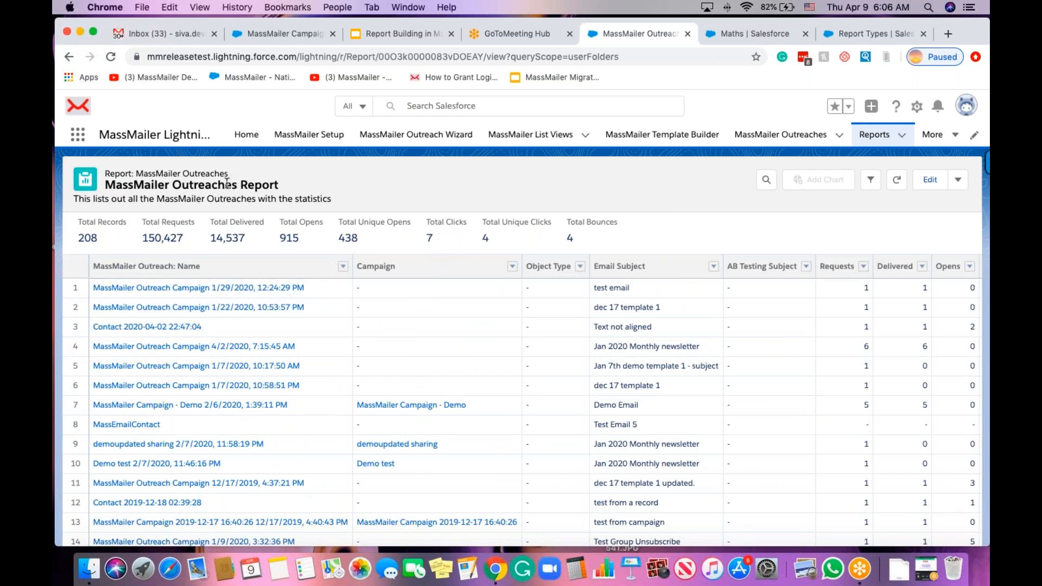
click(959, 182)
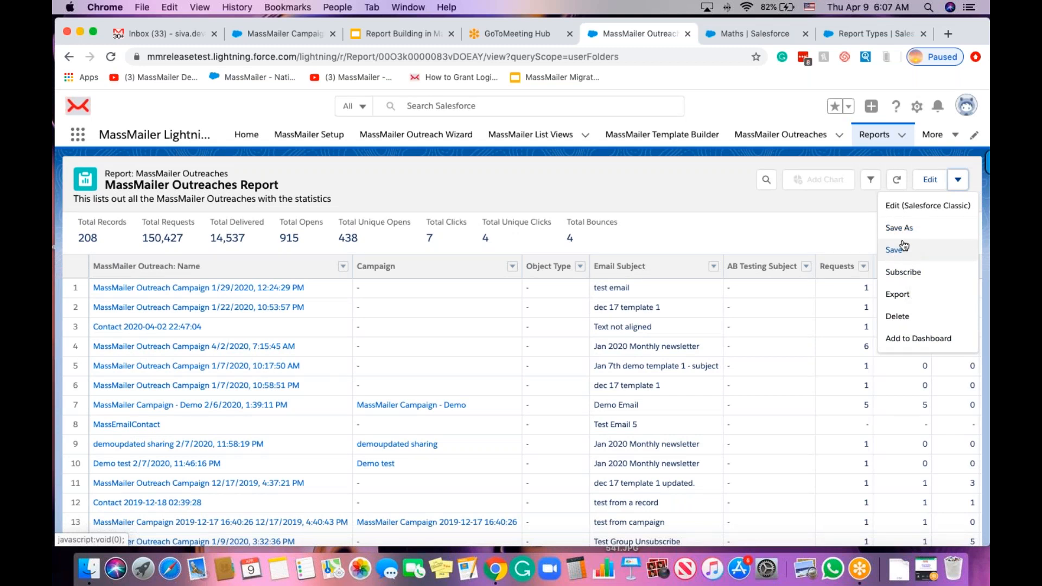
Dismiss the actions menu and edit the MassMailer Outreaches Report in the report builder.
click(851, 227)
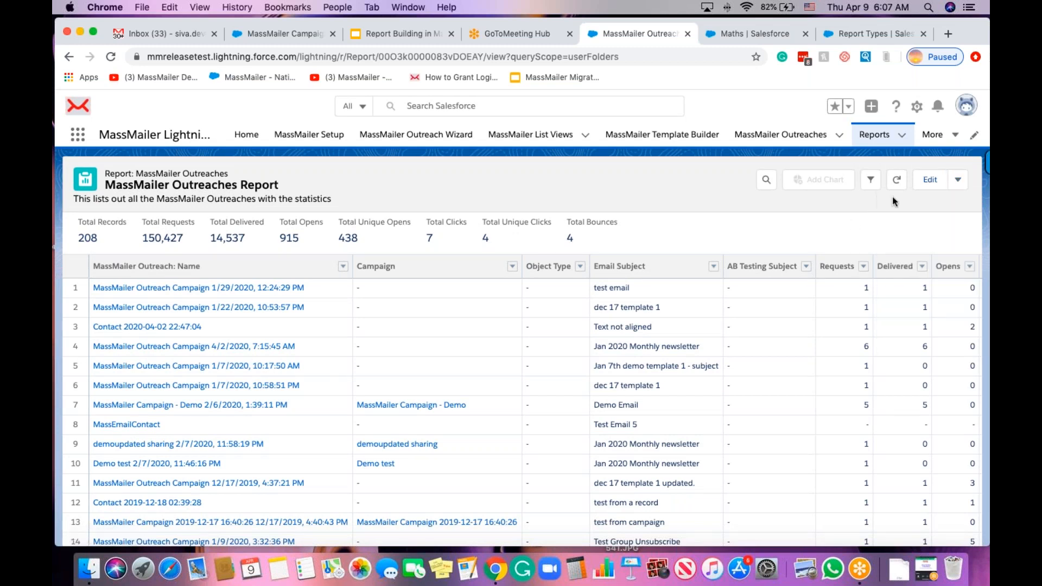
click(929, 181)
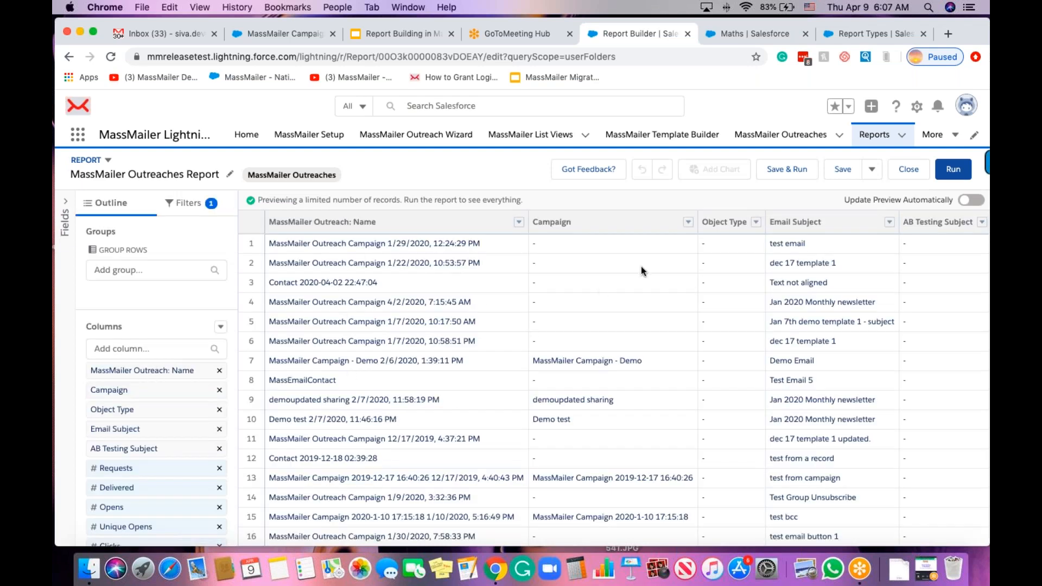
Change the Show Me filter from My to All massmailer outreaches.
click(184, 206)
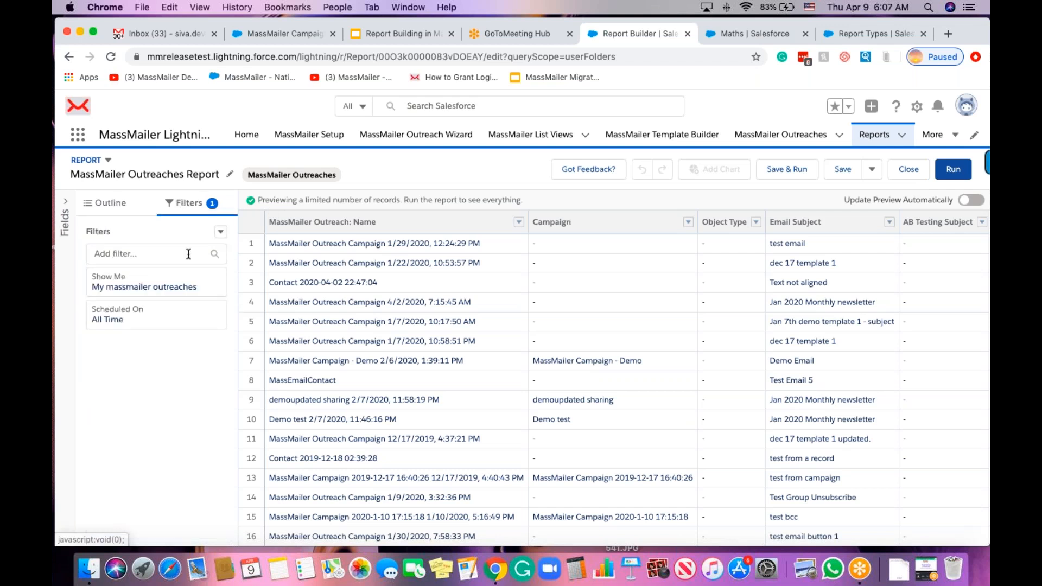
click(186, 289)
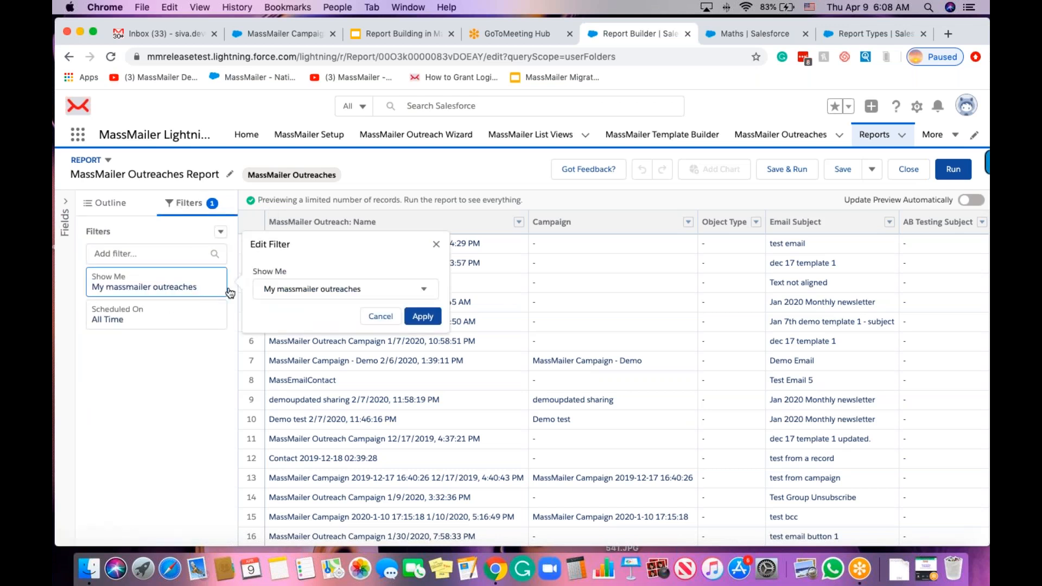
click(302, 289)
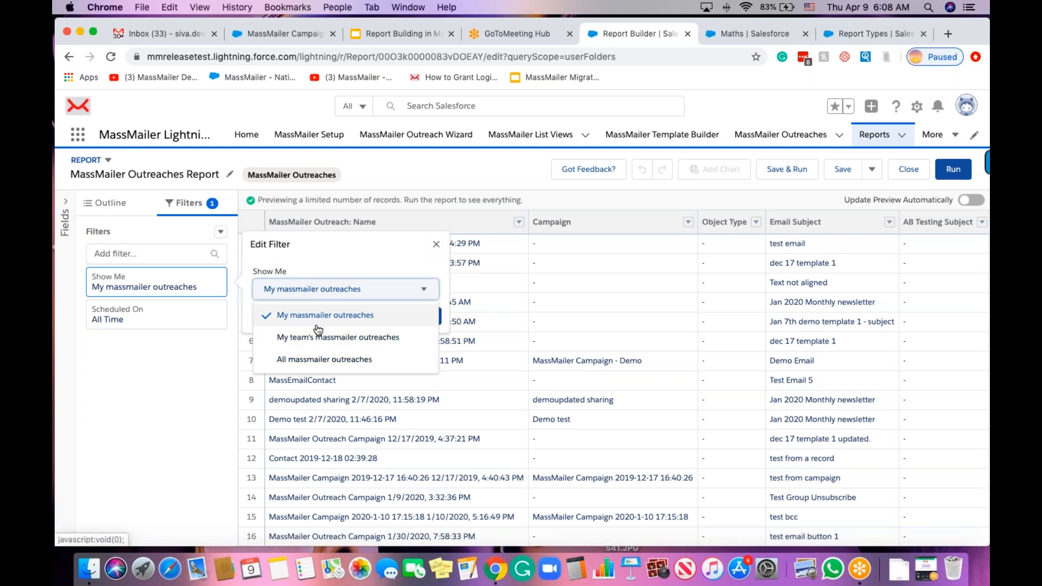
click(324, 360)
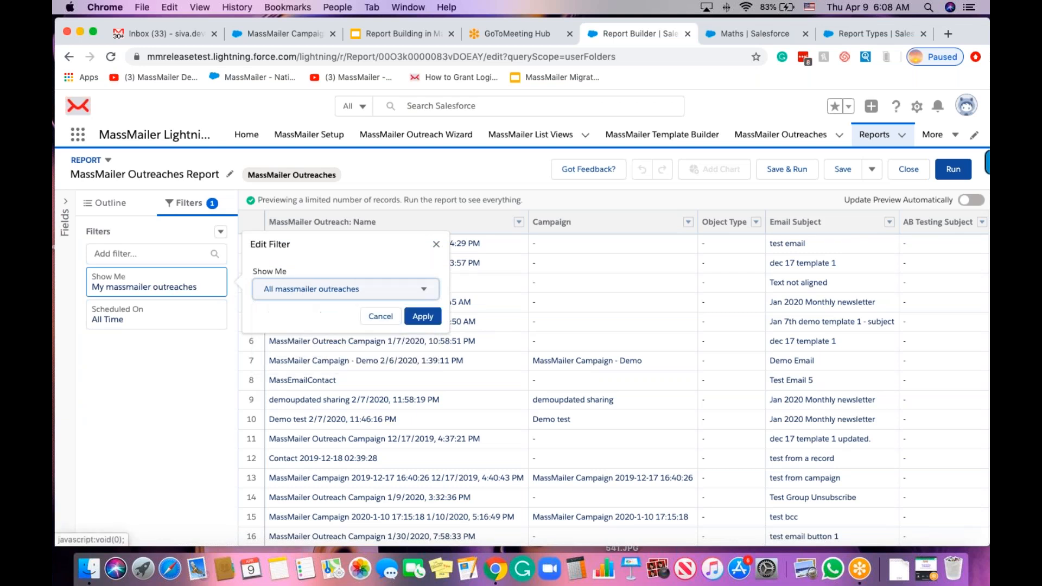
click(423, 317)
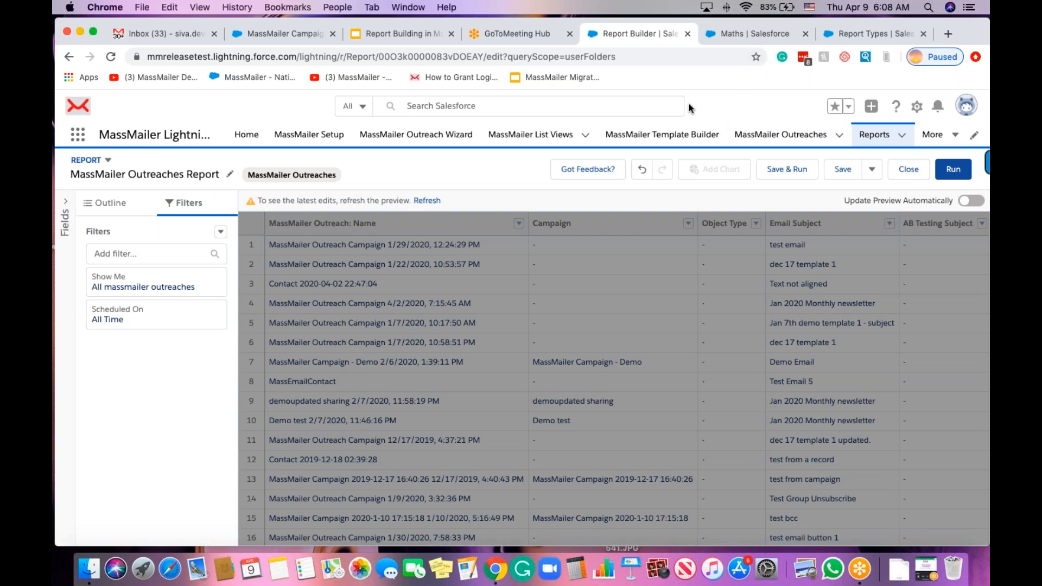
super+click(797, 137)
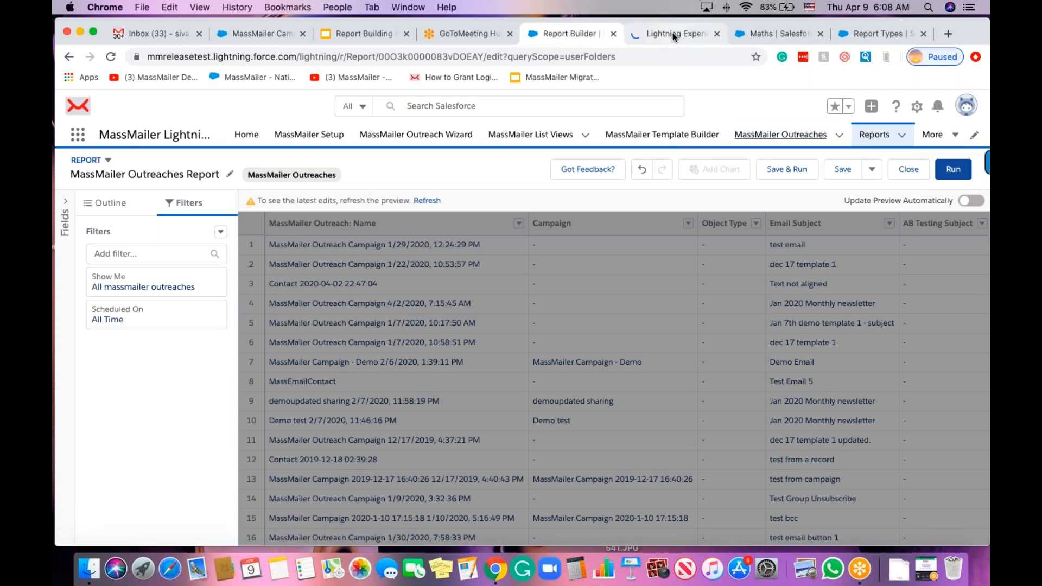
Open the MassMailer Outreach Campaign 4/6/2020, 10:45:59 AM record and copy its full name.
click(672, 33)
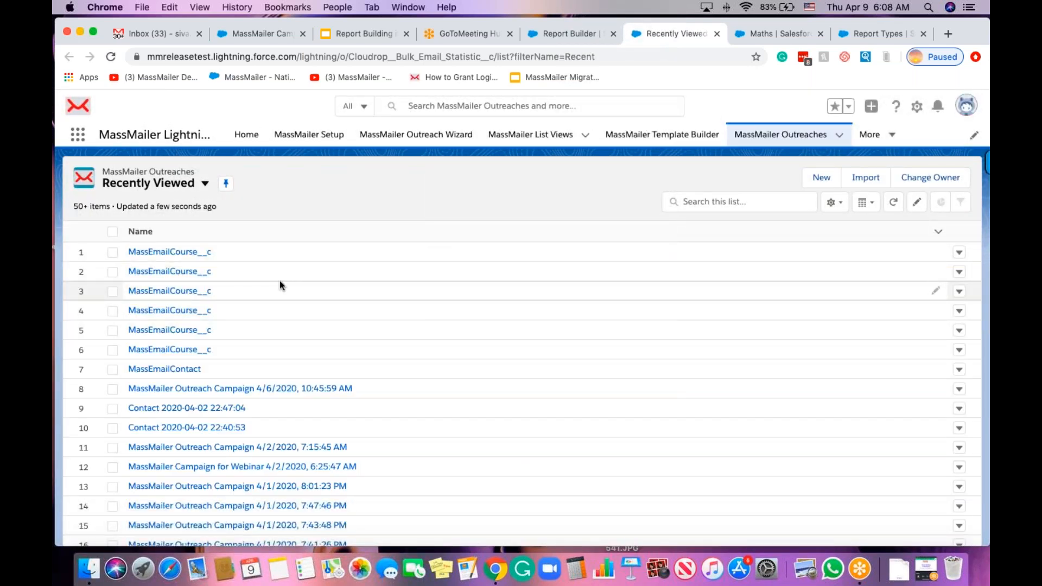
click(211, 389)
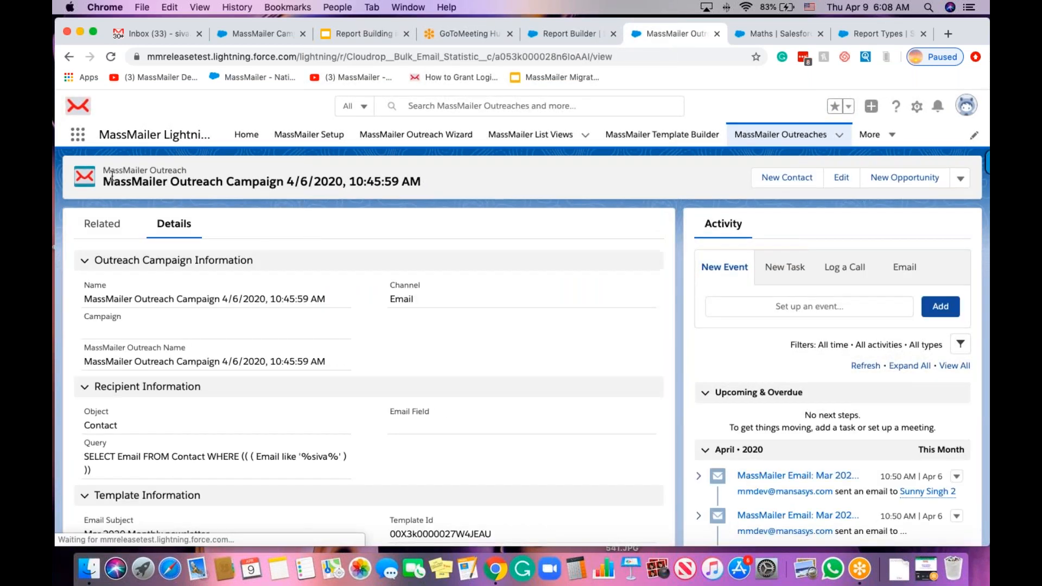
drag(104, 183, 421, 182)
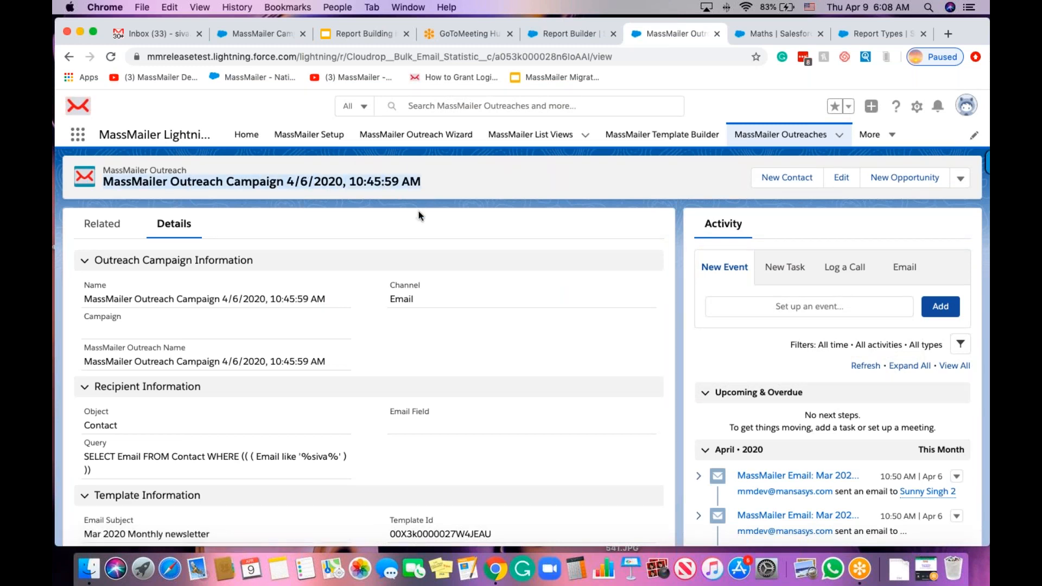
click(554, 37)
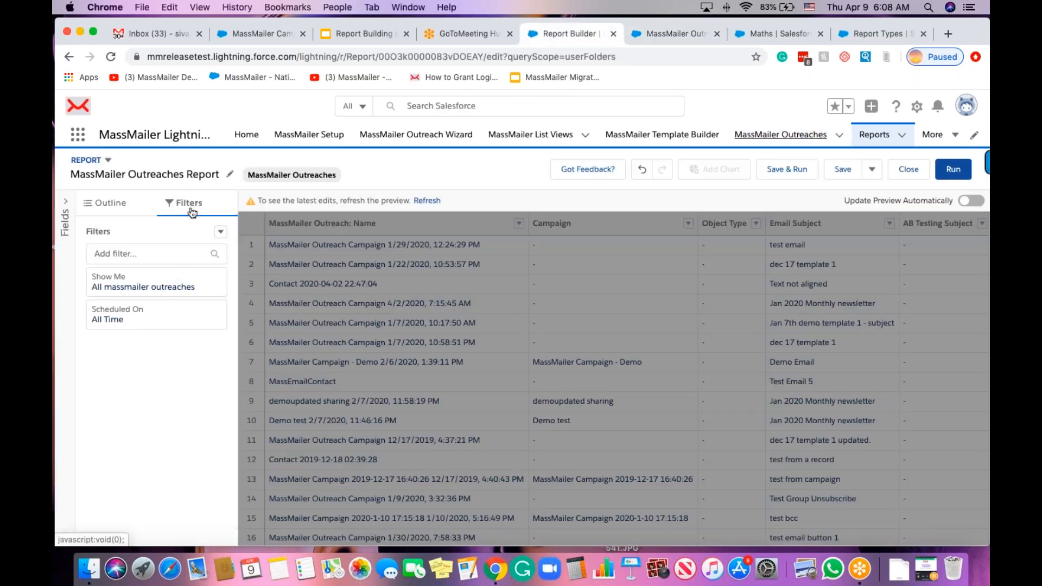
Try a MassMailer Outreach: Name contains filter with the pasted campaign name, then remove it.
click(121, 254)
click(190, 317)
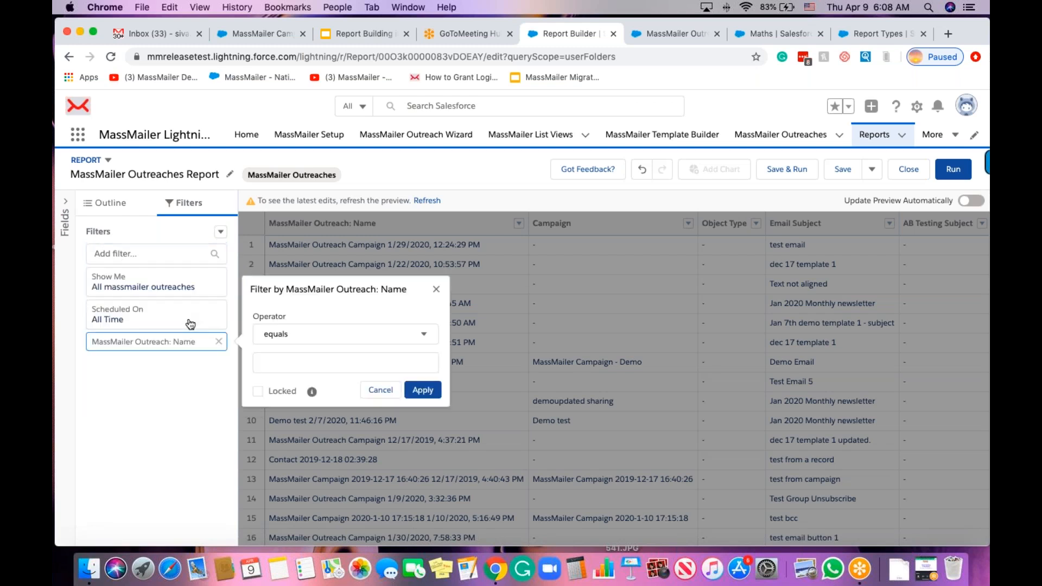
click(306, 363)
text(MassMailer Outreach Campaign 4/8/2020, 10:43:08 AM)
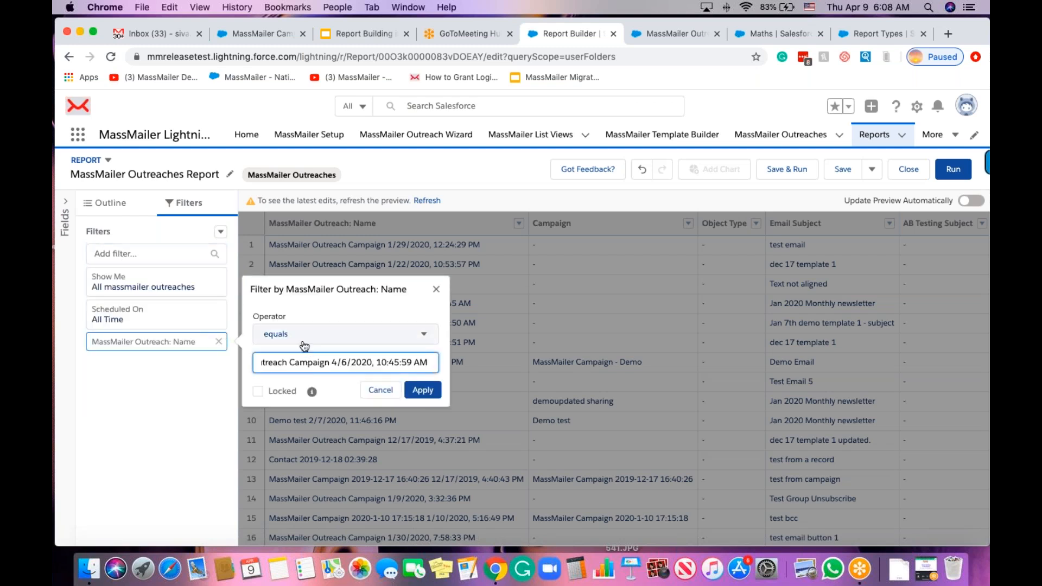
click(303, 336)
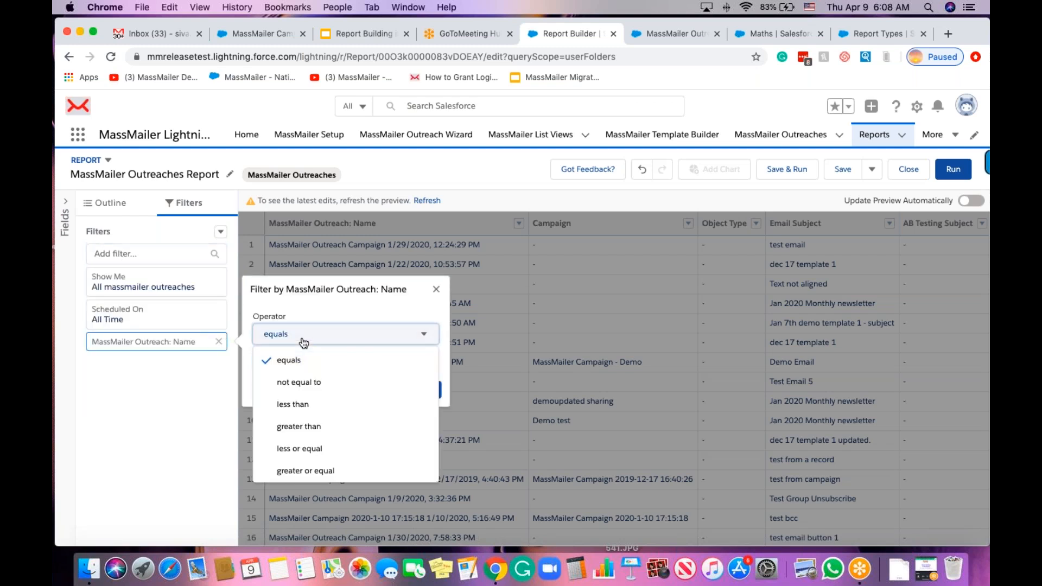
scroll(318, 426, down, 2)
click(318, 430)
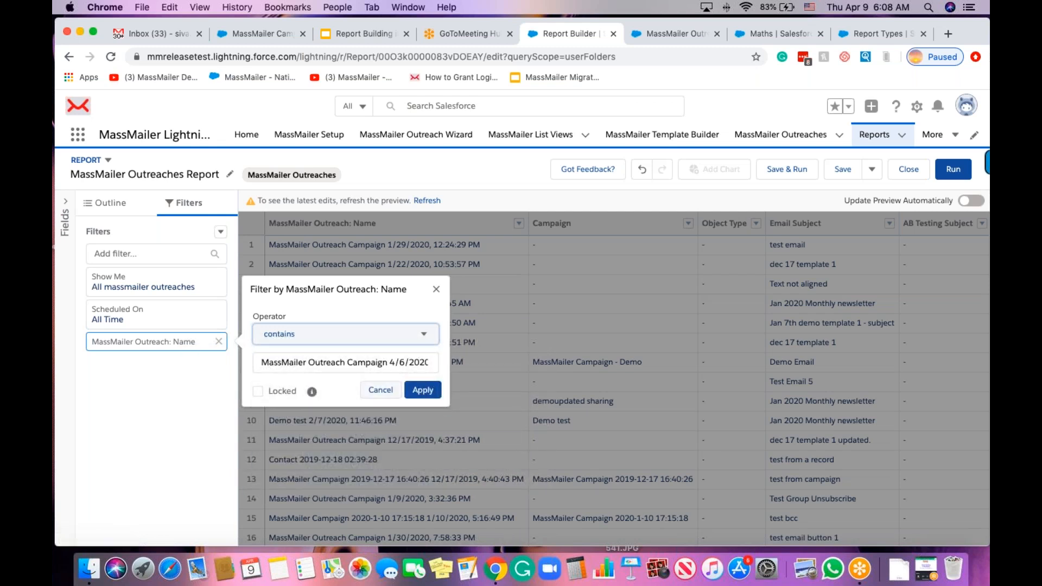
click(403, 363)
key(super+Right)
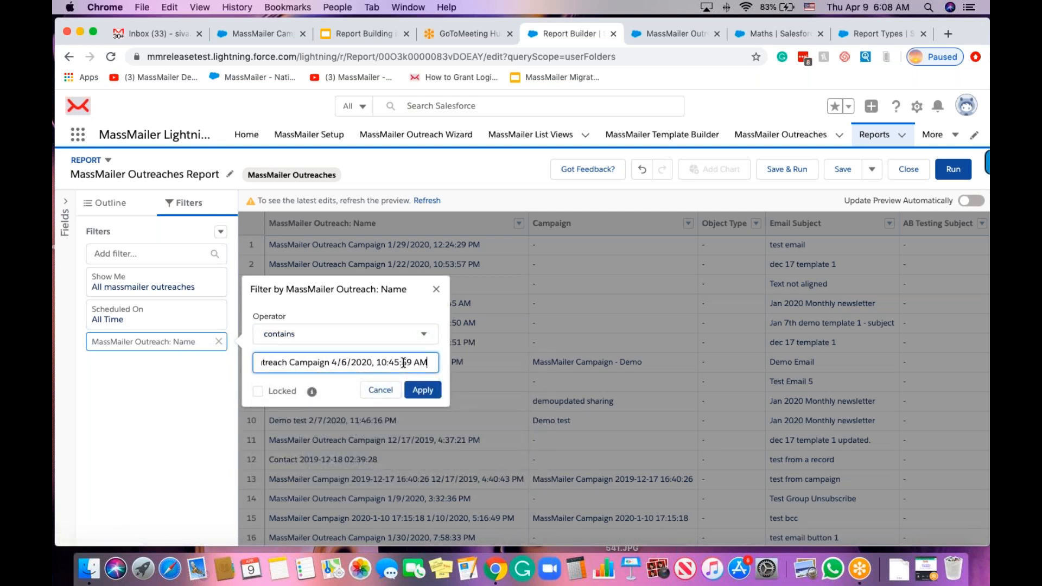
click(421, 393)
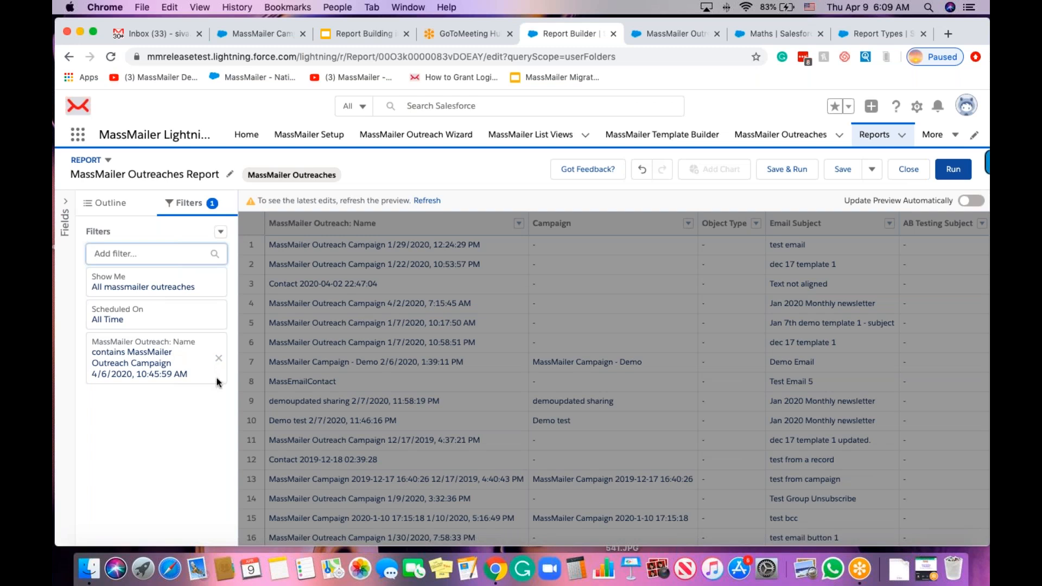
click(217, 359)
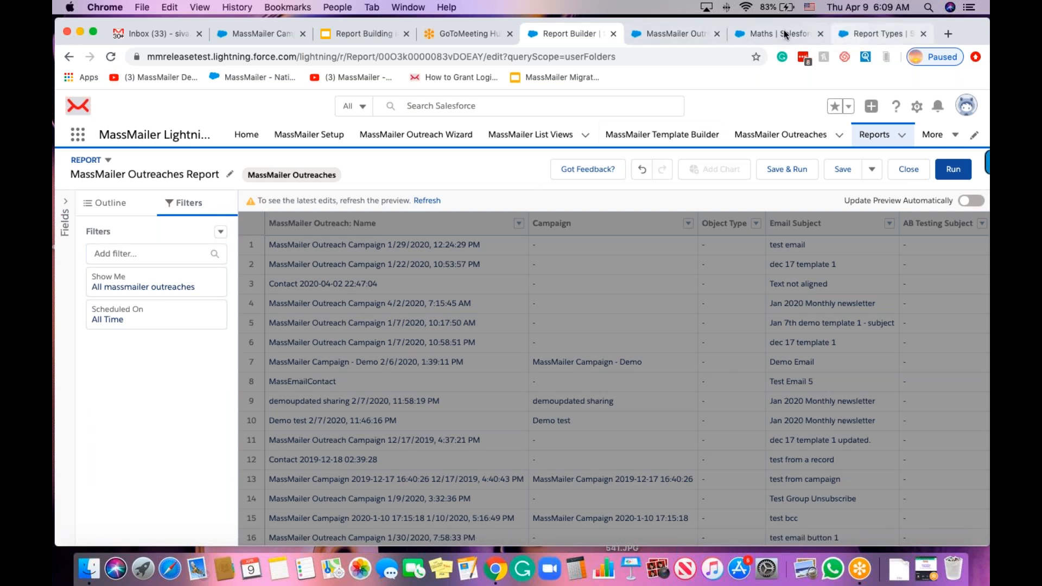
Copy the Email Subject 'Mar 2020 Monthly newsletter' from the outreach campaign record.
click(689, 34)
scroll(161, 356, down, 5)
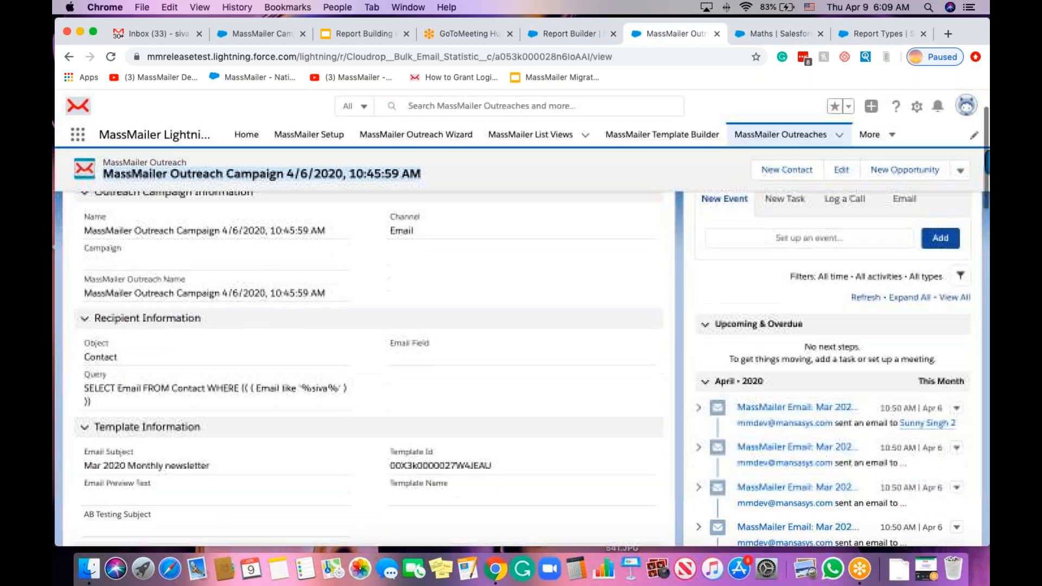
drag(84, 401, 209, 407)
key(super+c)
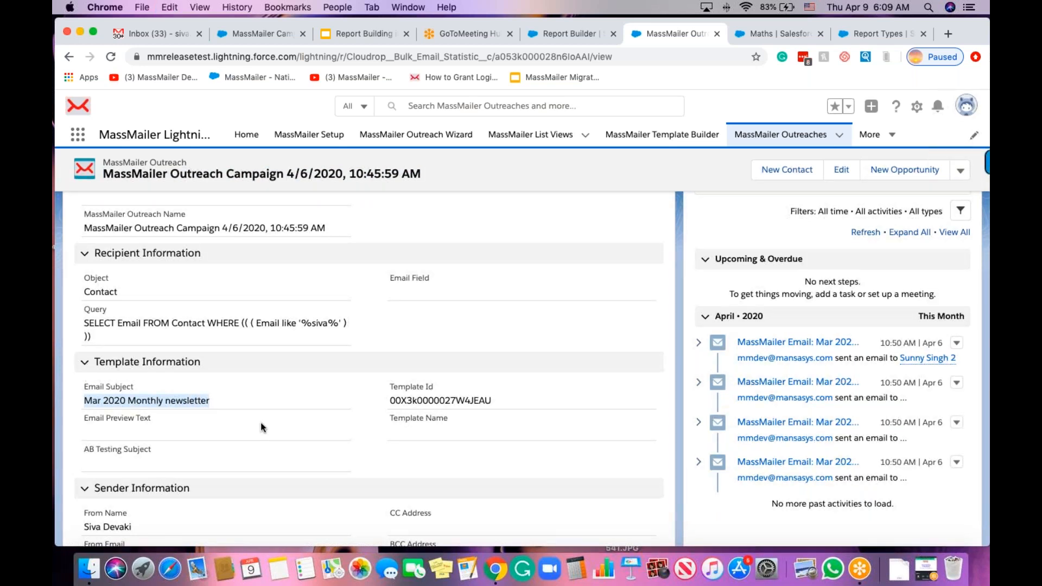
click(586, 35)
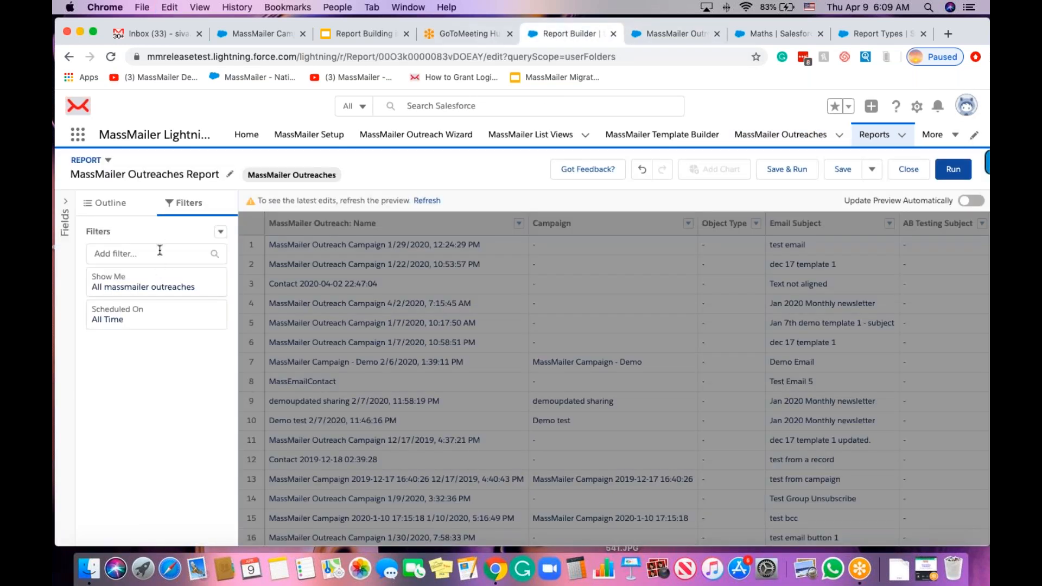
Add an Email Subject equals 'Mar 2020 Monthly newsletter' filter to the report.
click(160, 252)
text(subj)
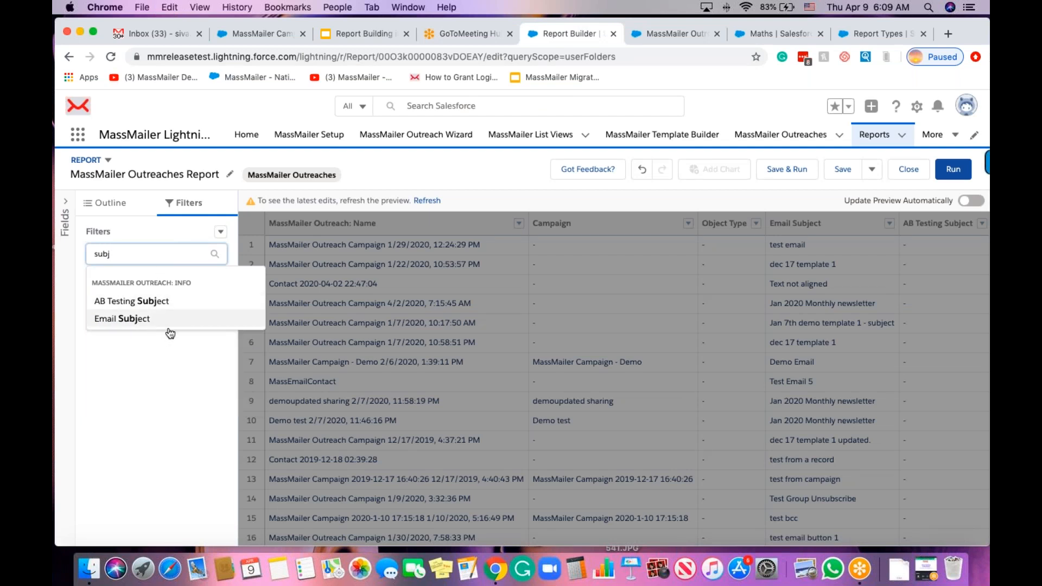
click(163, 330)
click(269, 363)
key(super+v)
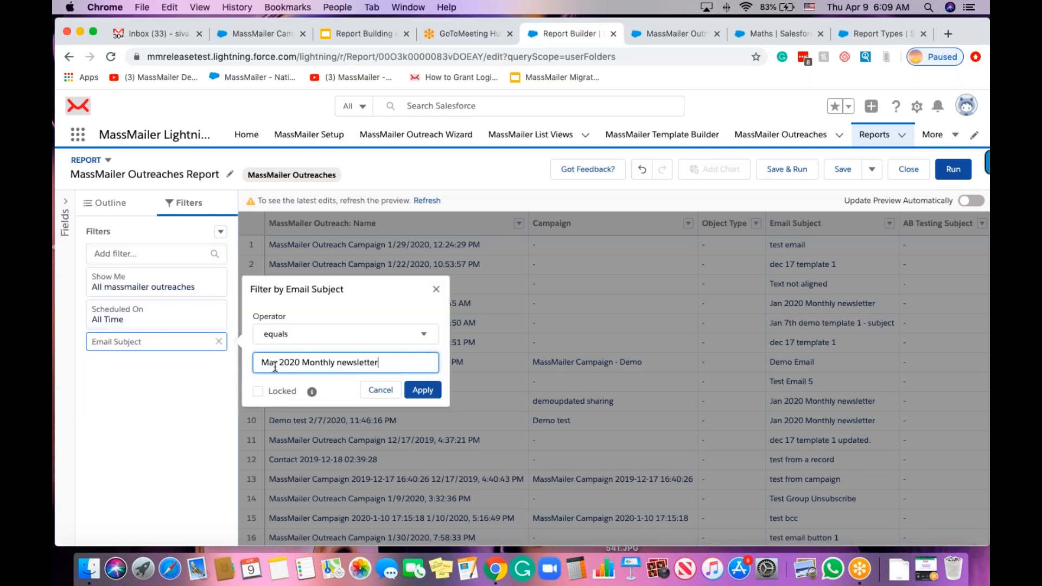
click(423, 391)
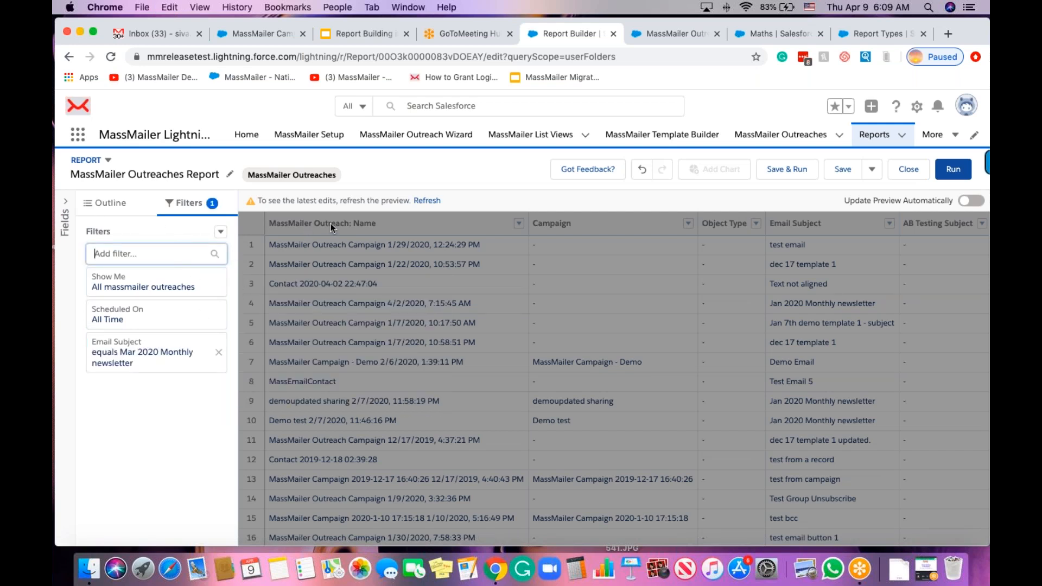
Remove the Object Type column and run the report, showing 15 outreaches with 60 requests.
click(101, 205)
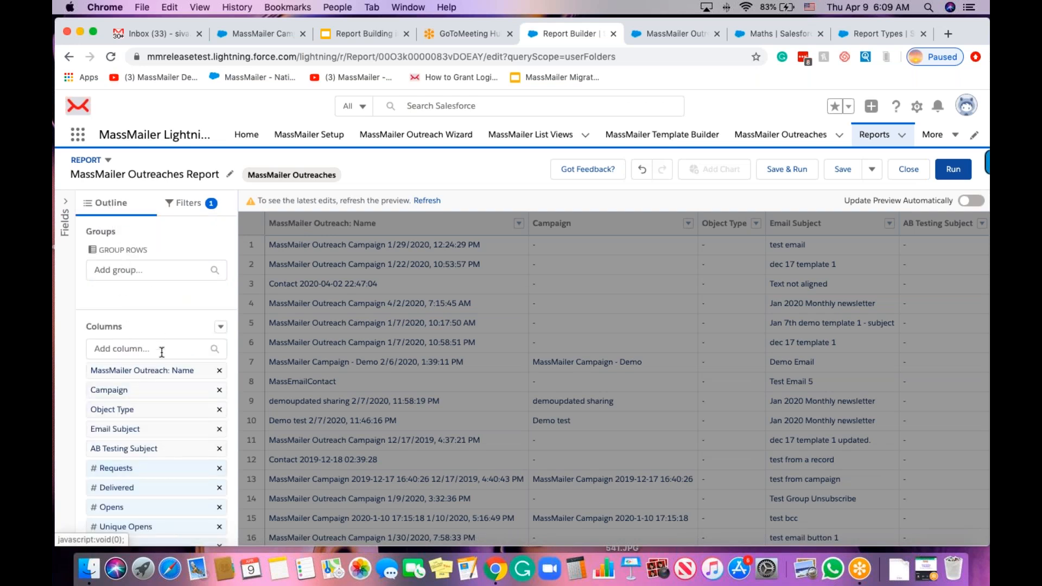
scroll(169, 360, down, 3)
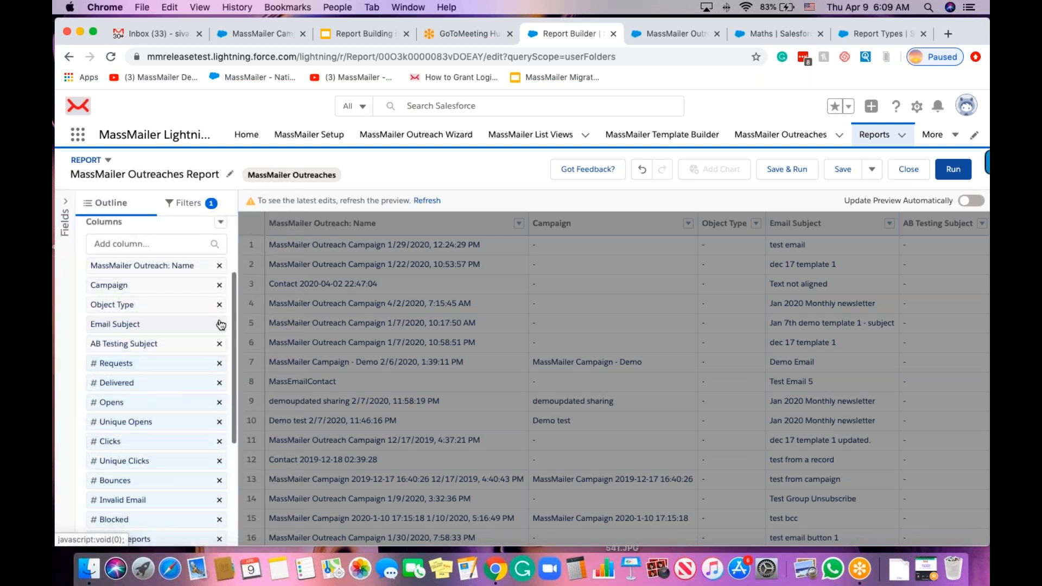
click(220, 304)
scroll(156, 427, down, 5)
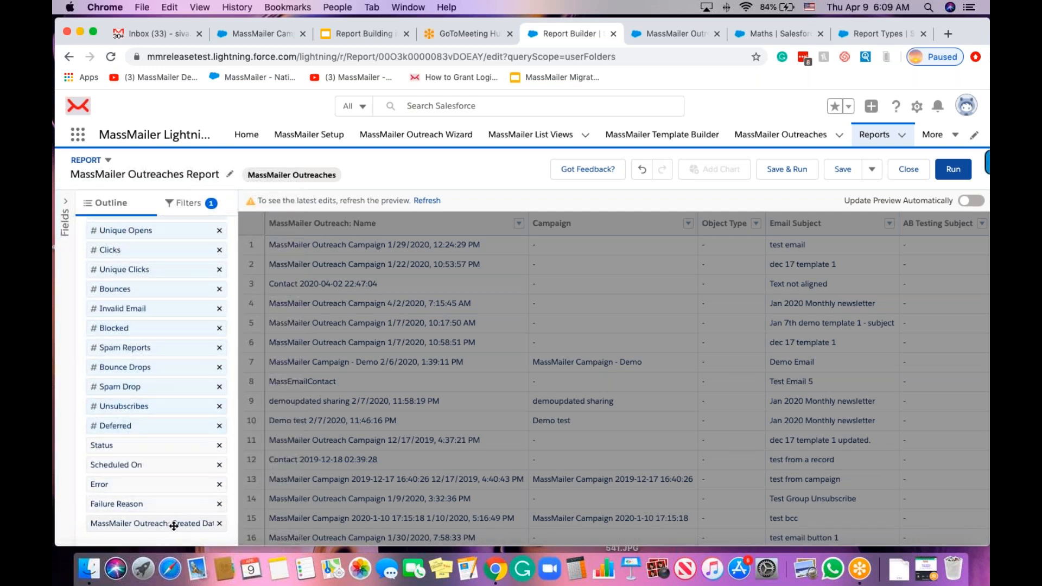
scroll(153, 403, up, 10)
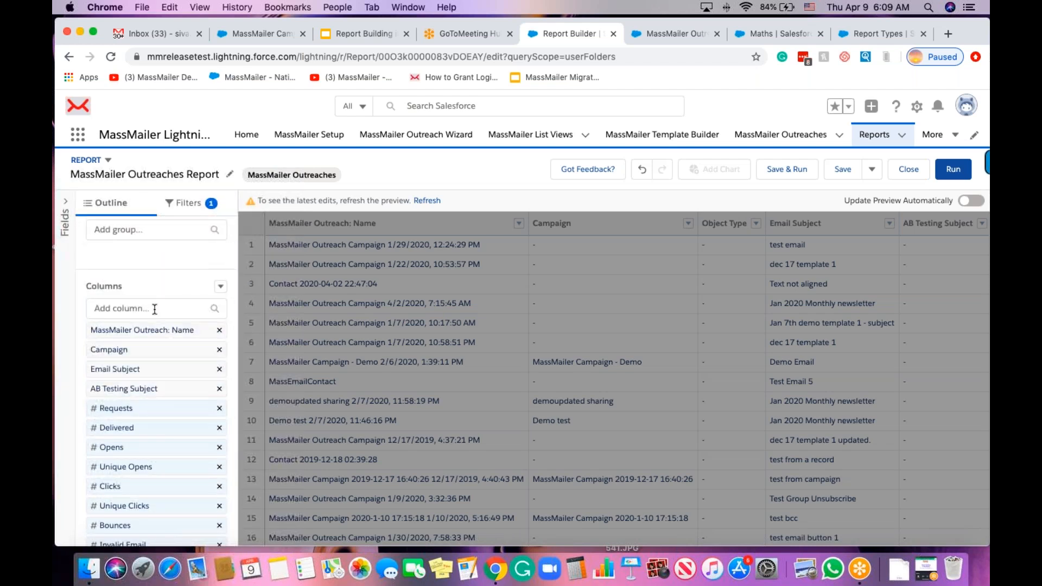
click(155, 308)
text(objec)
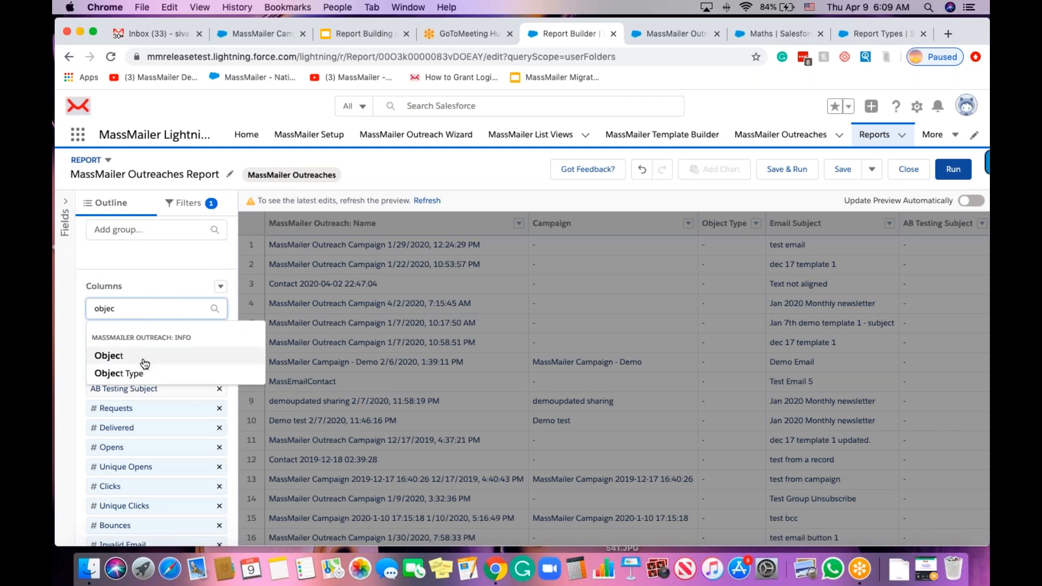
click(138, 372)
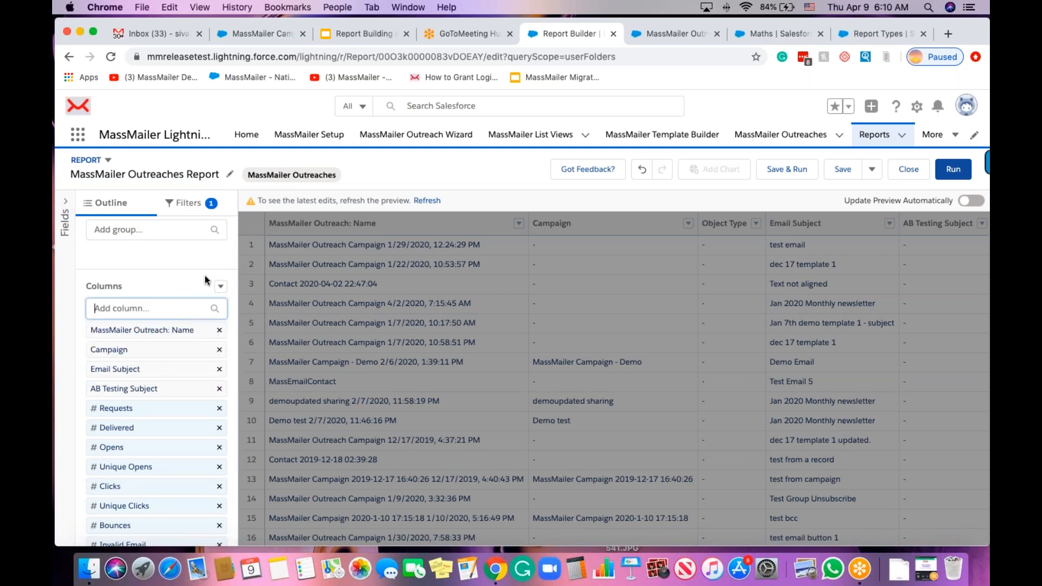
click(953, 169)
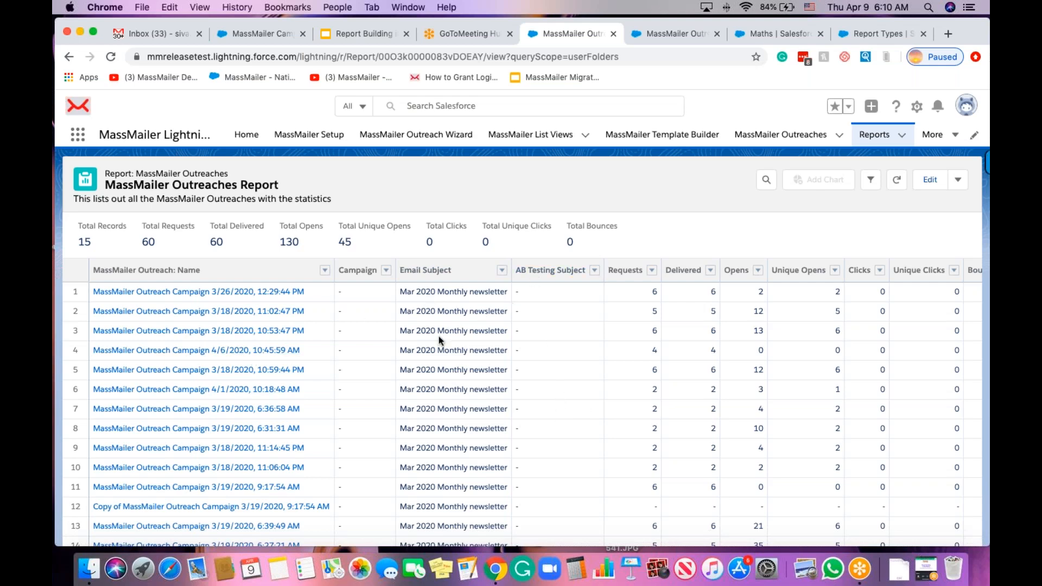
scroll(615, 354, right, 3)
scroll(615, 354, right, 5)
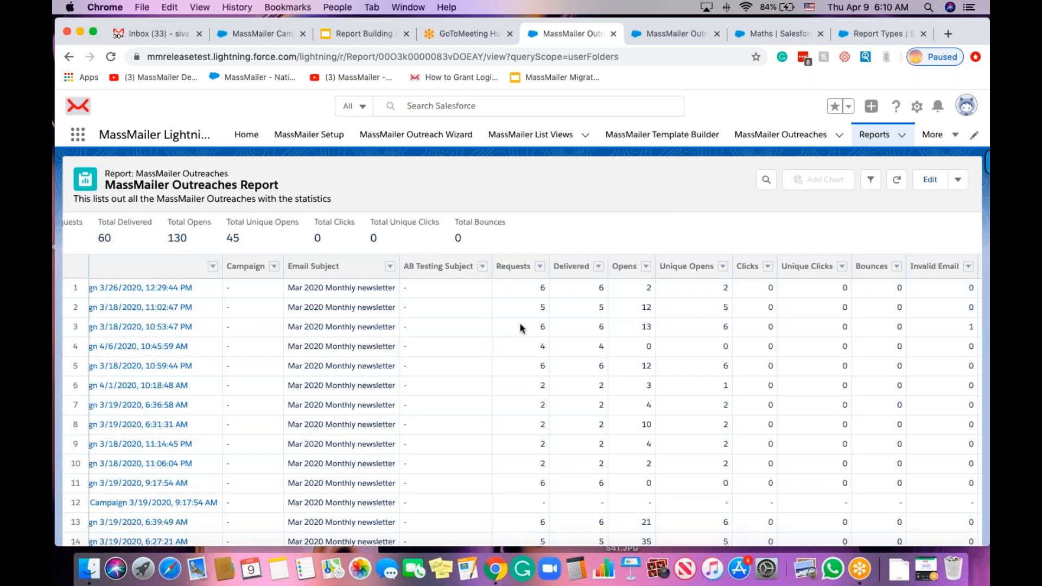
scroll(520, 324, left, 6)
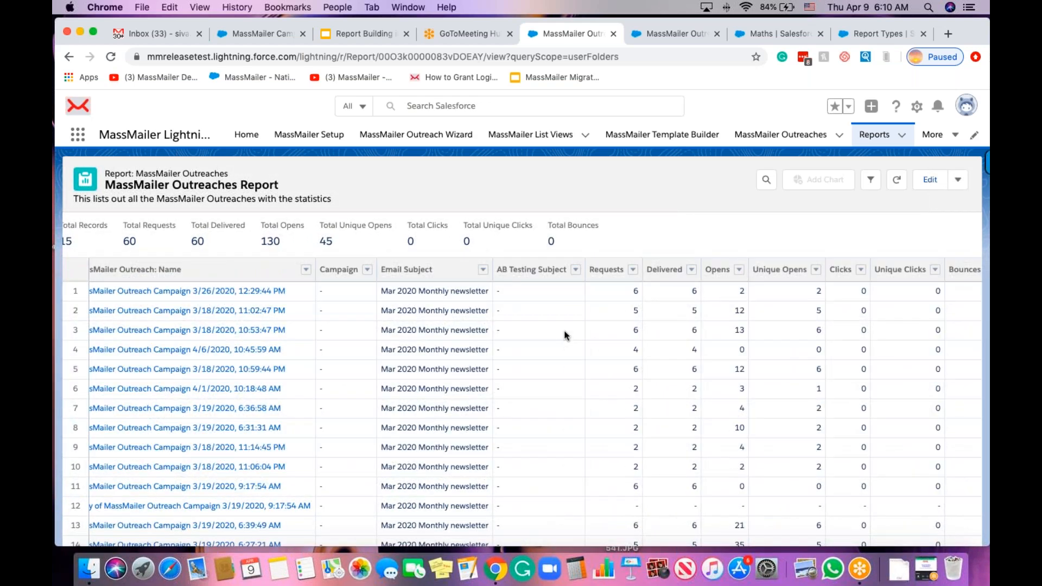
scroll(564, 333, down, 1)
scroll(565, 333, left, 1)
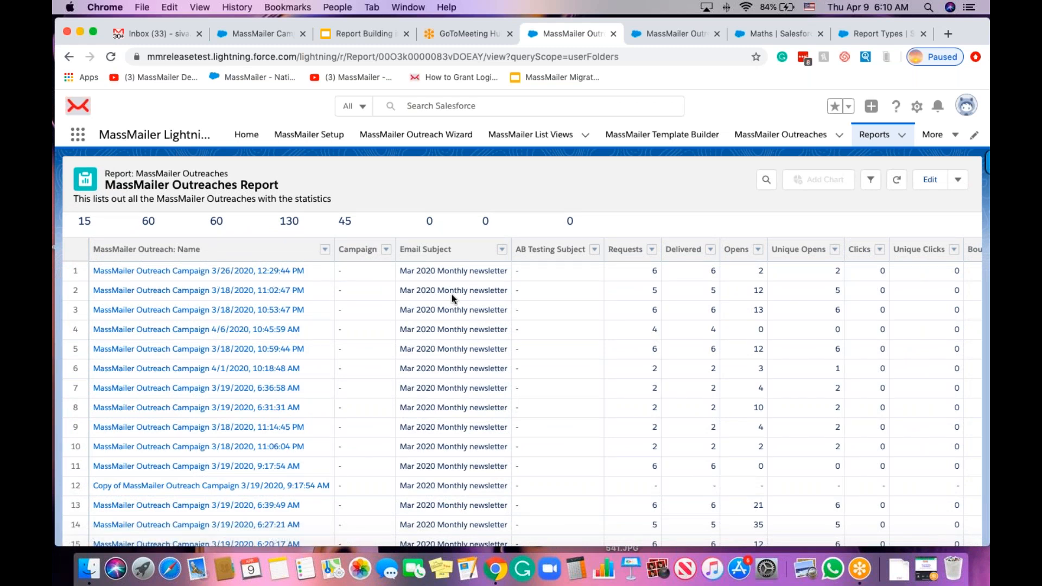
Group rows by the MassMailer Outreach: Name column from its header menu.
click(325, 251)
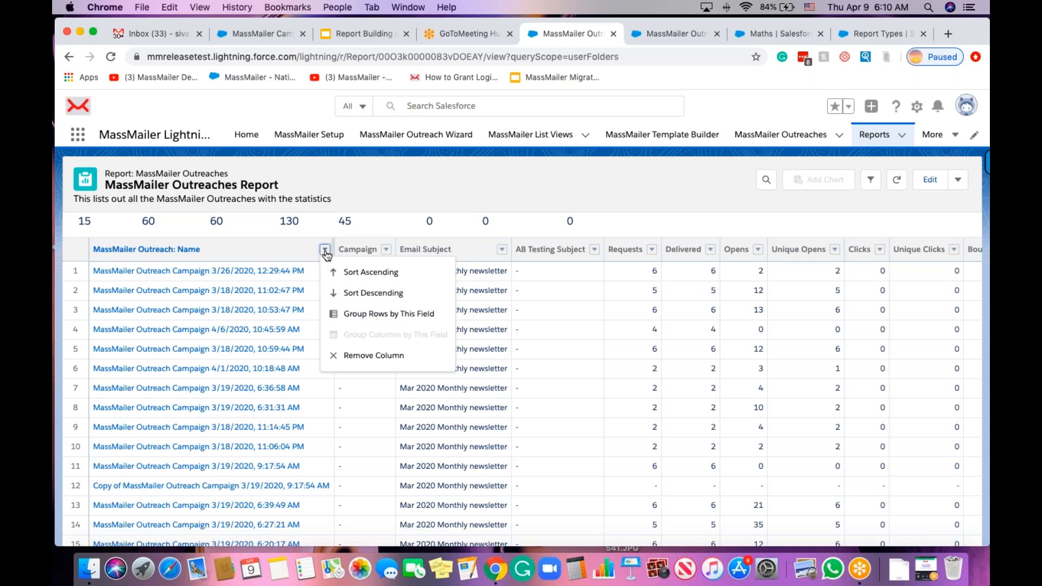
click(374, 314)
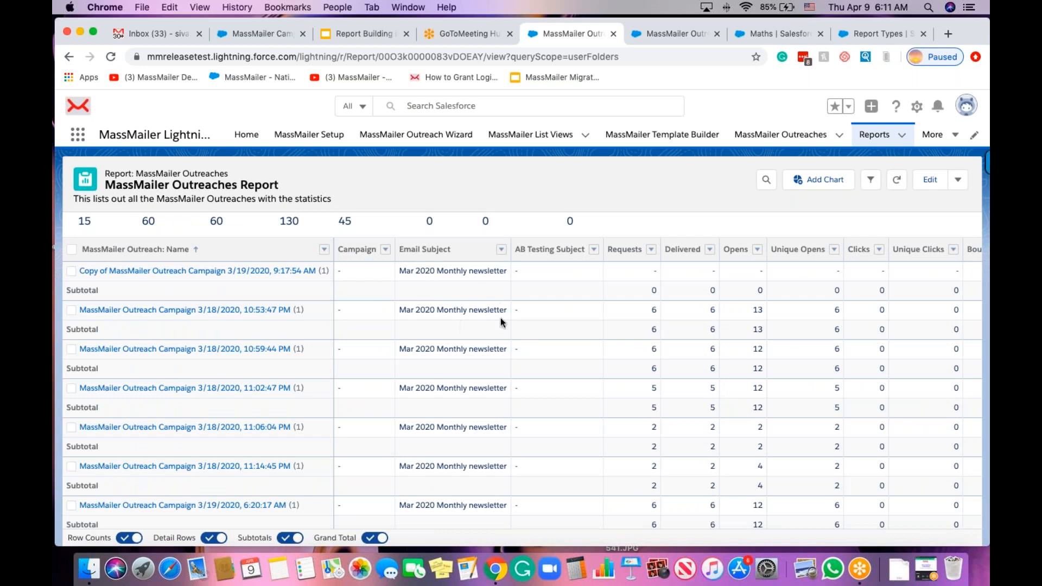
Turn off Detail Rows and Row Counts, leaving one summed row per outreach totalling 130 opens.
scroll(556, 352, down, 3)
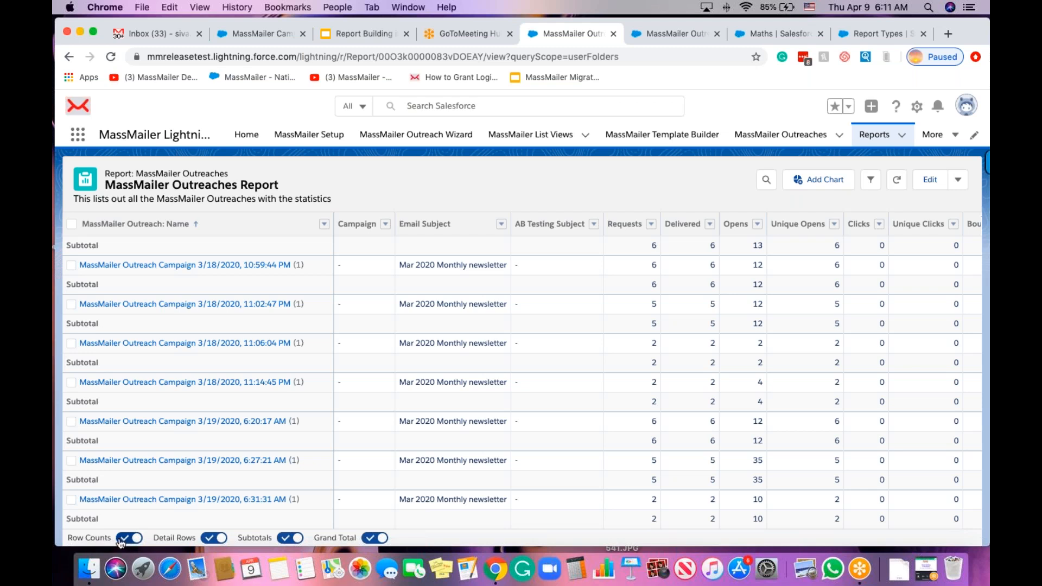
click(213, 538)
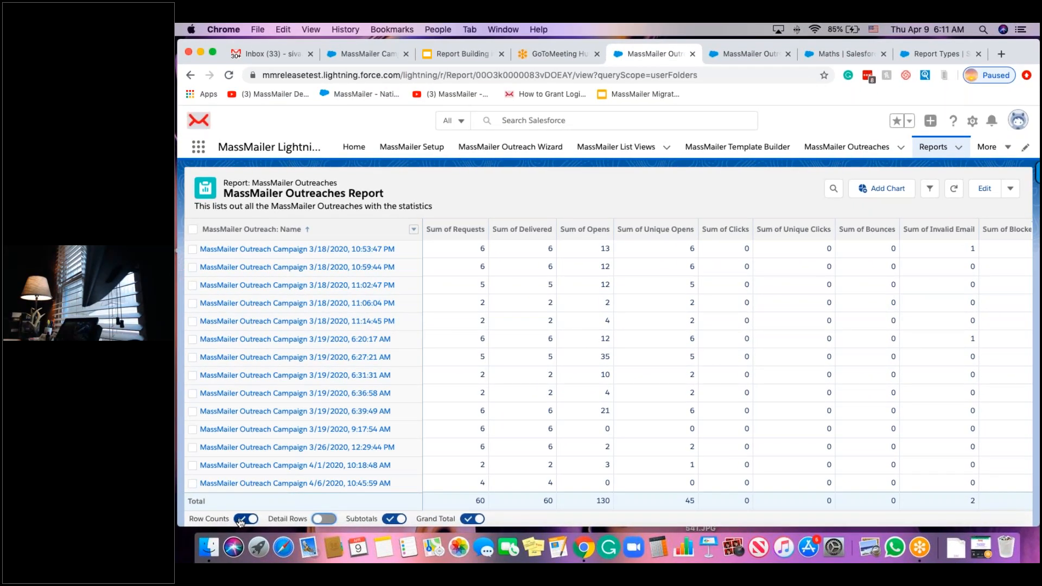
click(243, 520)
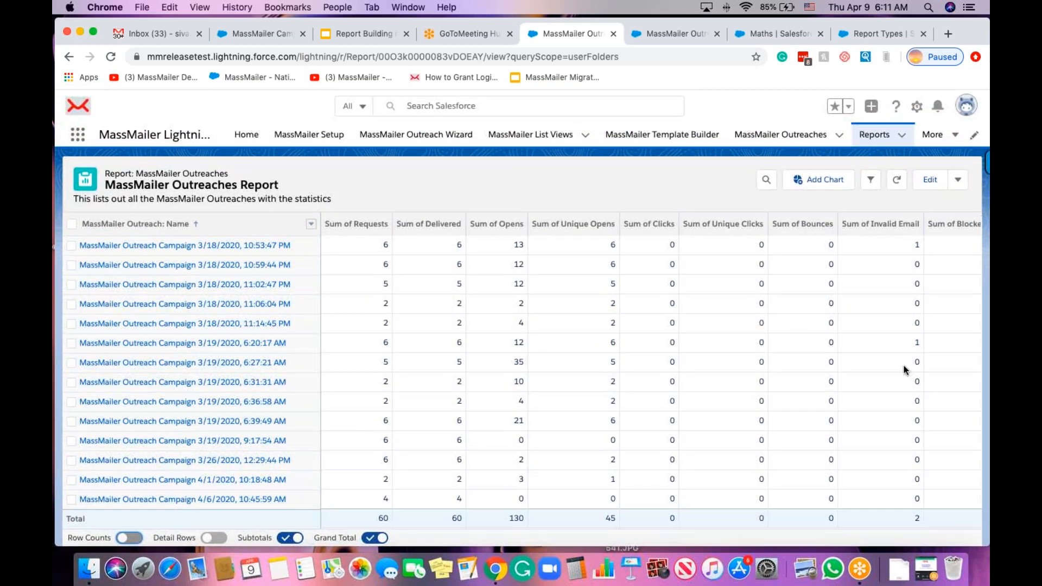
scroll(904, 366, right, 10)
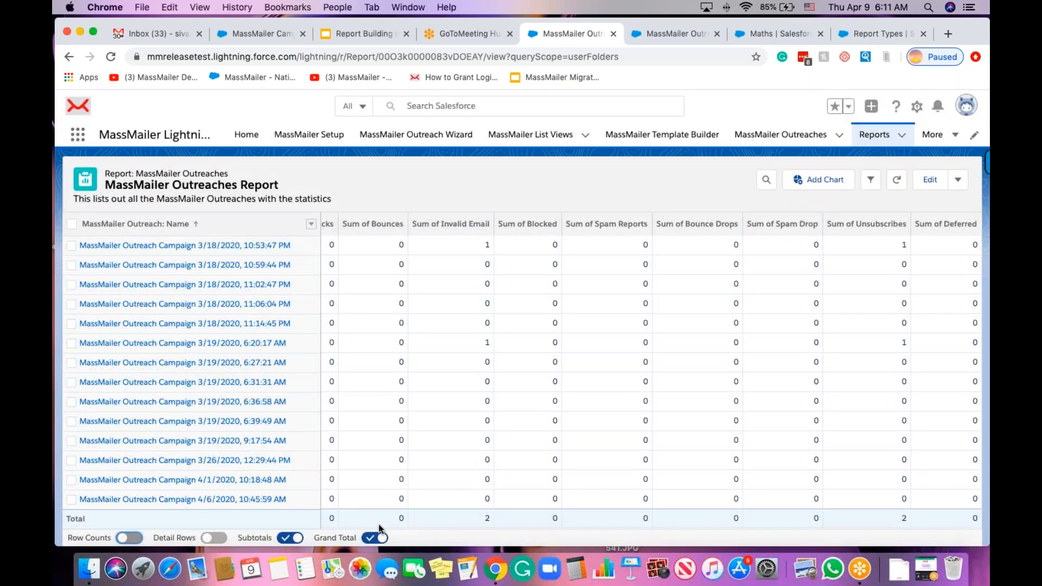
scroll(524, 442, left, 10)
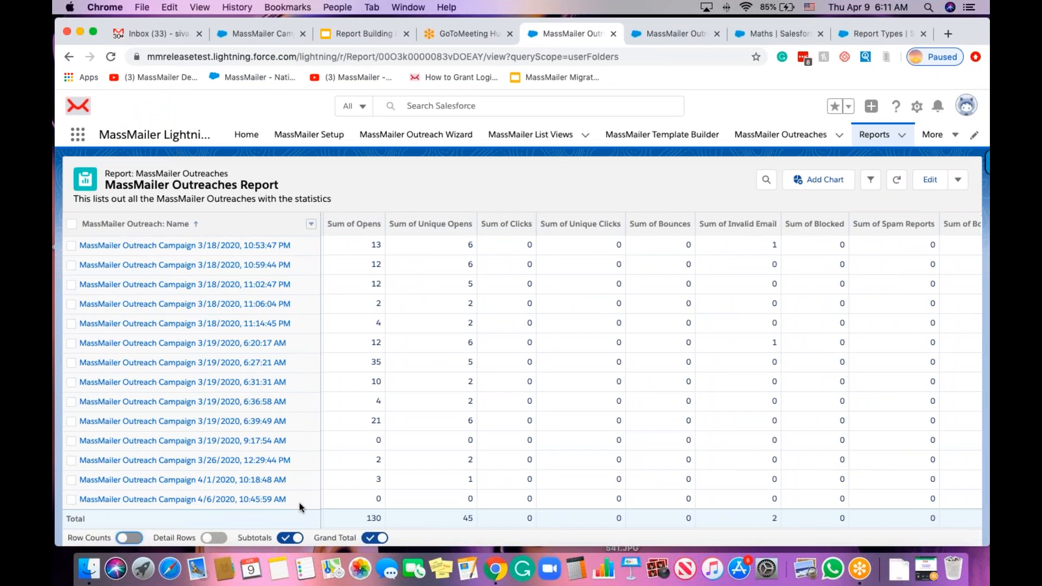
click(813, 181)
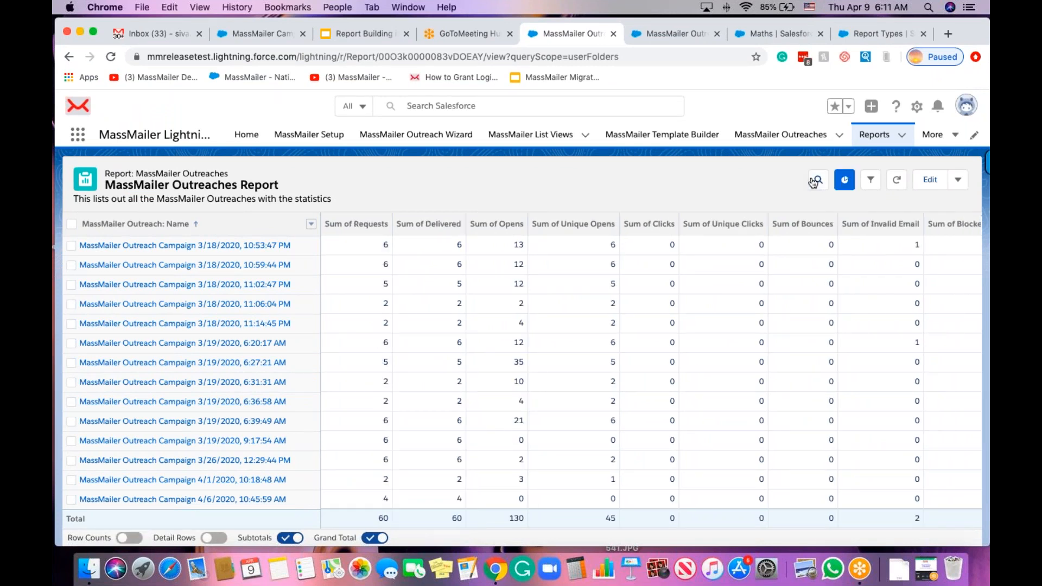
click(850, 185)
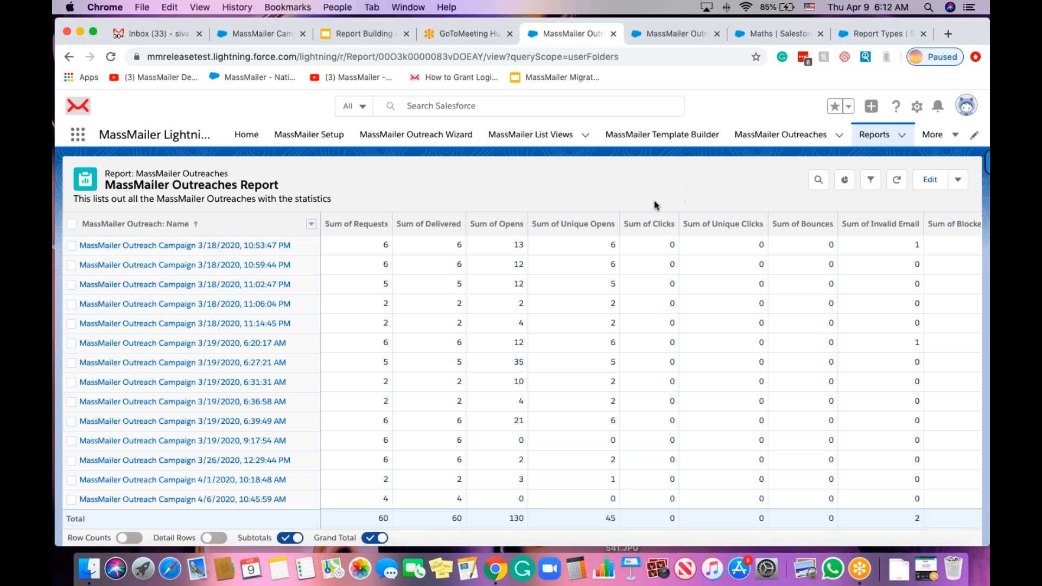
click(845, 184)
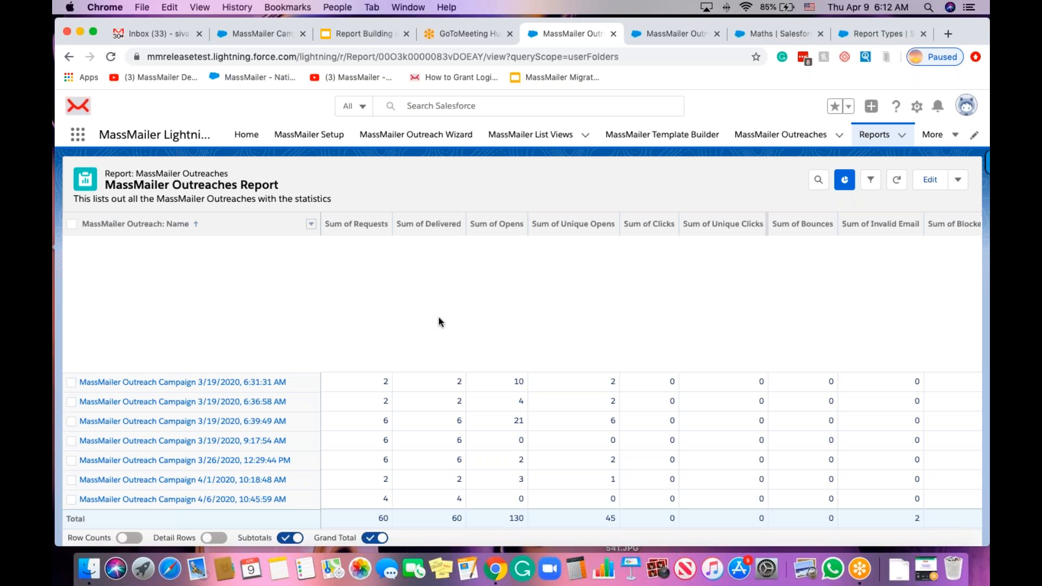
Browse Reports > All Folders > MassMailer Reports and open the All MassMailer Email Status Report.
click(874, 136)
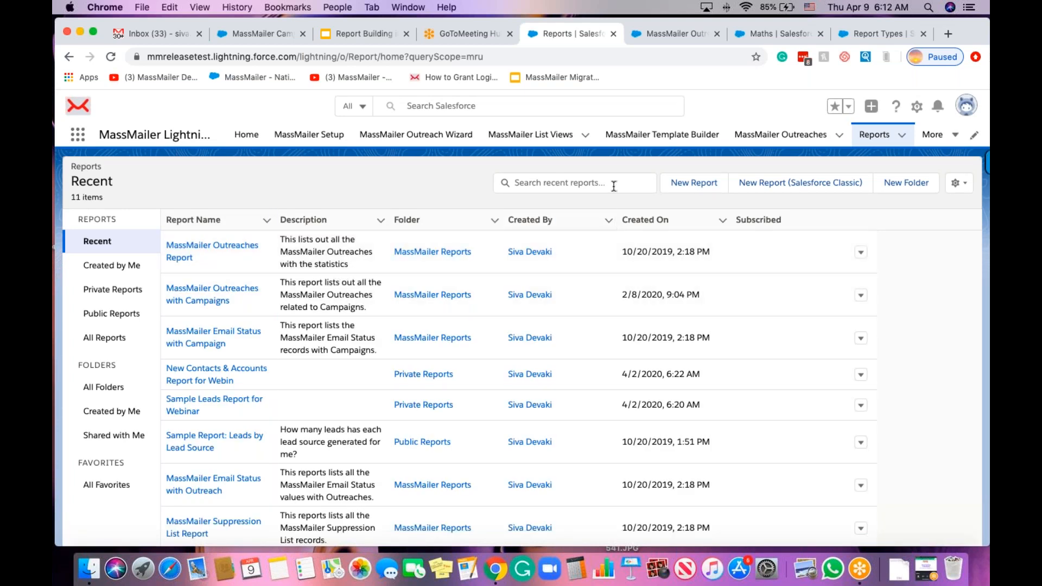
click(103, 387)
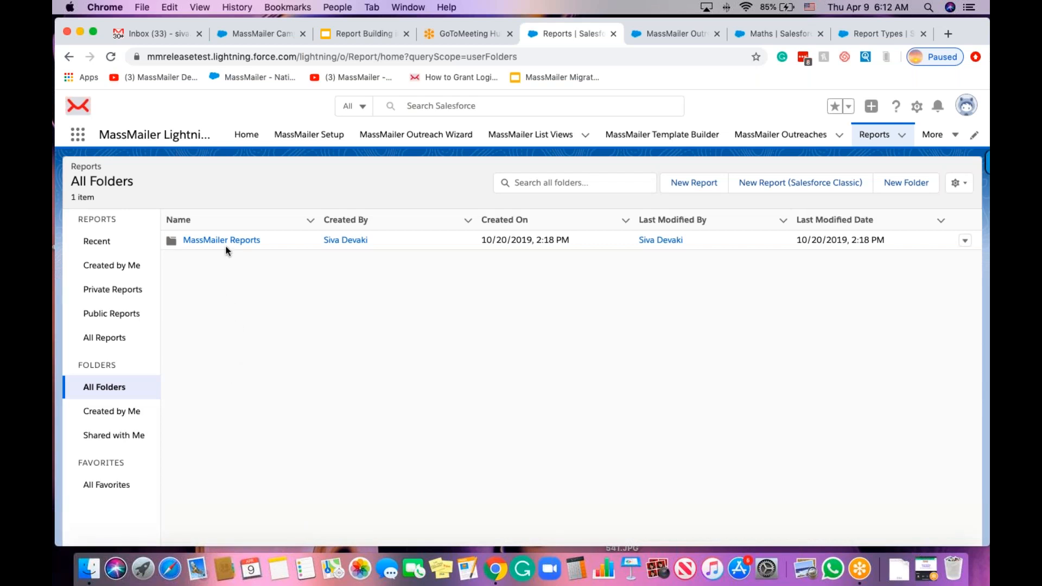
click(221, 239)
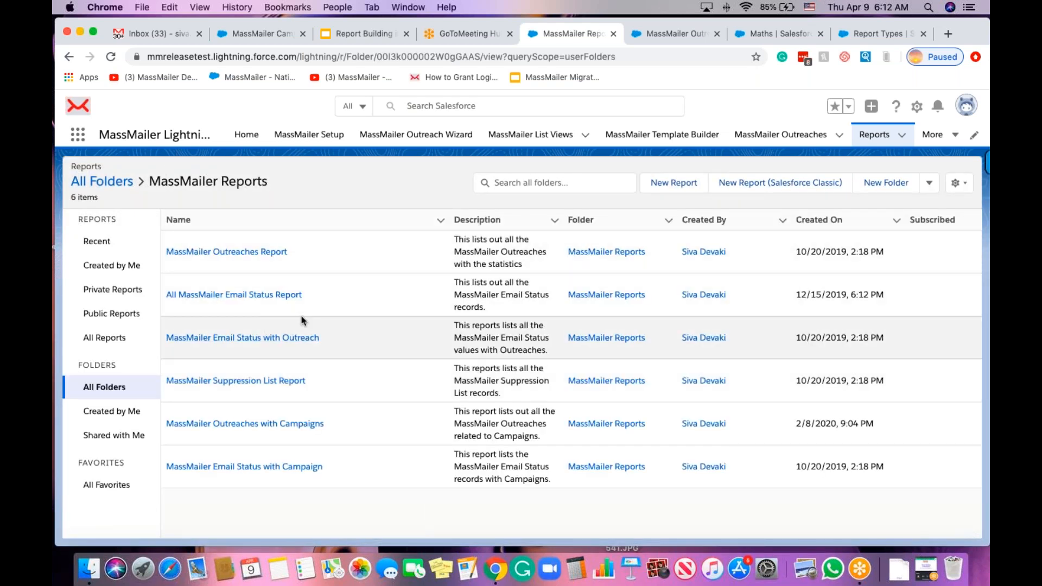
click(237, 300)
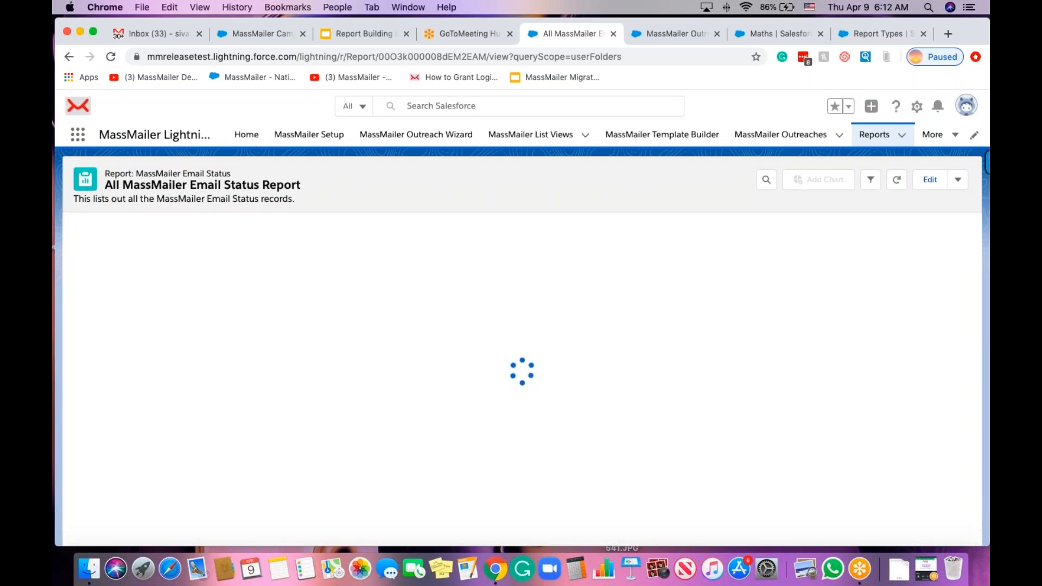
Add an Event equals 'open,click' filter to the report and run it, returning 181 records.
click(931, 184)
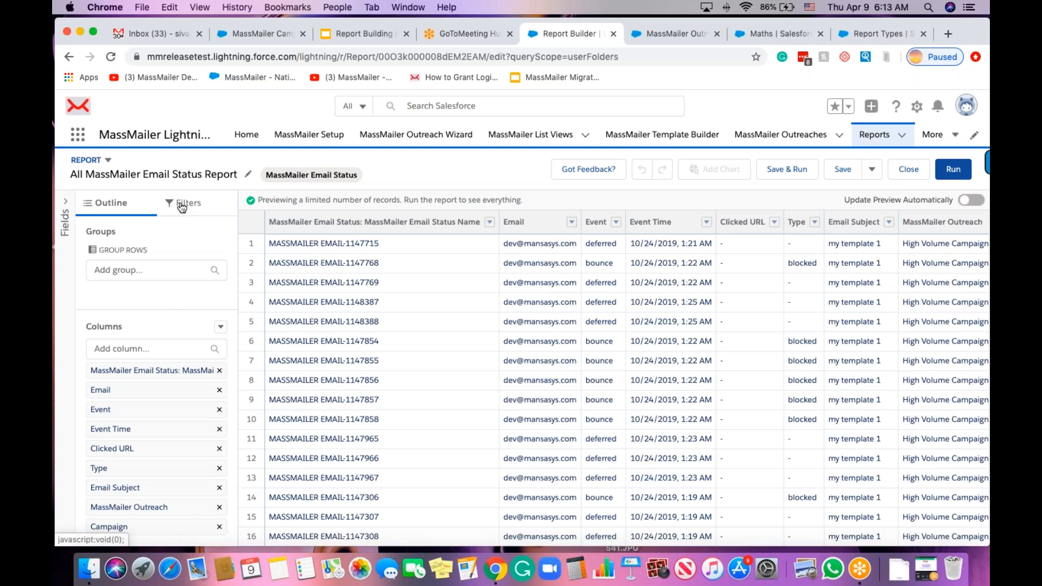
click(182, 206)
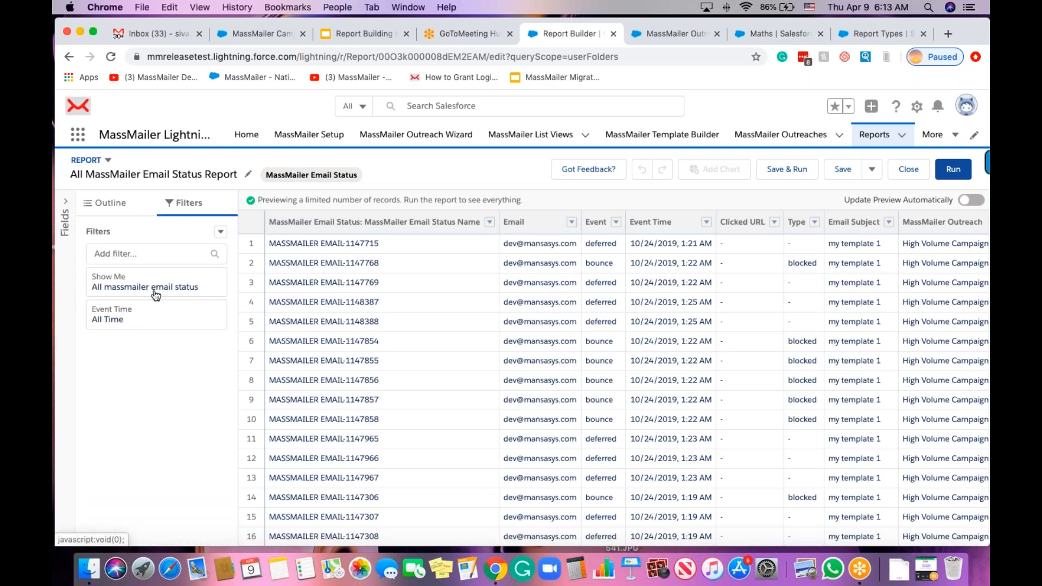
click(139, 252)
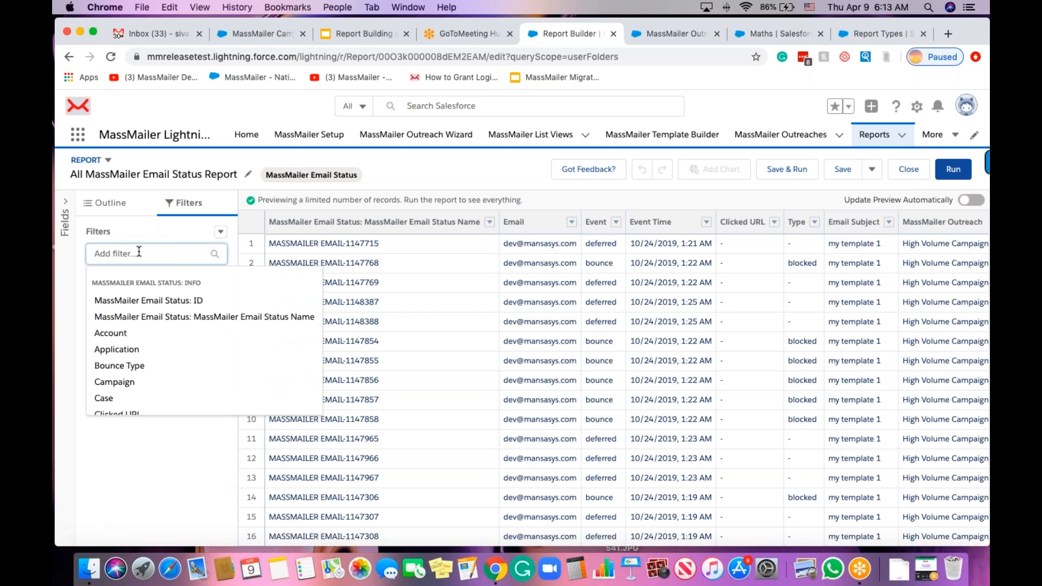
text(eve)
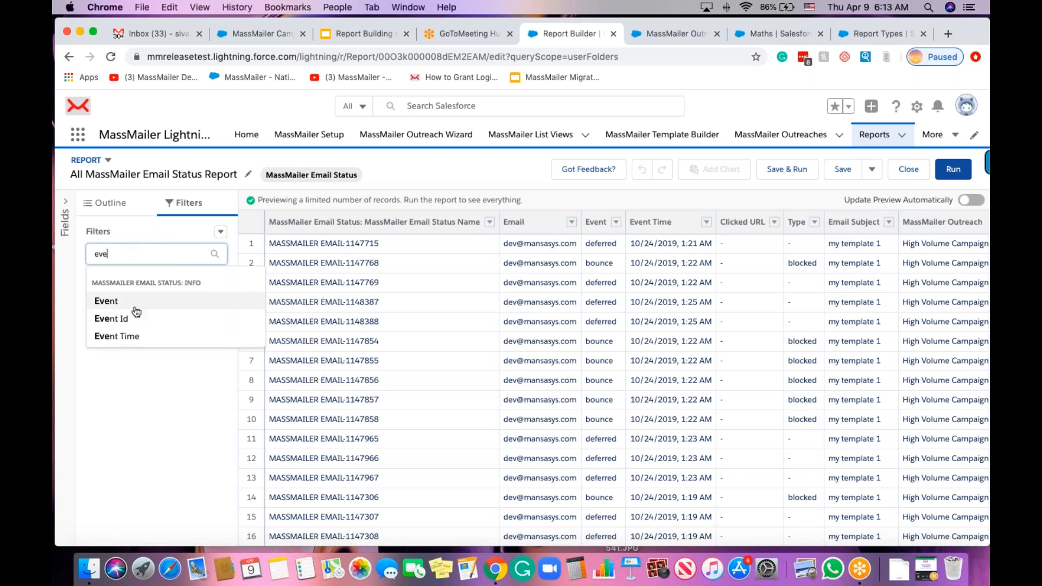
click(136, 303)
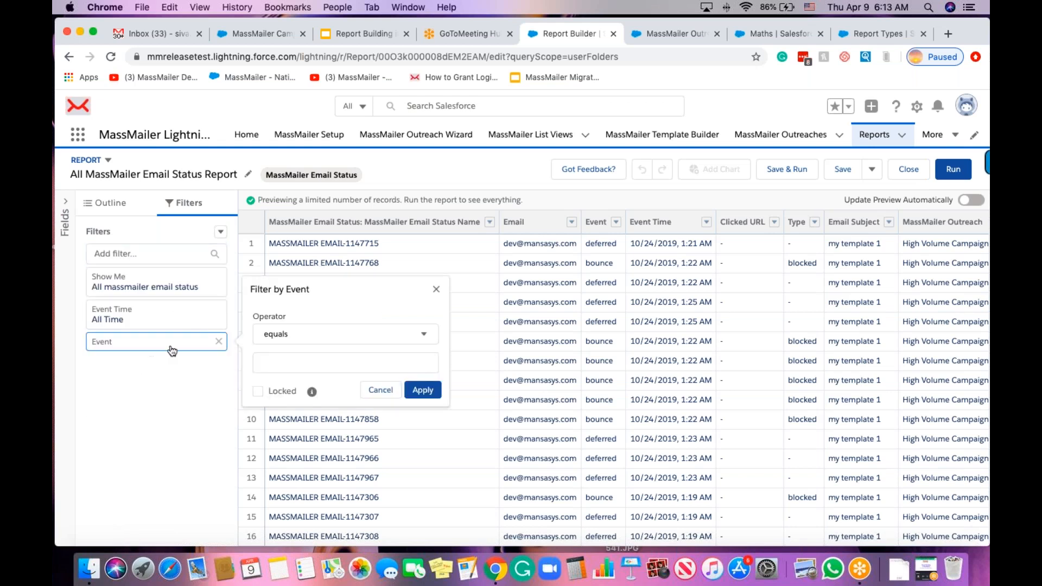
click(275, 359)
text(ope)
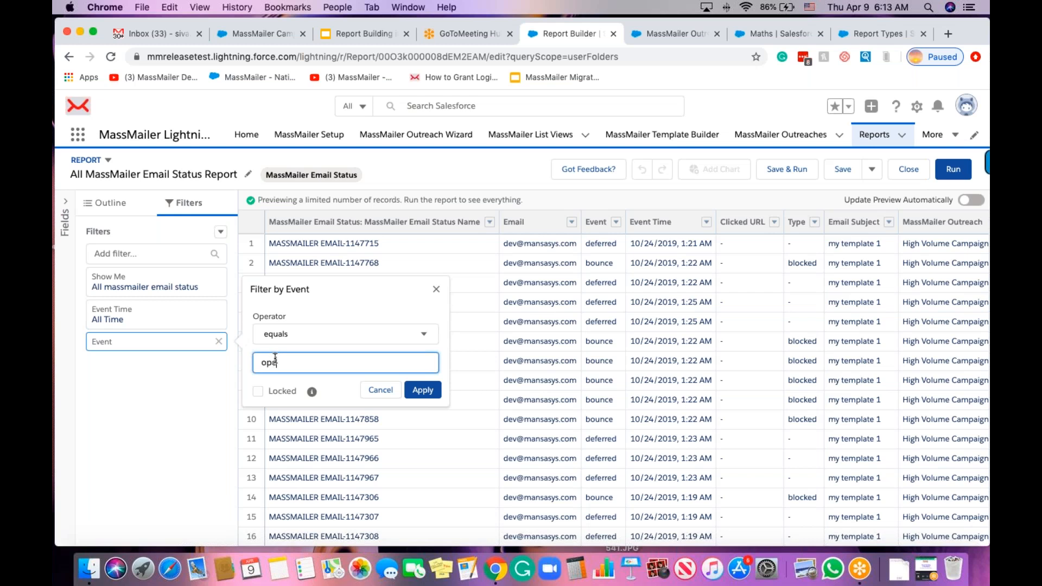
text(n,click)
click(426, 391)
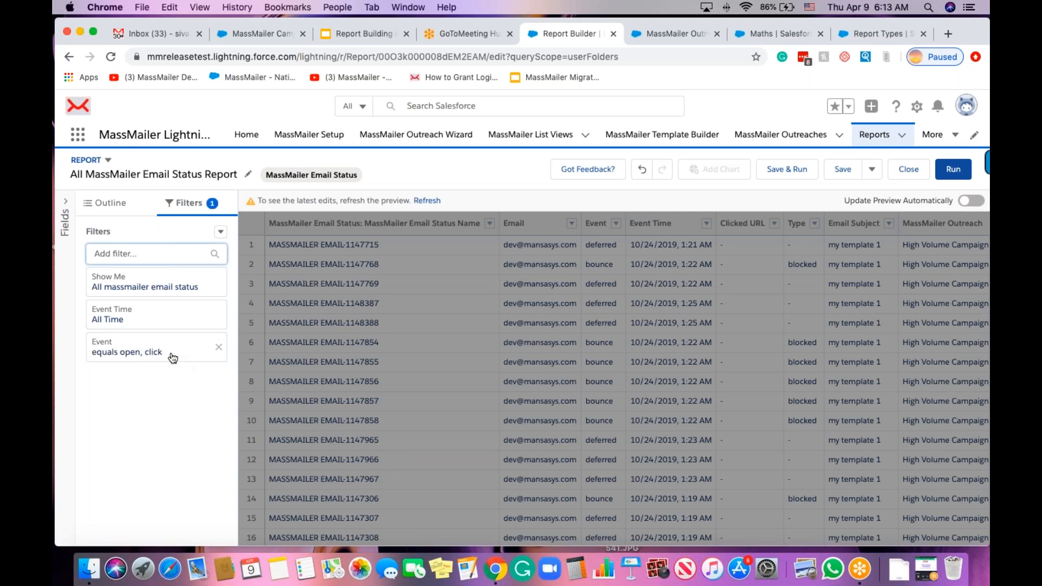
click(107, 205)
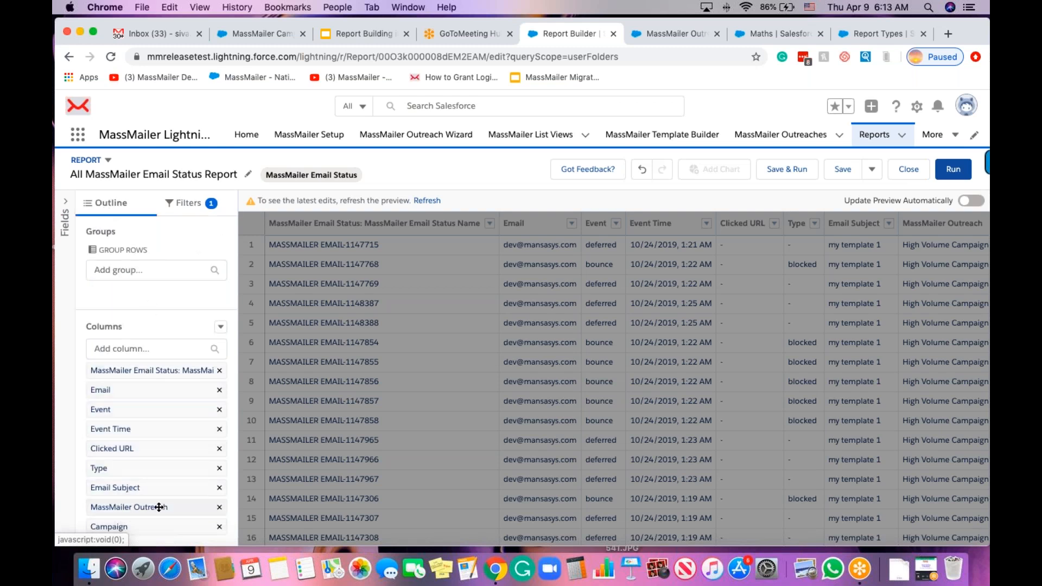
click(952, 170)
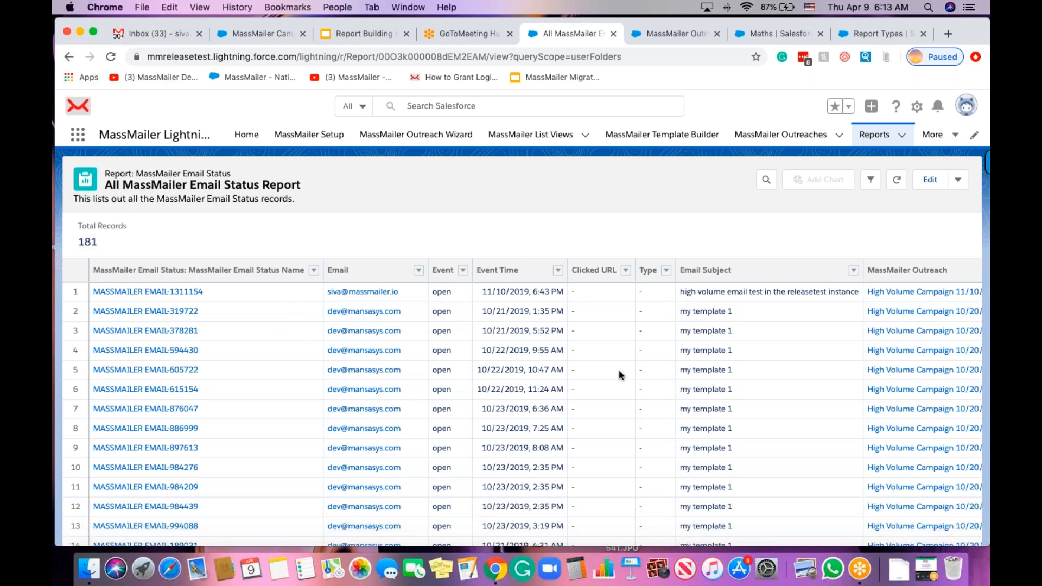
Group the report rows by the MassMailer Outreach column.
scroll(433, 319, right, 2)
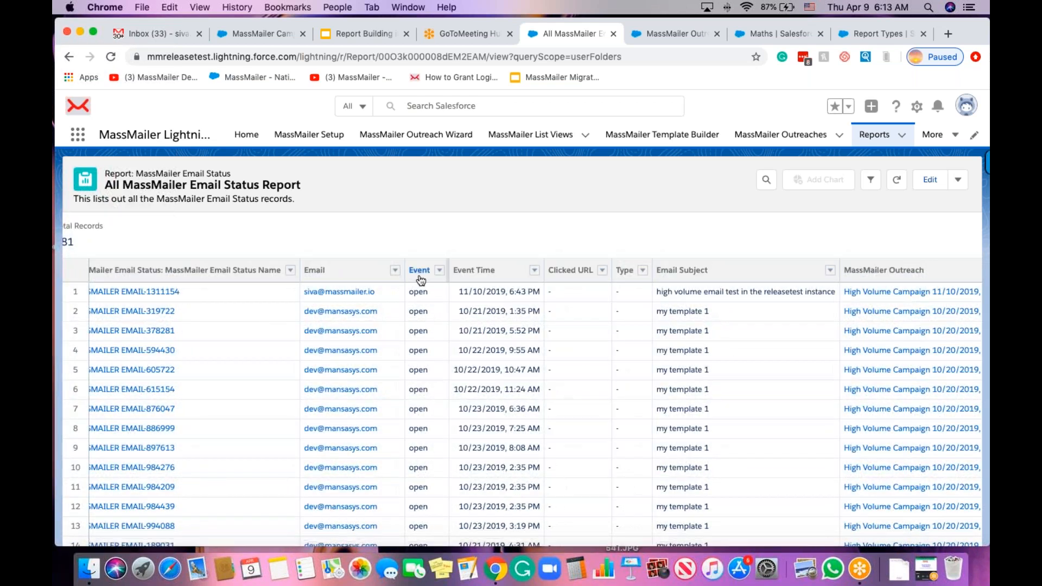
scroll(529, 321, right, 3)
scroll(529, 326, right, 5)
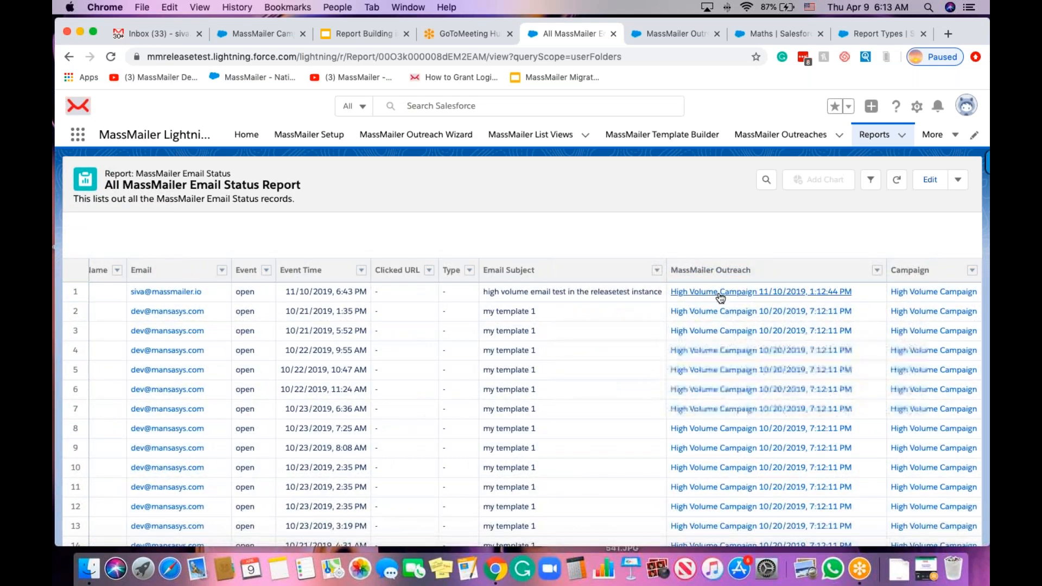
scroll(730, 311, right, 1)
scroll(641, 329, left, 1)
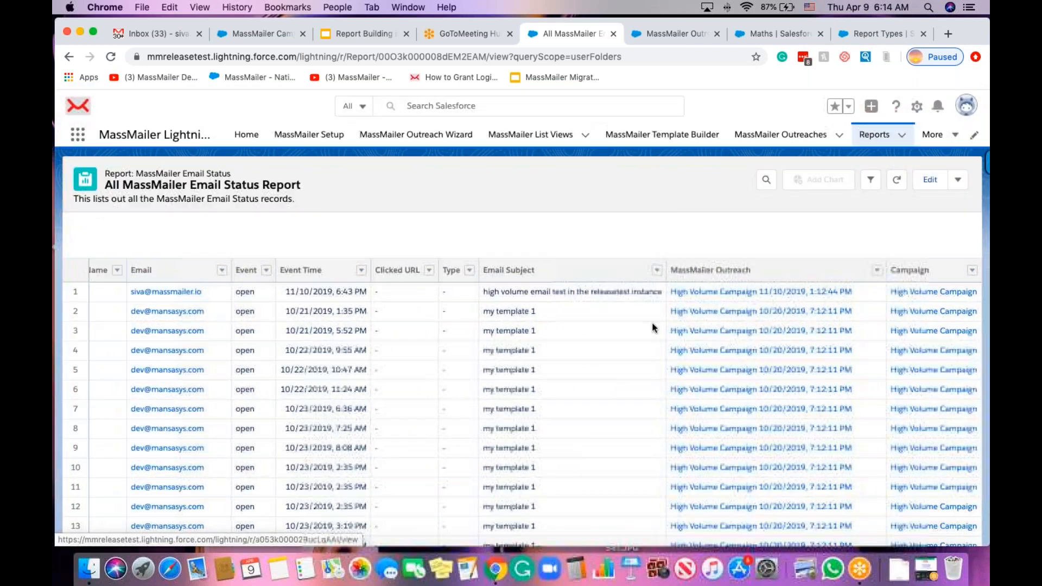
scroll(591, 328, left, 8)
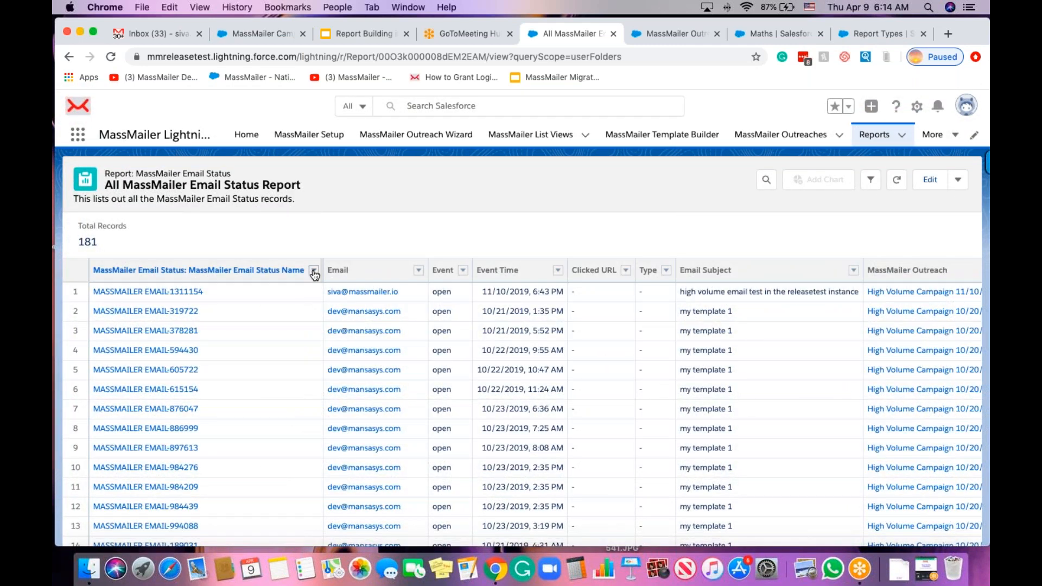
click(463, 271)
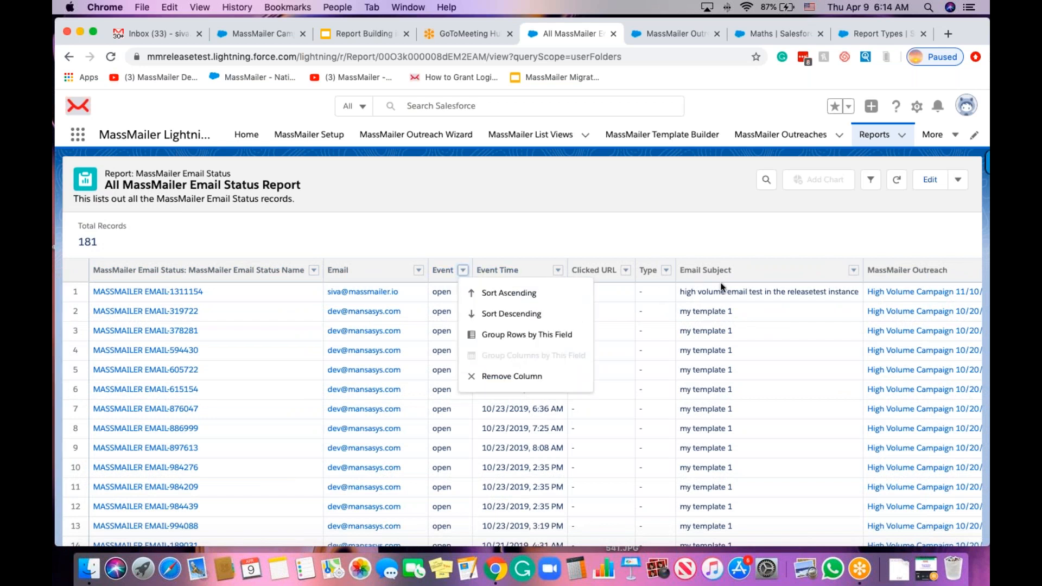
scroll(722, 255, right, 5)
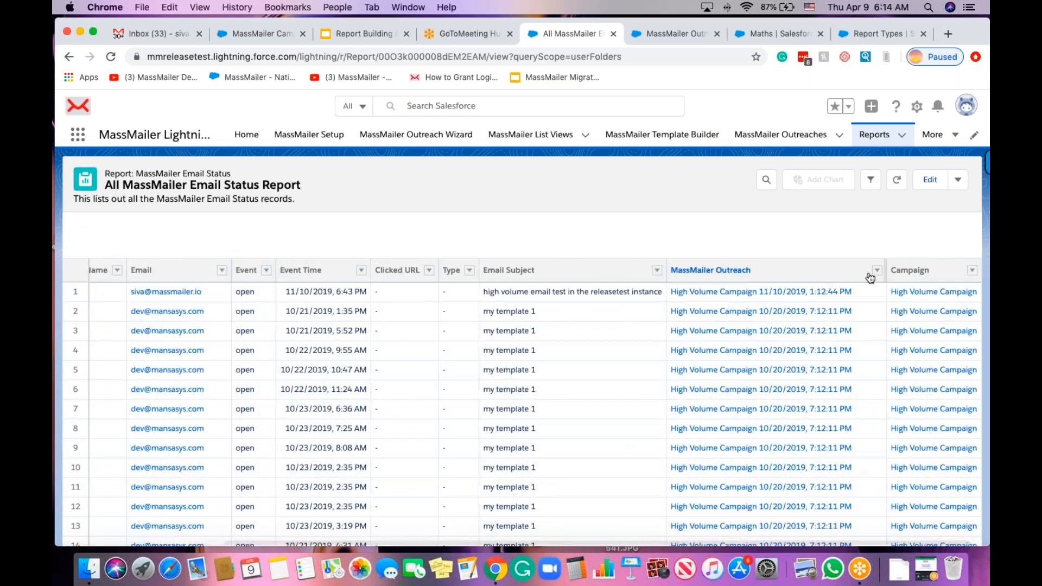
click(878, 270)
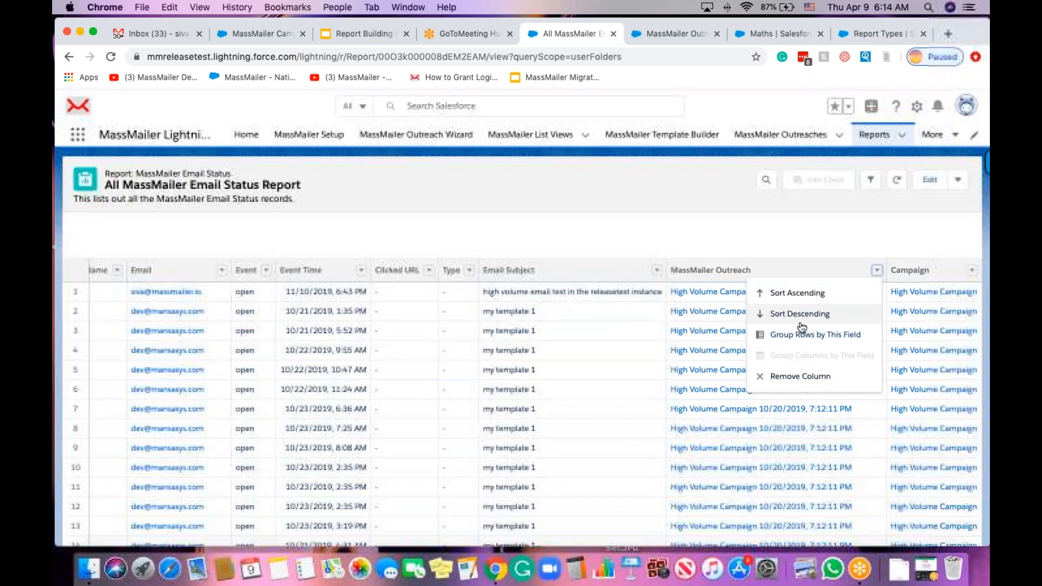
click(805, 337)
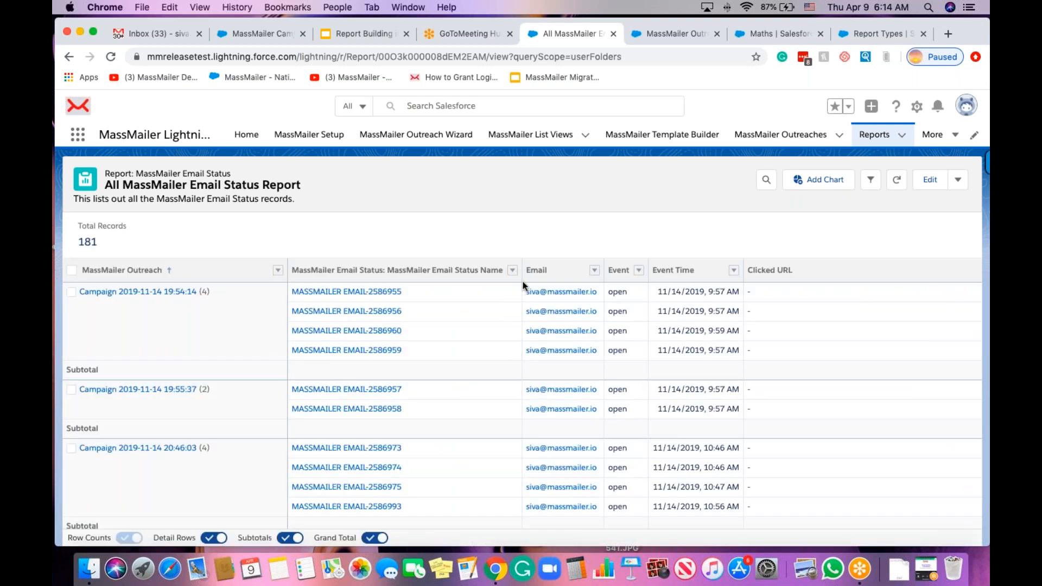
Remove the Email Status Name column and subgroup each outreach's rows by Event.
click(512, 271)
click(564, 377)
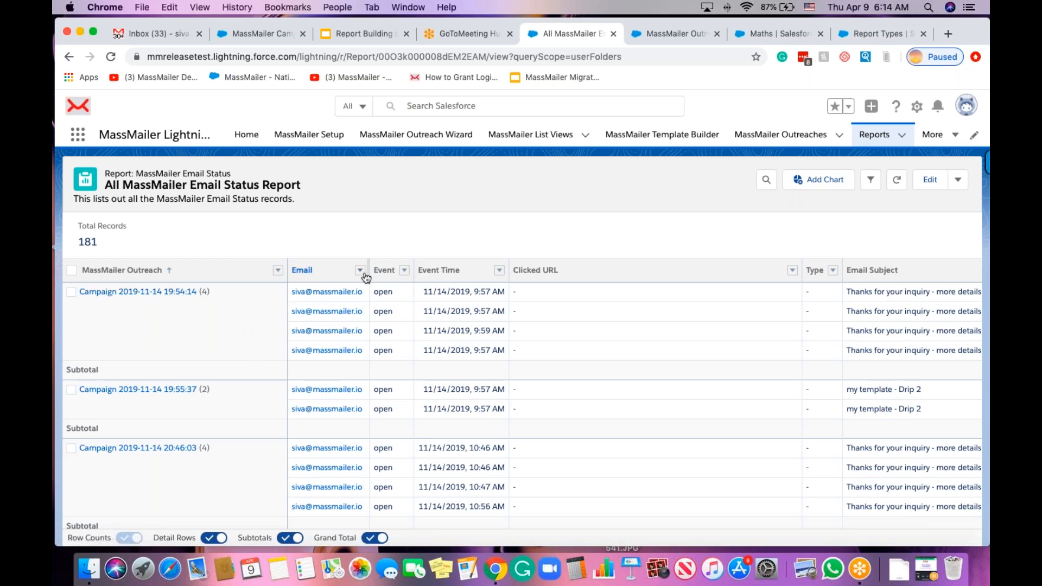
click(404, 271)
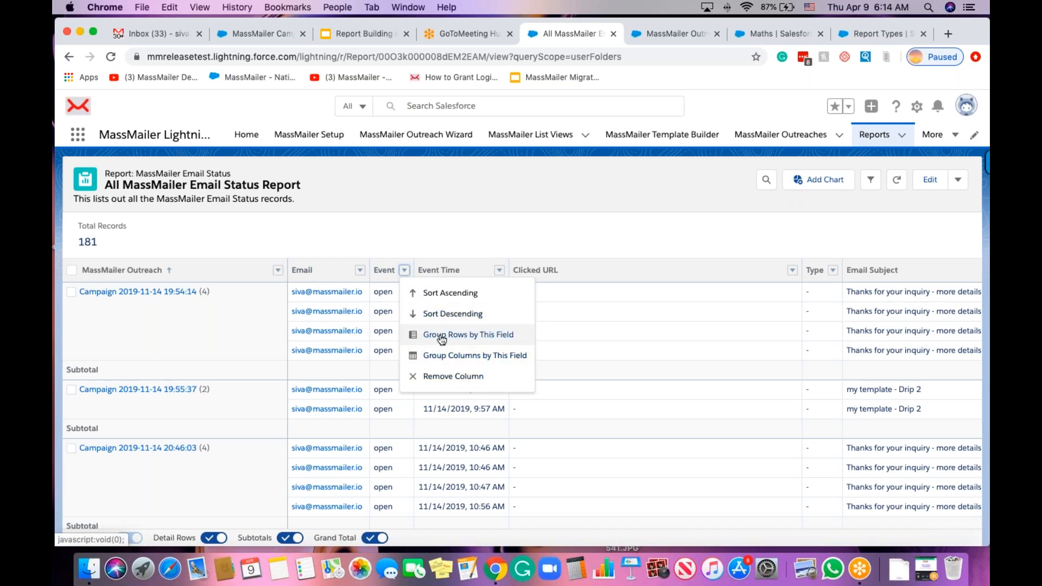
click(476, 336)
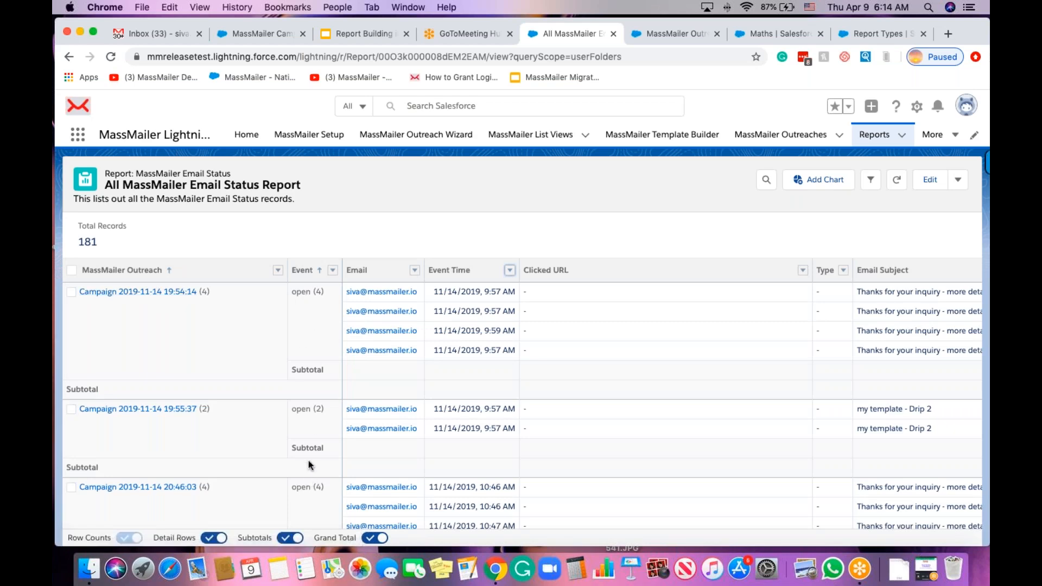
scroll(308, 460, down, 5)
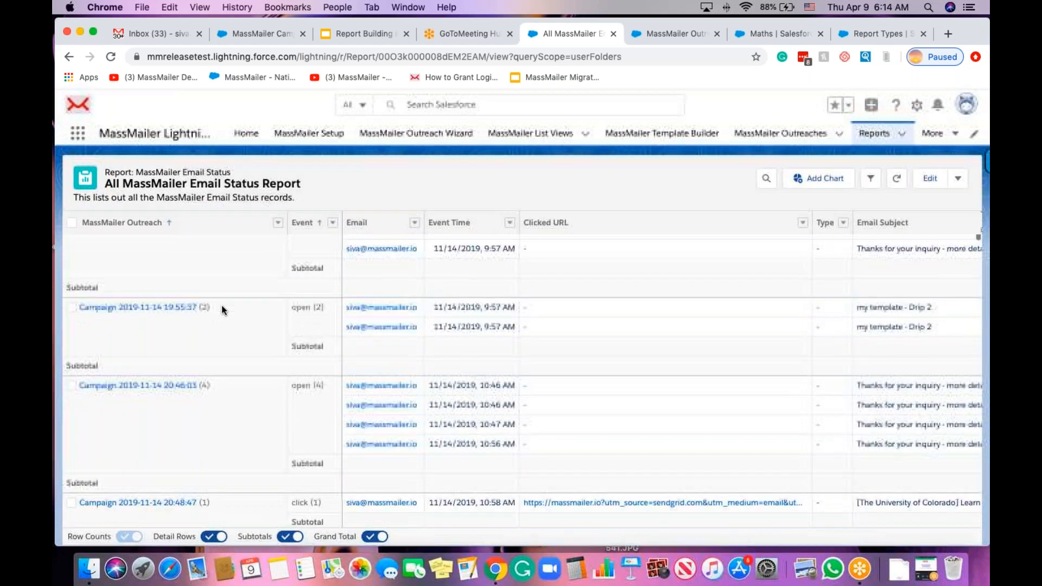
scroll(326, 383, down, 5)
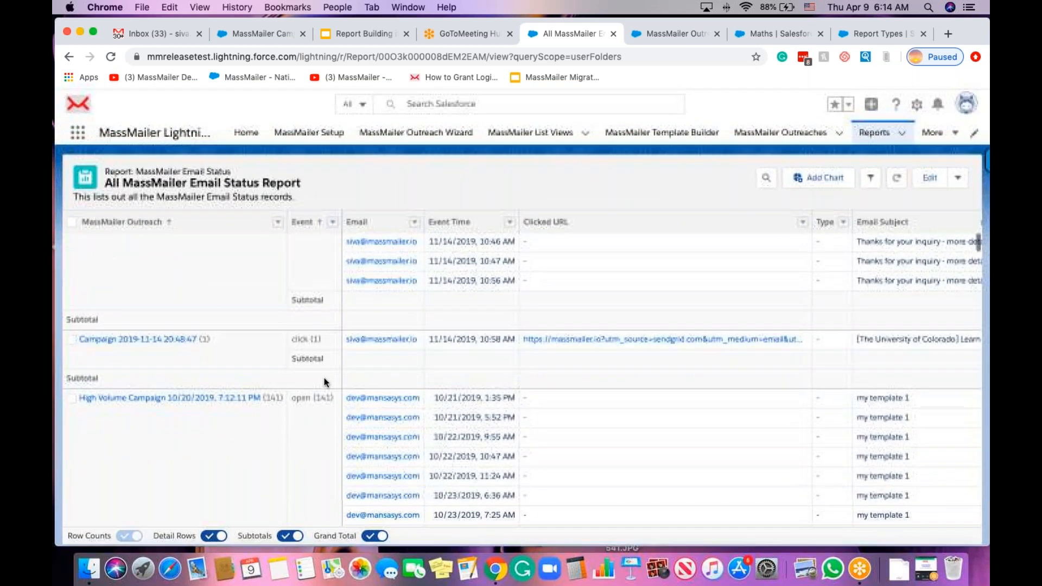
scroll(324, 382, down, 3)
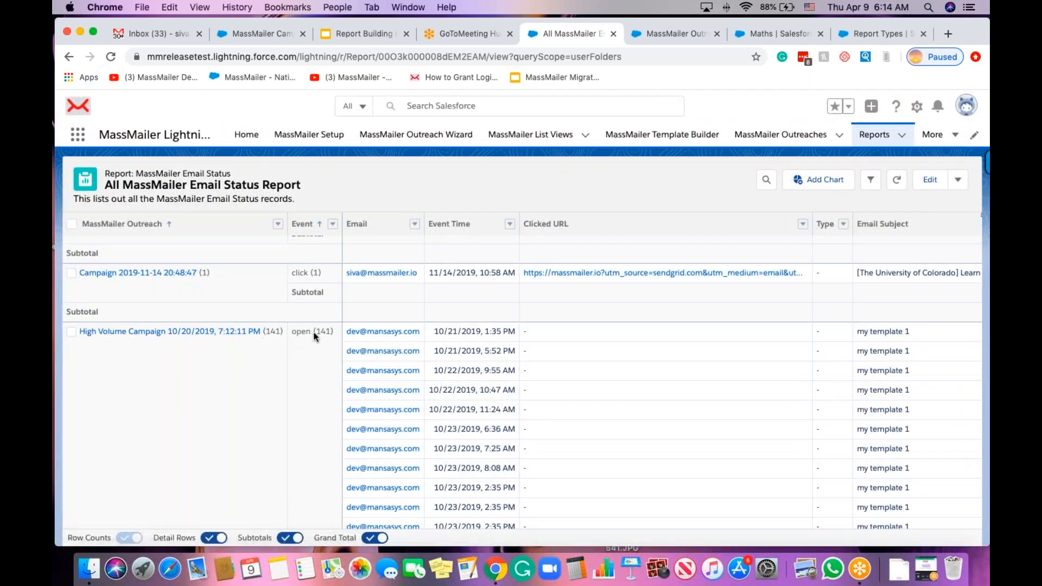
scroll(318, 370, down, 3)
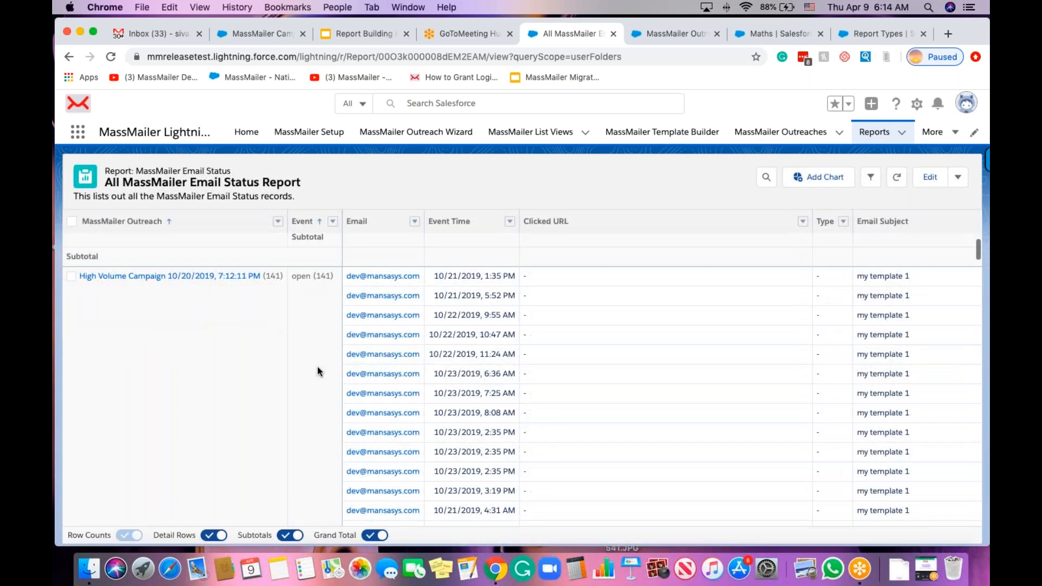
scroll(316, 348, down, 3)
scroll(315, 321, up, 3)
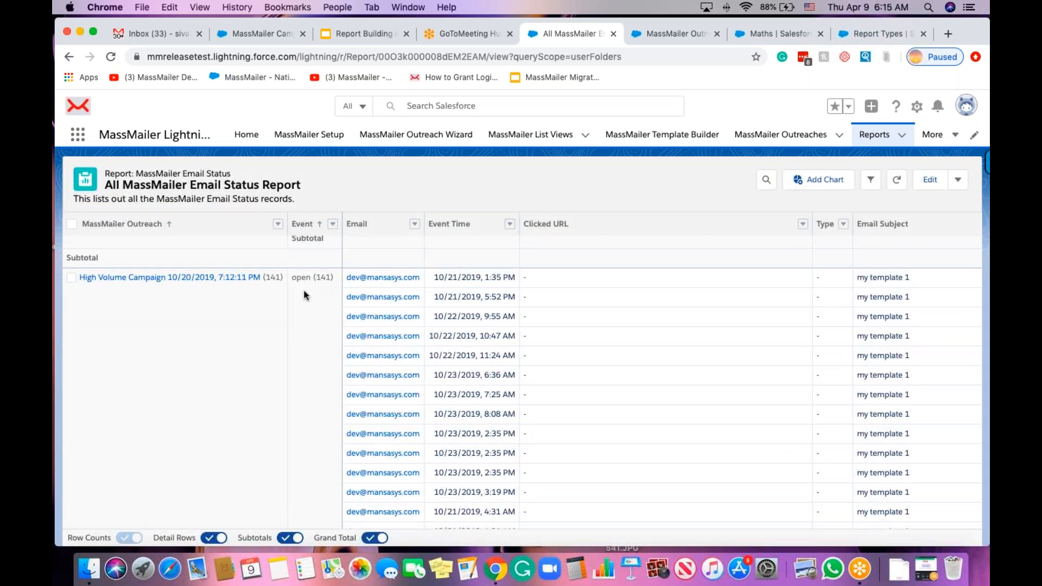
scroll(305, 295, down, 3)
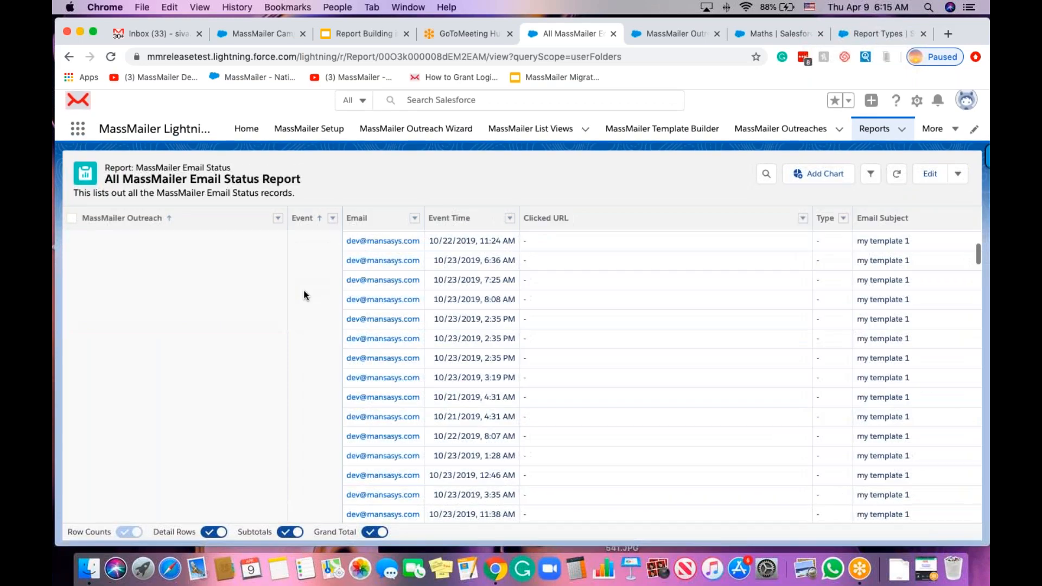
scroll(302, 291, up, 10)
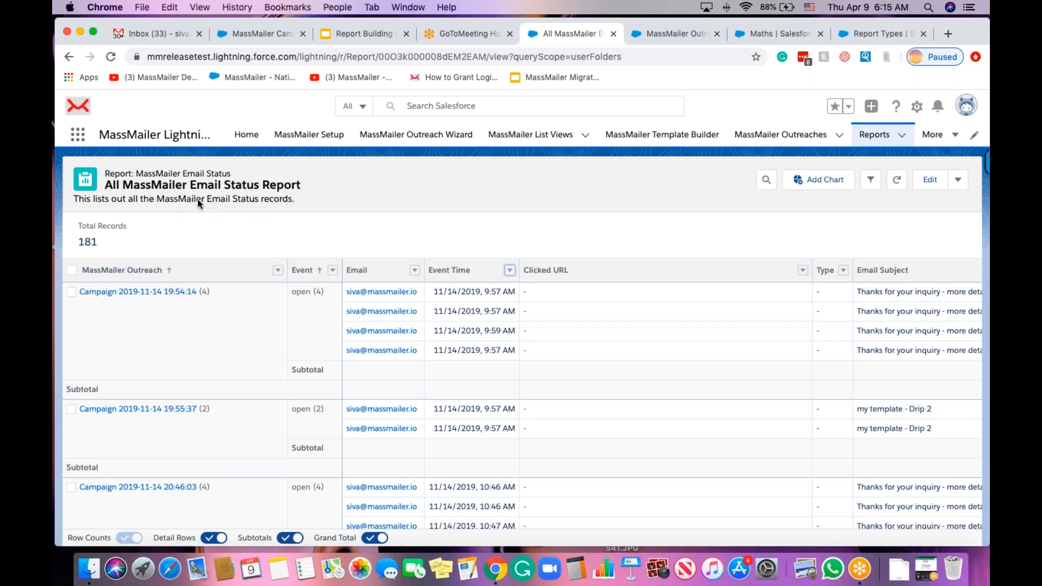
Open the MassMailer Email Status with Outreach report from the MassMailer Reports folder.
click(874, 134)
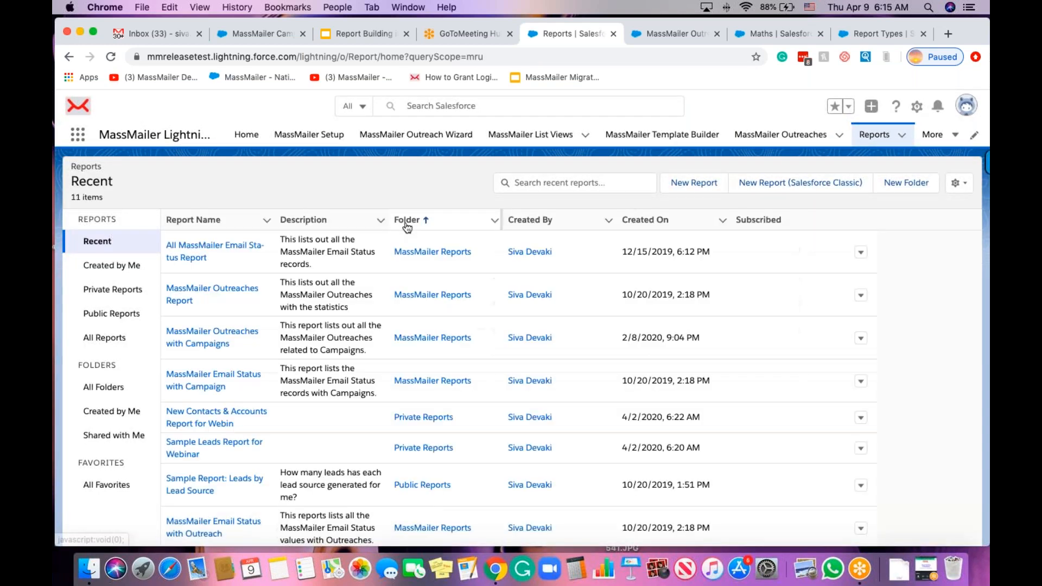
click(105, 387)
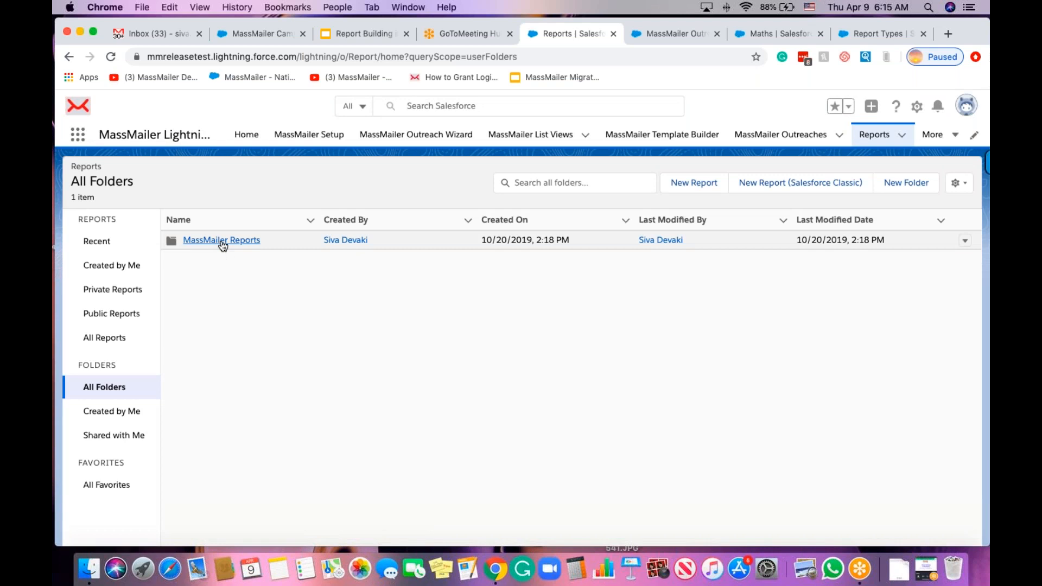
click(222, 240)
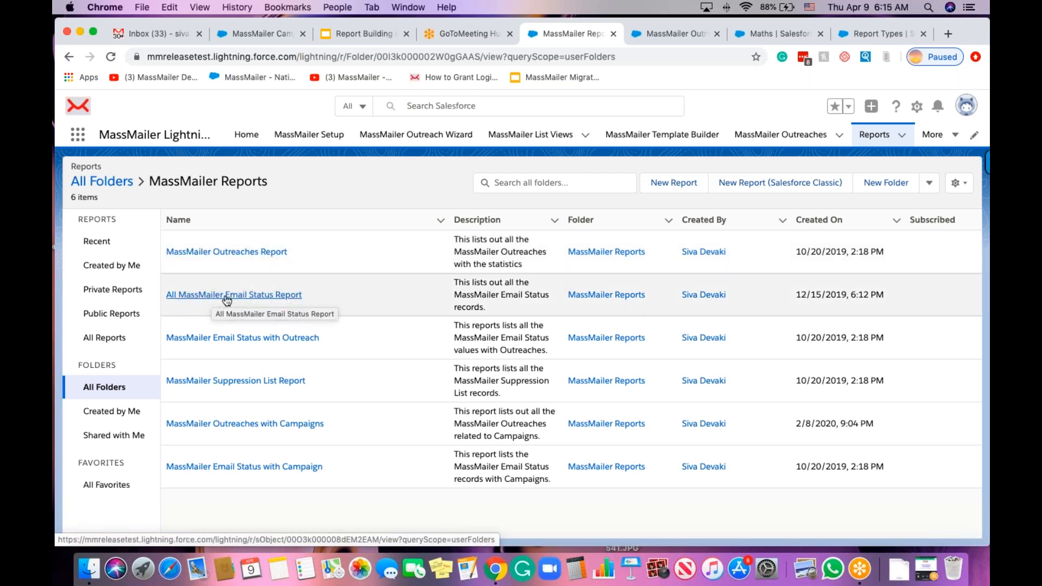
click(232, 339)
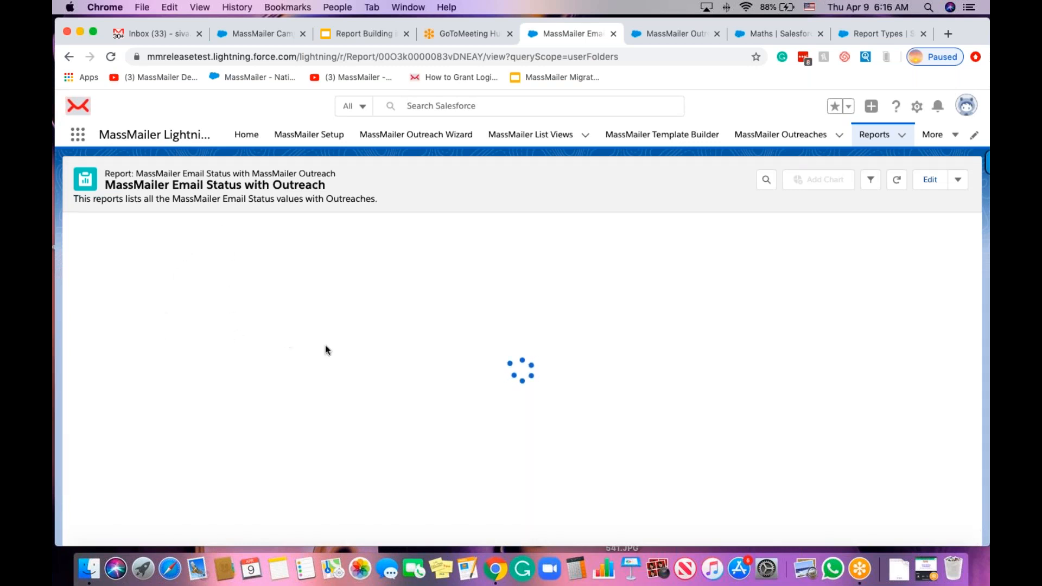
Edit the report and inspect its Event Time filter without changing it.
click(929, 183)
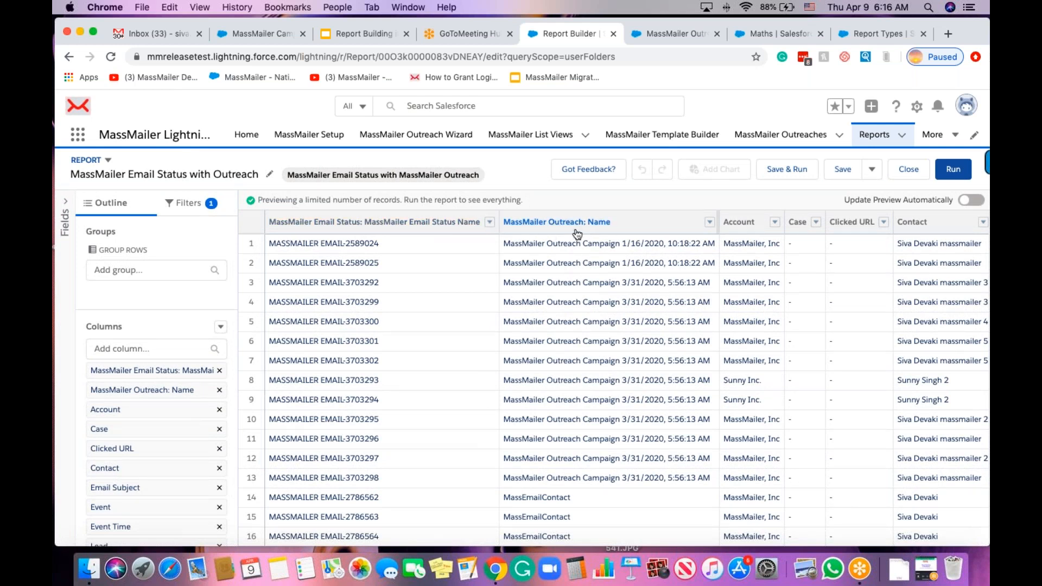
click(186, 203)
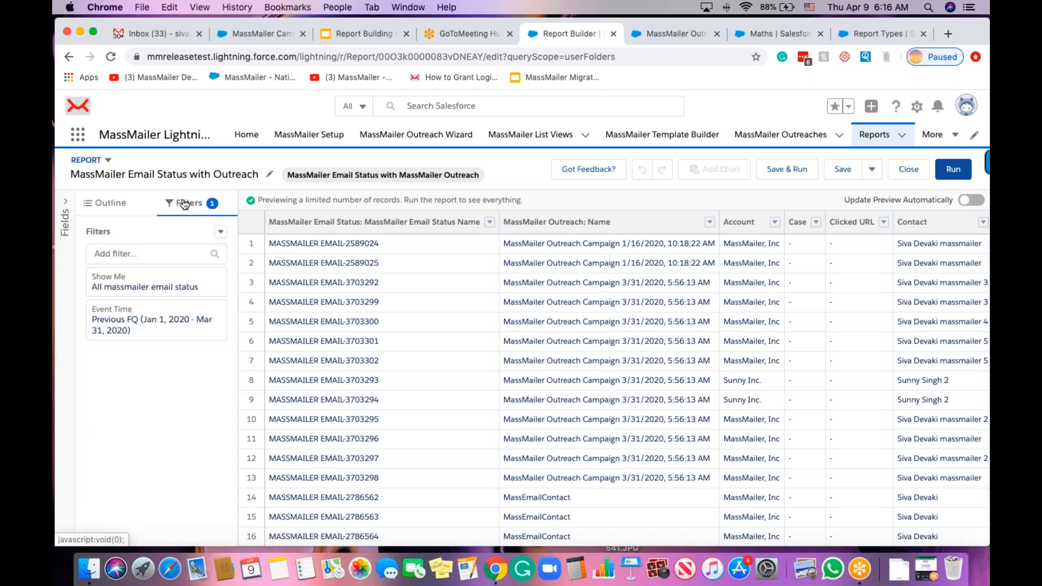
click(157, 332)
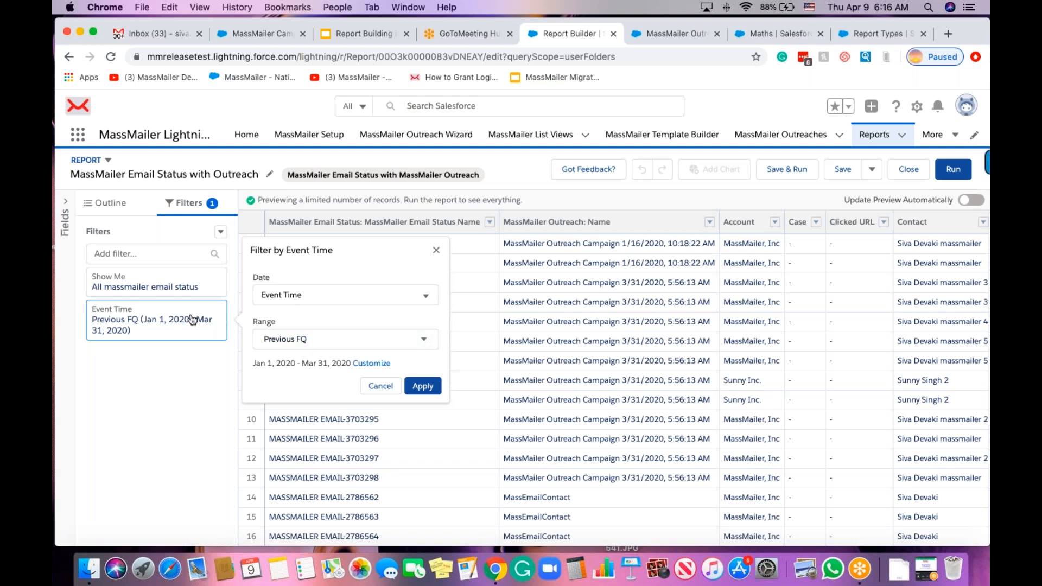
click(153, 363)
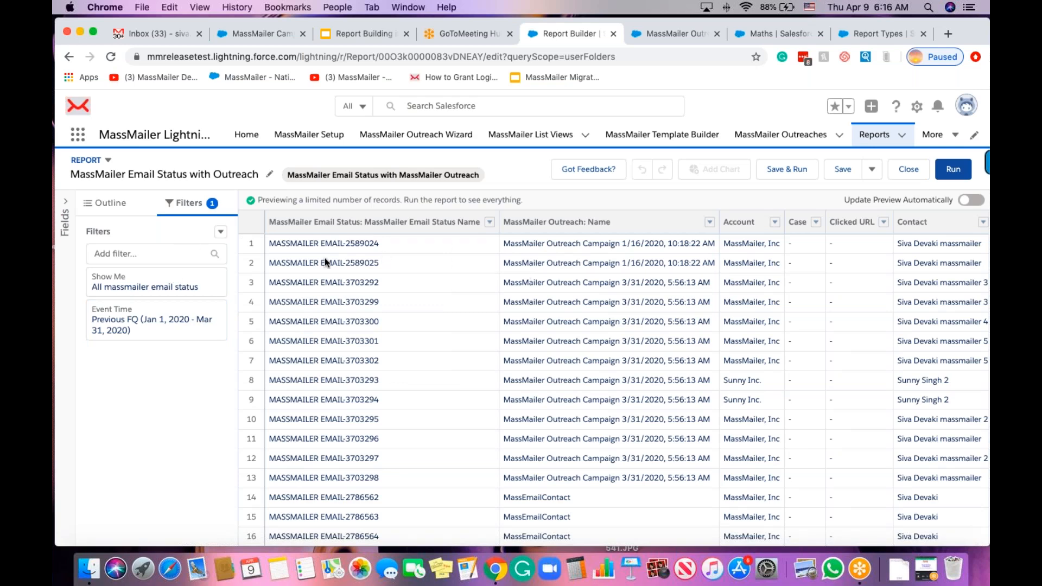
scroll(654, 304, right, 1)
scroll(656, 300, left, 1)
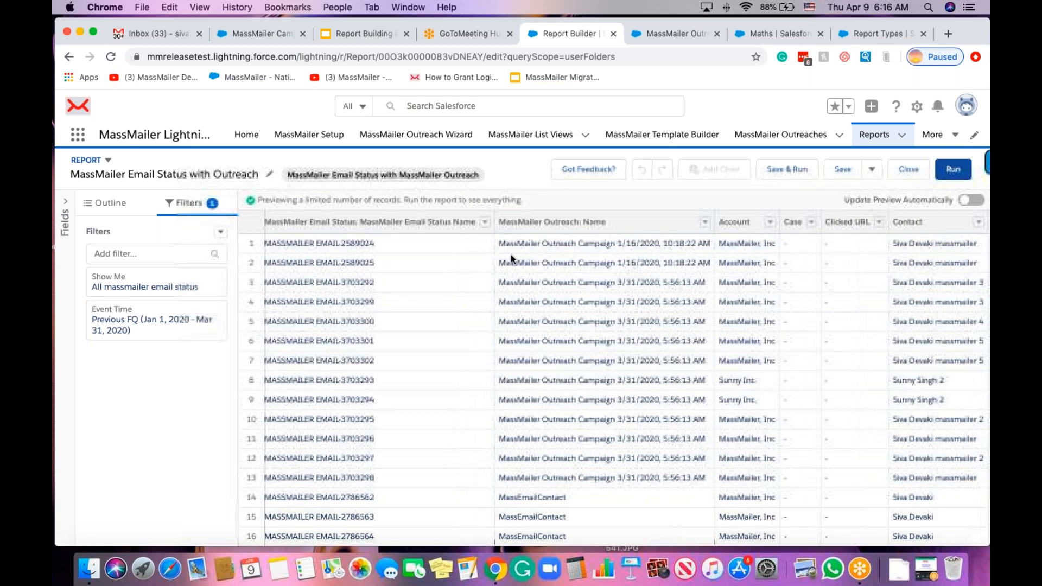
scroll(426, 241, right, 1)
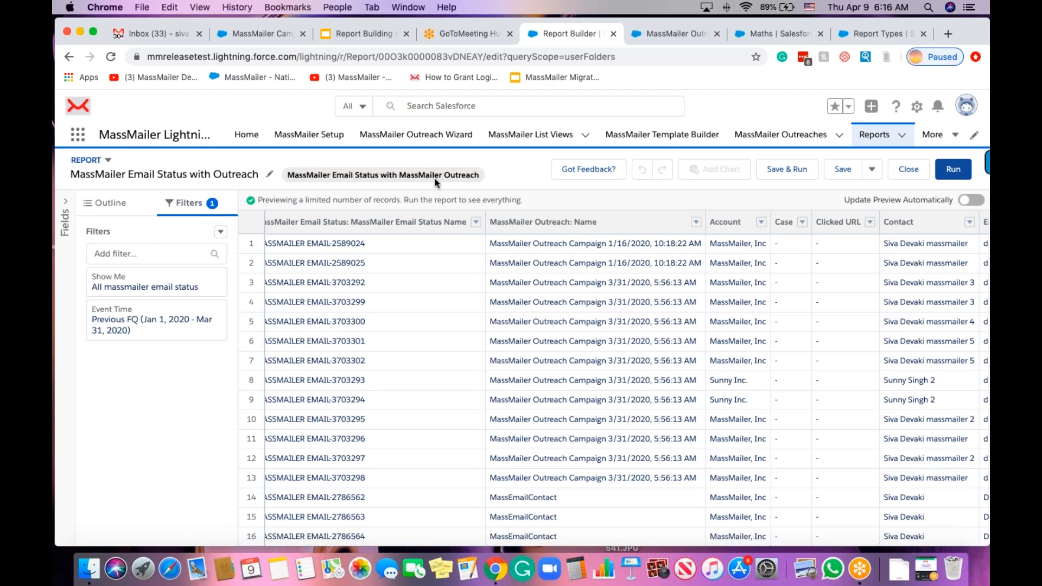
Switch to the Outline view and browse the Add column field list without adding any column.
click(106, 208)
scroll(153, 468, down, 2)
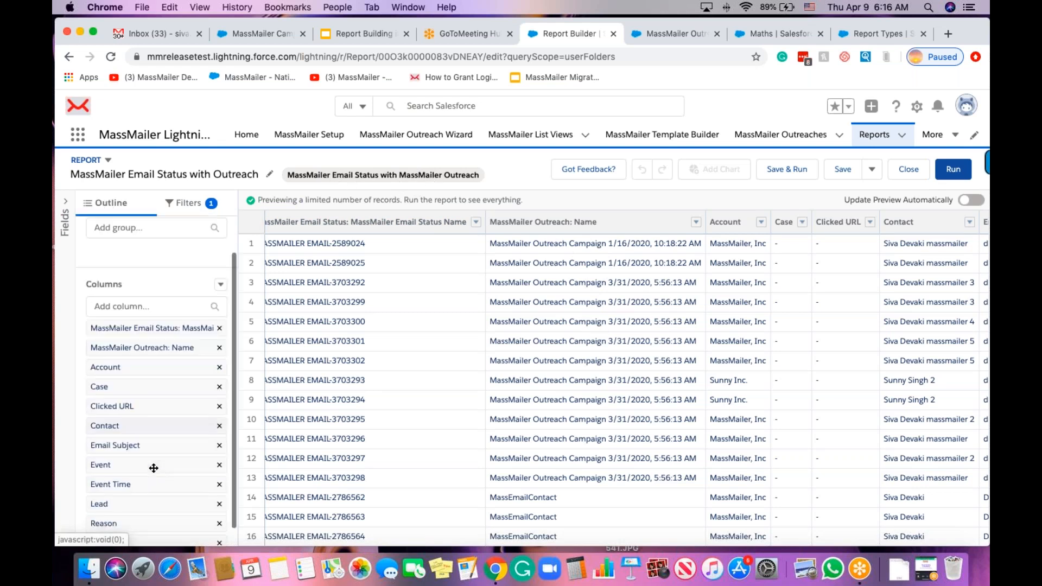
scroll(154, 468, down, 1)
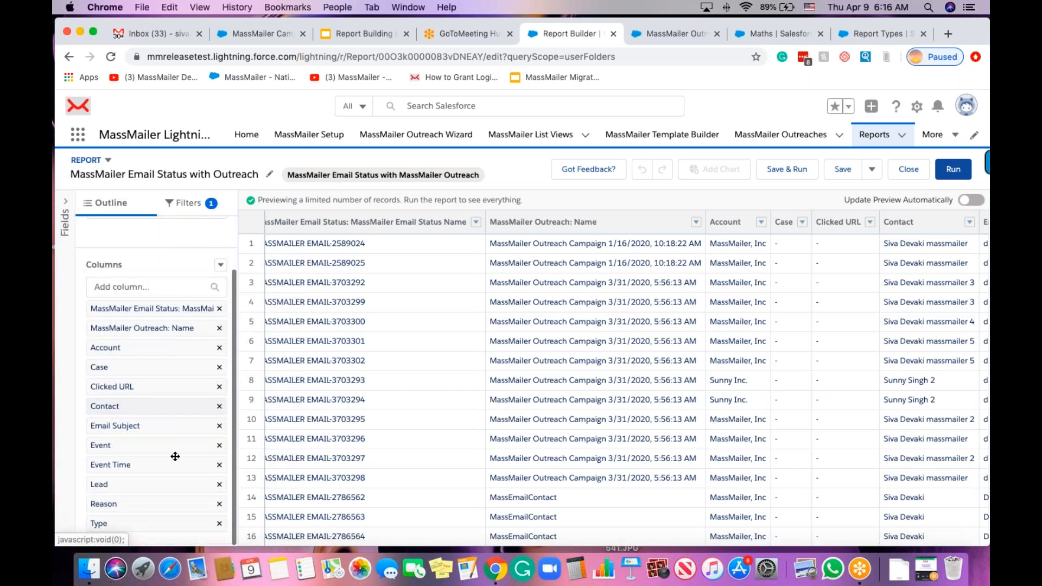
click(133, 280)
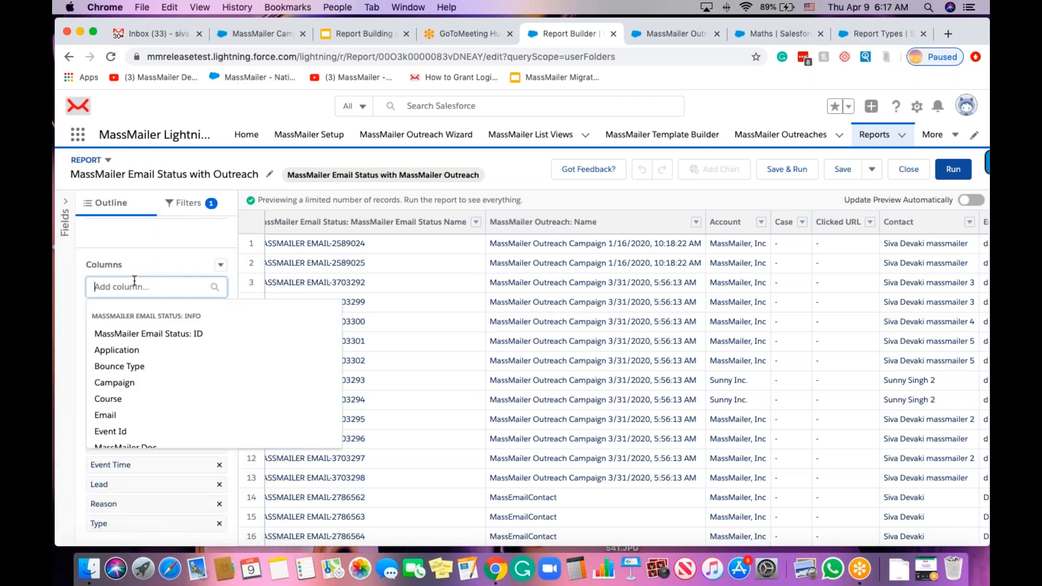
scroll(163, 364, down, 3)
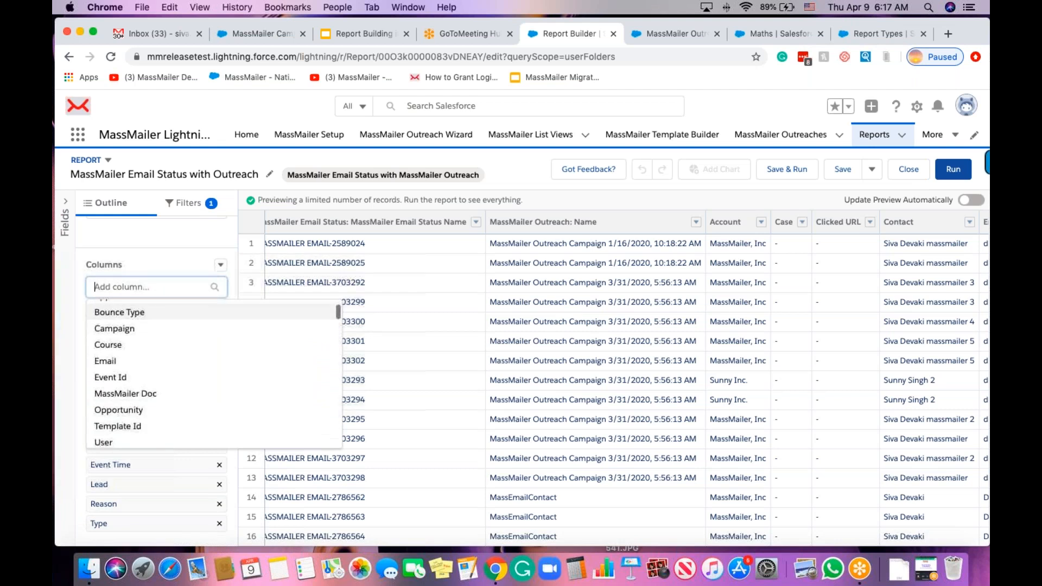
scroll(163, 358, down, 10)
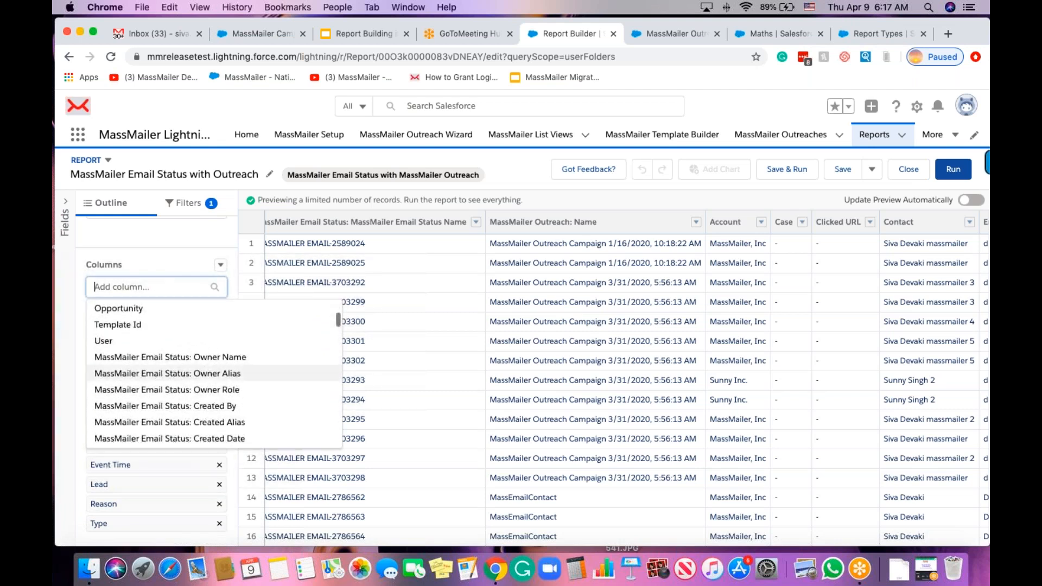
scroll(167, 333, up, 3)
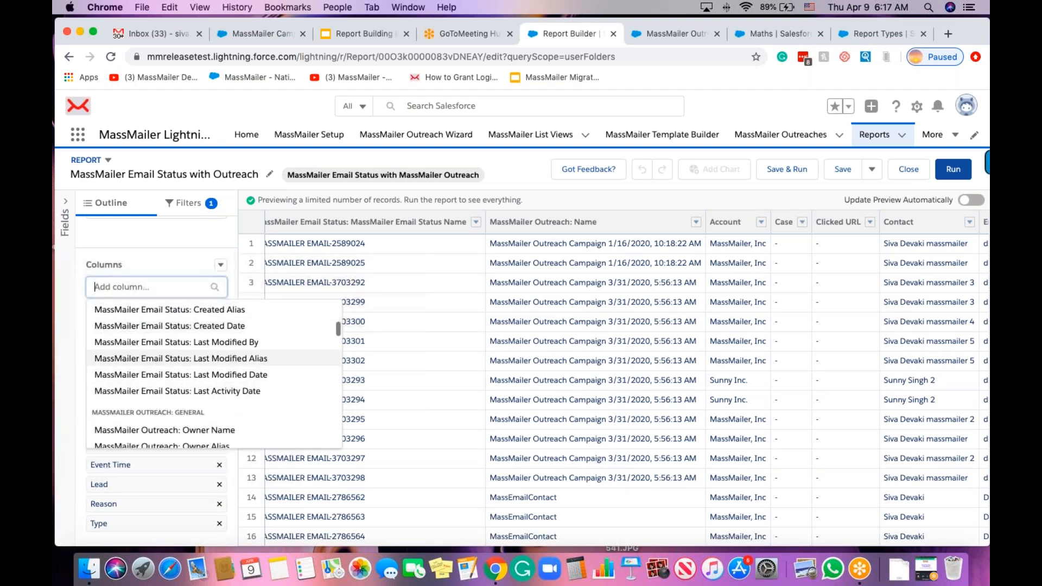
scroll(167, 333, down, 5)
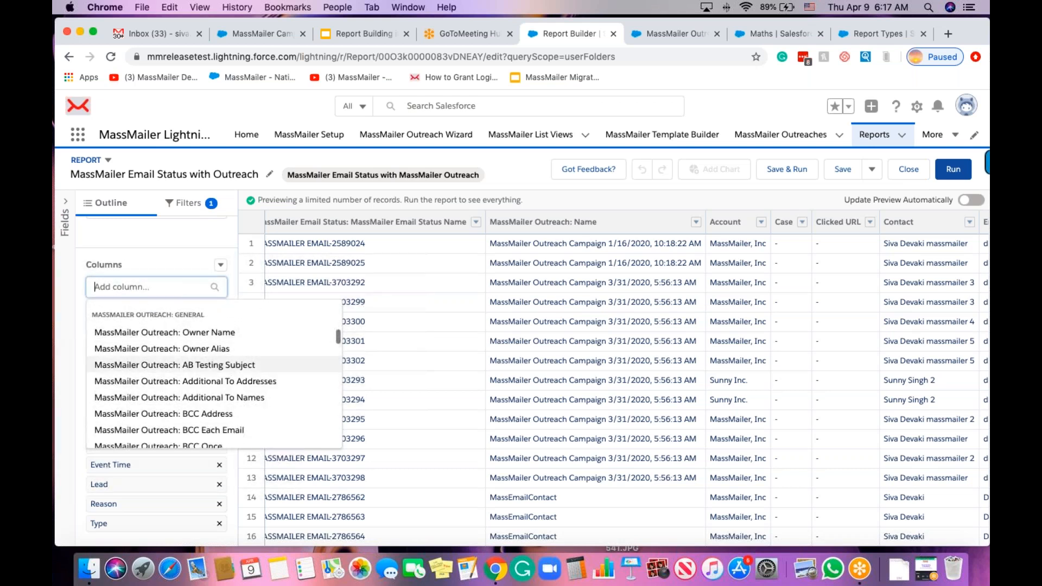
scroll(163, 369, down, 5)
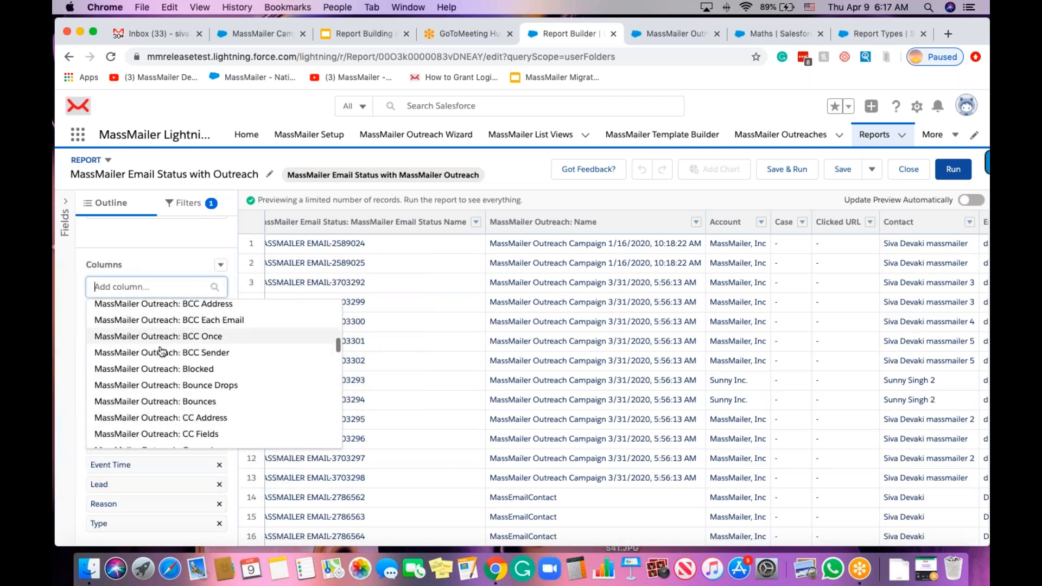
scroll(167, 407, down, 3)
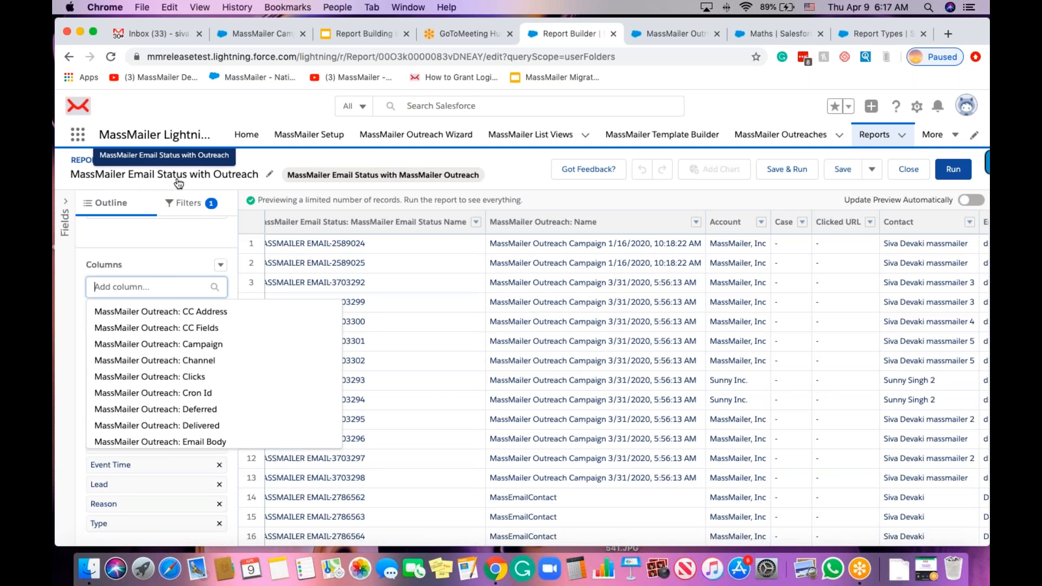
scroll(163, 375, down, 2)
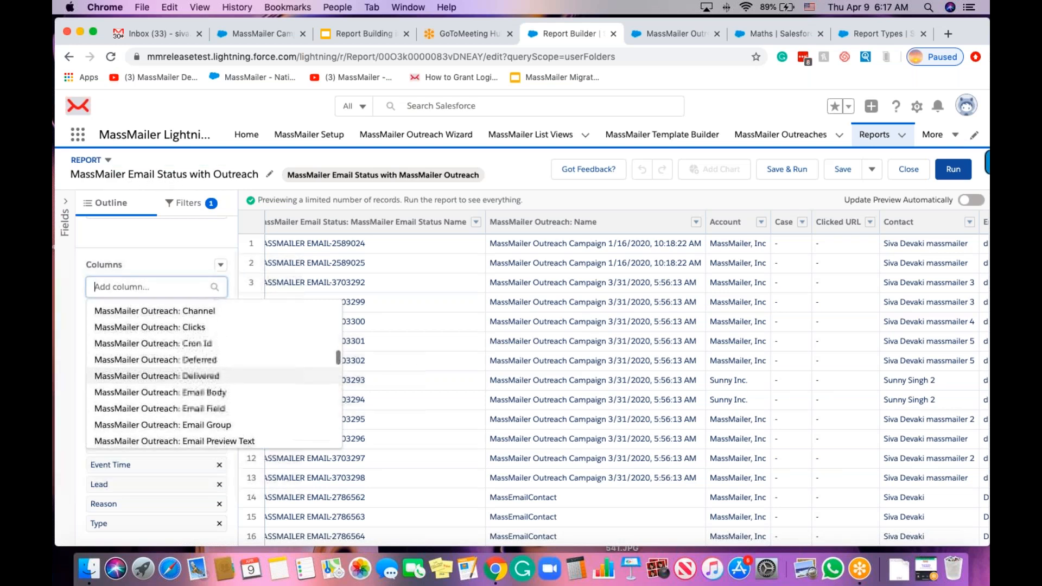
click(157, 240)
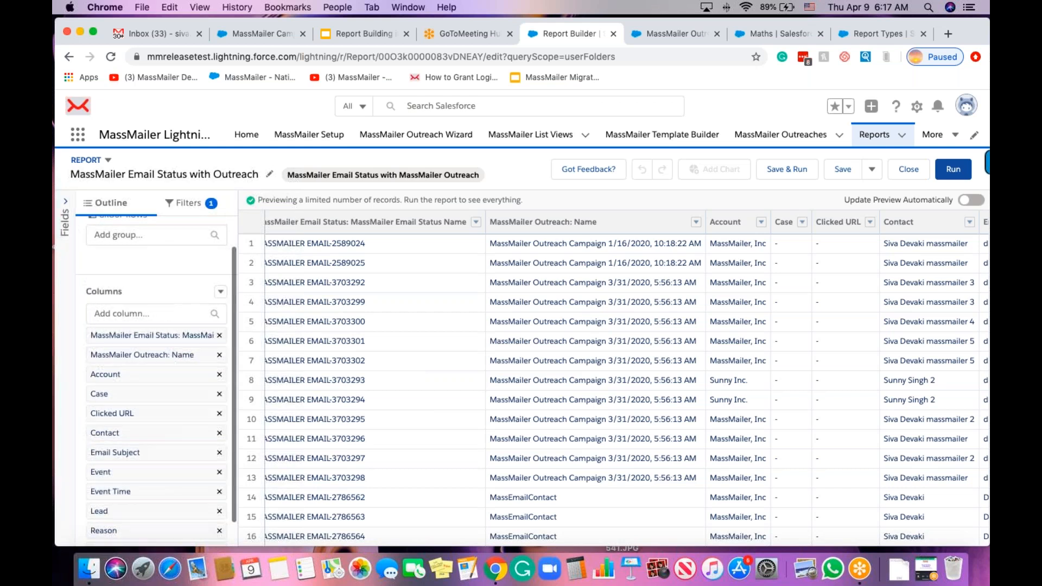
scroll(158, 261, up, 2)
Add a row grouping on MassMailer Outreach: Name, then return to the Filters view.
click(166, 271)
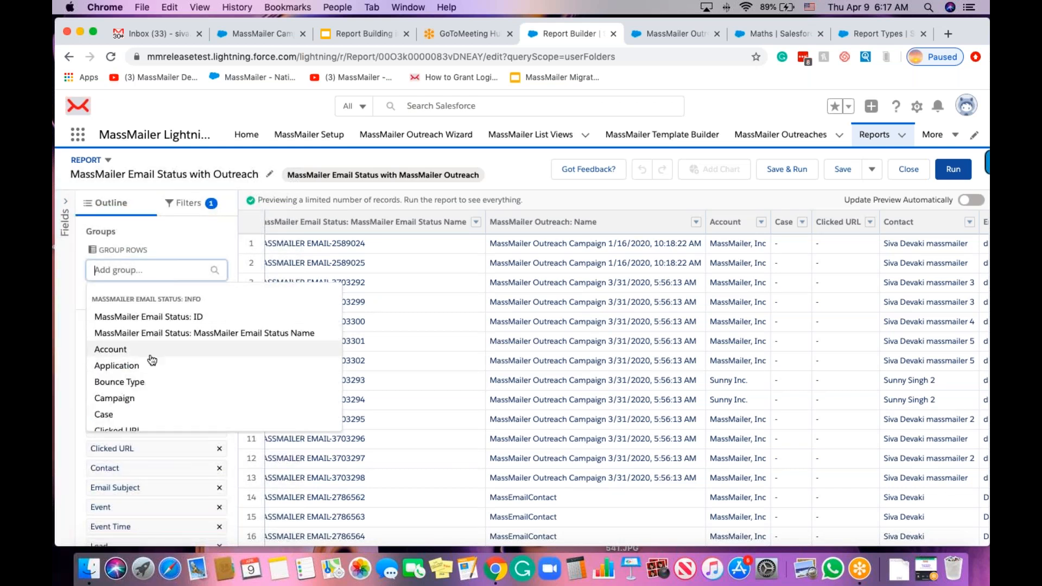
scroll(147, 367, down, 2)
scroll(147, 336, down, 5)
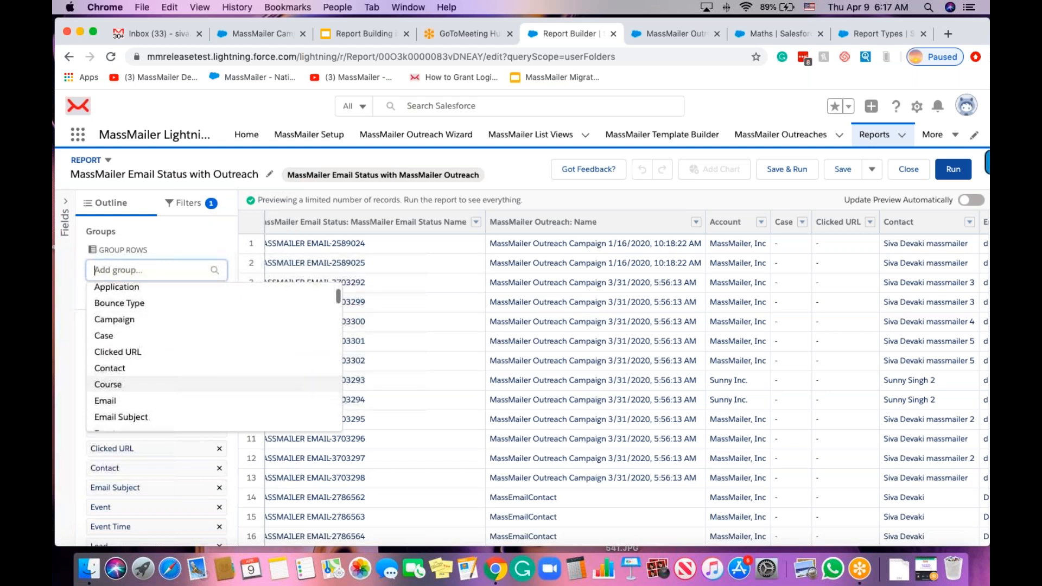
scroll(191, 367, down, 6)
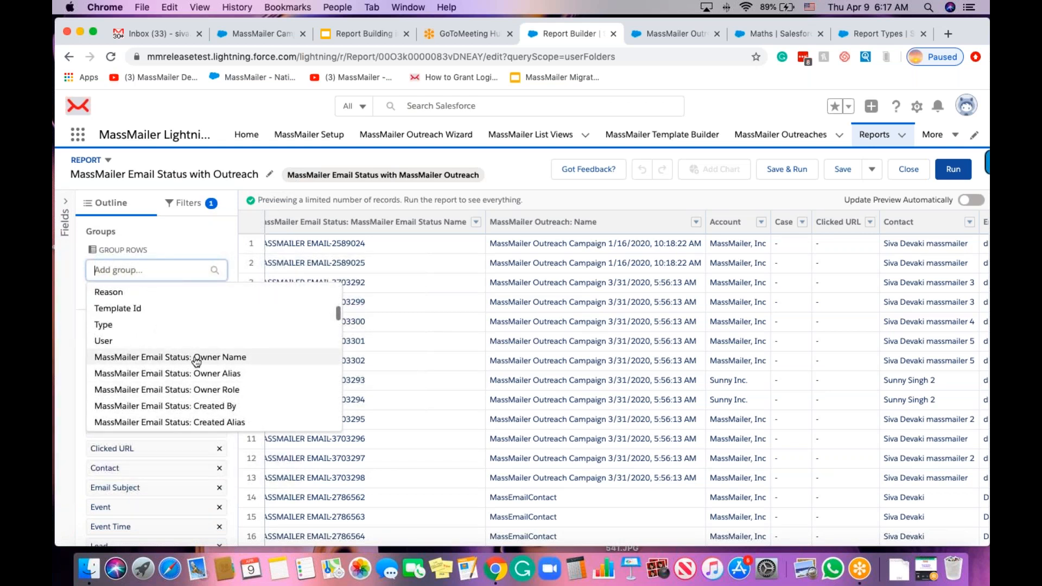
scroll(191, 366, down, 1)
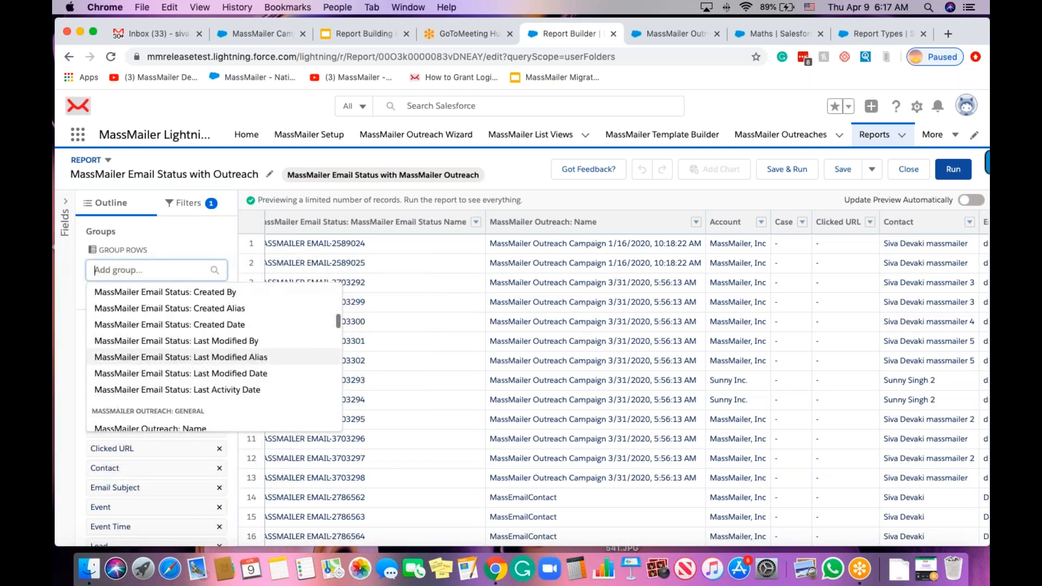
scroll(175, 371, down, 4)
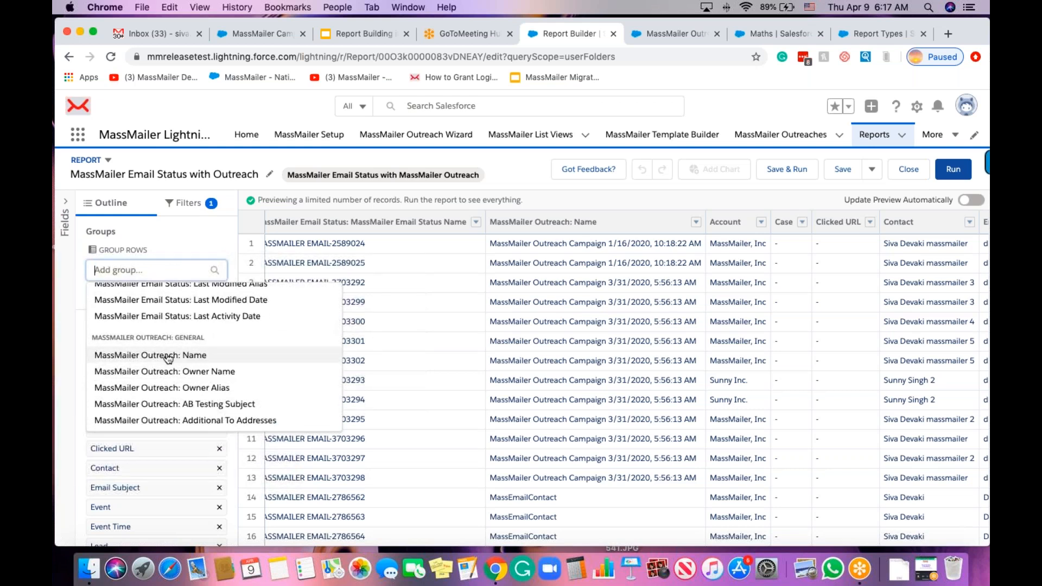
click(169, 356)
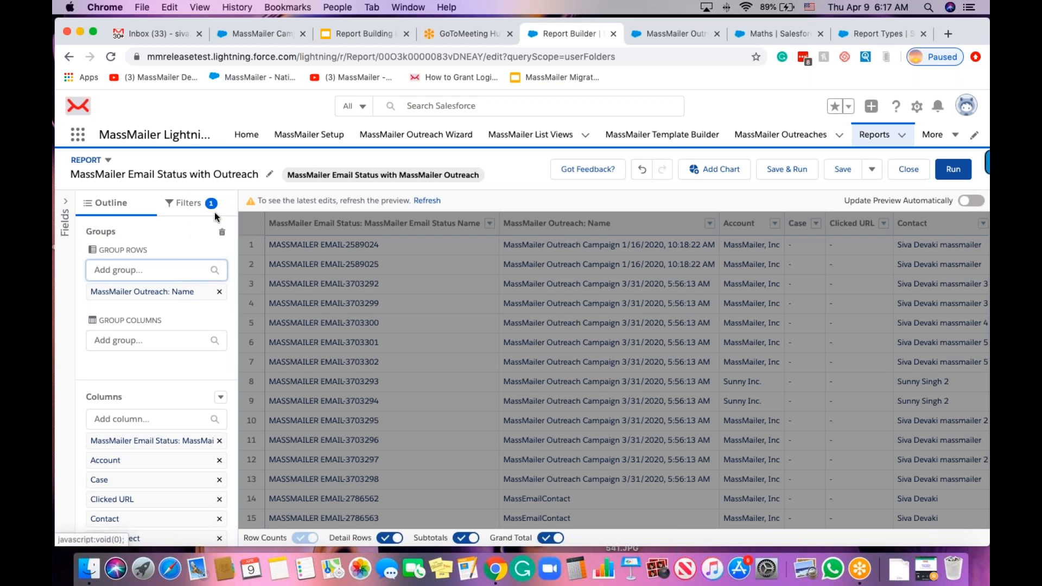
click(184, 207)
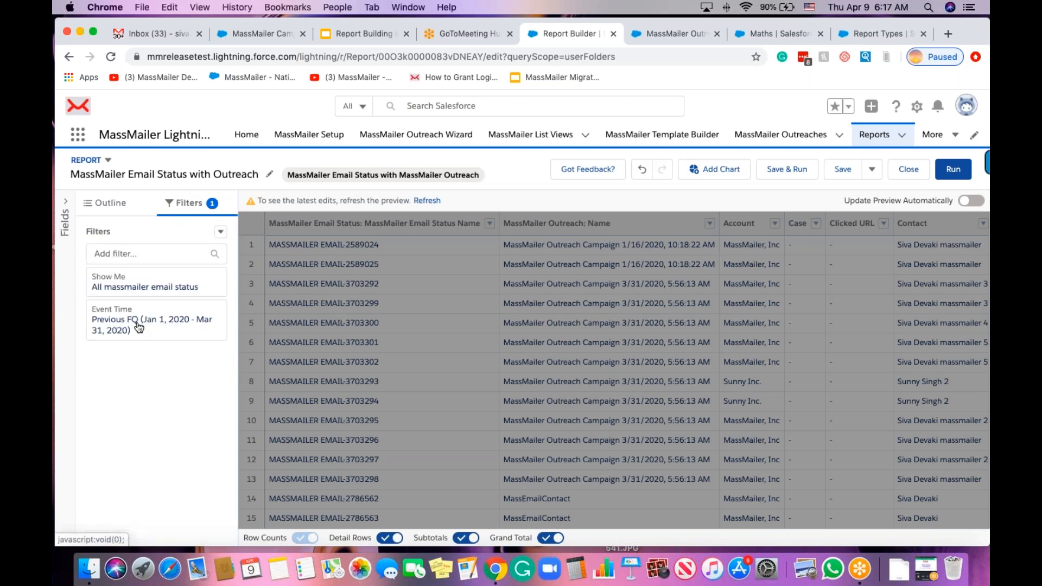
Add an Event filter, searching values with 'delive', and run the report, which returns 0 records.
click(123, 253)
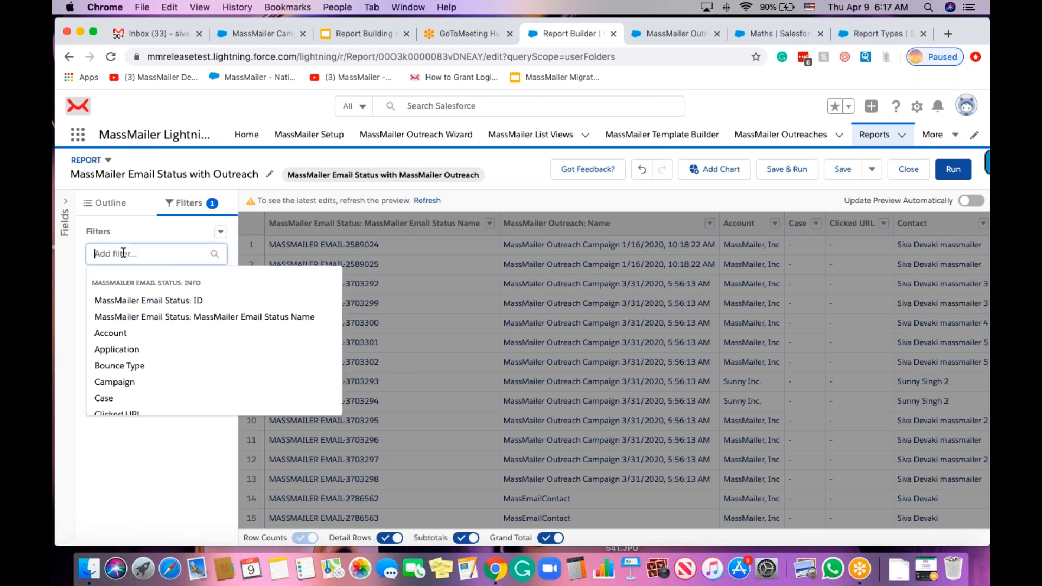
text(even)
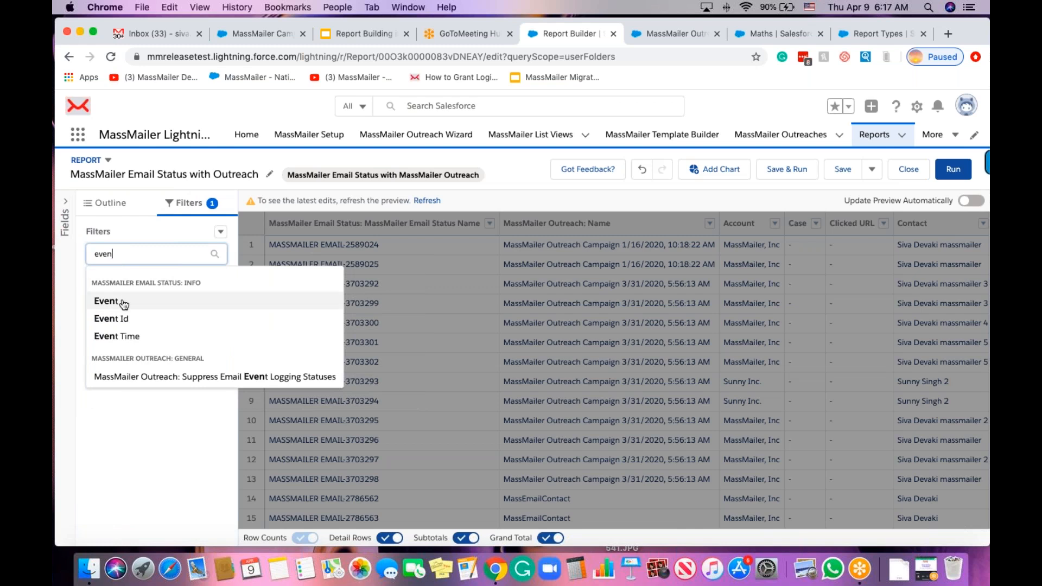
click(122, 303)
click(279, 369)
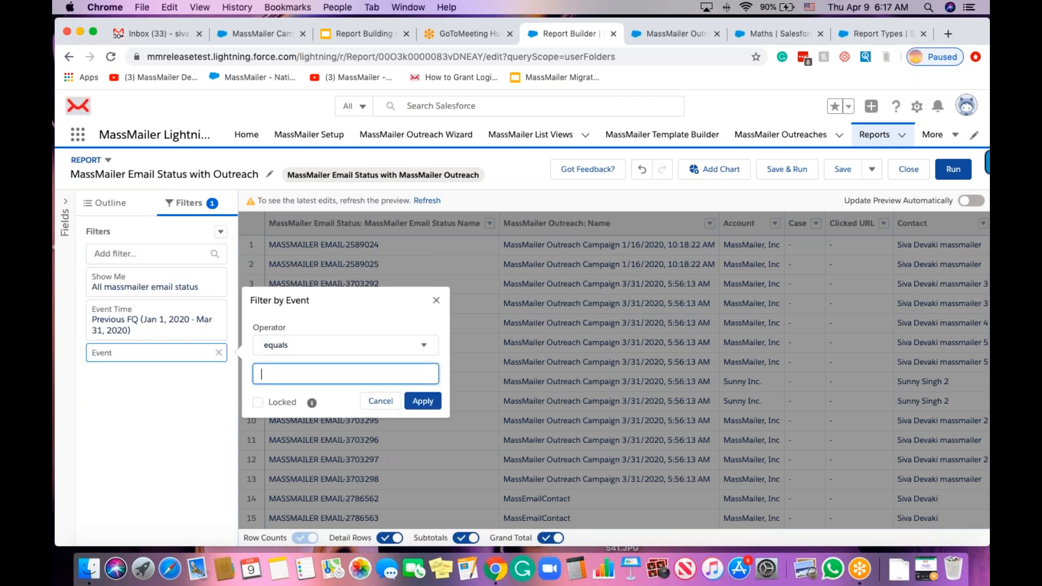
text(delive)
click(422, 401)
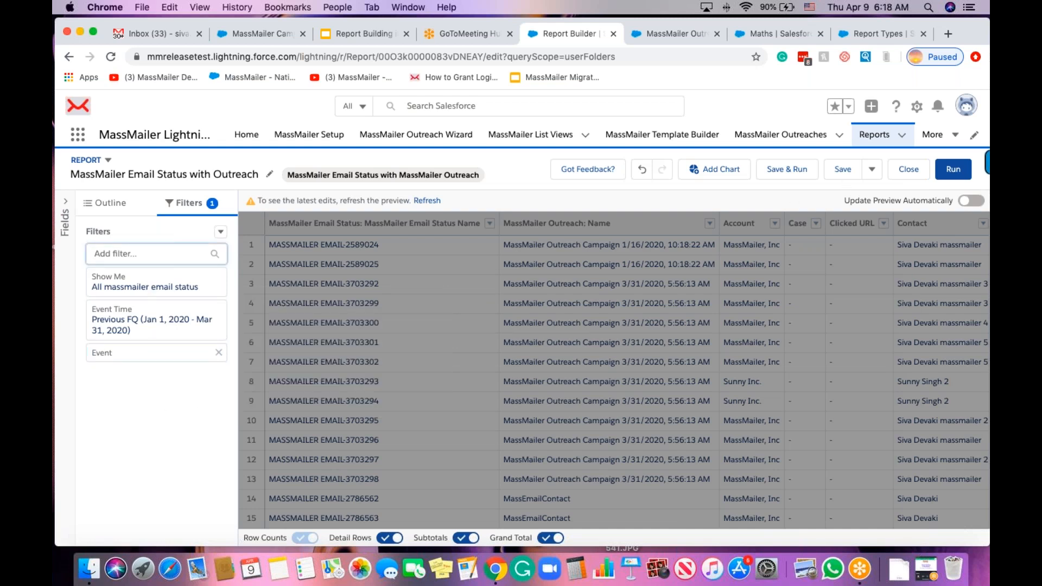
click(956, 170)
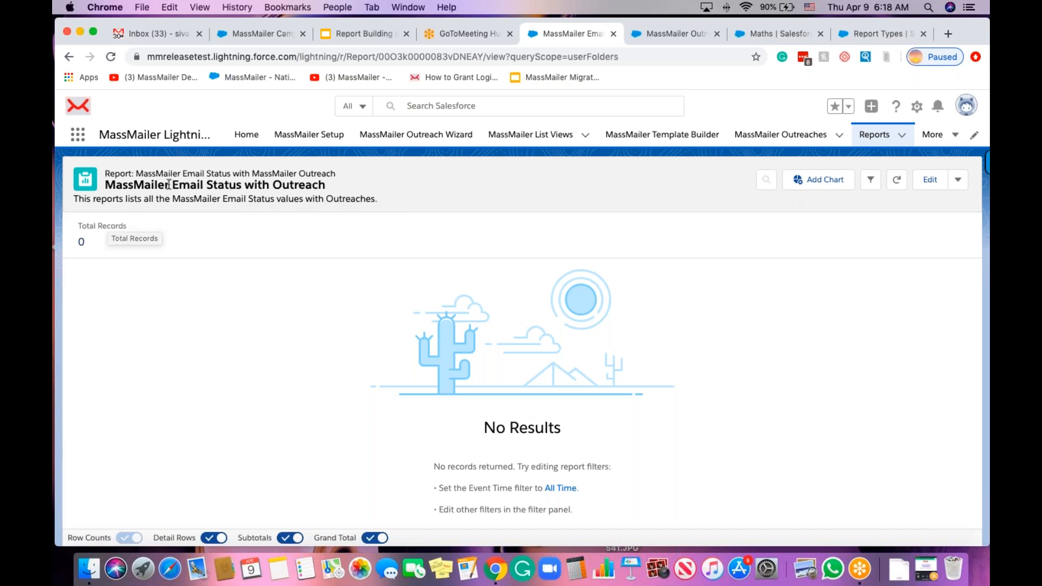
Change the Event Time filter range to All Time and rerun, returning 176 records.
click(929, 185)
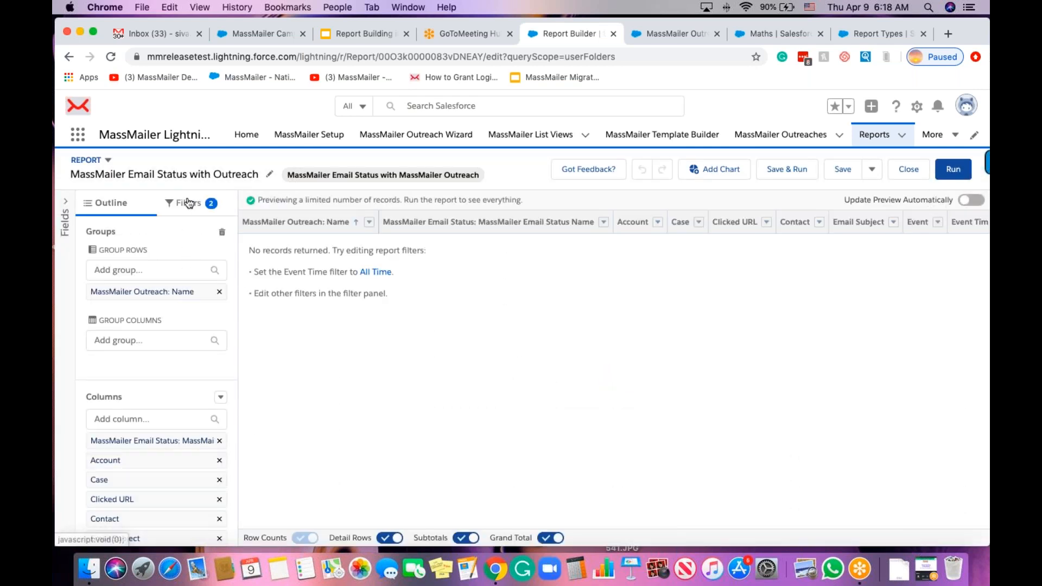
click(187, 203)
click(169, 334)
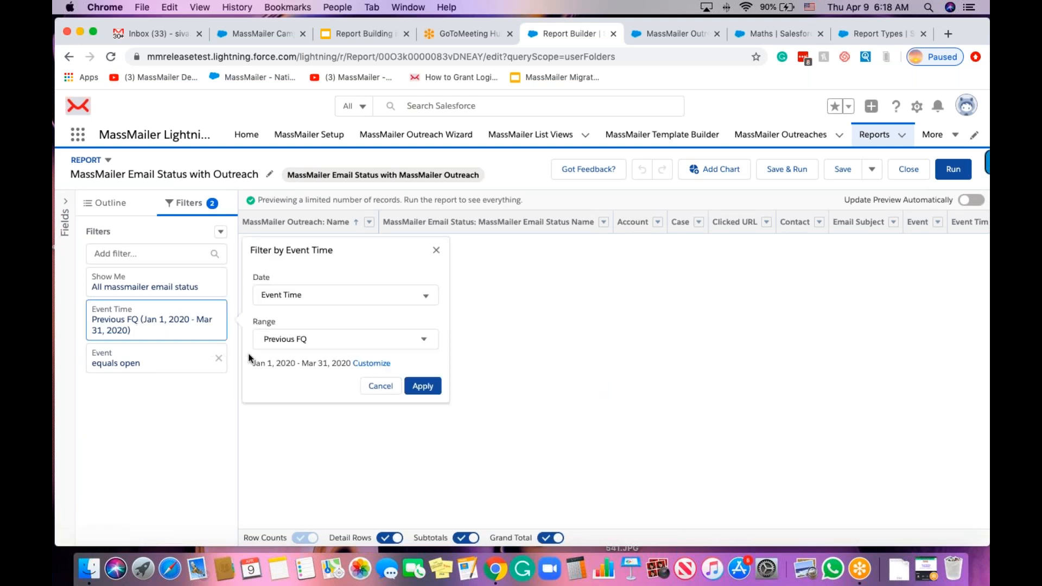
click(325, 340)
click(328, 373)
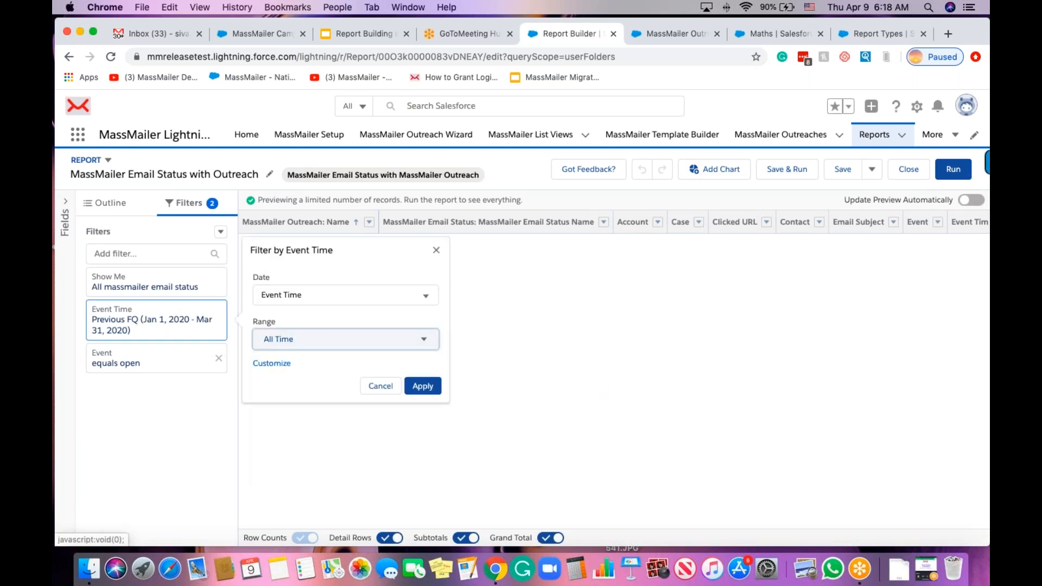
click(422, 387)
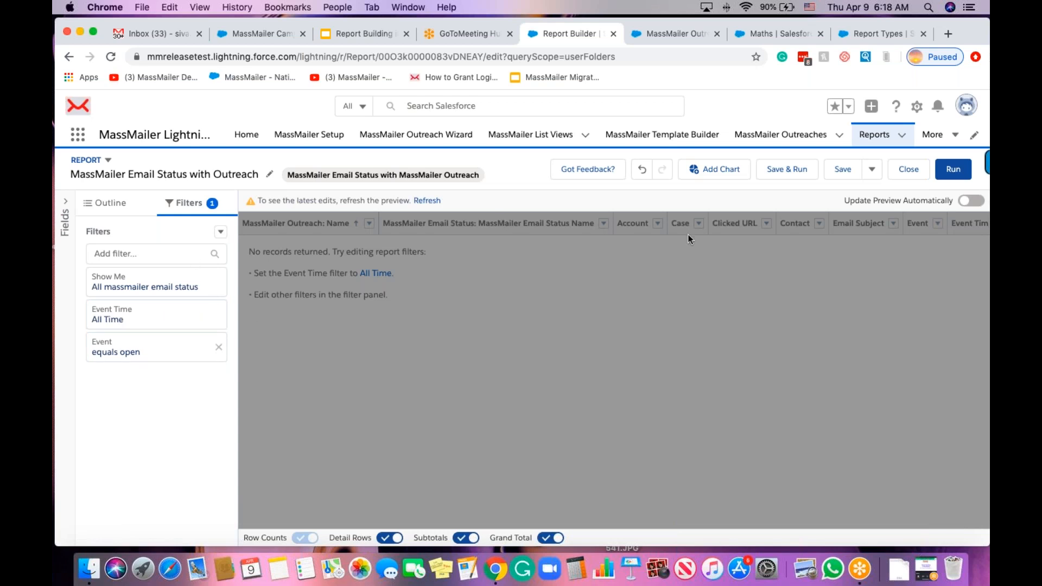
click(951, 178)
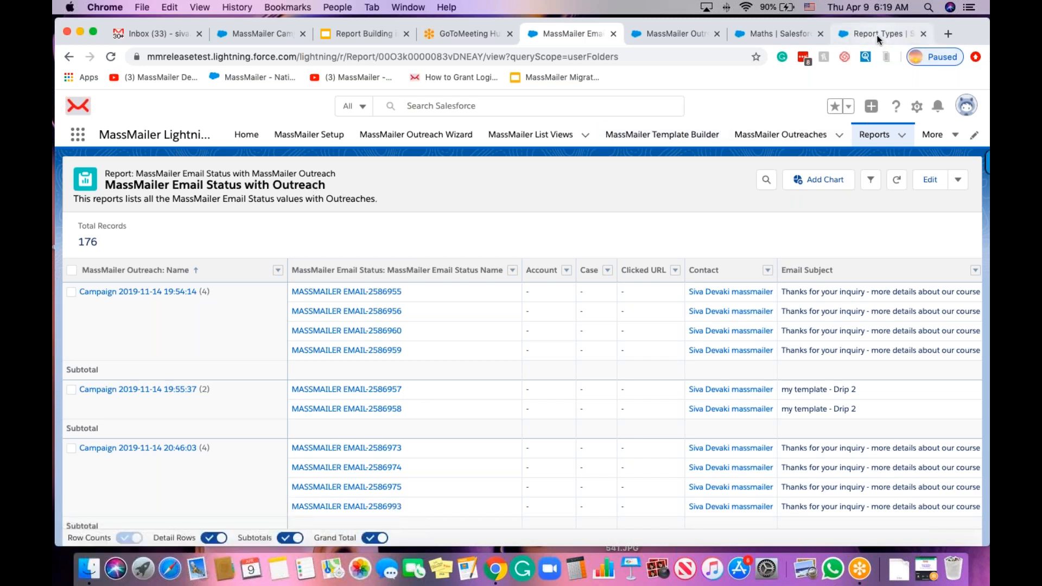
Look over the 176 outreach-grouped records, then switch to the Report Types browser tab.
click(860, 35)
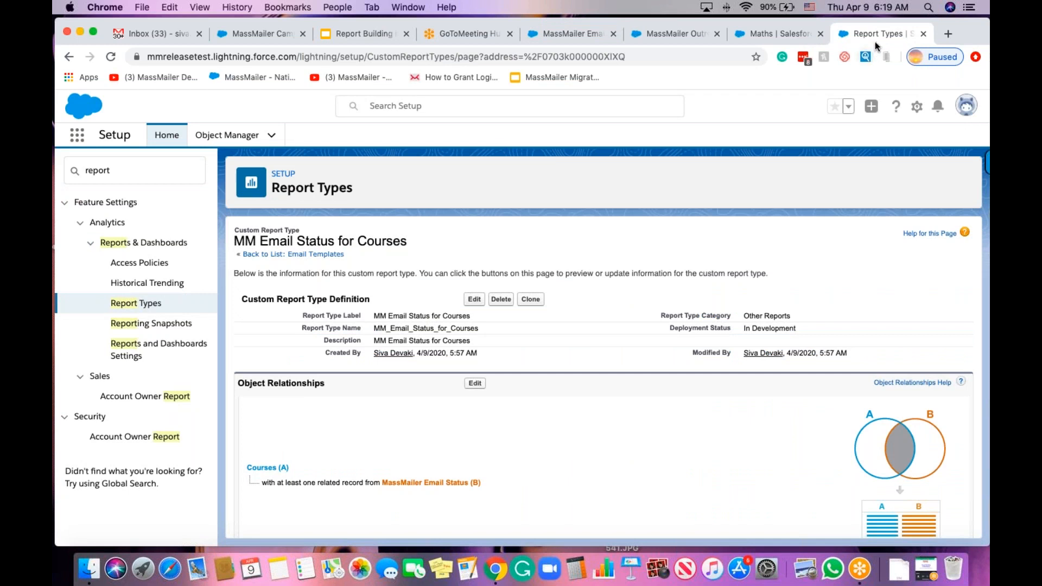
Open Setup home in a new tab from the gear menu and close the old Report Types tab.
click(917, 107)
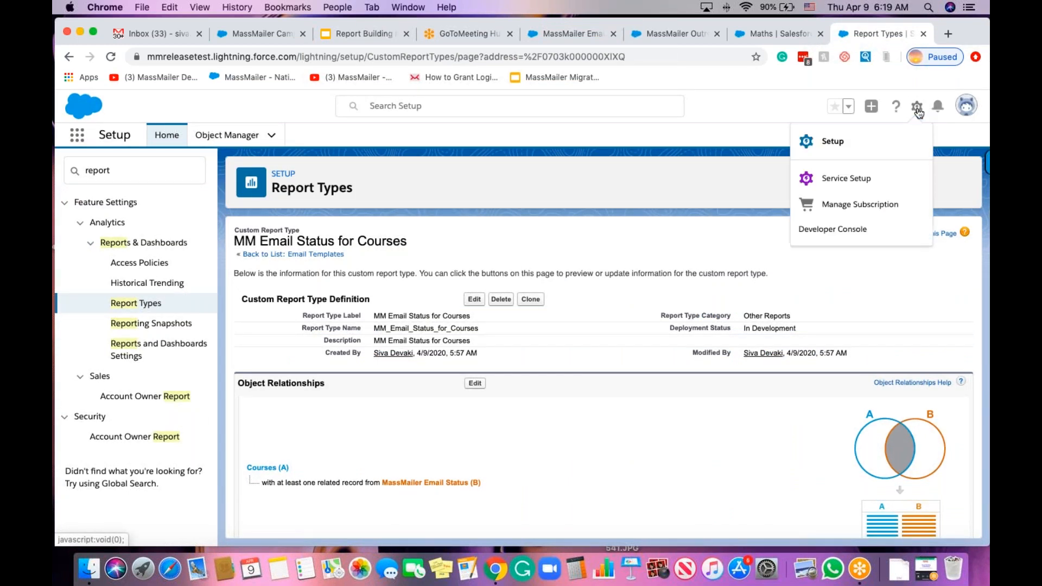
click(826, 142)
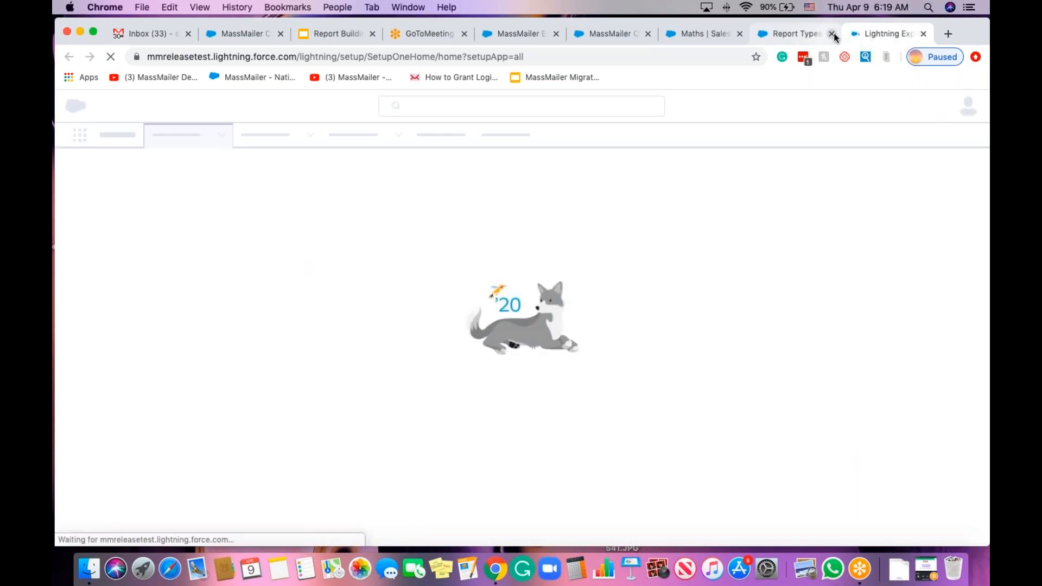
click(831, 34)
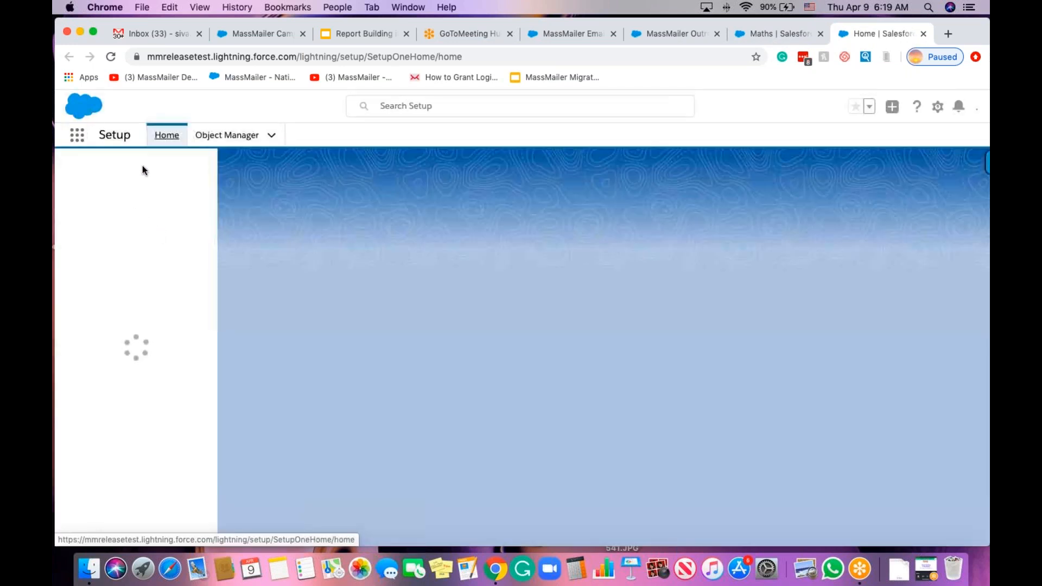
Search Quick Find for 'rep' and open the Report Types setup page.
click(133, 165)
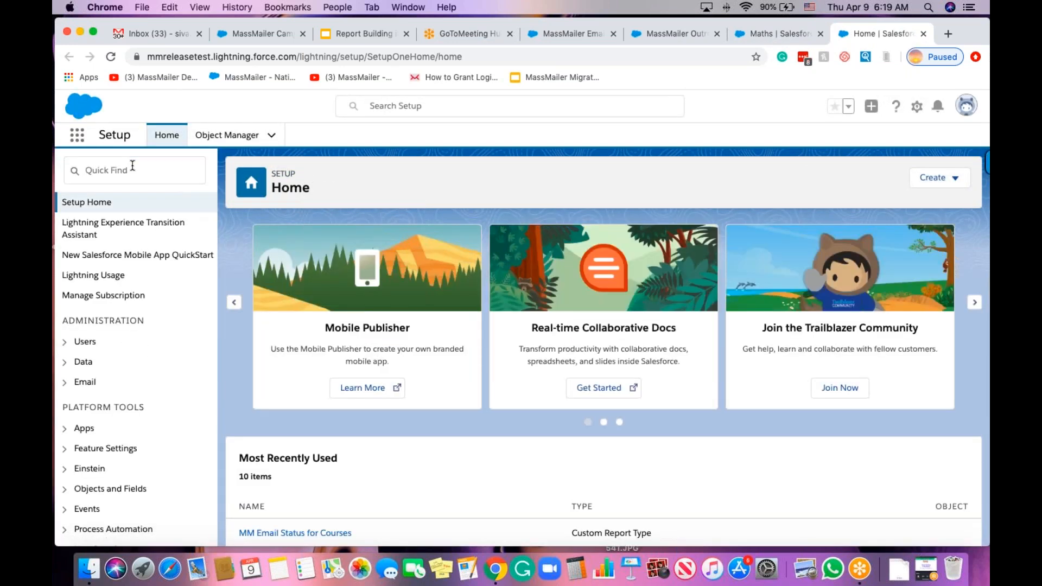
click(133, 165)
text(report)
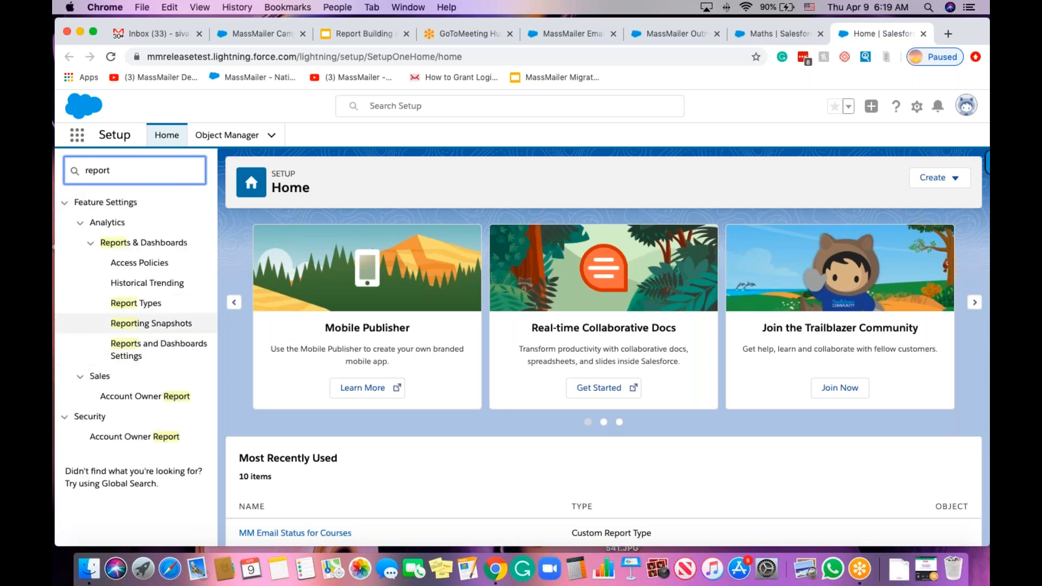
click(132, 303)
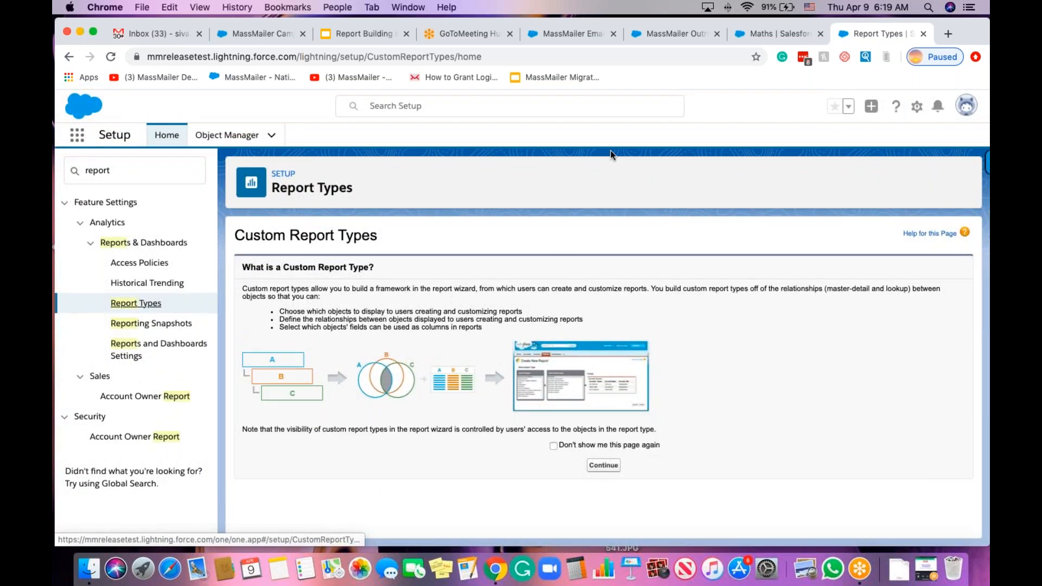
click(570, 34)
click(895, 136)
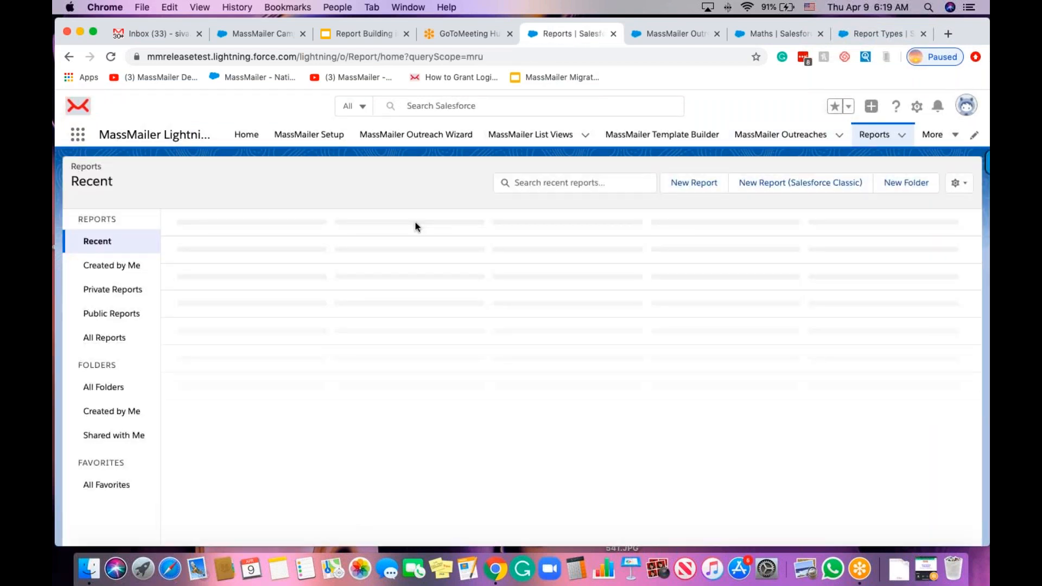
click(101, 388)
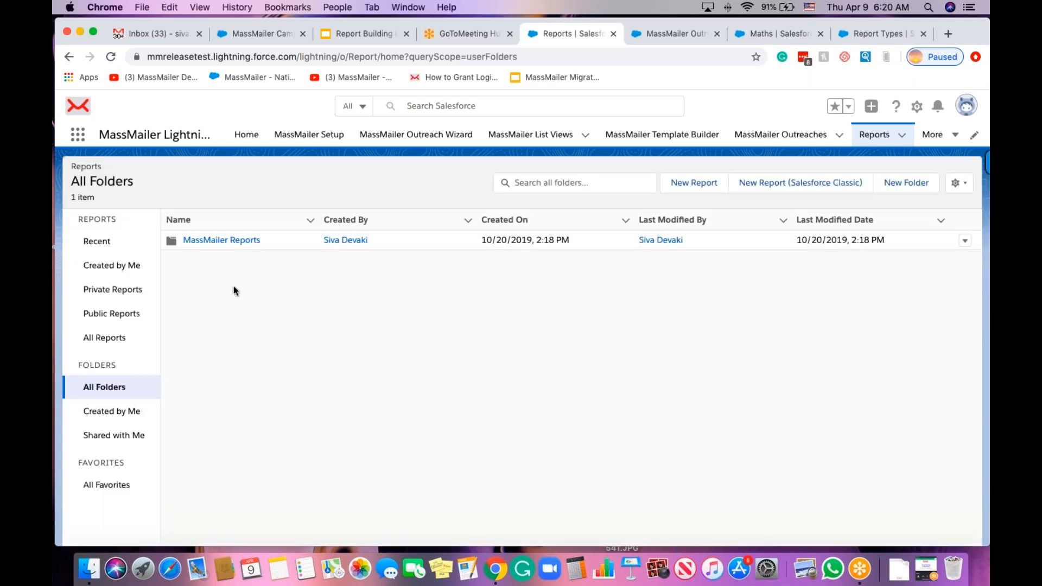
click(223, 242)
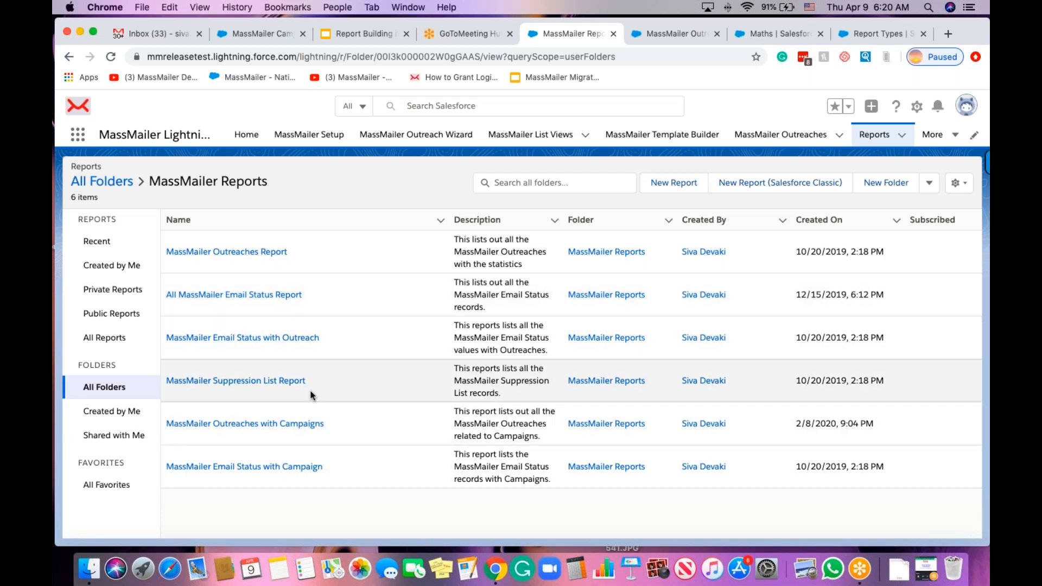
click(871, 35)
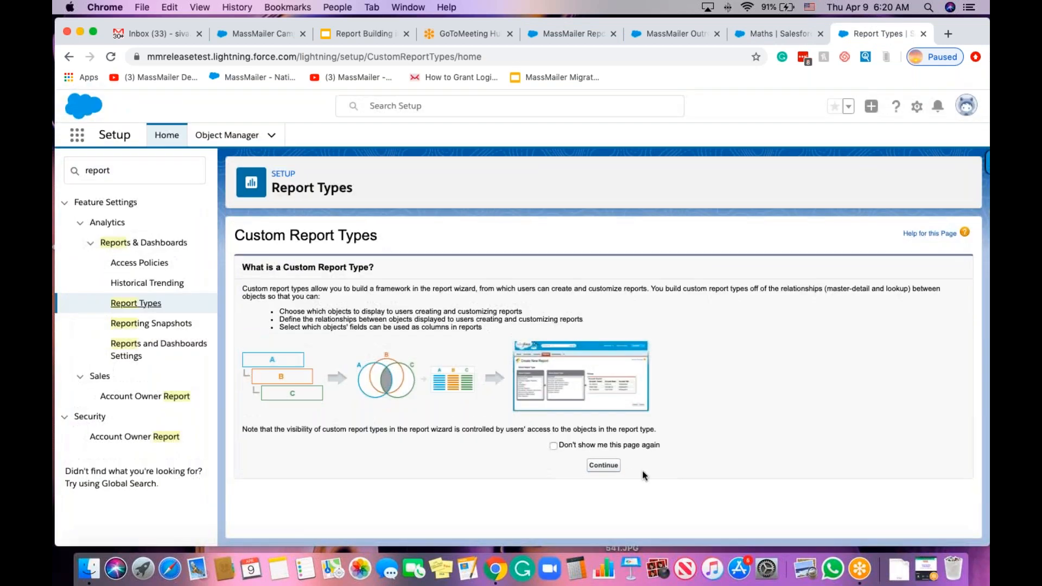
Start a new custom report type with Contacts as its primary object.
click(603, 465)
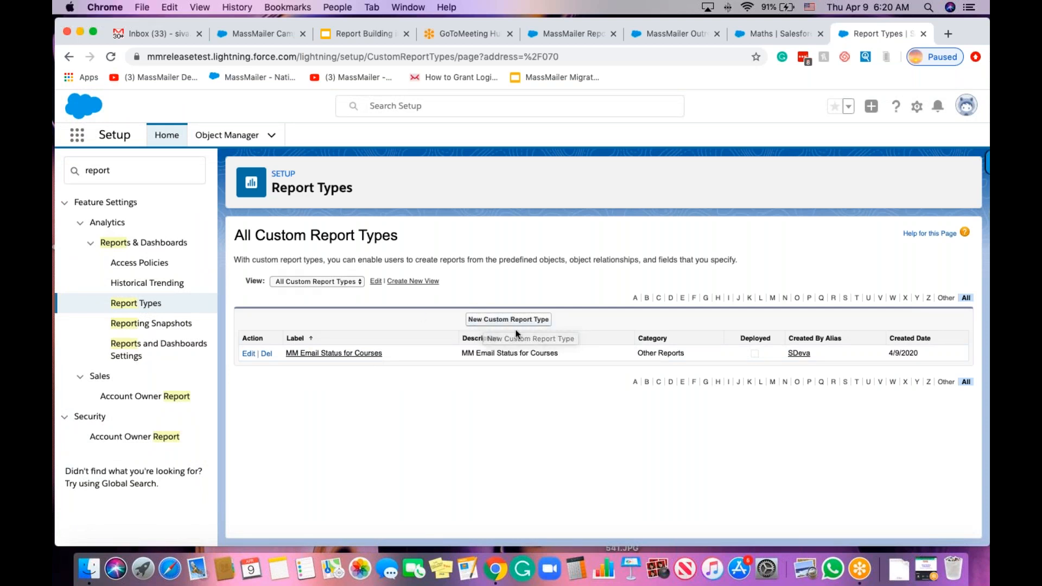
click(503, 321)
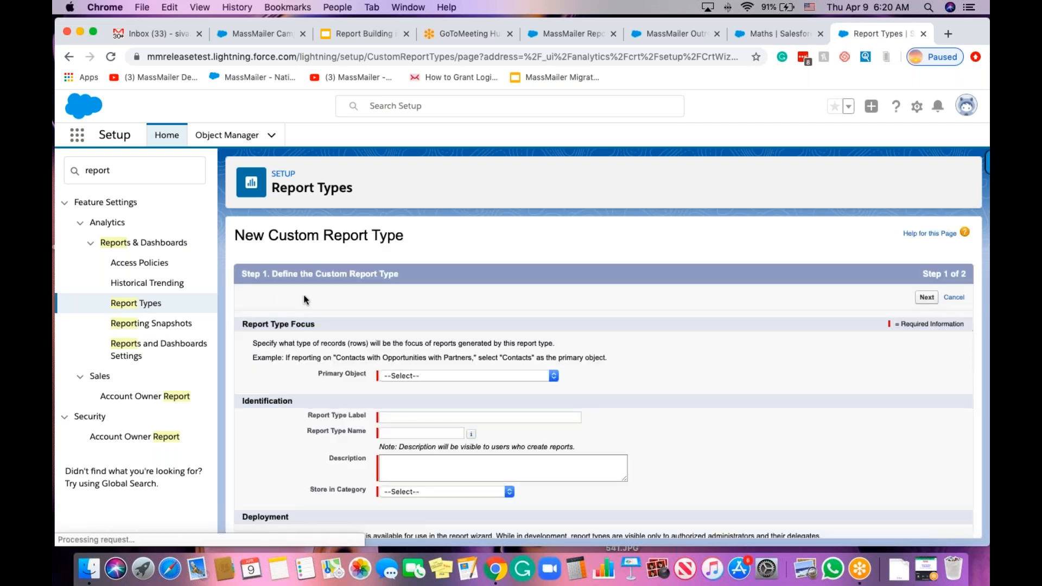
click(432, 377)
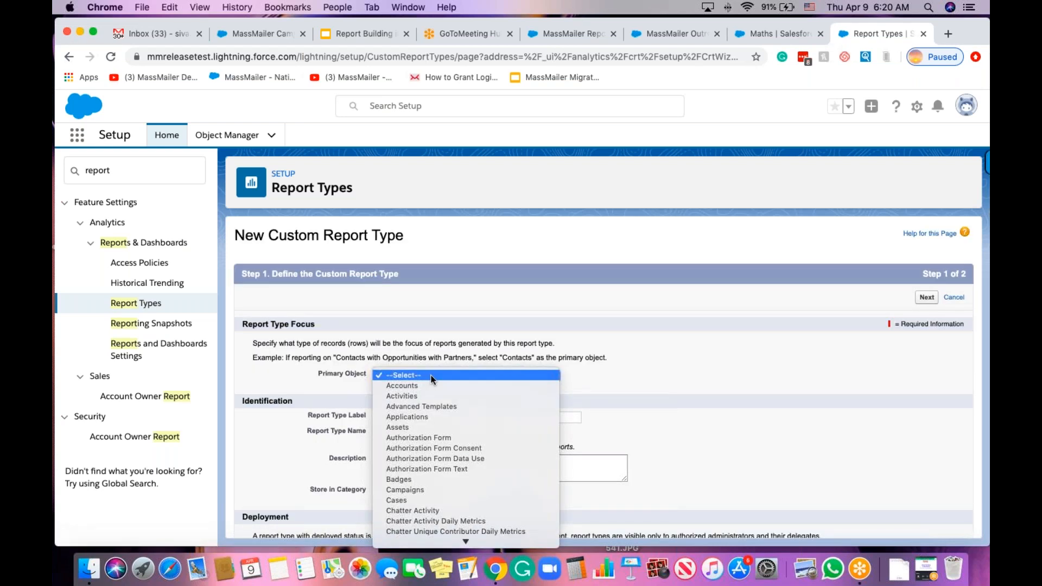
scroll(445, 409, down, 5)
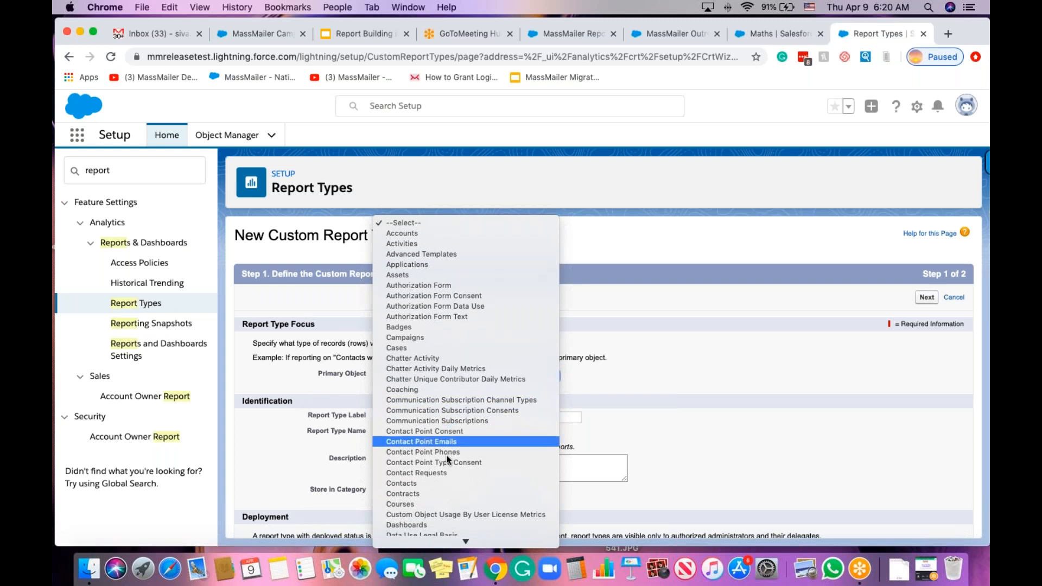
click(440, 487)
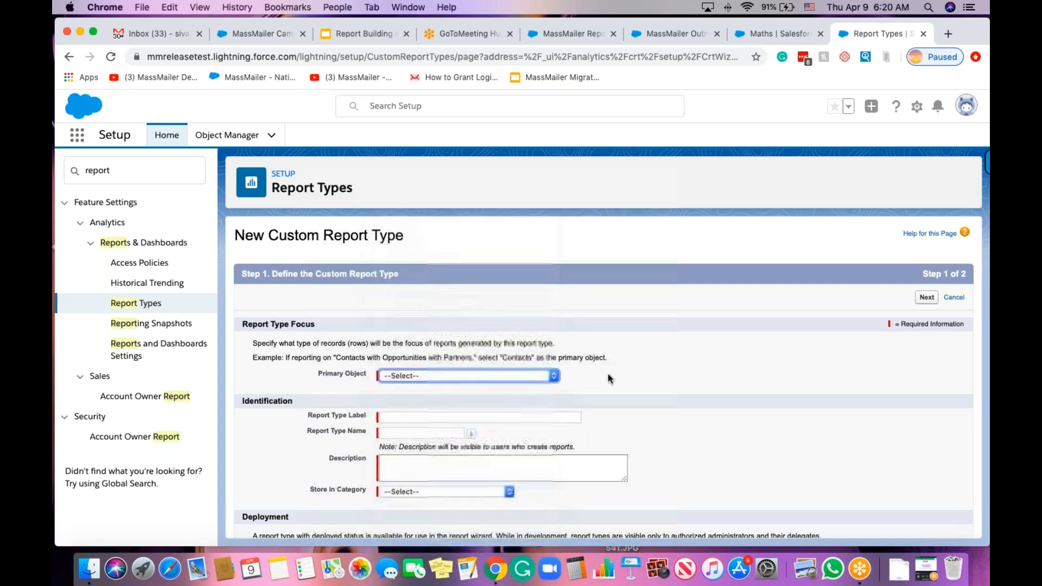
scroll(611, 314, down, 2)
Label the report type 'MM Email Status for Contacts' and reuse the label as its description.
click(446, 359)
text(MM Email Status)
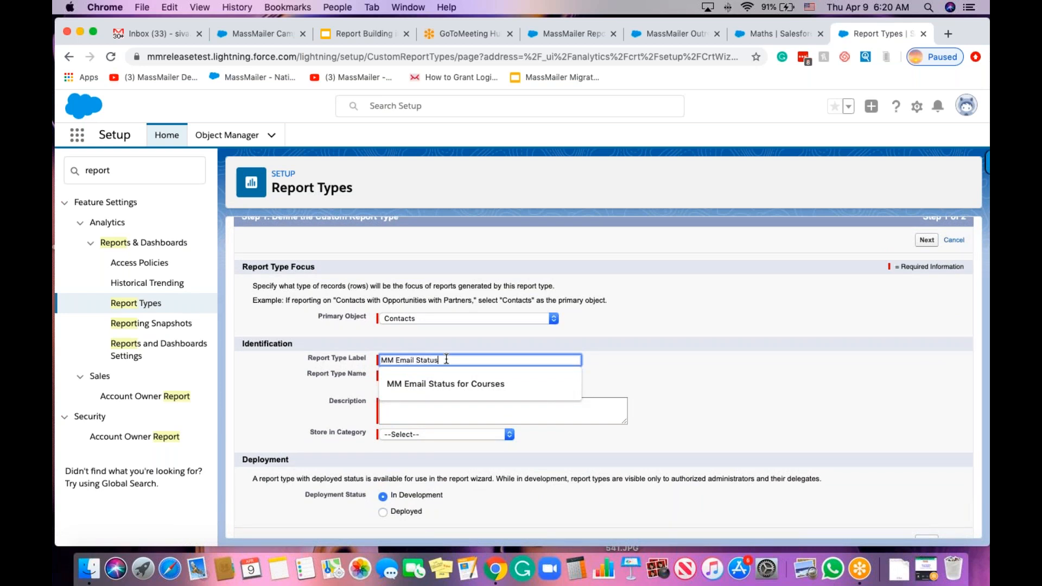
text( for Contac)
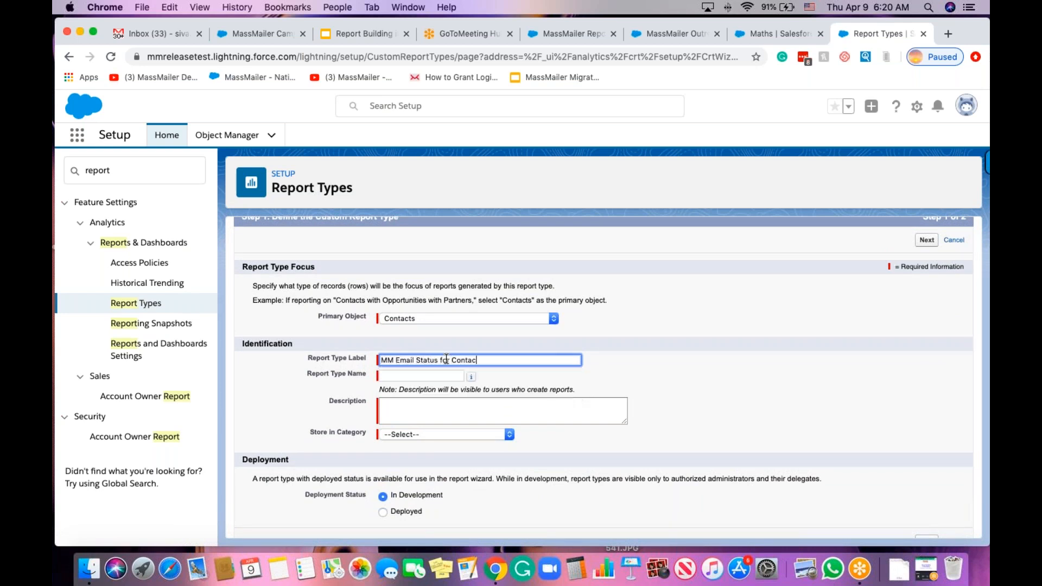
key(Tab)
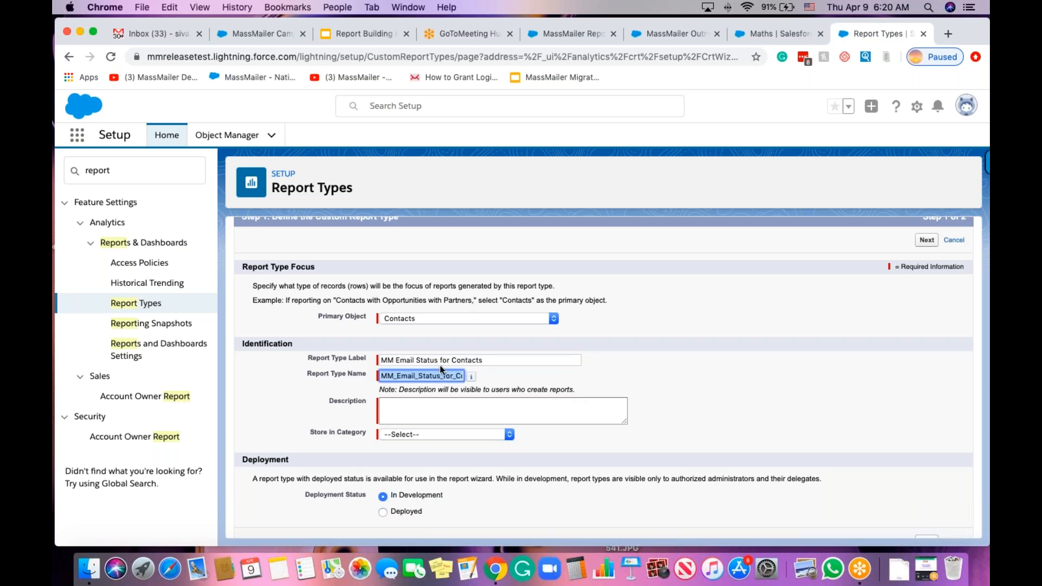
key(shift+Tab)
key(ctrl+c)
click(434, 409)
key(ctrl+v)
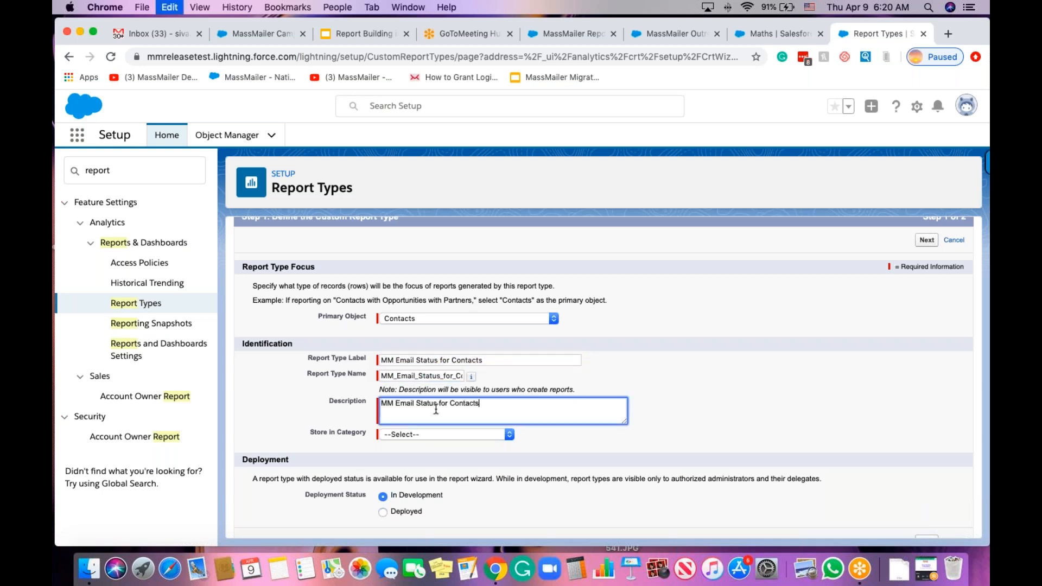
click(667, 393)
scroll(644, 396, down, 1)
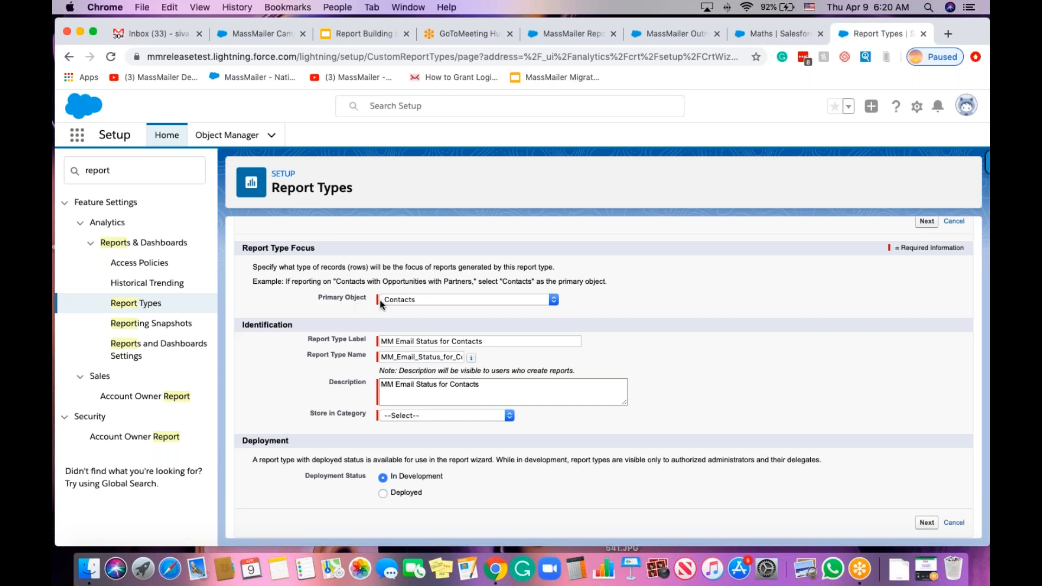
Store the report type under Other Reports and continue to Step 2.
click(400, 417)
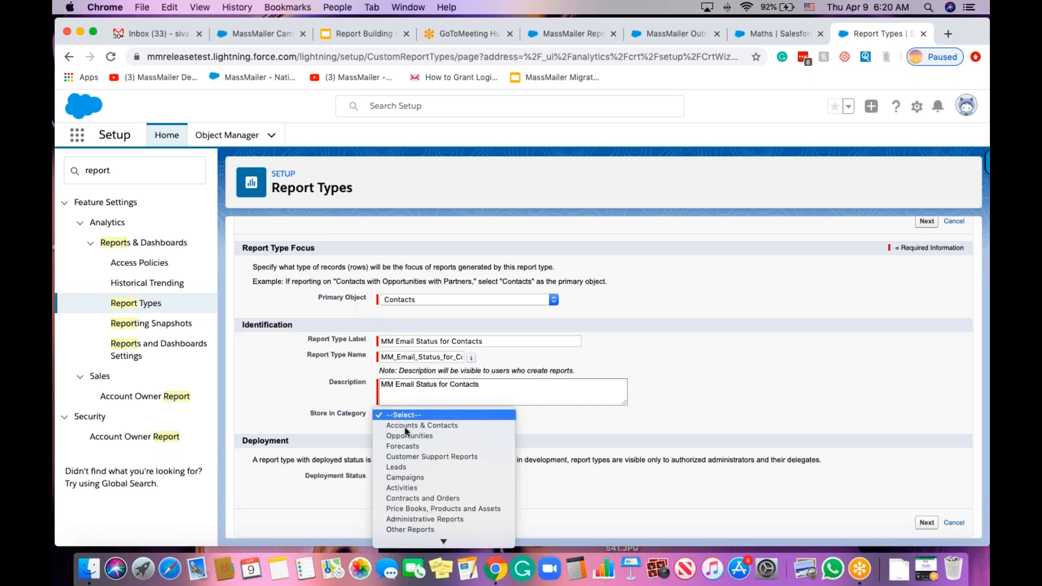
click(441, 528)
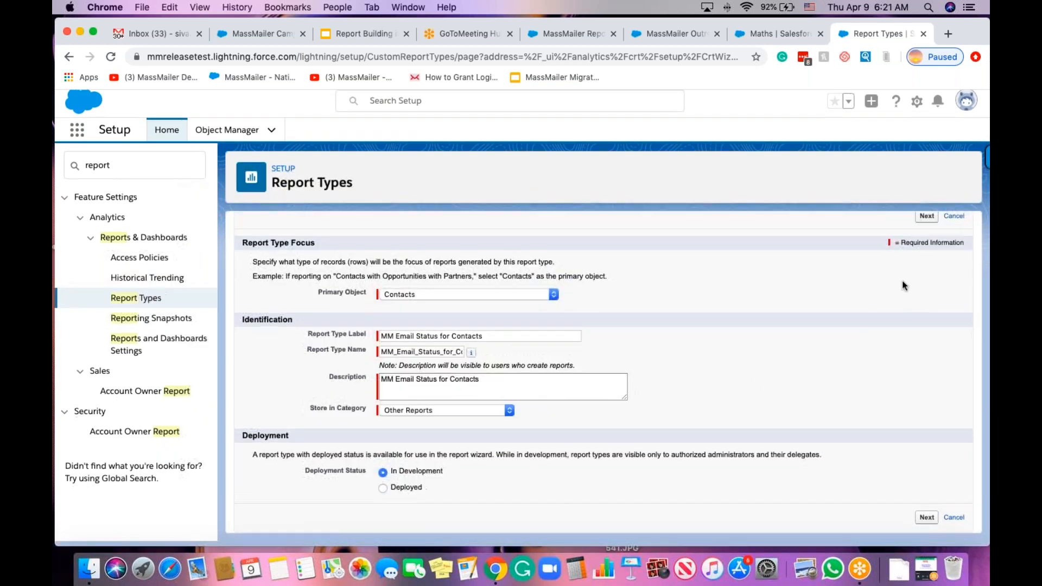
click(919, 224)
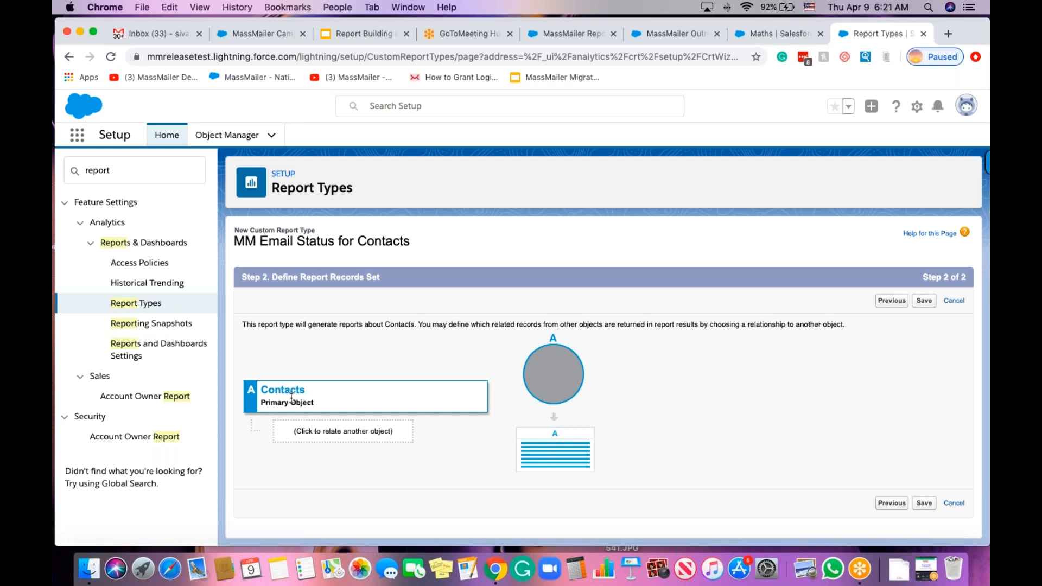
Add MassMailer Email Status as related object B under Contacts and save the report type.
click(327, 431)
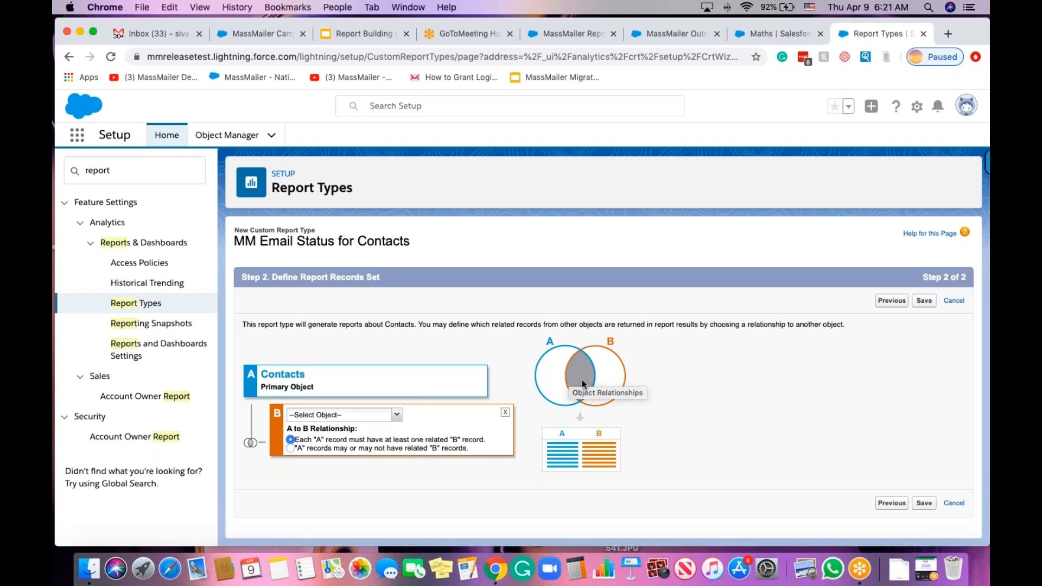
click(364, 415)
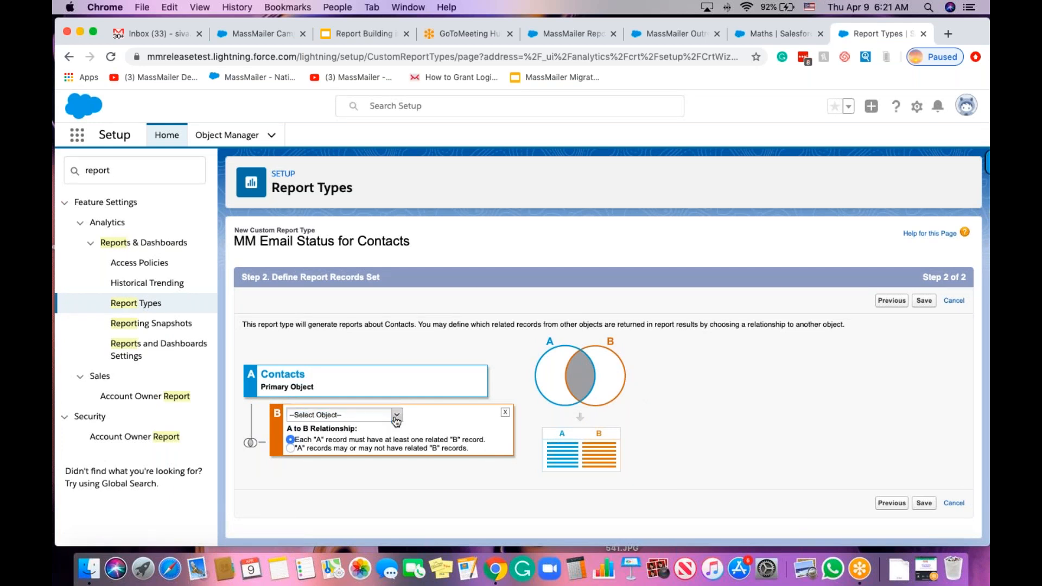
click(396, 415)
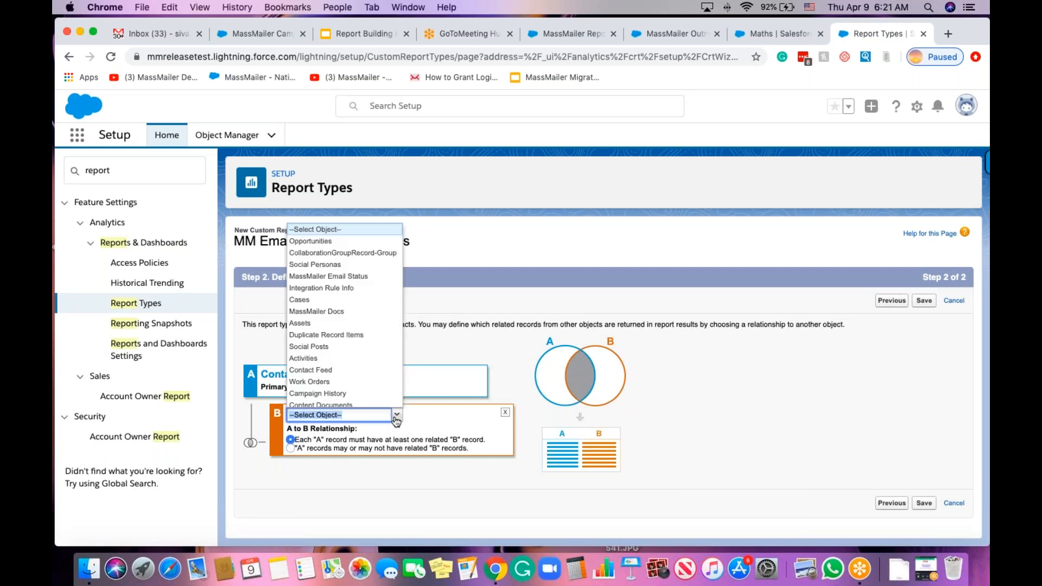
click(333, 277)
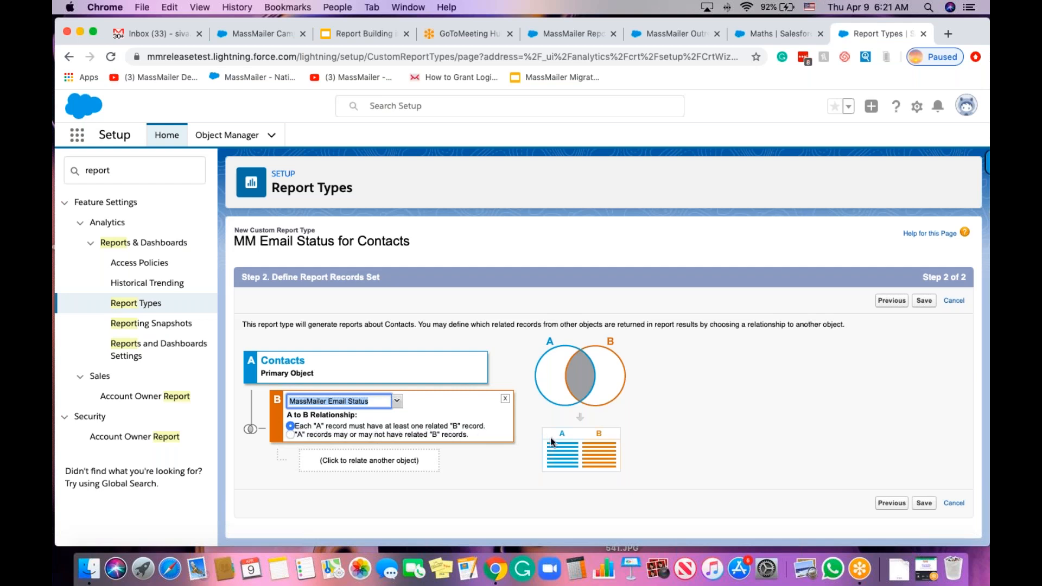
click(835, 396)
click(924, 301)
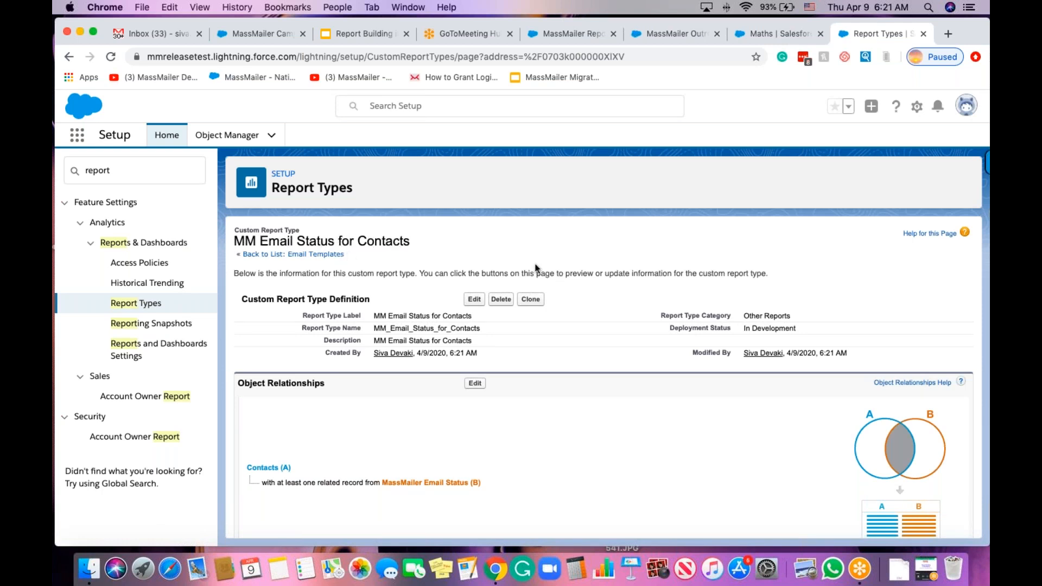
From the MassMailer app's Reports, create a new report on the MM Email Status for Contacts type.
click(671, 34)
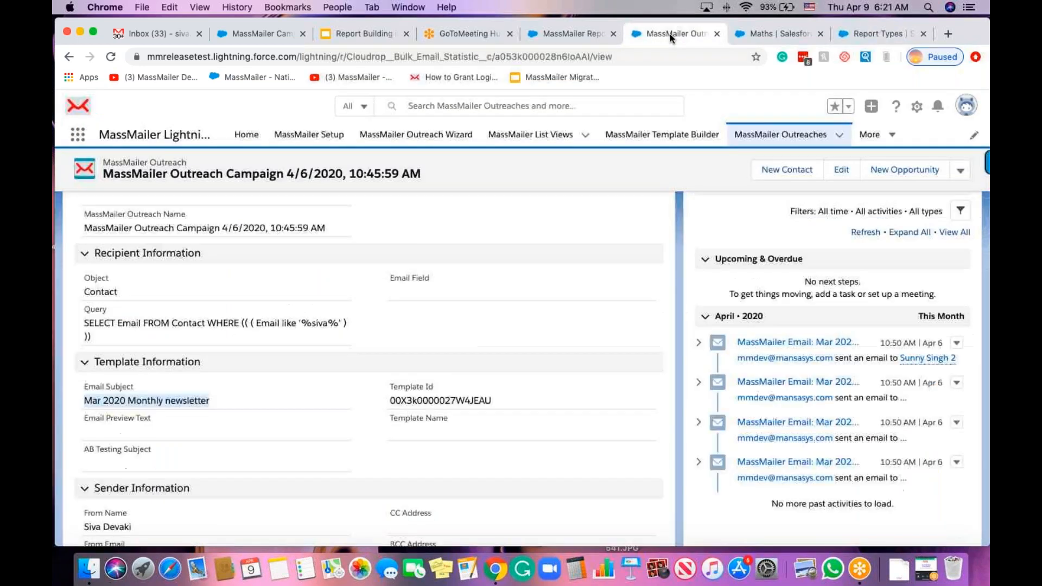
click(874, 139)
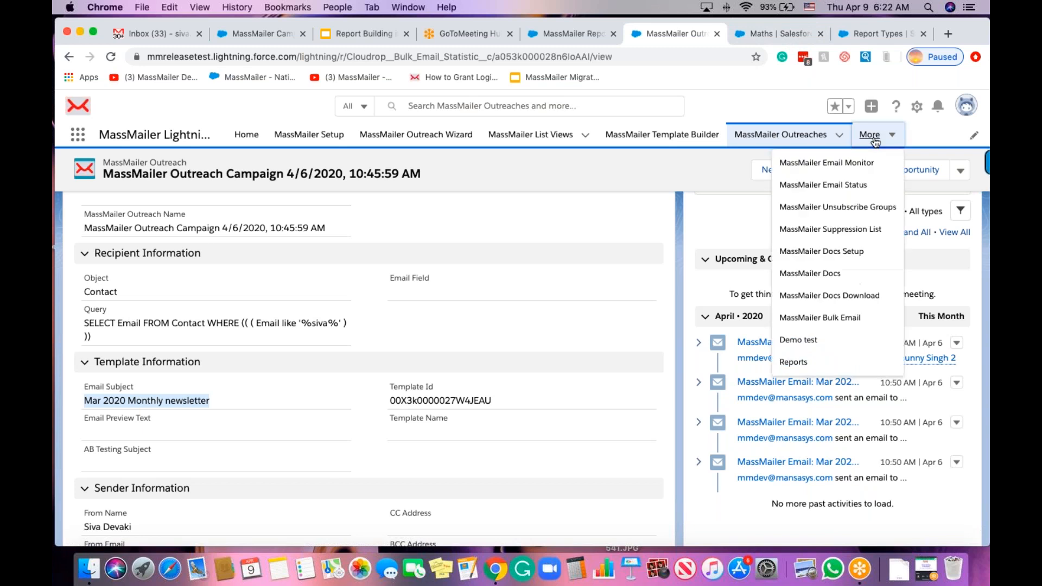
click(803, 362)
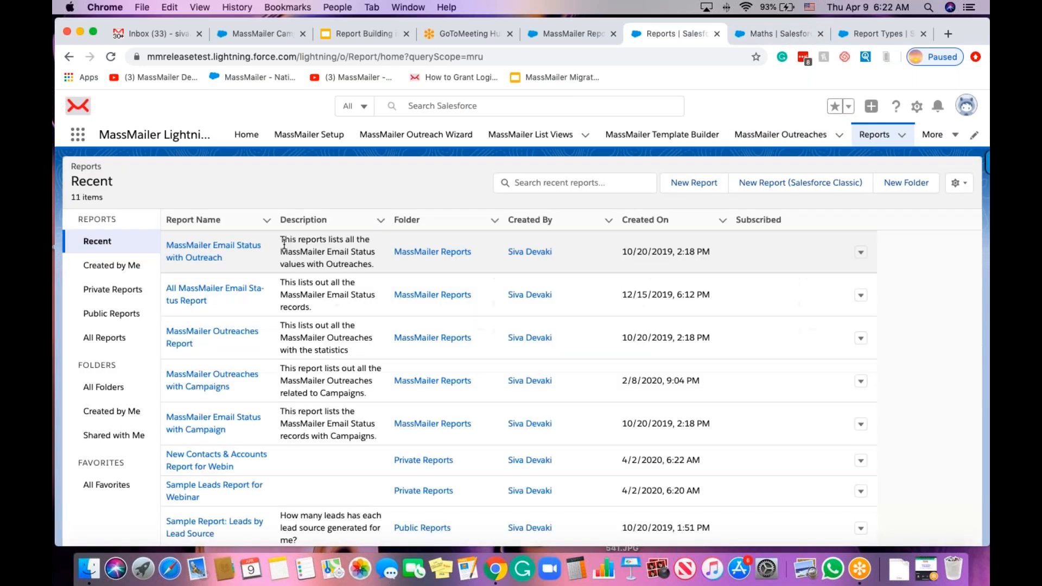
click(696, 183)
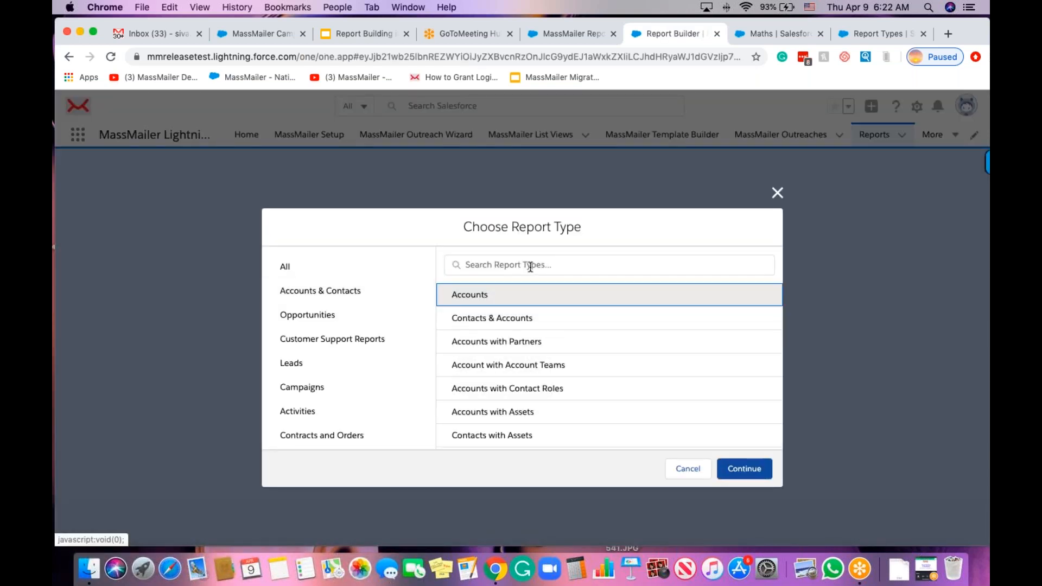
click(529, 264)
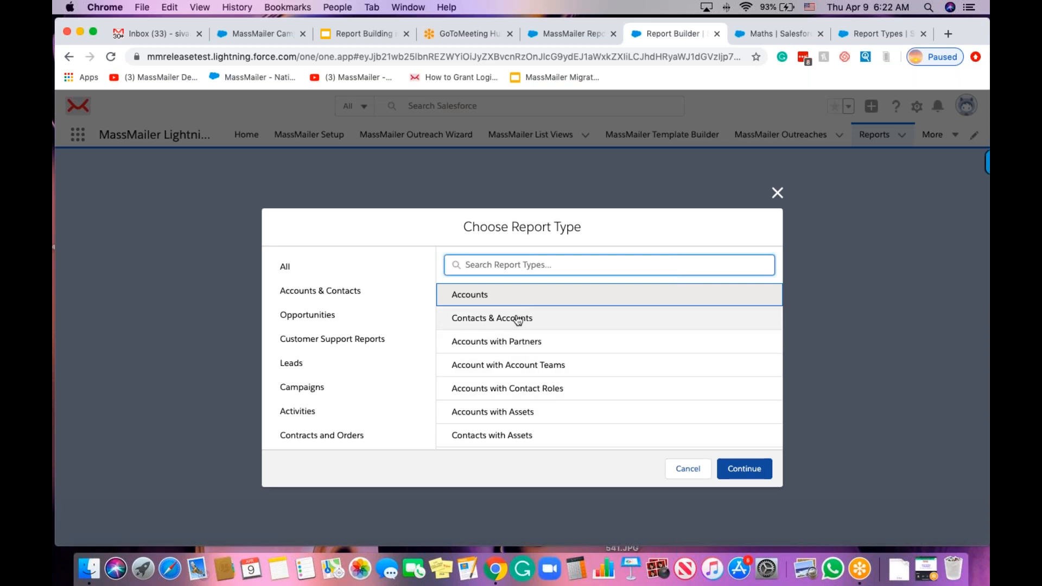
scroll(508, 364, down, 1)
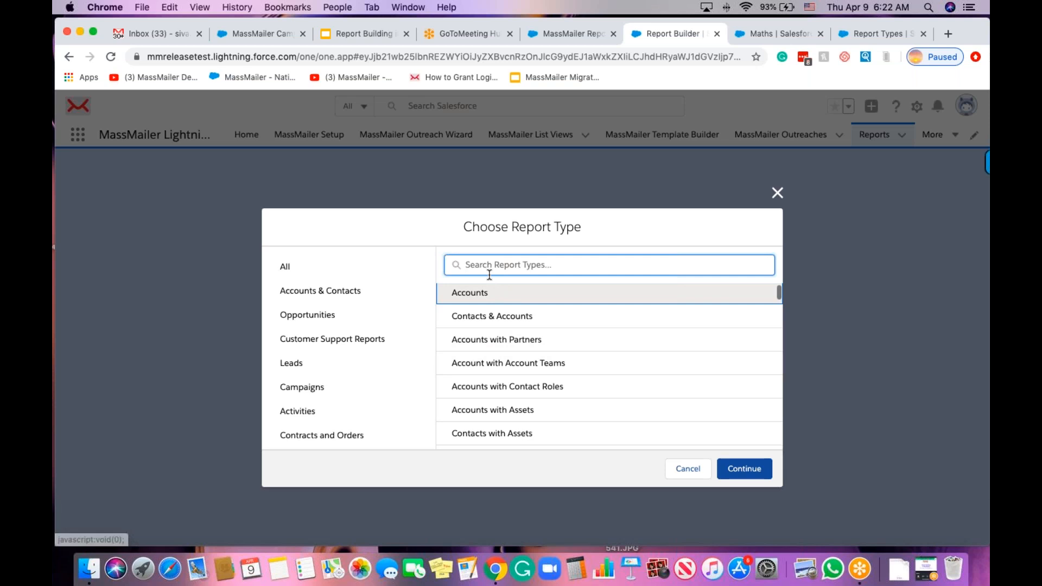
text(mm e)
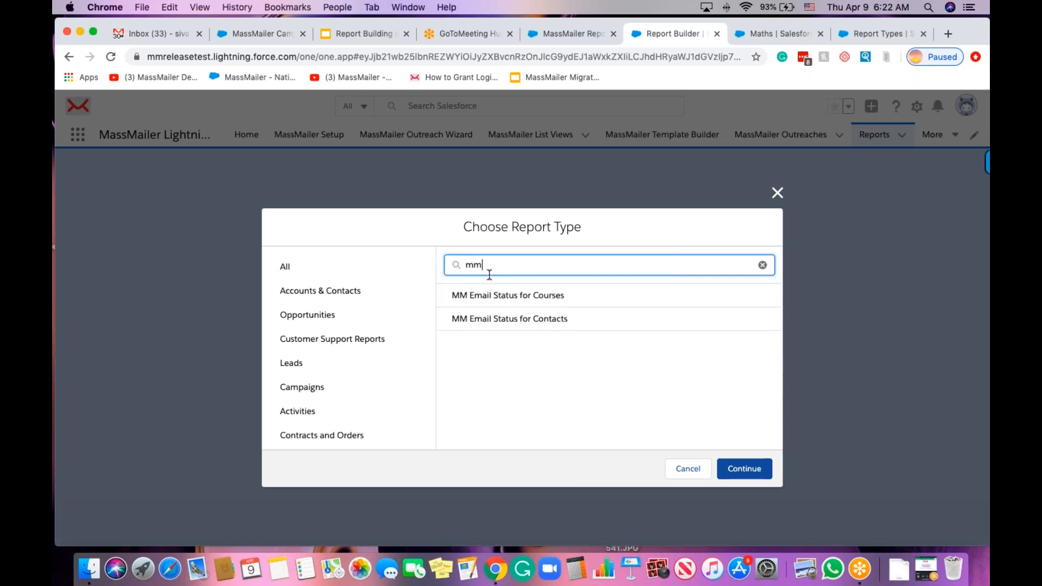
click(504, 320)
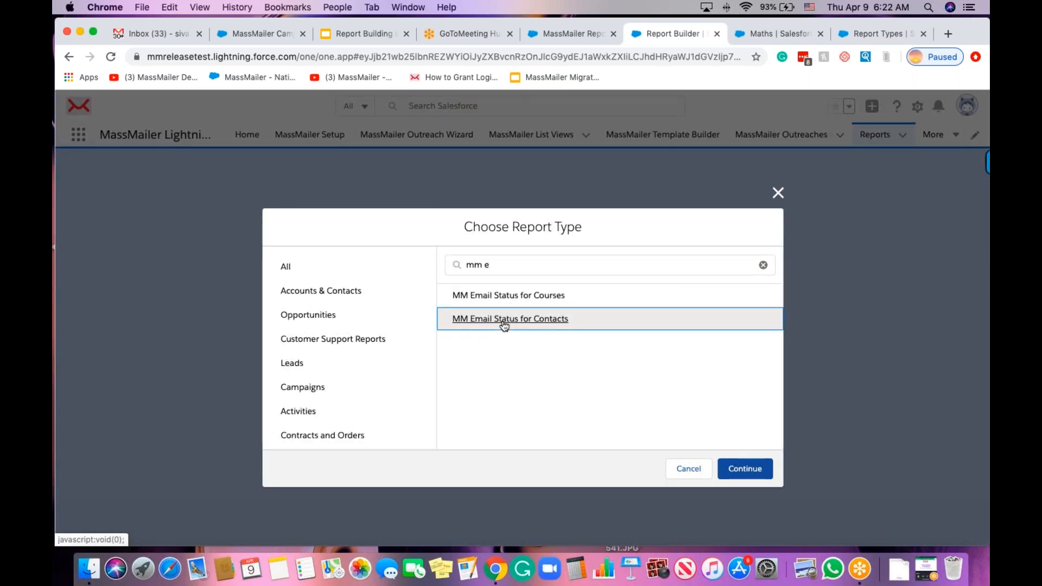
click(747, 470)
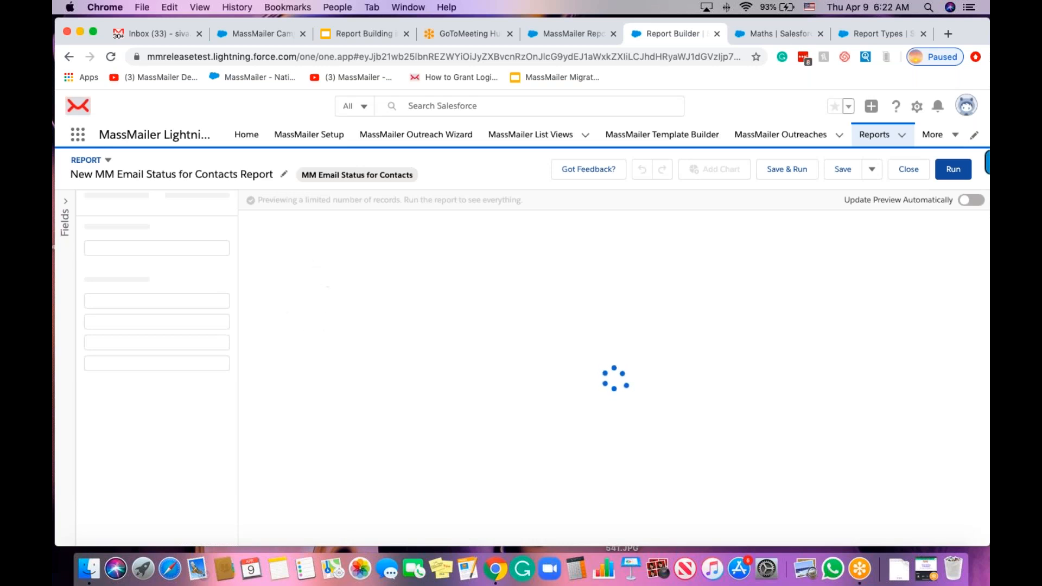
Show all contacts and change the Birthdate filter to Created Date, All Time.
click(192, 204)
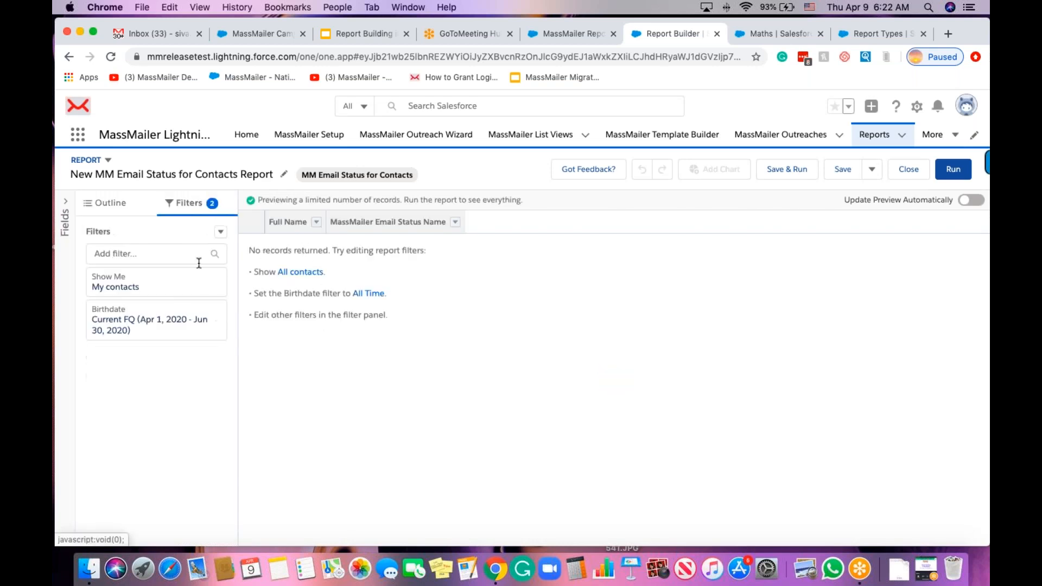
click(171, 296)
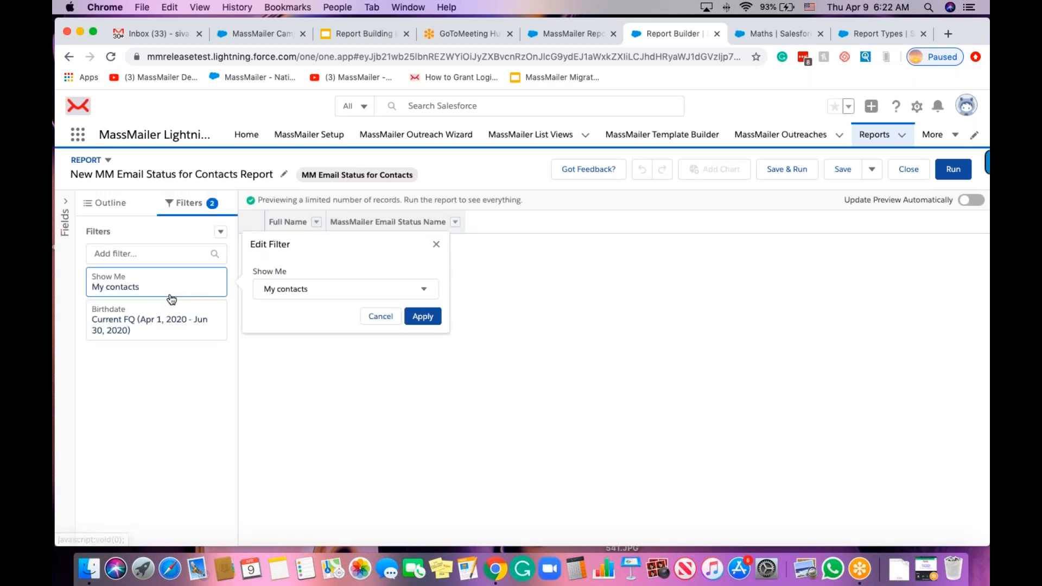
click(295, 295)
click(307, 361)
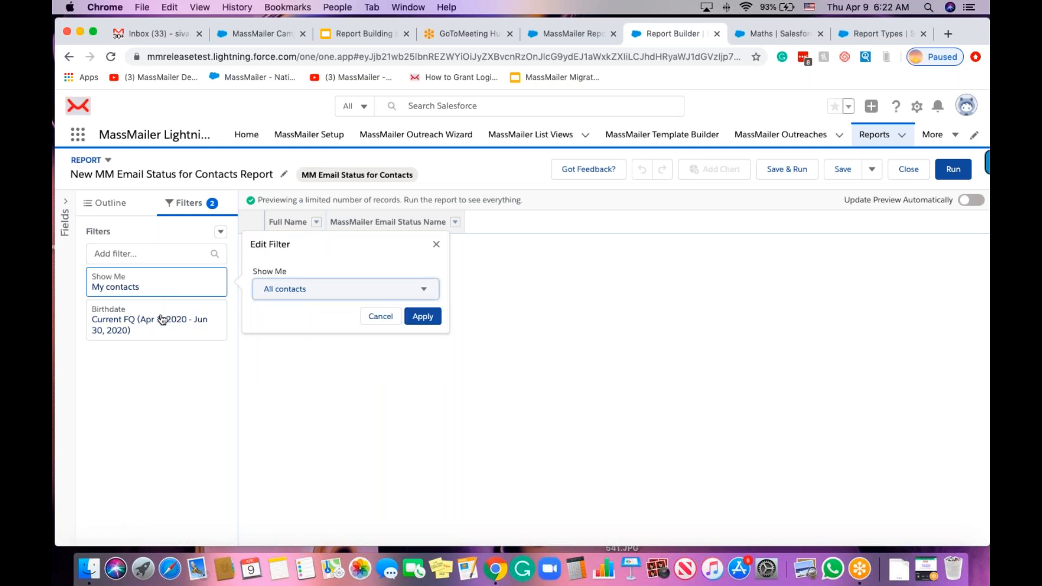
click(225, 326)
click(304, 296)
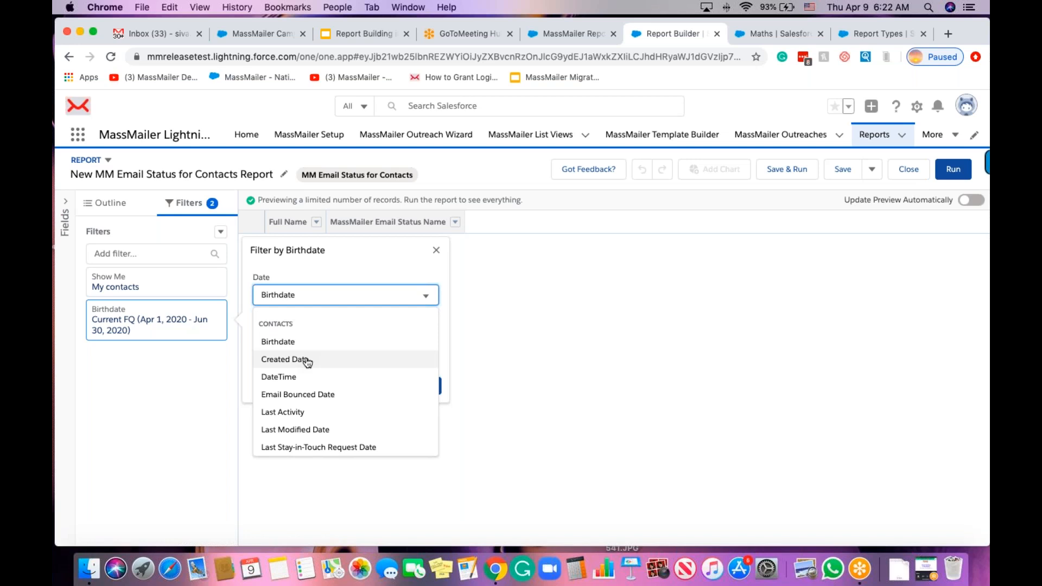
click(305, 361)
click(304, 345)
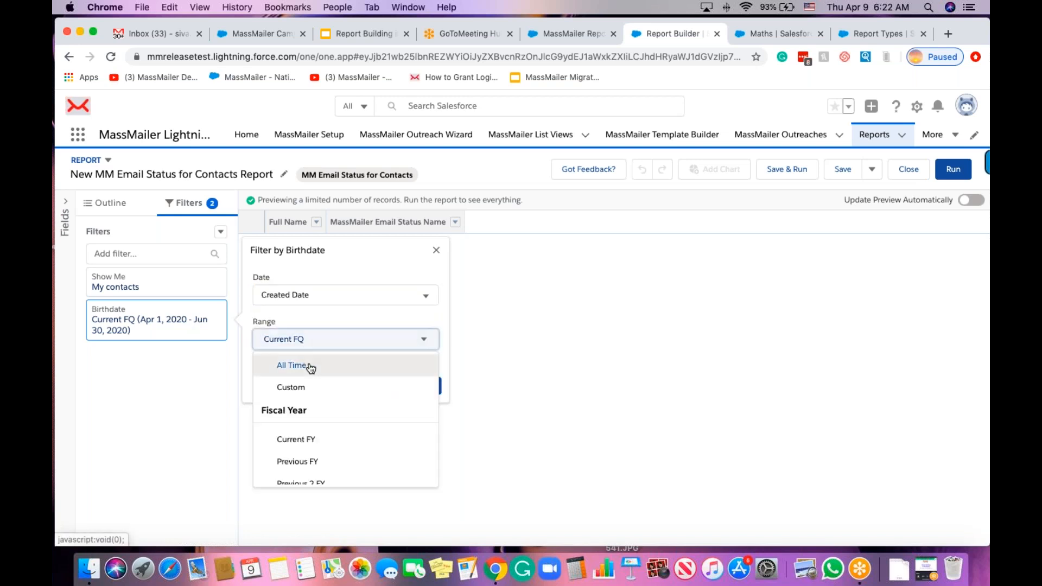
click(303, 365)
click(421, 386)
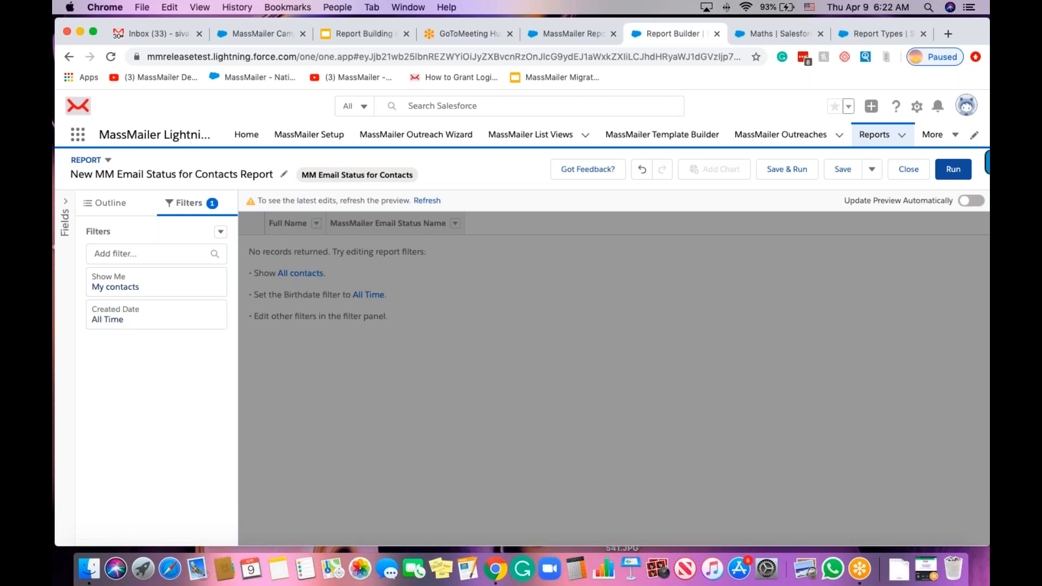
Set the Show Me filter to All contacts again.
click(130, 292)
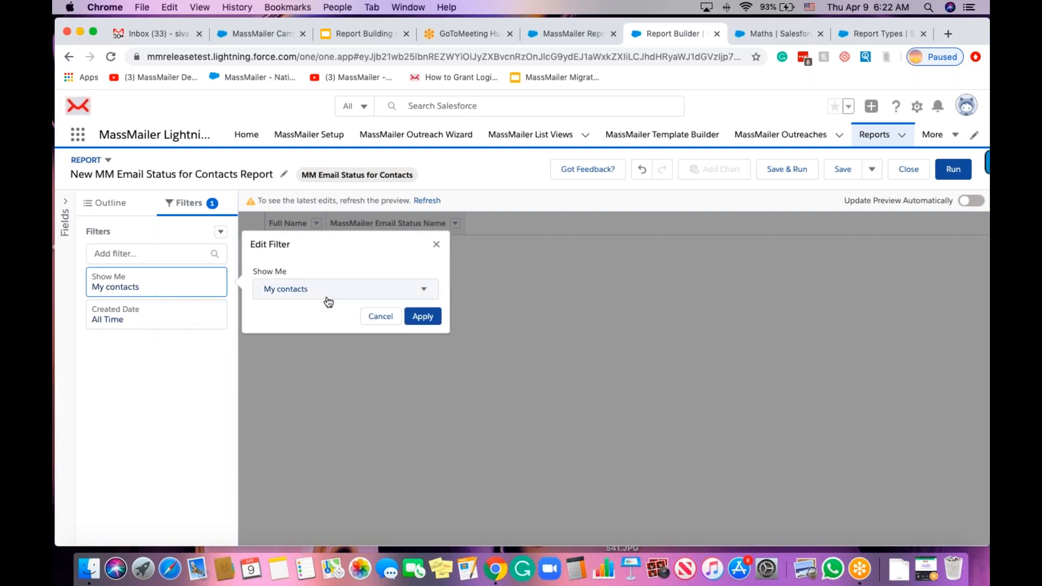
click(324, 294)
click(339, 355)
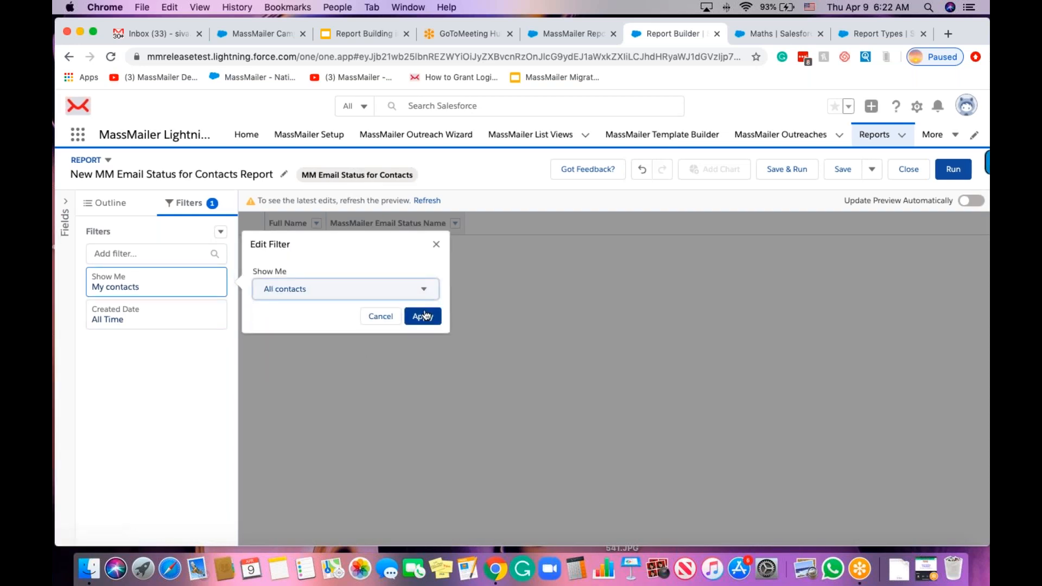
click(181, 227)
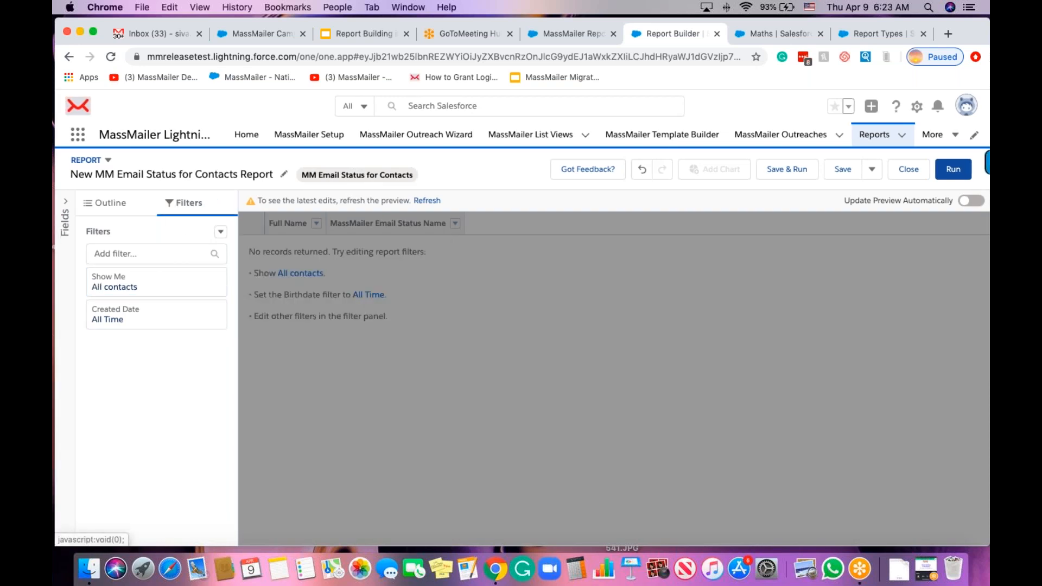
Add an Event equals open,click filter.
click(150, 253)
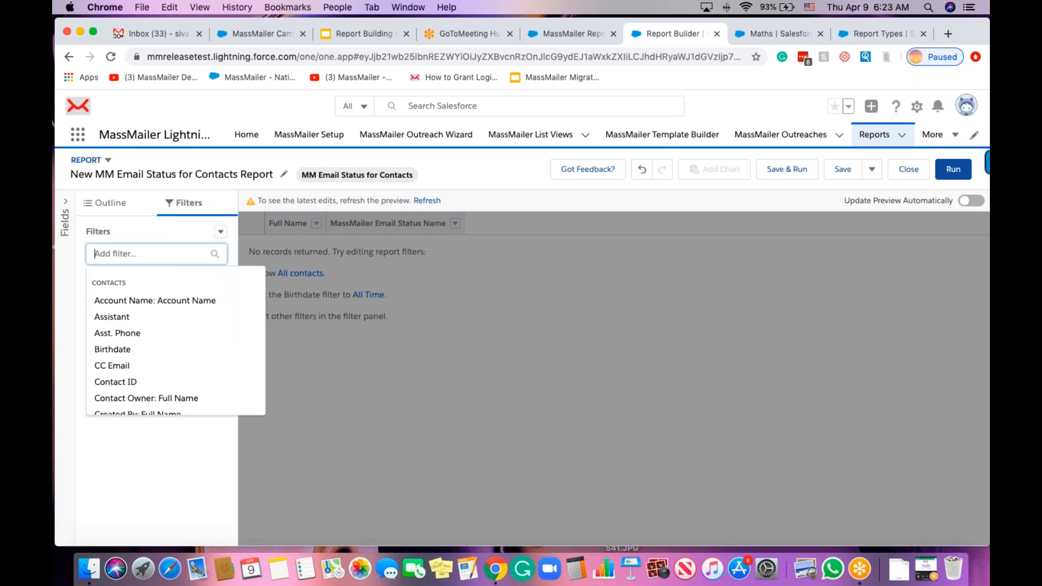
text(even)
click(145, 298)
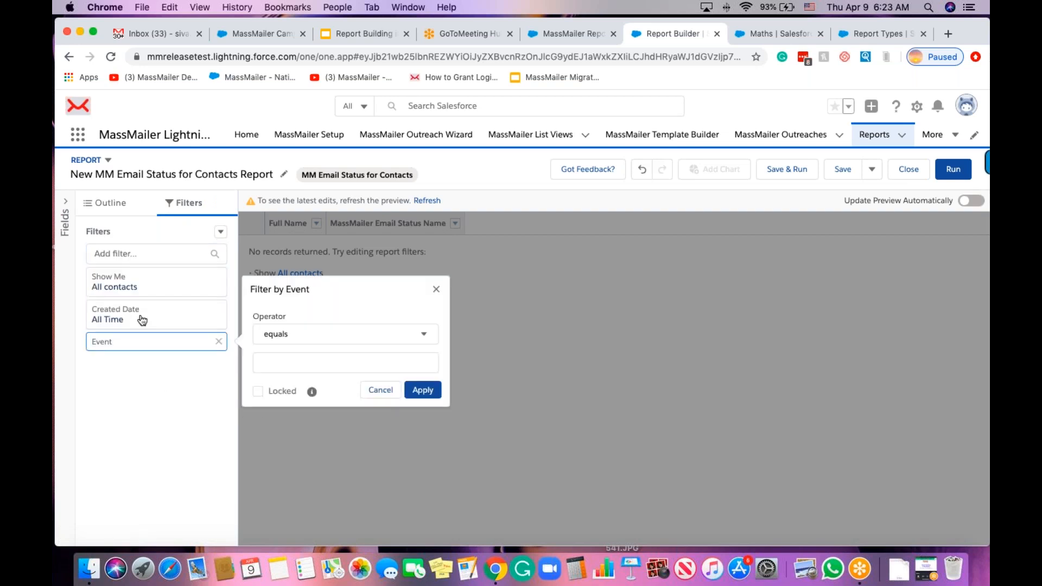
click(278, 359)
text(open,click)
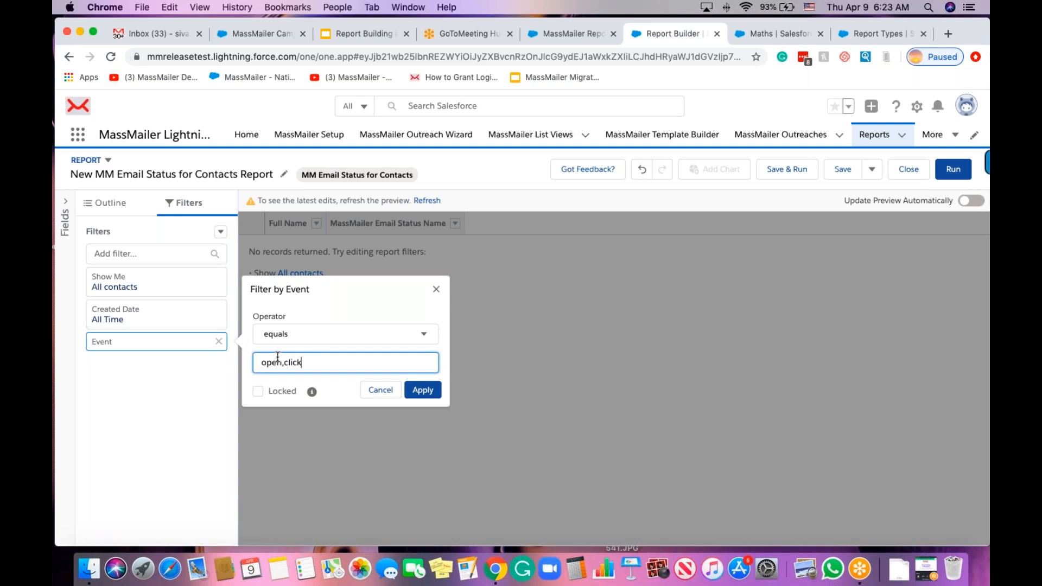
click(422, 390)
click(113, 204)
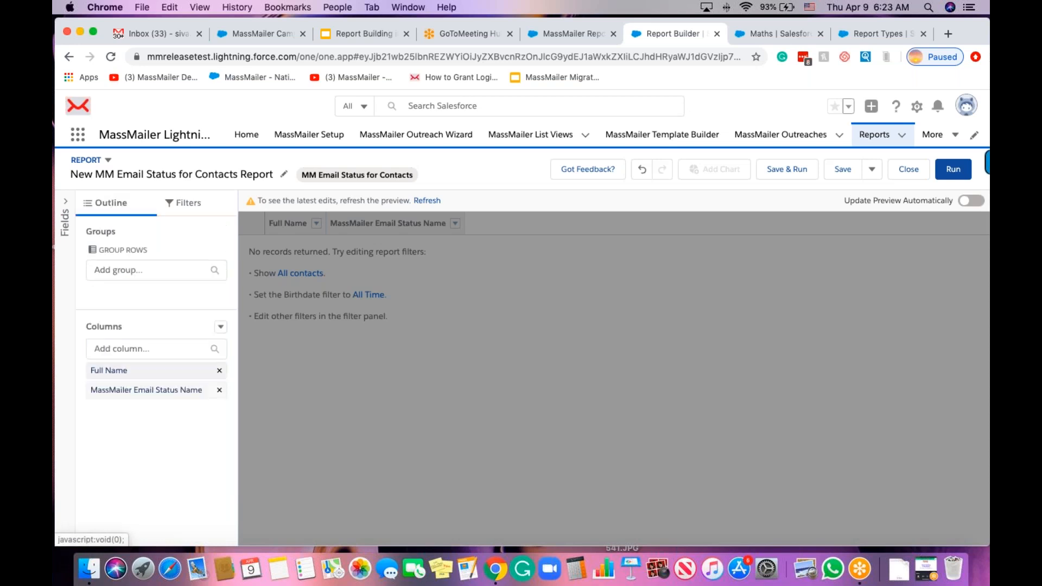
Add the Event column, then browse the full list of available fields.
click(145, 348)
text(even)
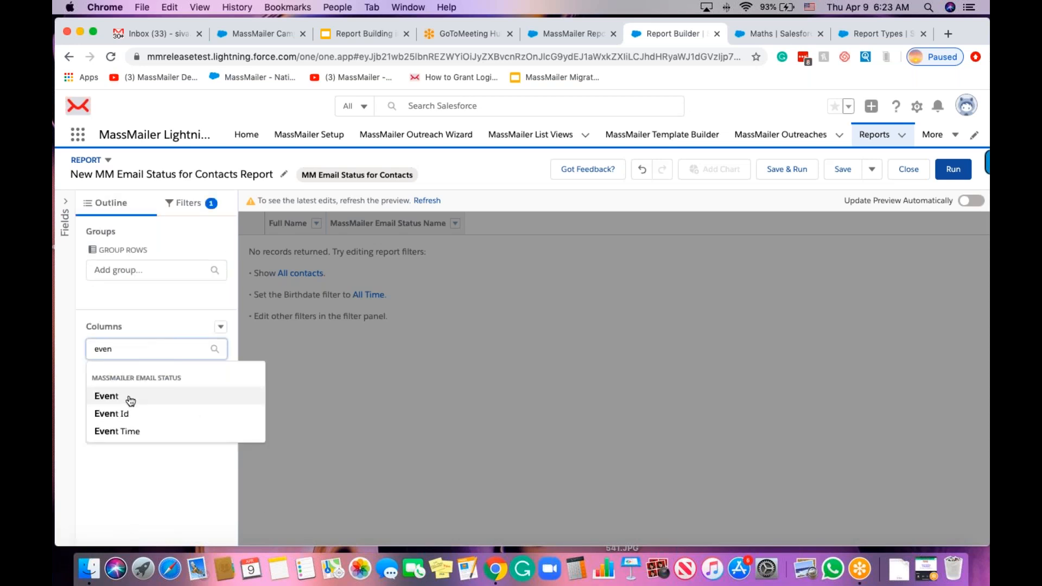
click(128, 398)
click(152, 351)
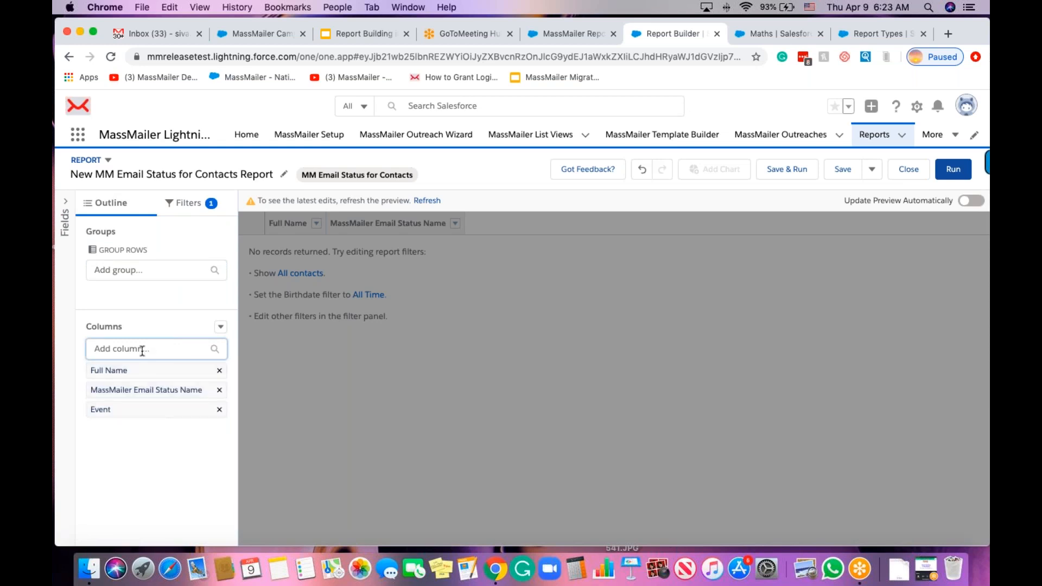
click(142, 350)
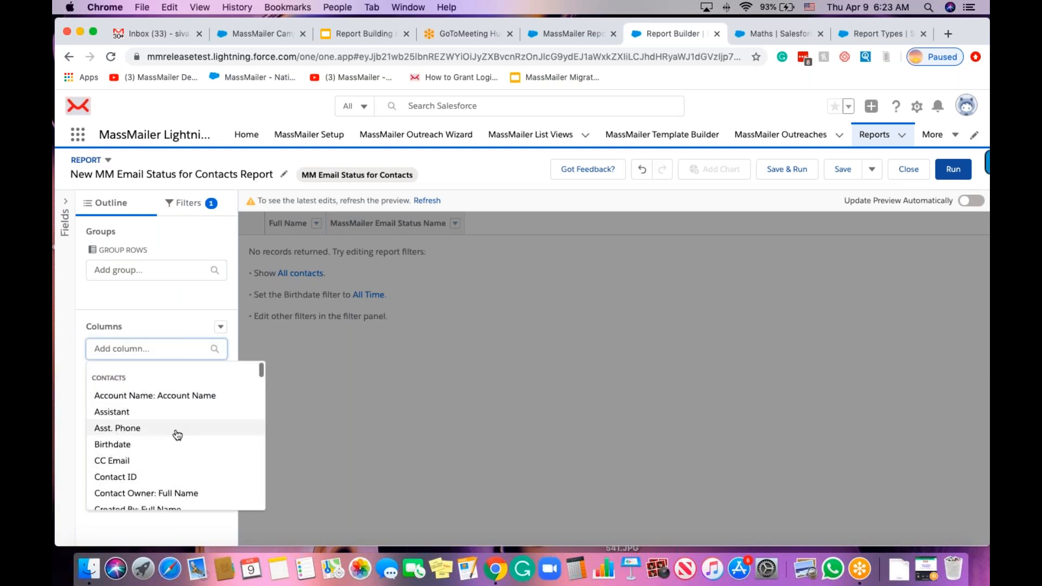
scroll(177, 435, down, 5)
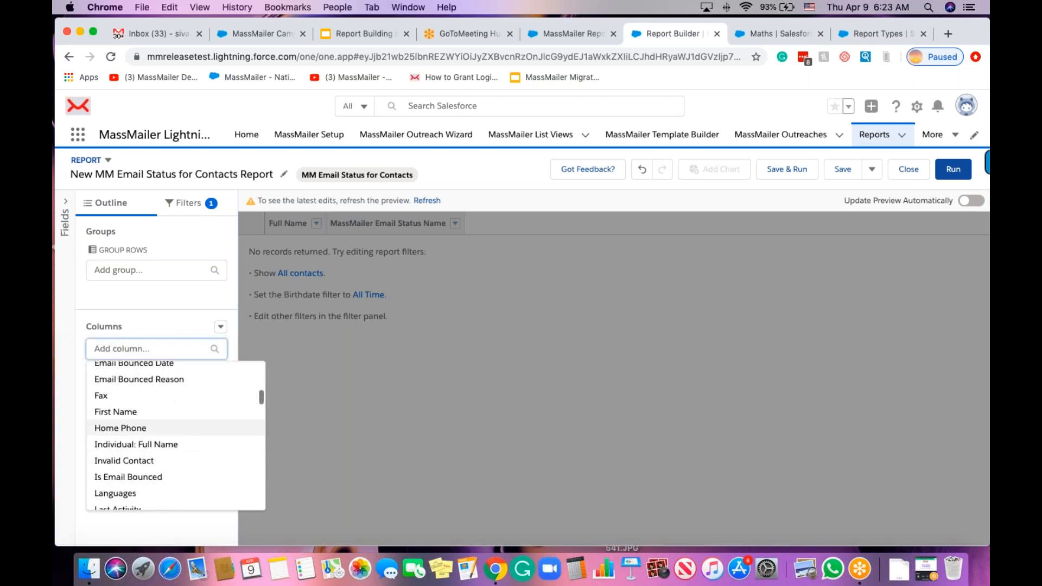
scroll(176, 435, down, 15)
scroll(154, 434, up, 3)
scroll(154, 434, down, 2)
scroll(154, 434, down, 1)
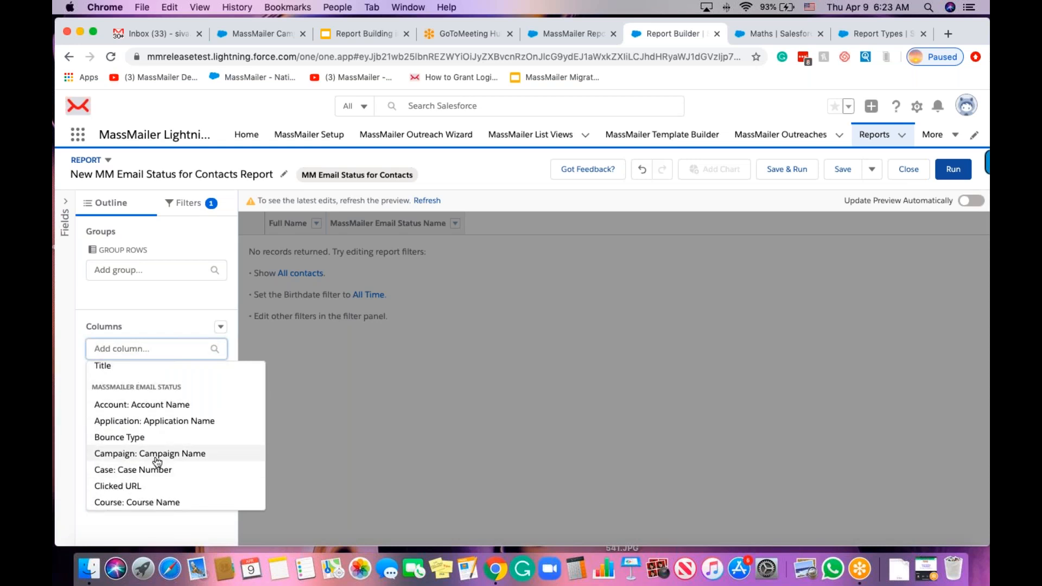
scroll(158, 462, down, 15)
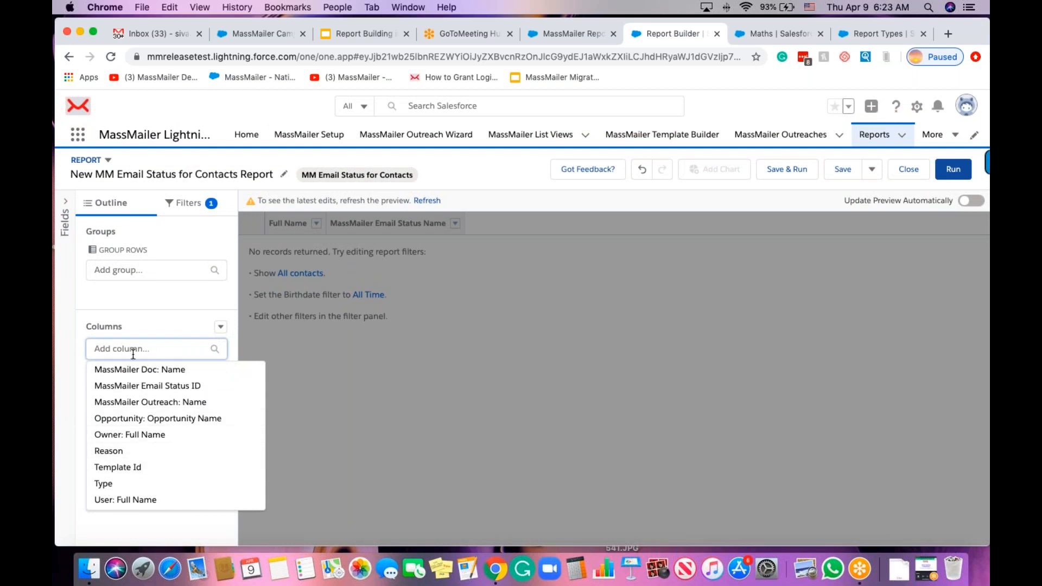
click(153, 319)
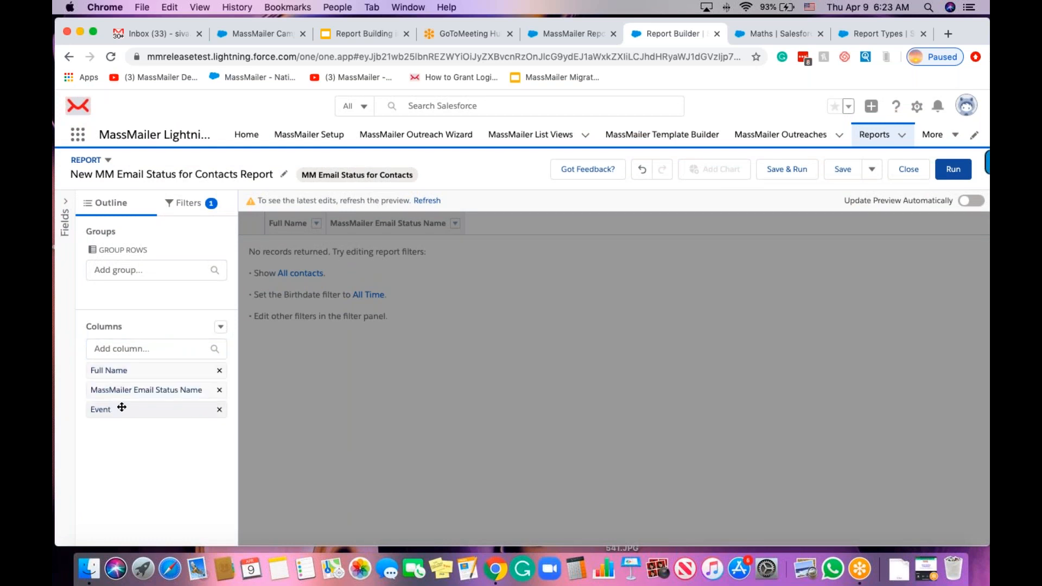
Add Email, Event Time and Account: Account Name as columns.
click(129, 347)
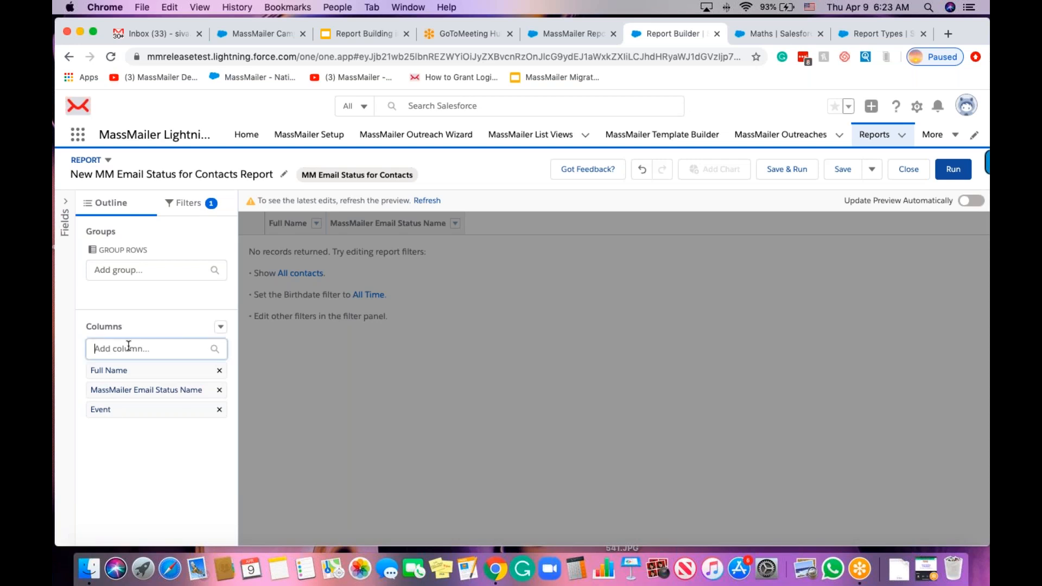
text(email)
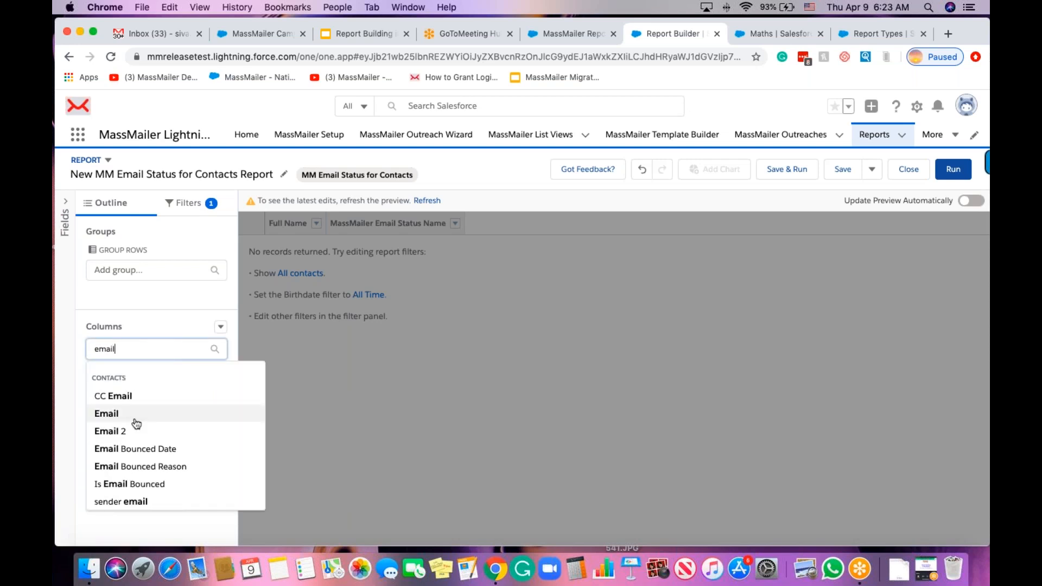
click(135, 419)
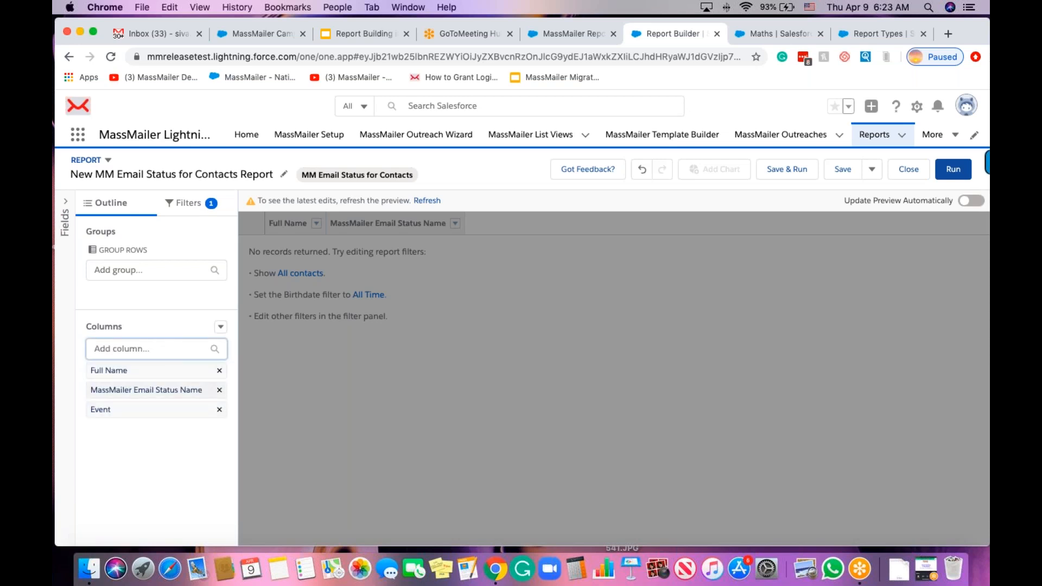
text(ea)
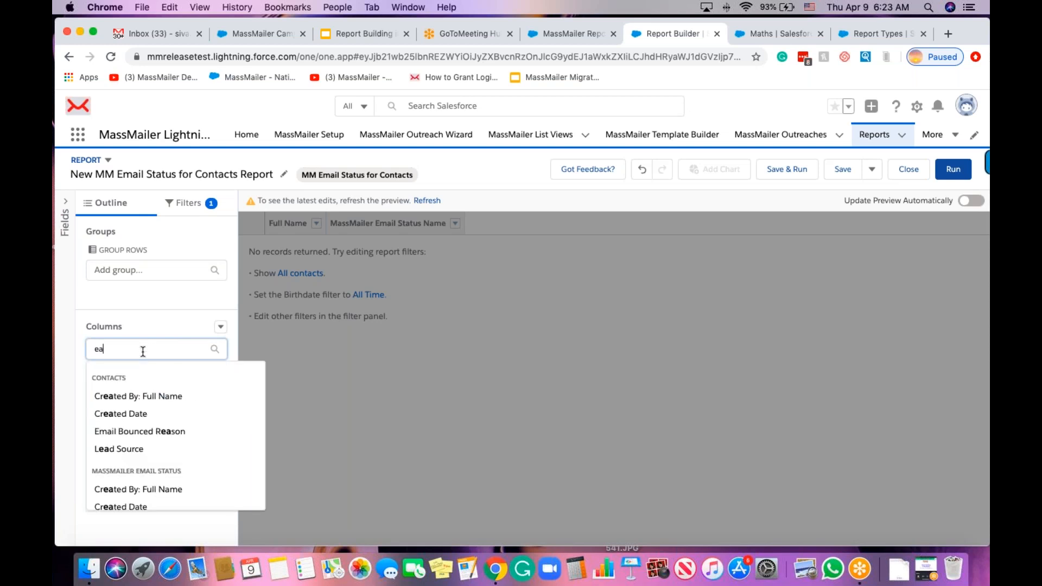
key(BackSpace)
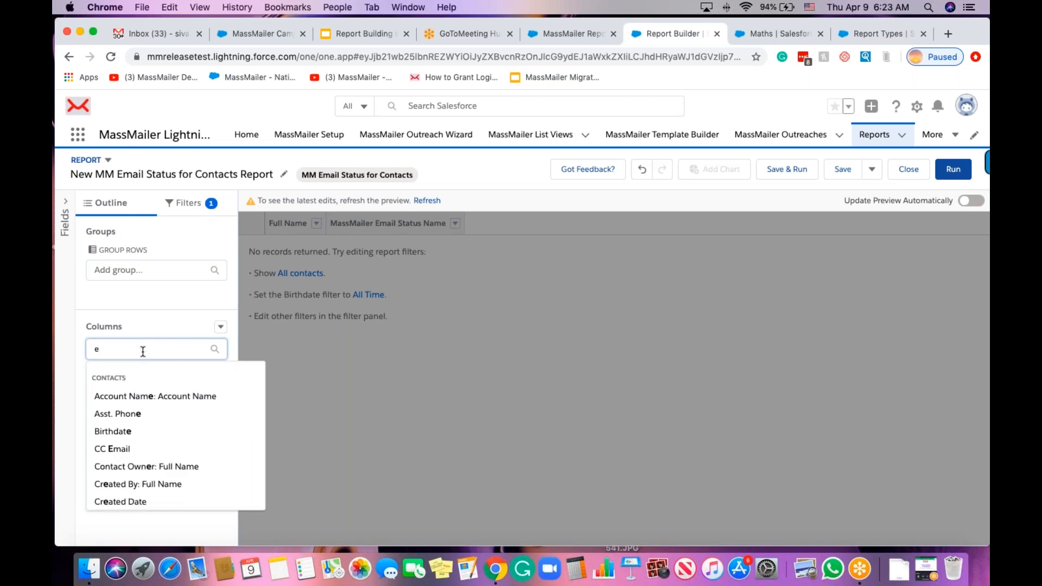
text(mai)
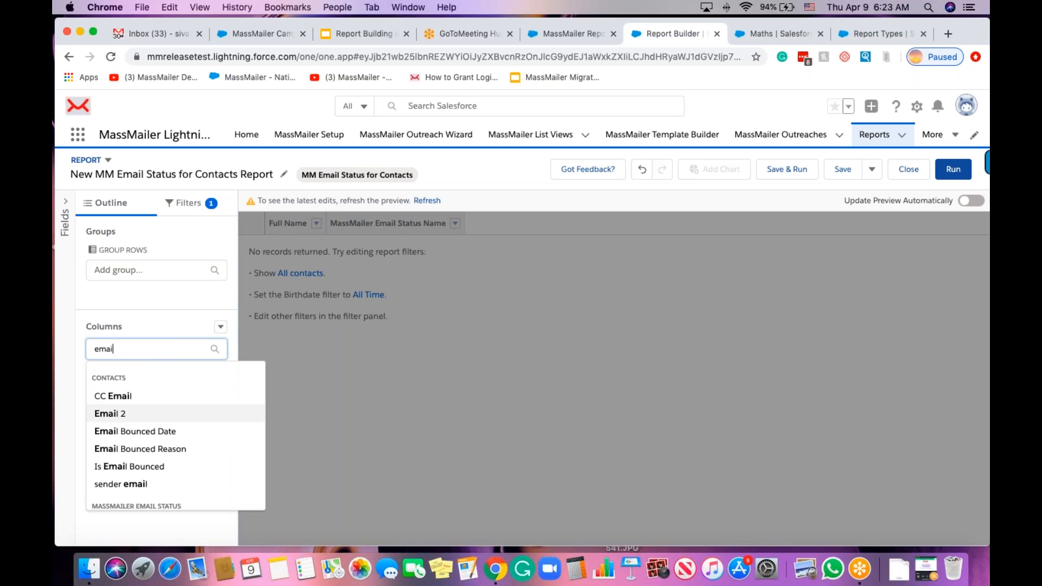
text(l)
key(BackSpace)
key(BackSpace)
key(BackSpace)
key(BackSpace)
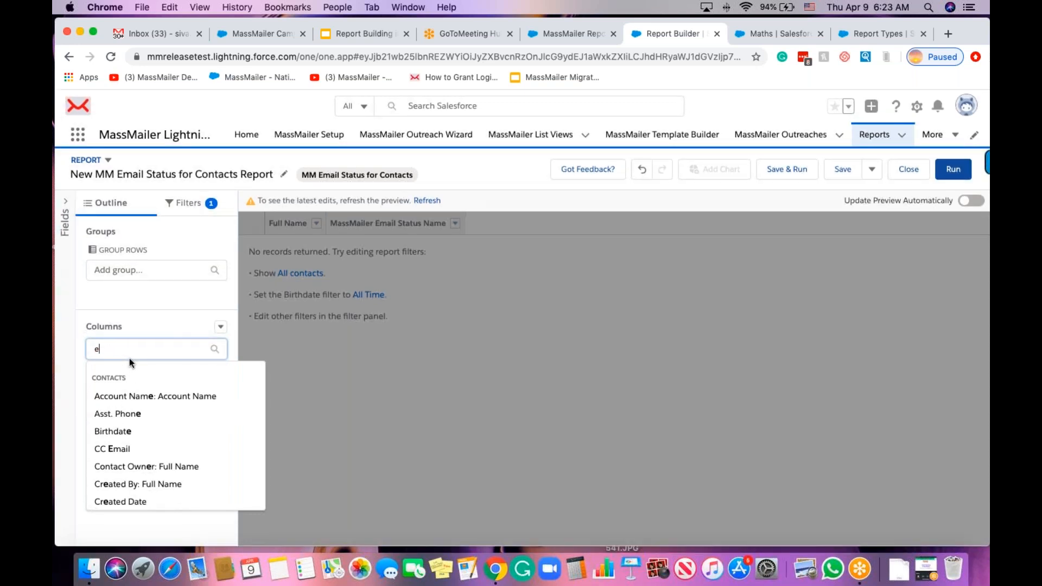
text(ven)
click(139, 417)
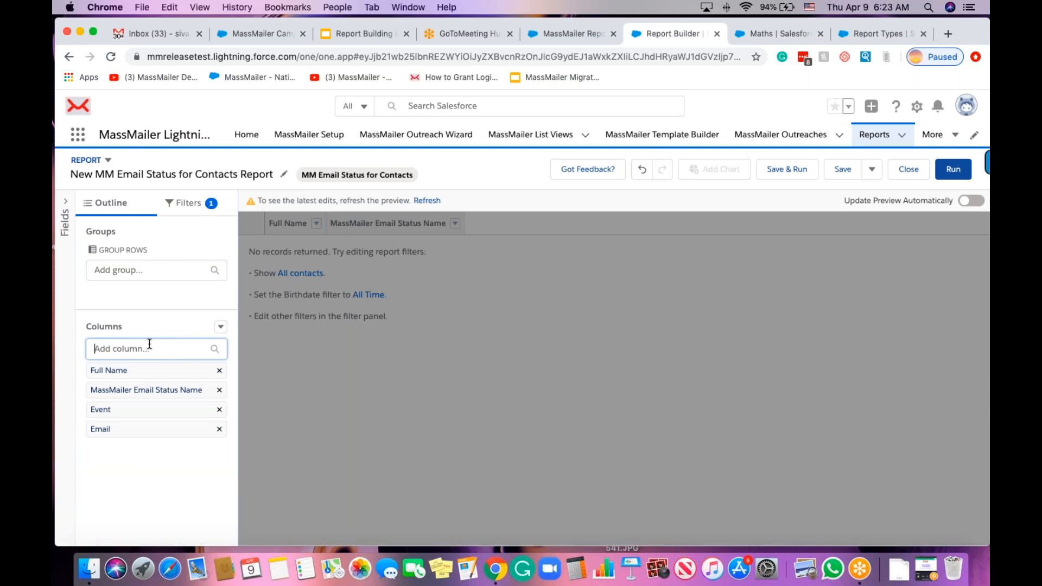
text(acc)
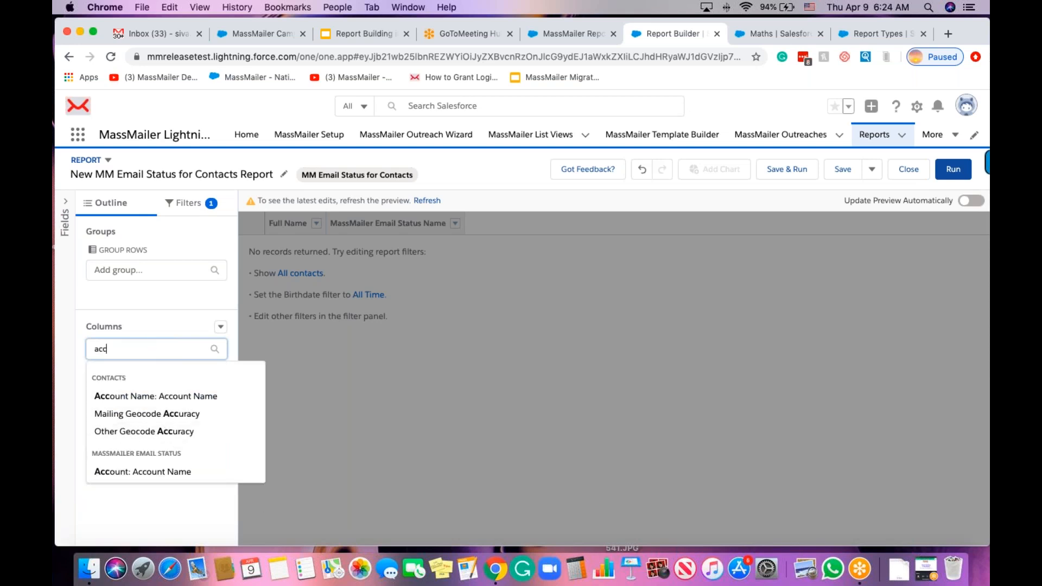
click(179, 471)
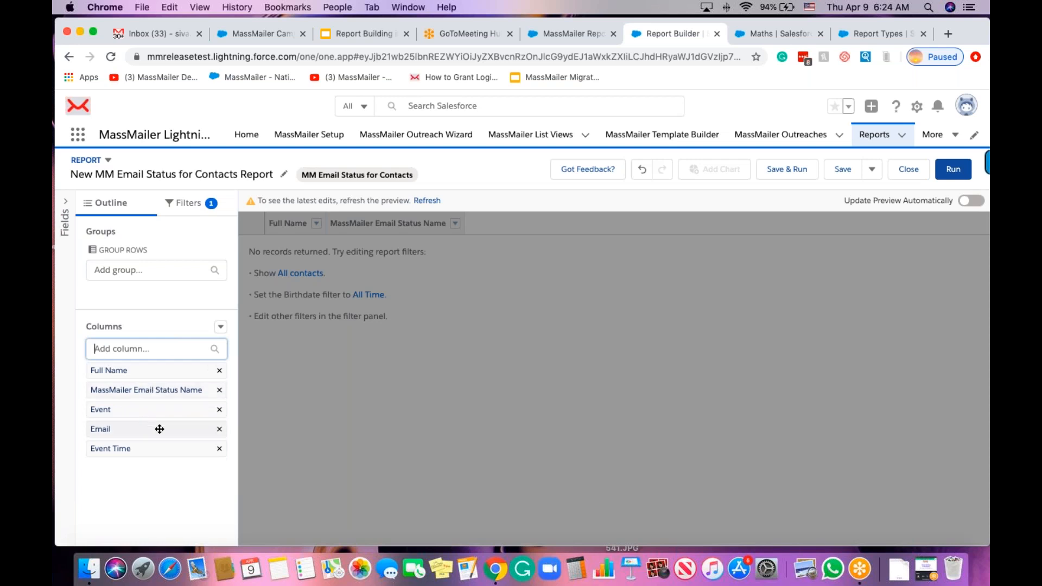
click(183, 205)
Run the report to show its 157 contact email-status records.
click(951, 169)
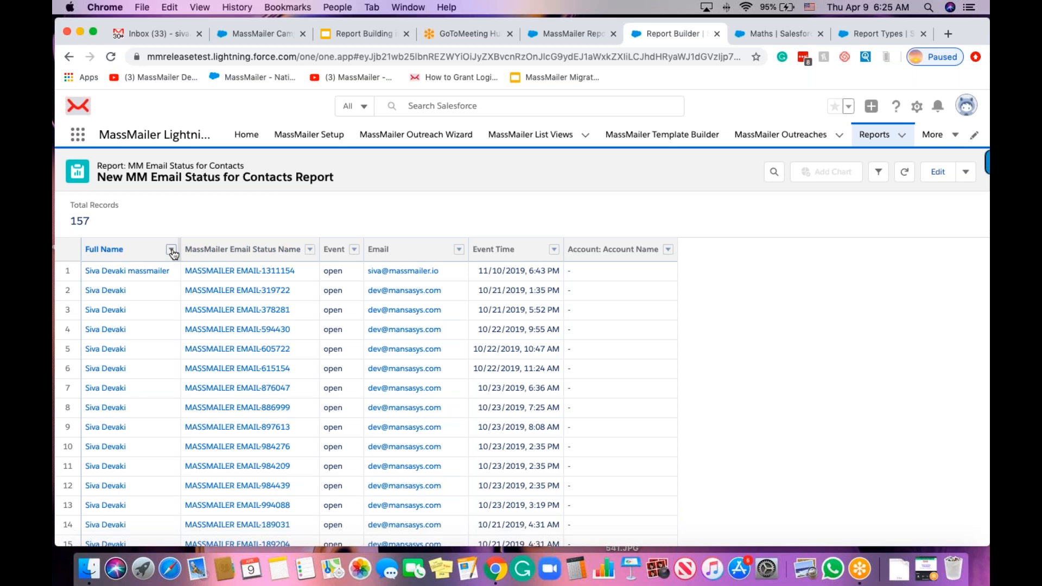
Remove the MassMailer Email Status Name column, group rows by Full Name, and open Setup's Report Types.
click(311, 250)
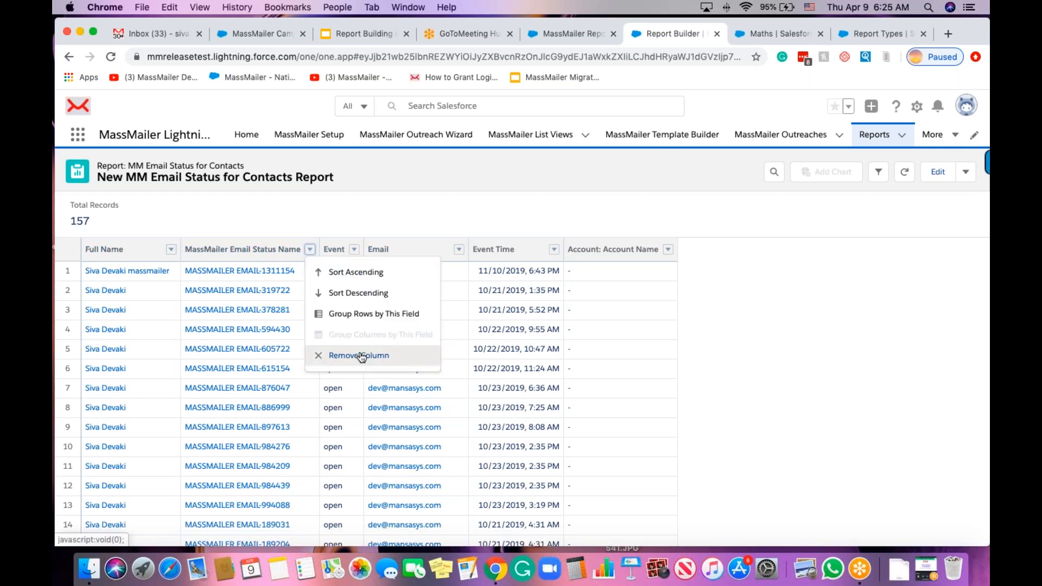
click(361, 356)
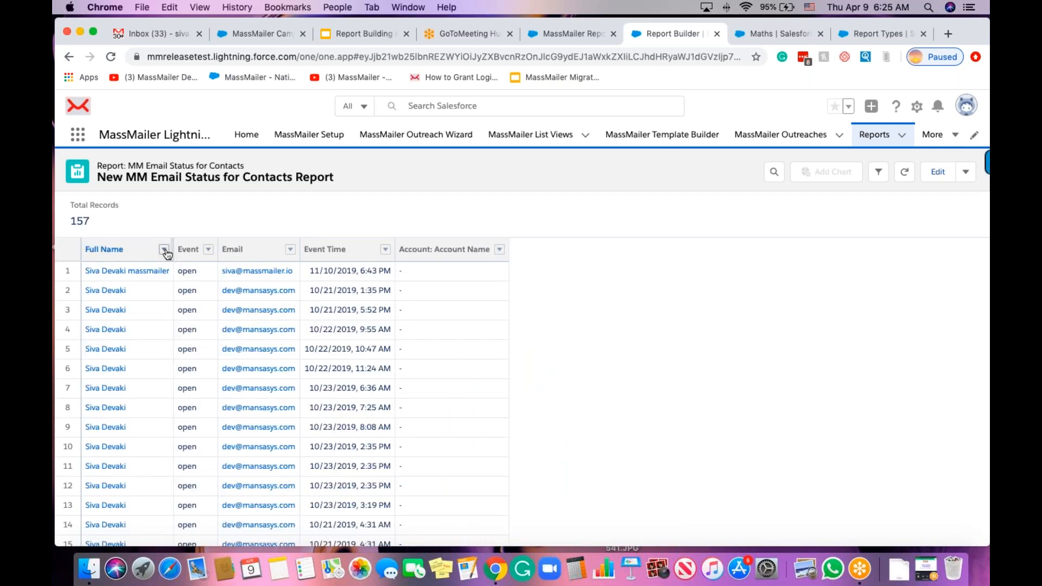
click(164, 251)
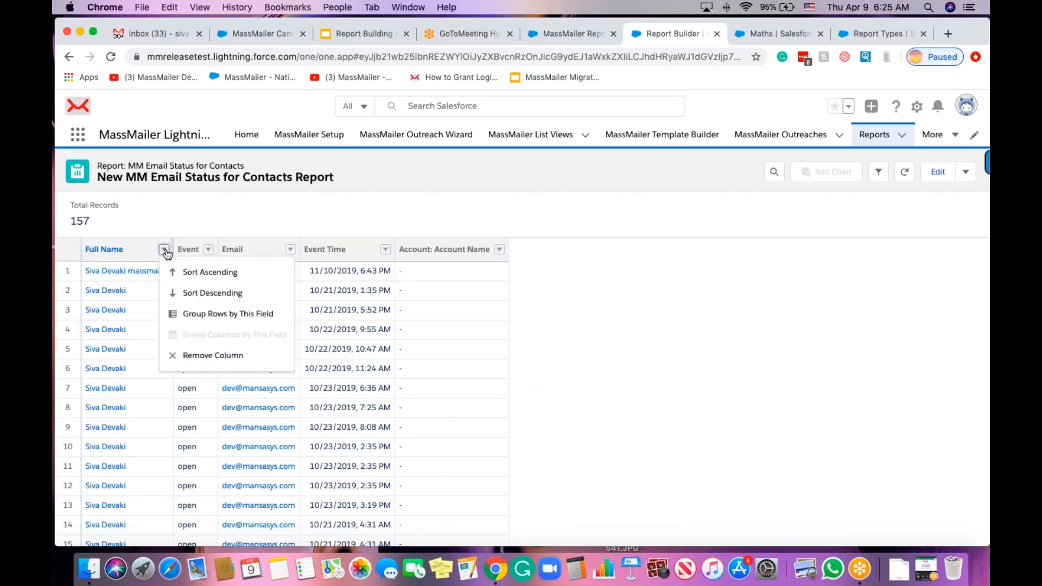
click(209, 315)
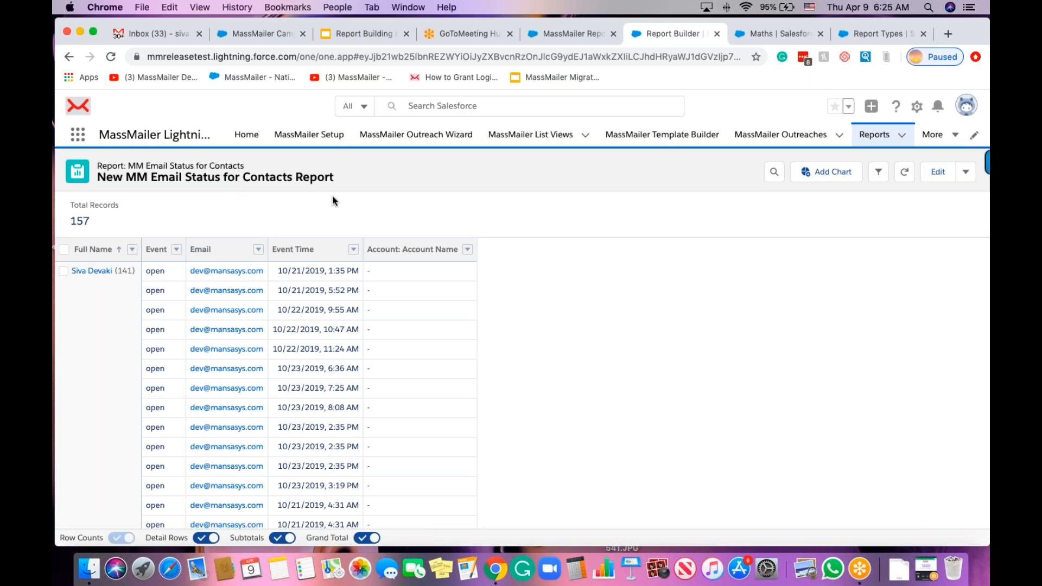
click(868, 34)
click(163, 312)
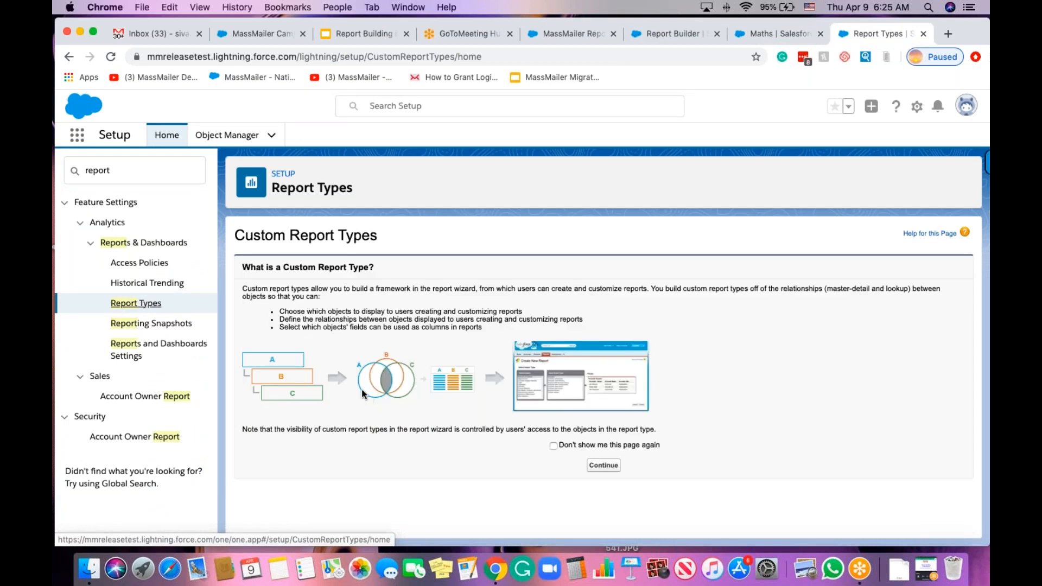
Inspect the MM Email Status for Courses report type's details, then return to the report builder.
click(599, 467)
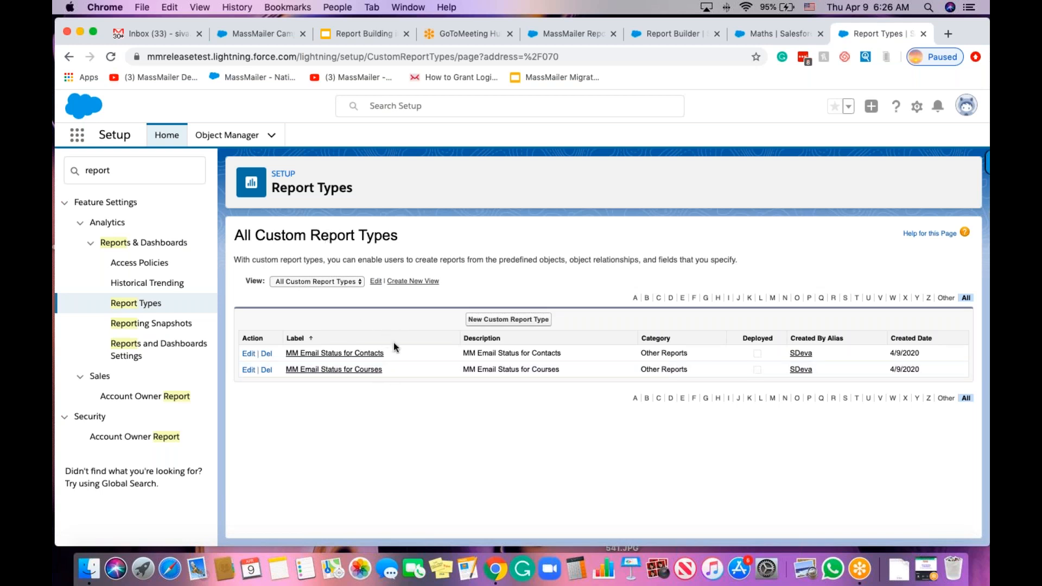
click(352, 370)
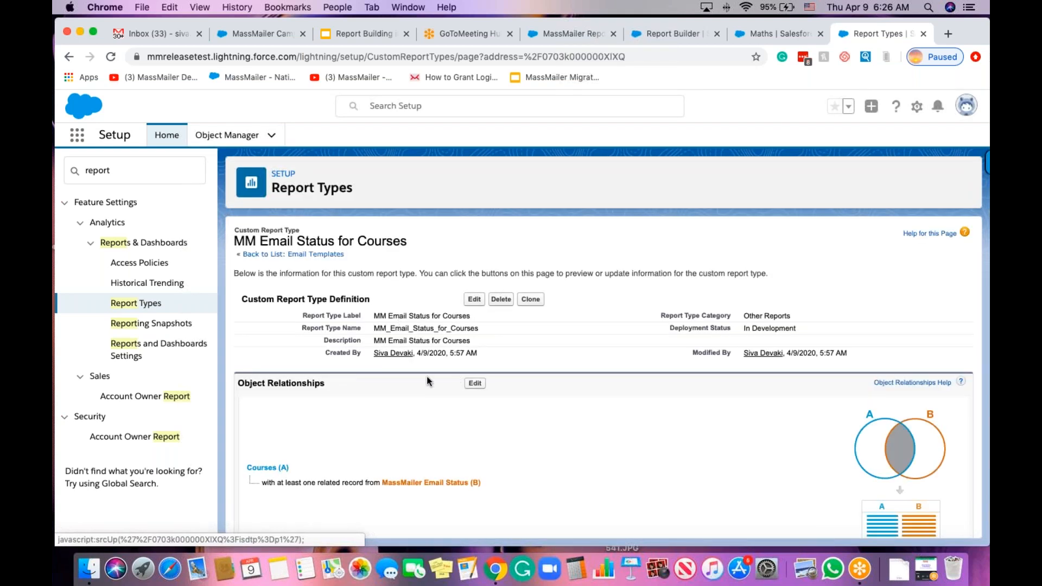
scroll(417, 396, down, 3)
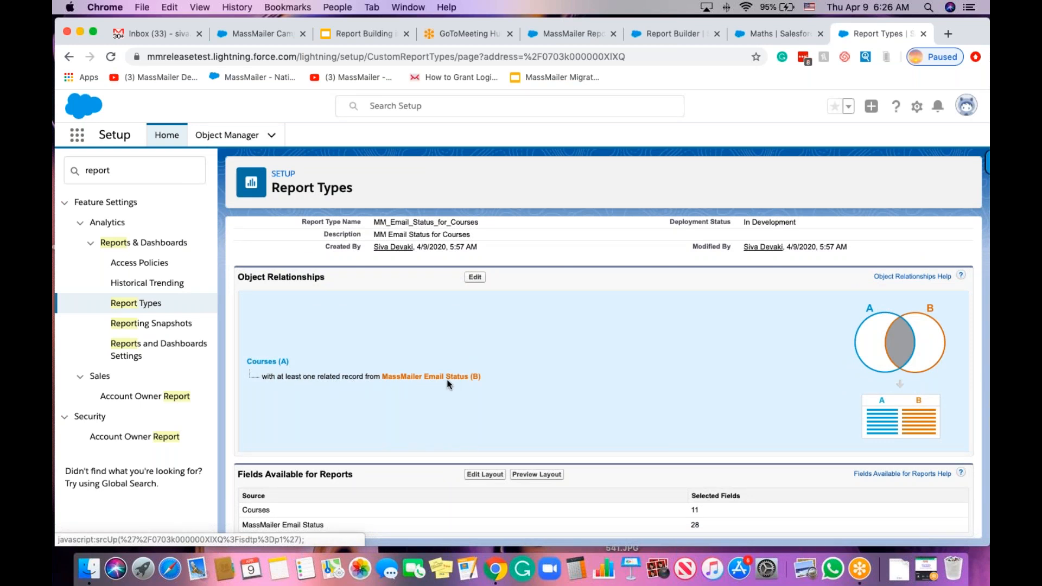
scroll(442, 375, up, 2)
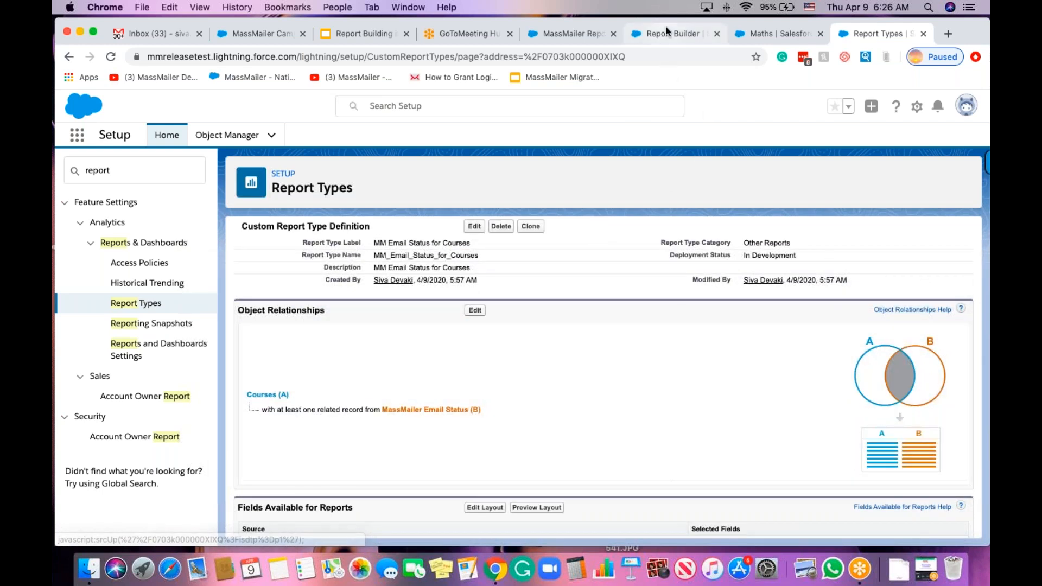
click(667, 33)
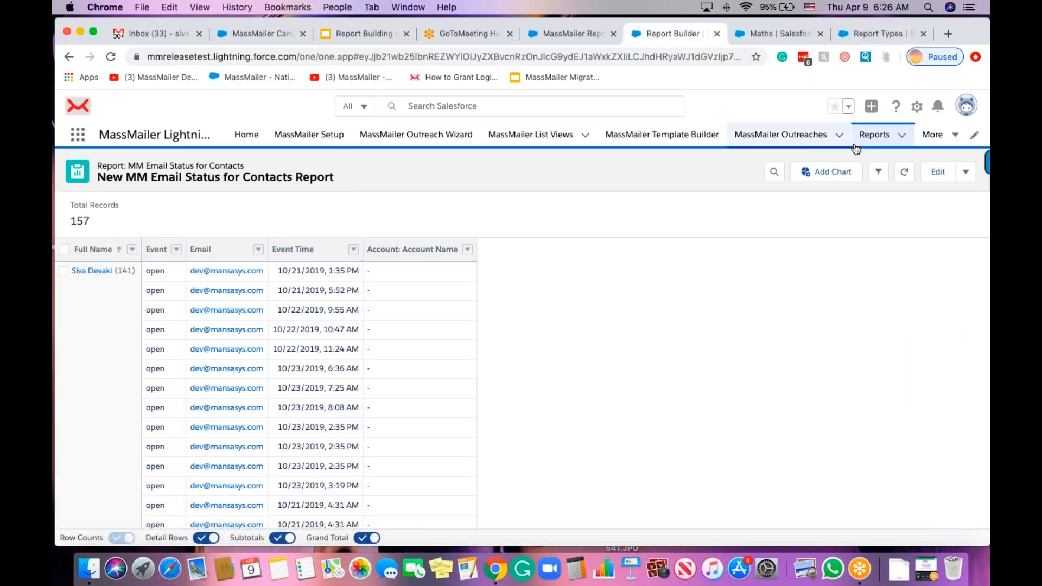
Open the MassMailer Email Status with Campaign report from the MassMailer Reports folder and edit it.
click(874, 135)
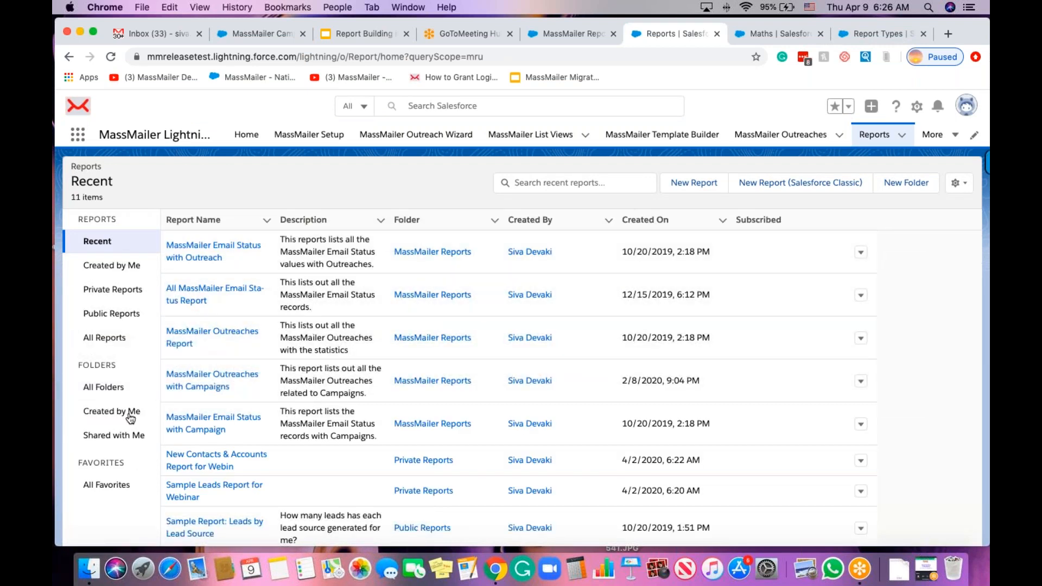
click(138, 391)
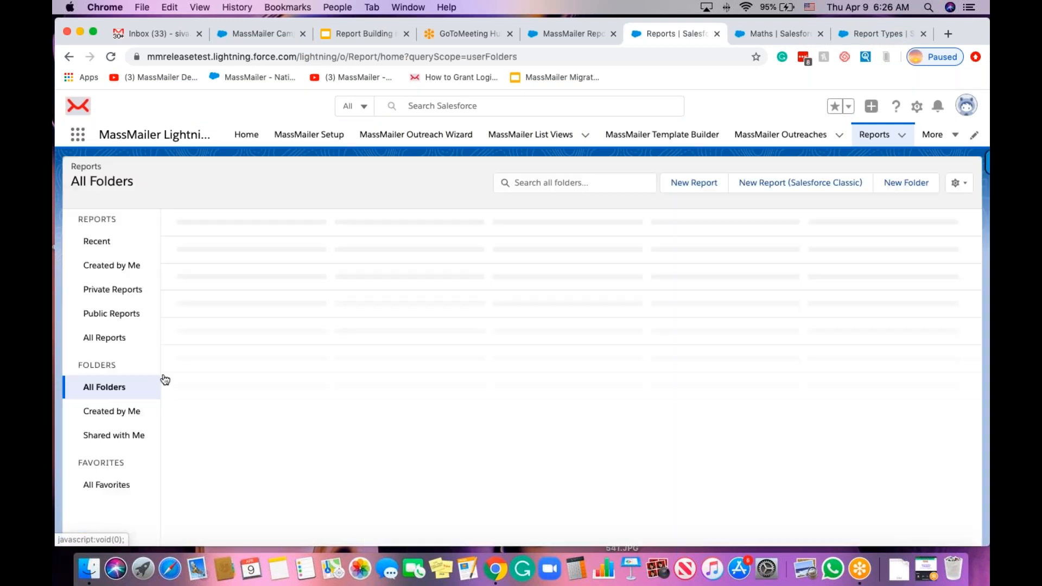
click(232, 242)
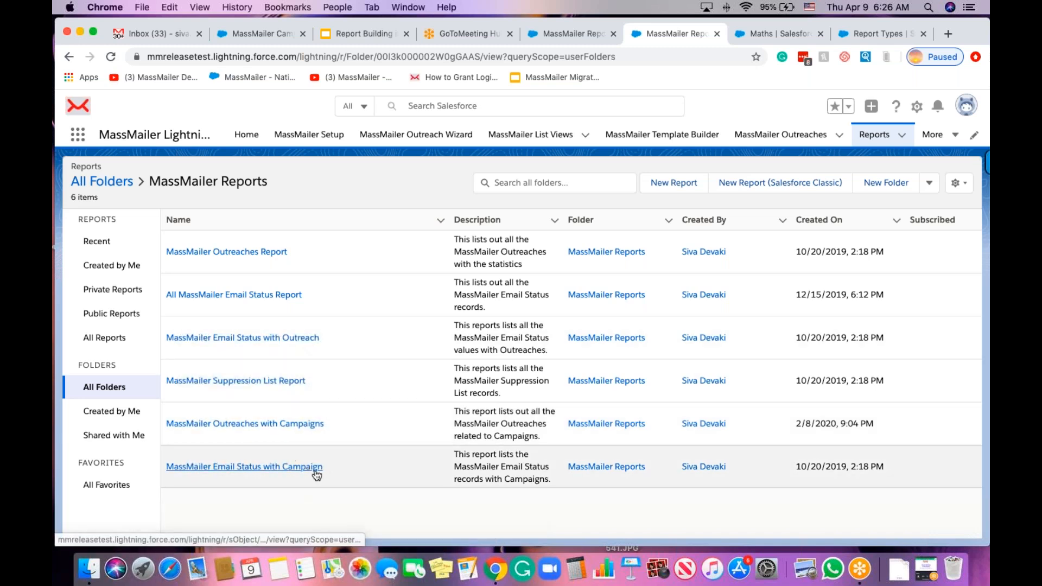
click(306, 474)
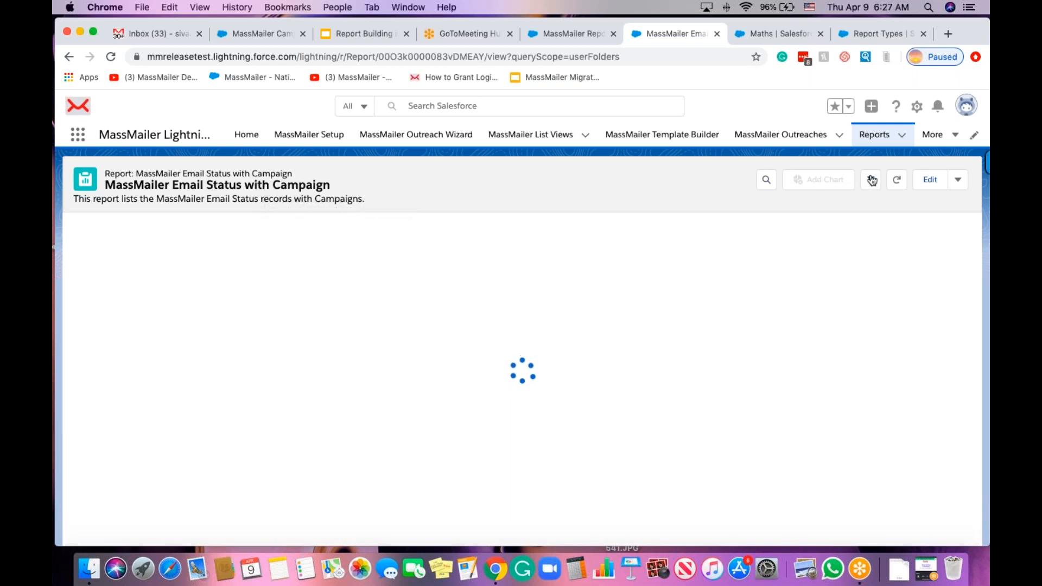
click(941, 184)
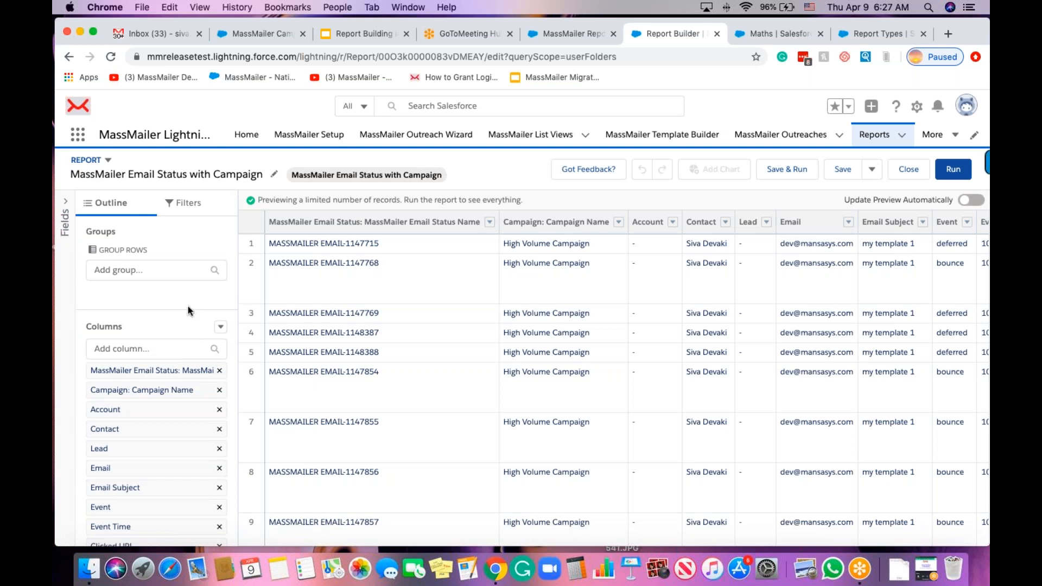
Add an Event equals open filter to the campaign report.
scroll(189, 311, down, 2)
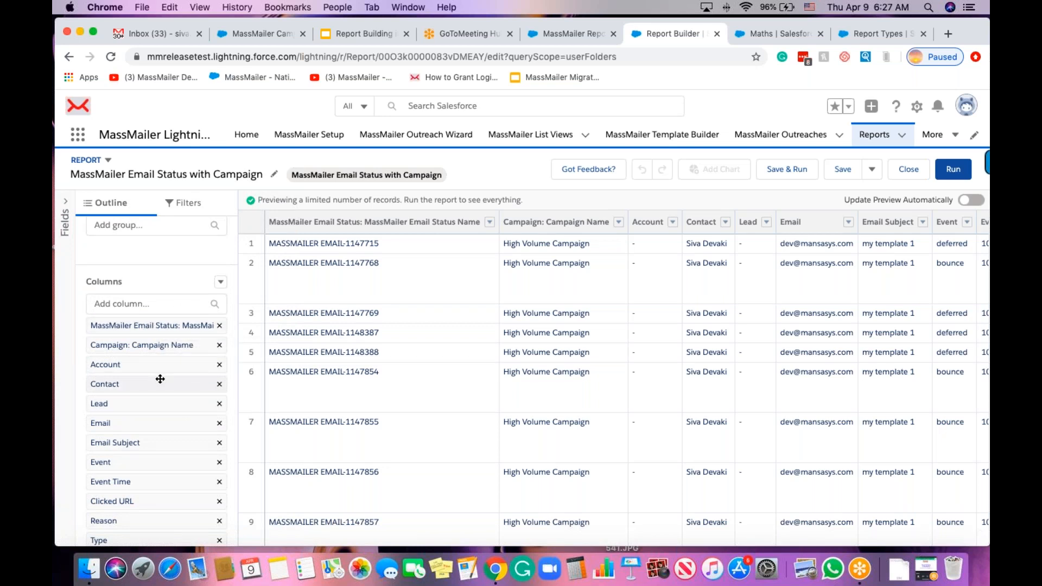
scroll(160, 378, down, 1)
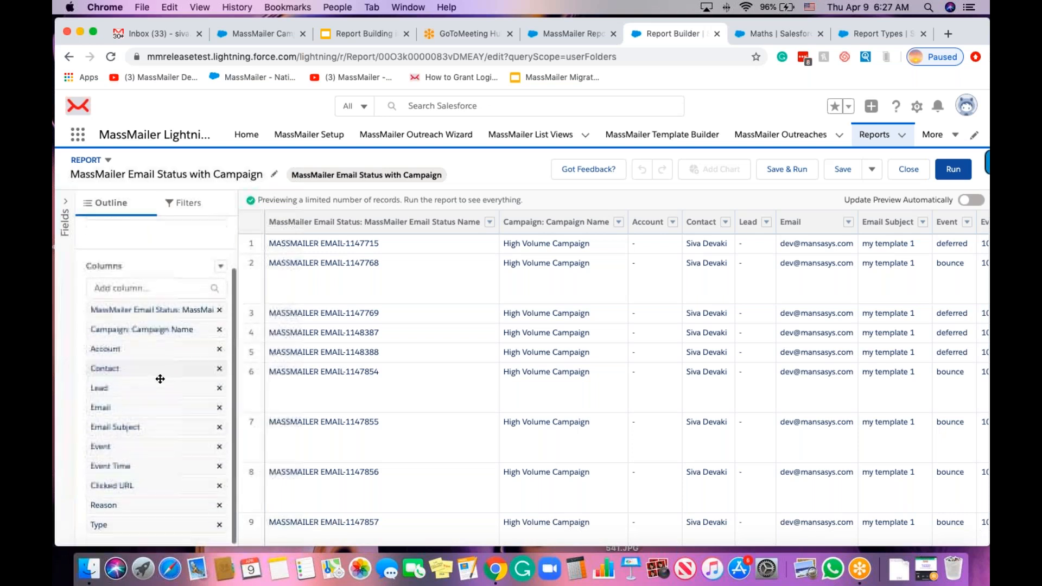
scroll(161, 379, up, 2)
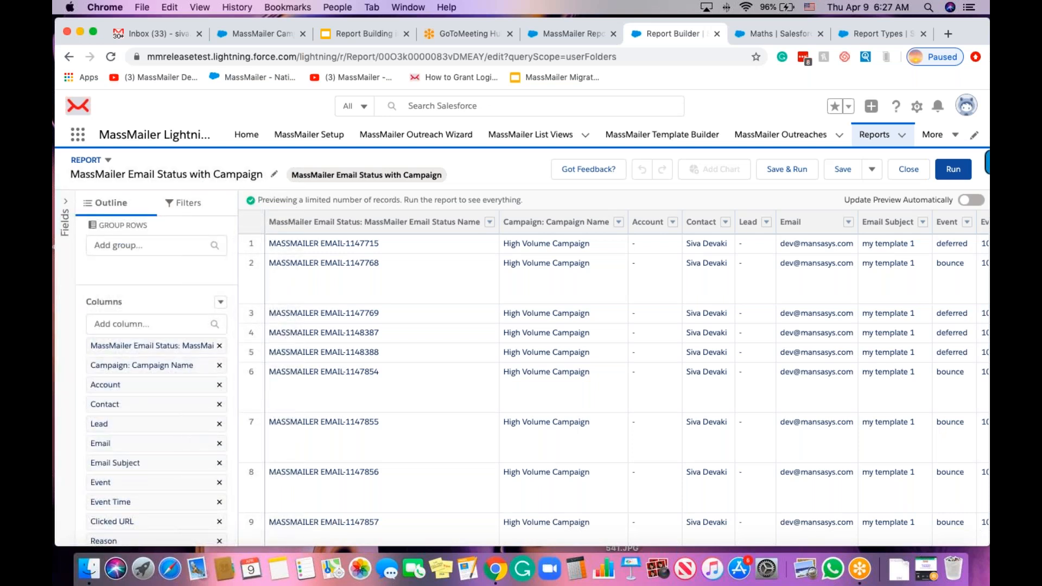
click(179, 203)
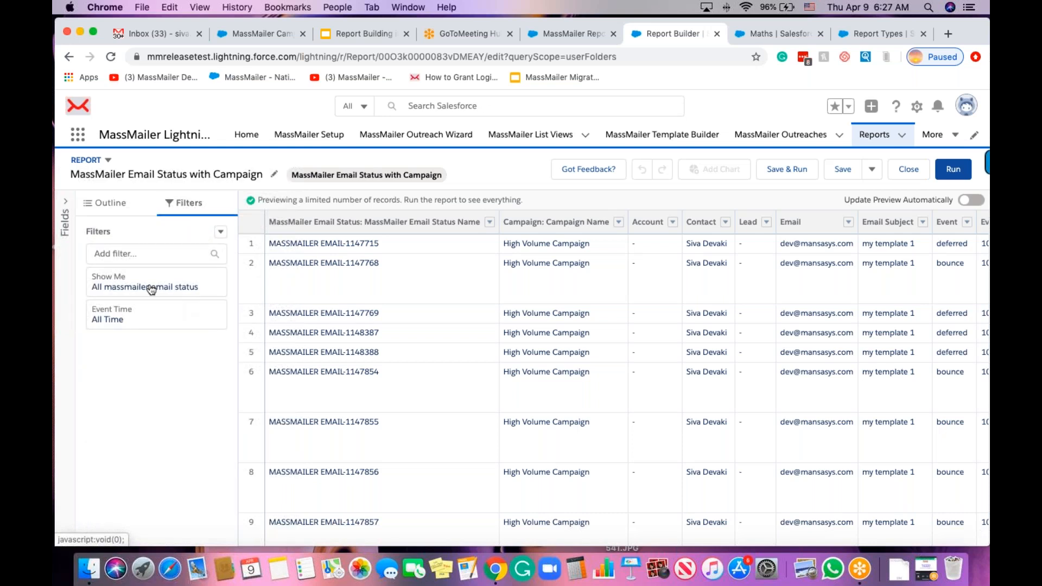
click(166, 253)
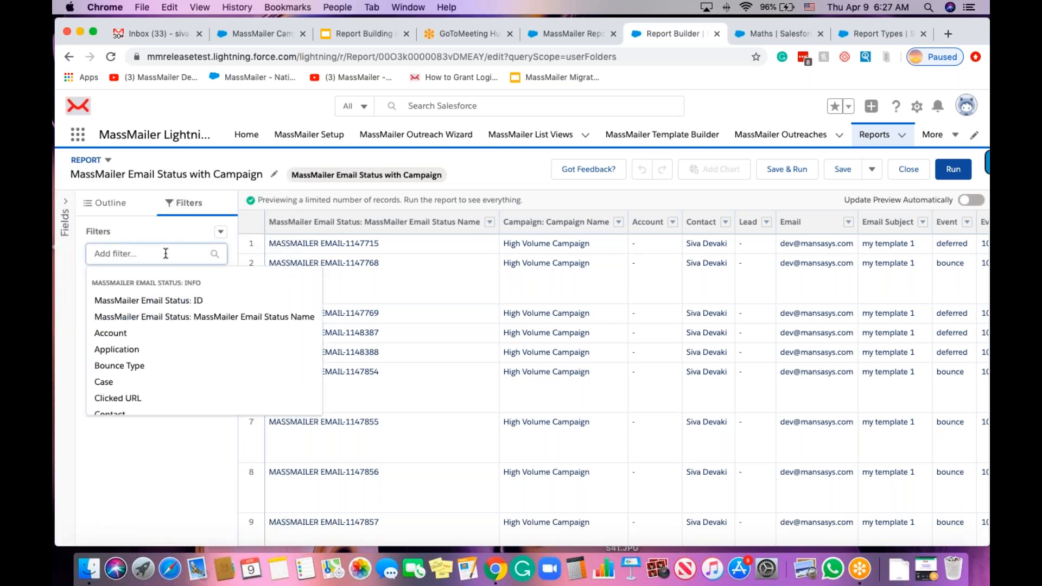
text(event)
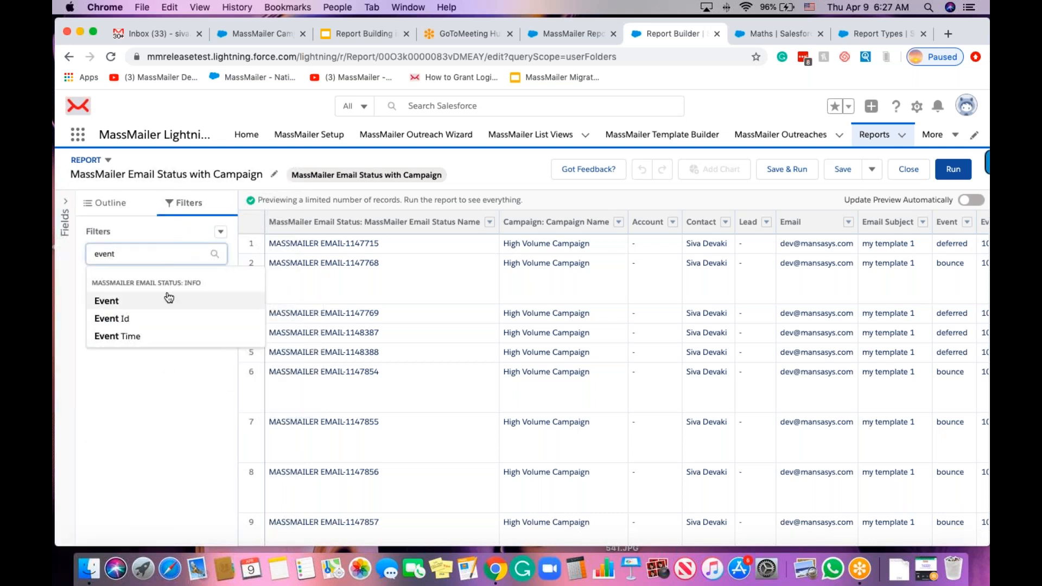
click(166, 300)
click(307, 369)
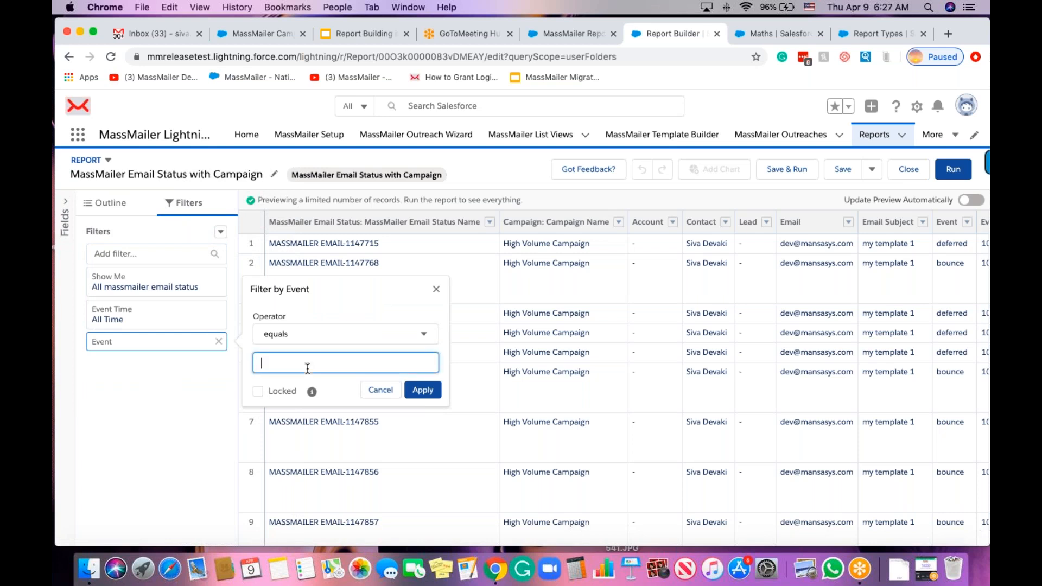
click(425, 395)
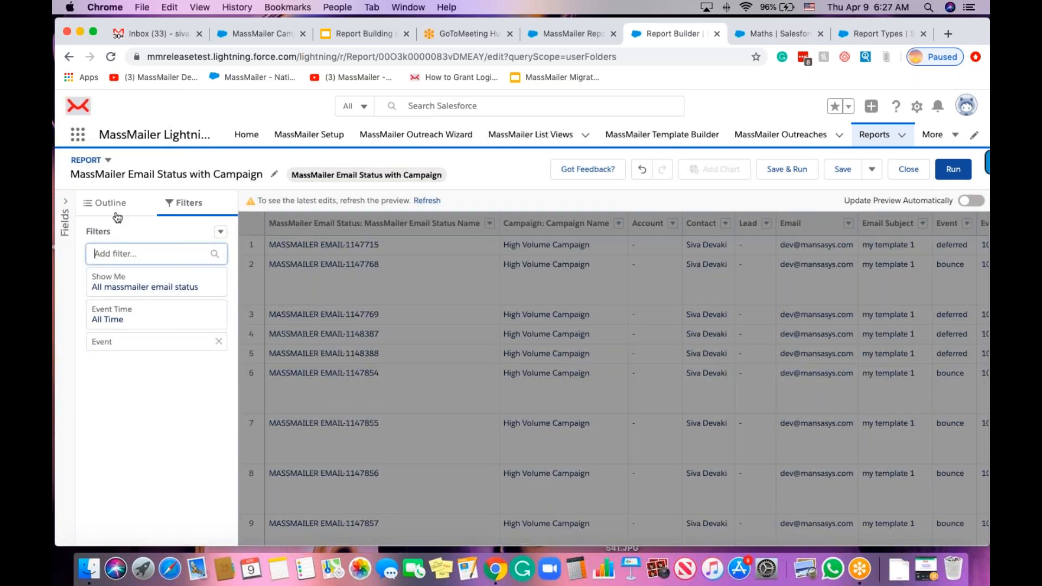
Browse the Add column fields without adding any, then run the report to show 152 High Volume Campaign open records.
click(112, 206)
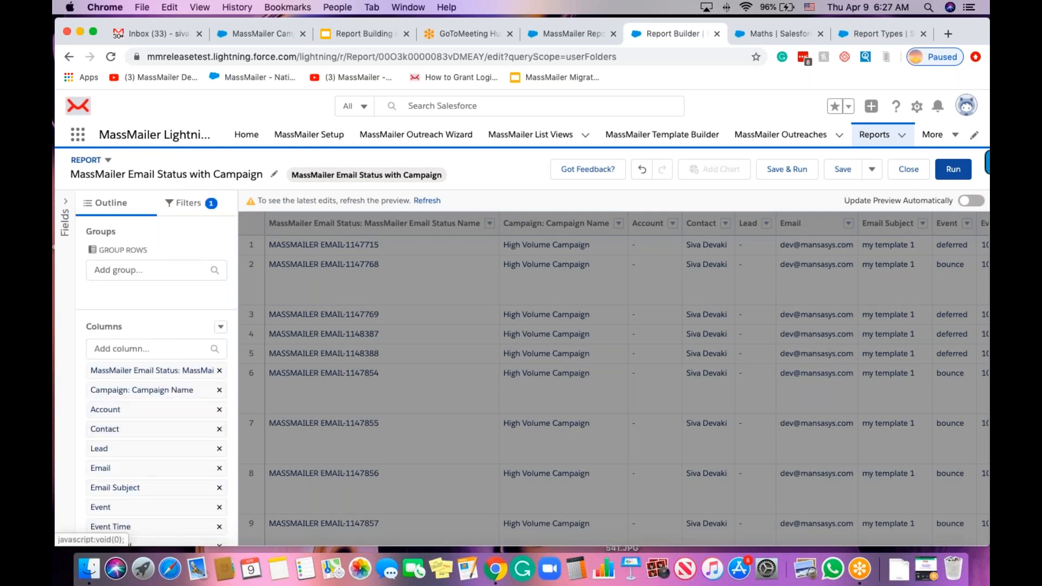
scroll(138, 462, down, 3)
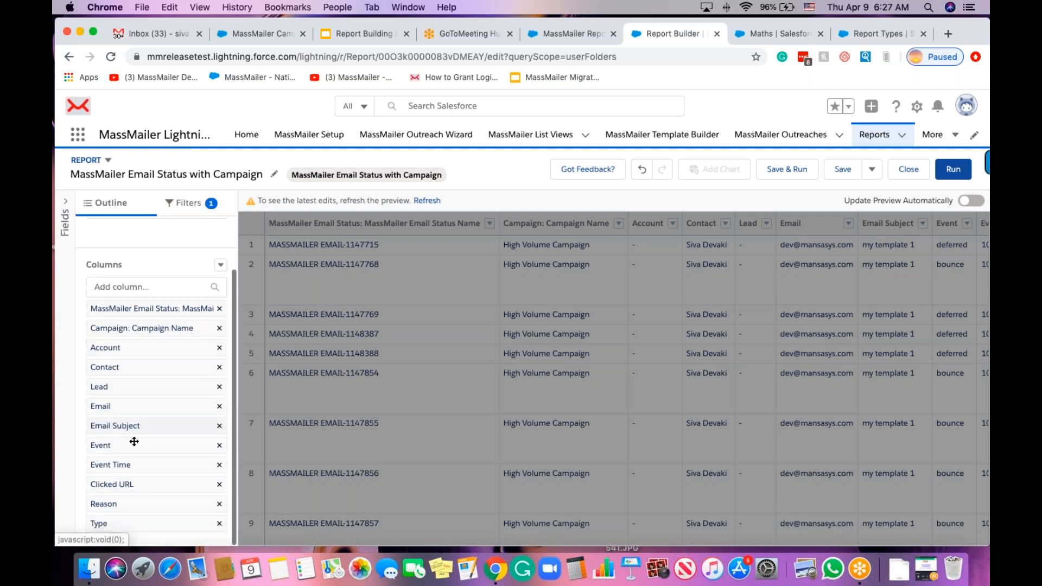
click(144, 282)
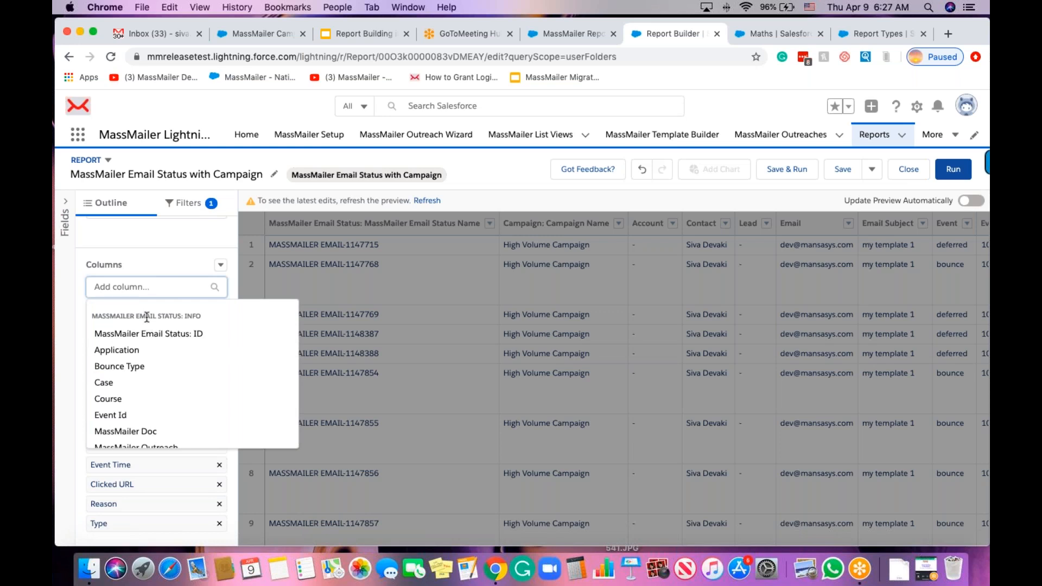
scroll(164, 320, down, 10)
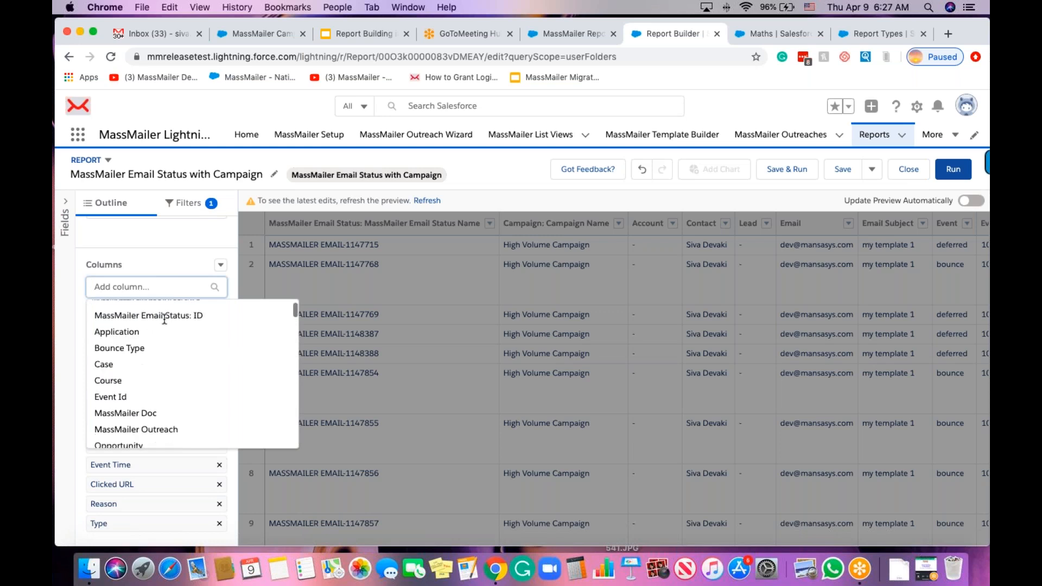
scroll(157, 358, down, 3)
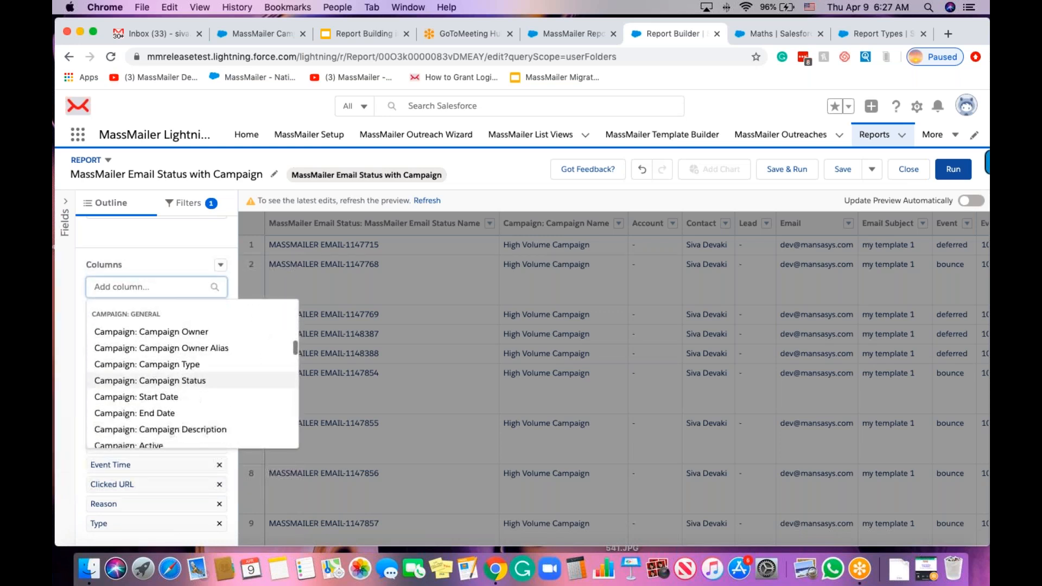
scroll(149, 388, down, 1)
scroll(152, 374, down, 5)
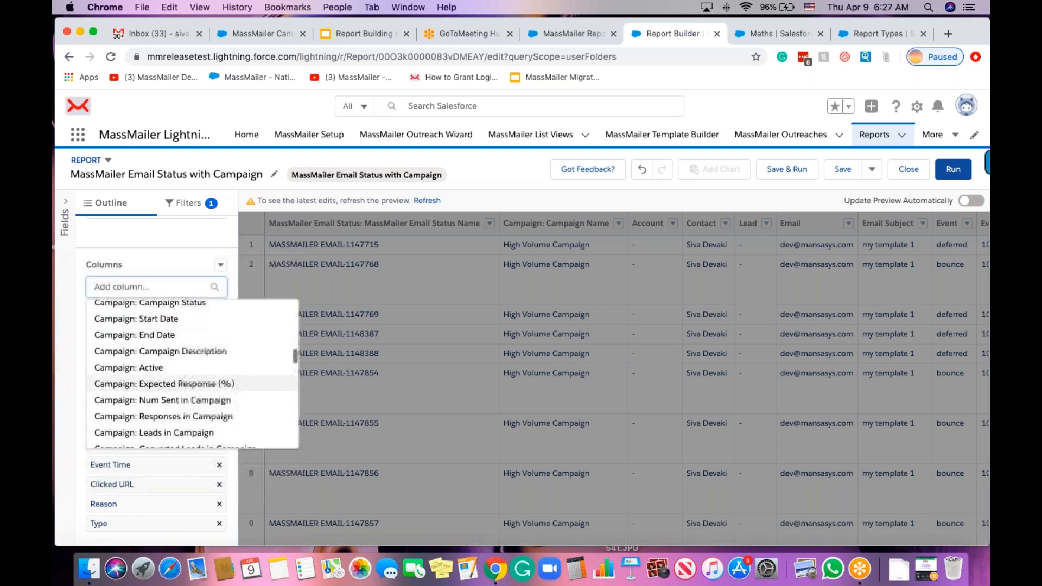
scroll(163, 380, down, 2)
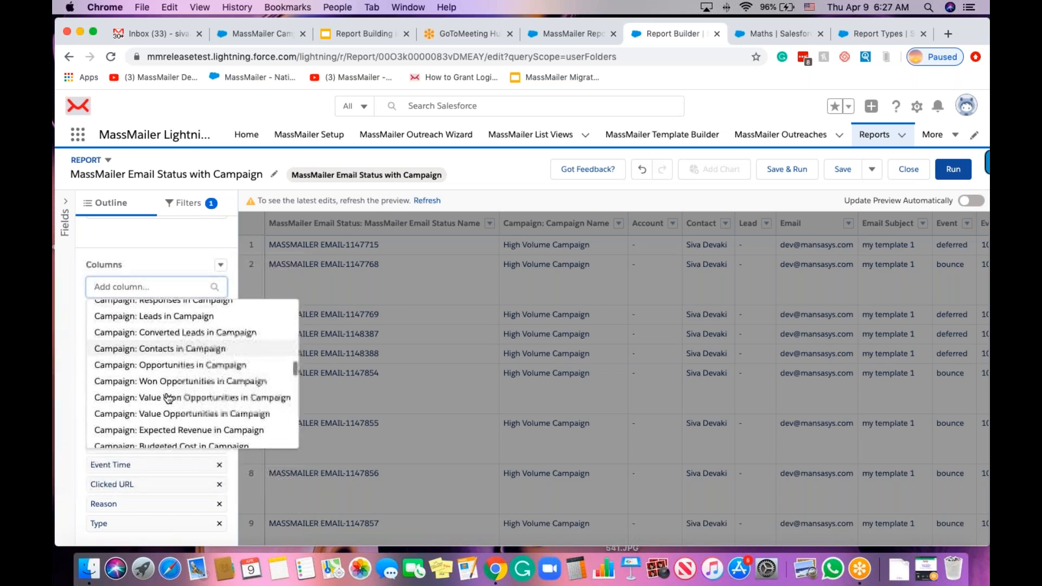
scroll(163, 393, up, 5)
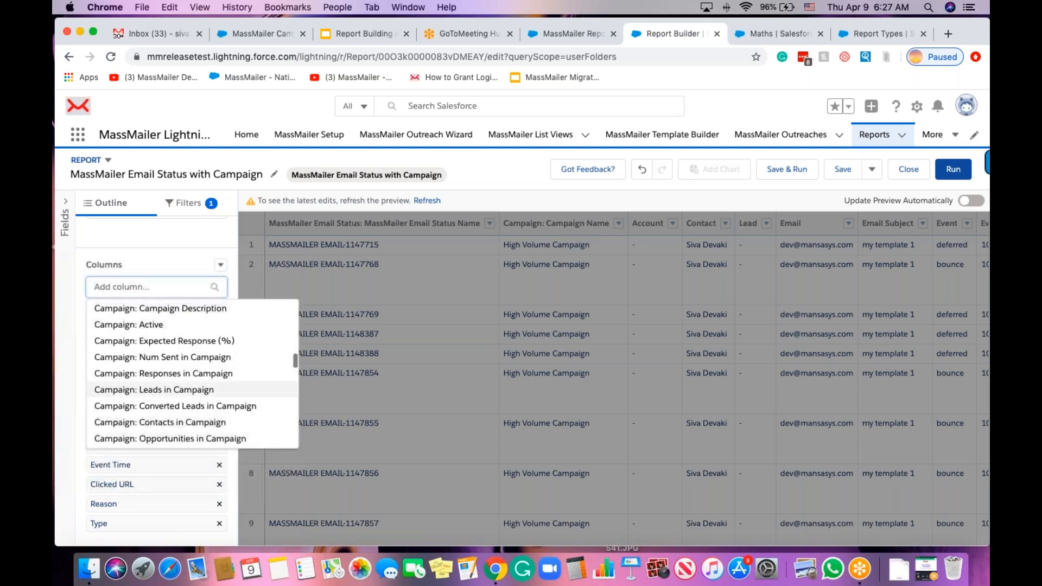
scroll(192, 373, up, 2)
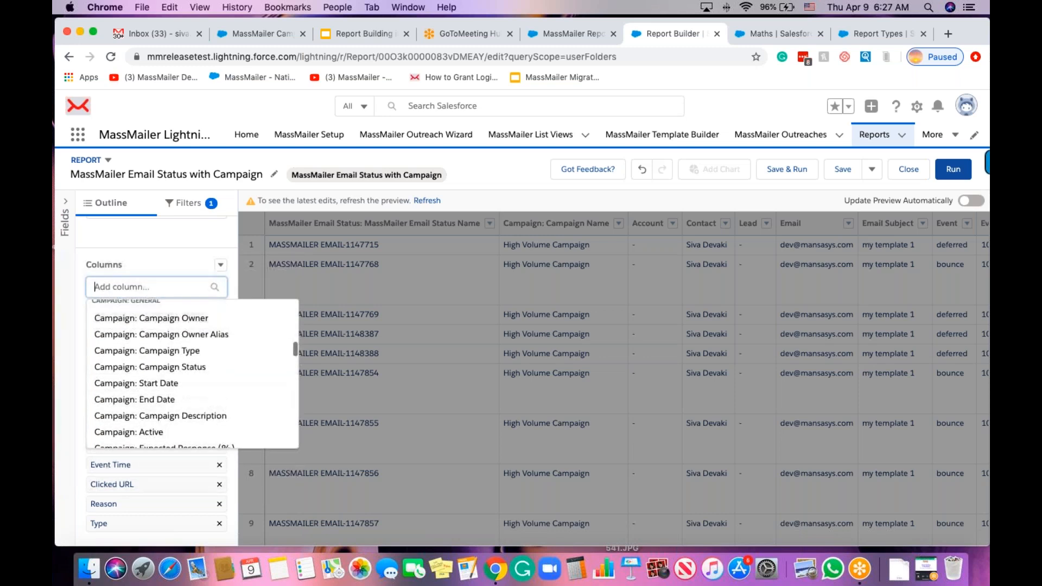
click(169, 260)
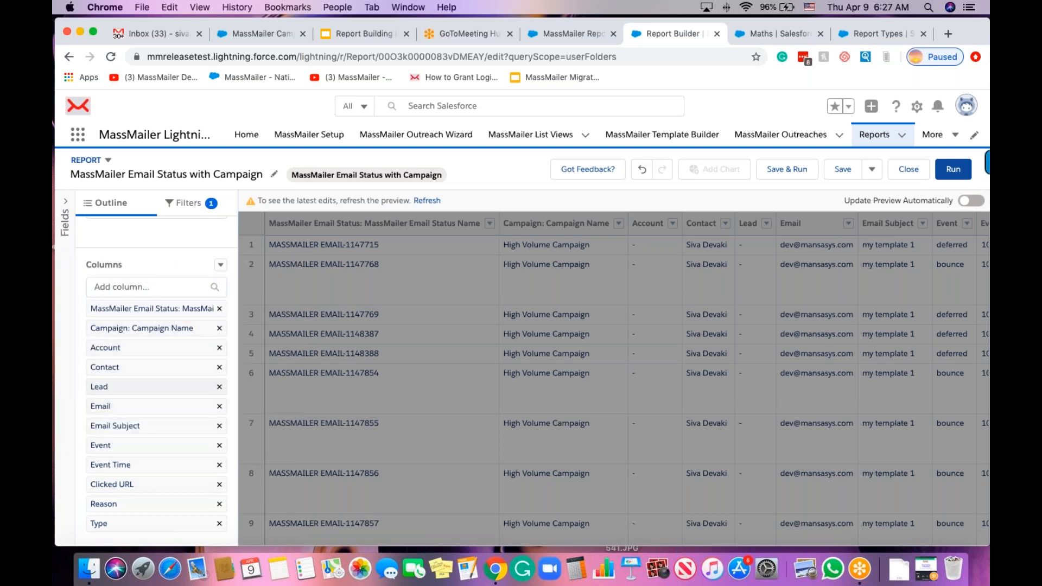
click(951, 172)
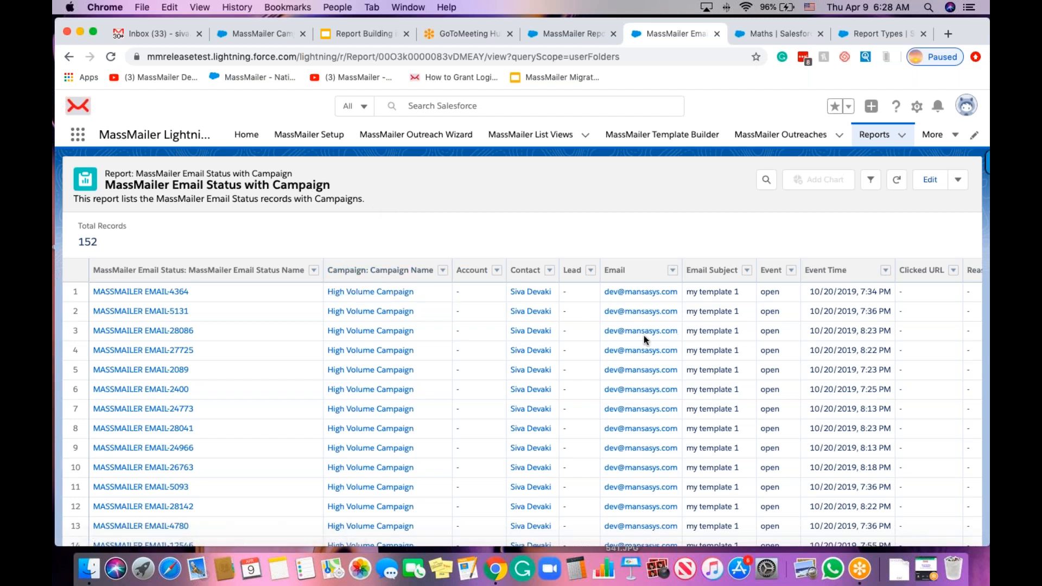
Scan the 152 results sideways, then open the MassMailer Reports folder from All Folders on Reports home.
scroll(847, 358, right, 3)
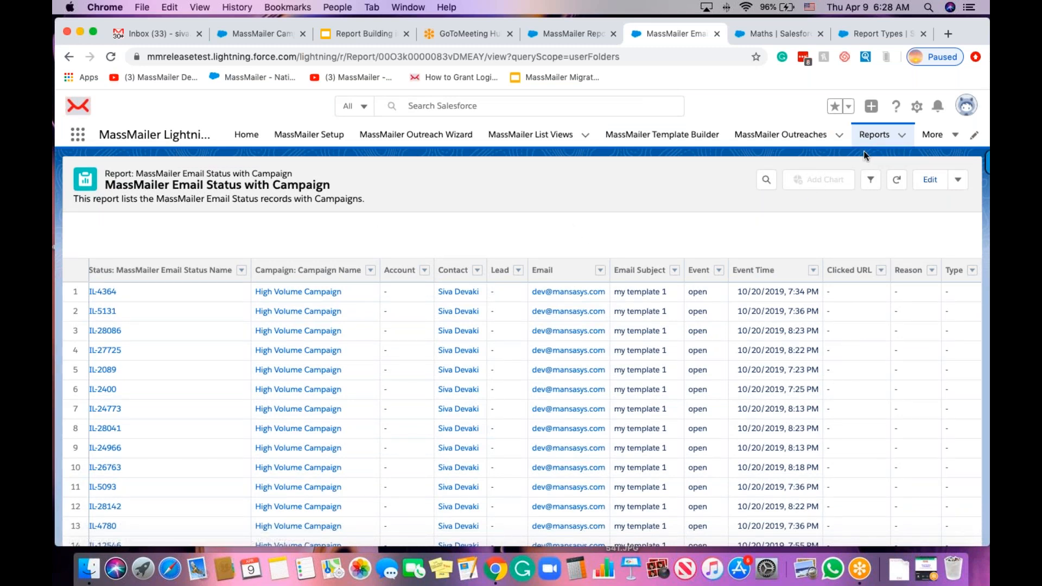
click(869, 137)
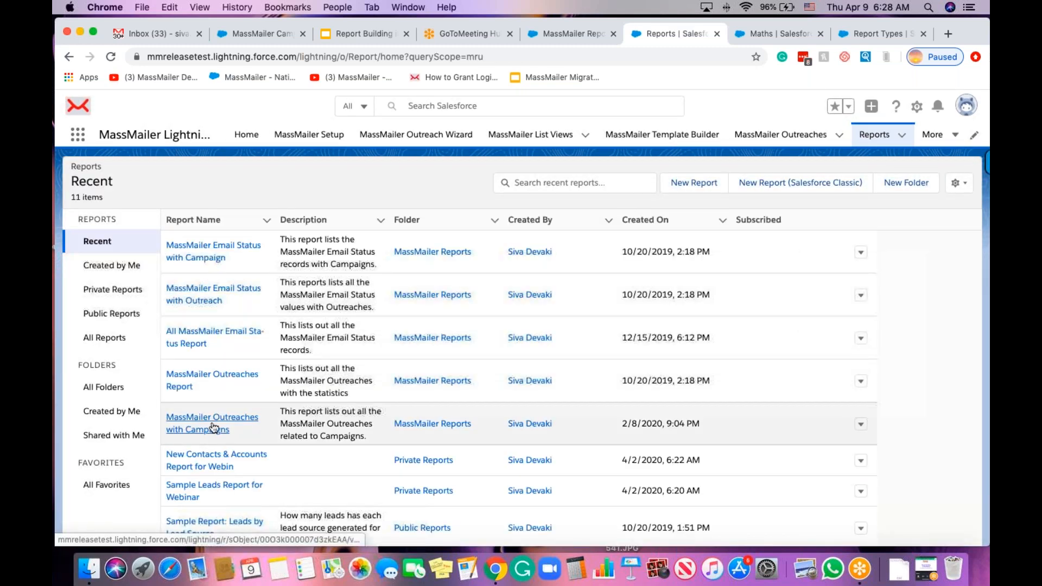
click(110, 390)
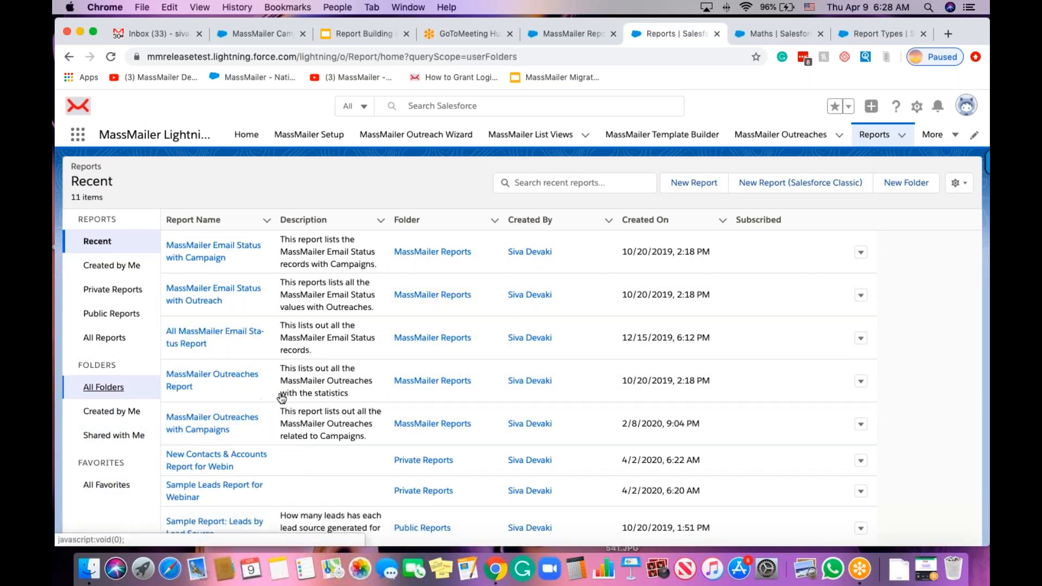
click(233, 242)
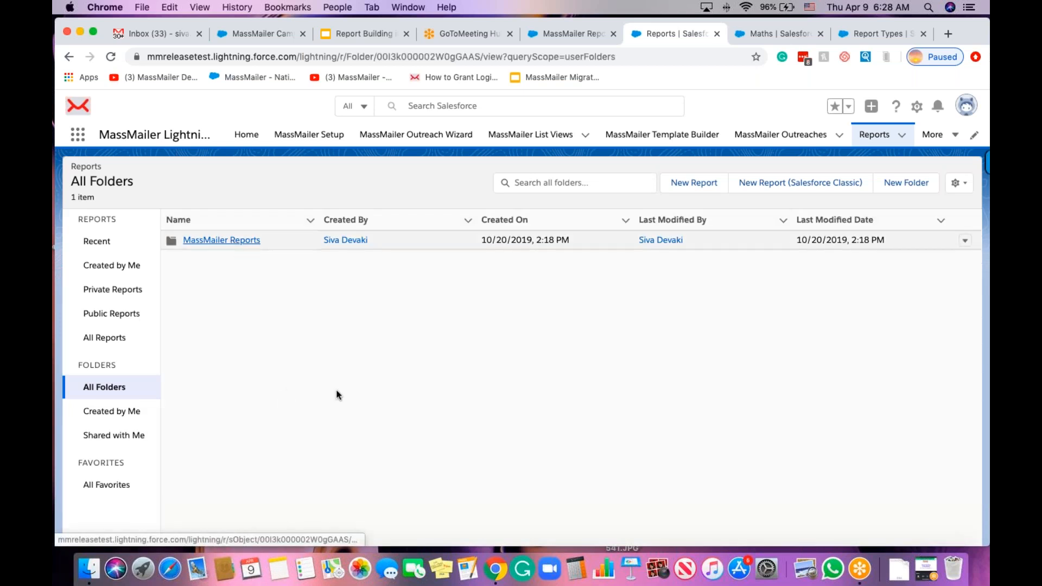
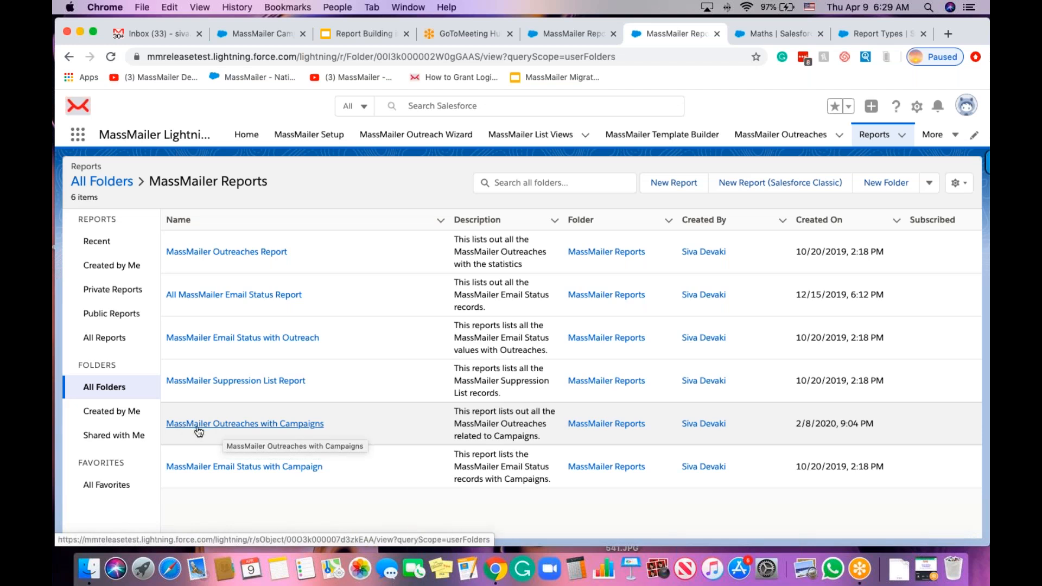
Open the MassMailer Outreaches with Campaigns report, showing 27 records and 209 opens.
click(229, 429)
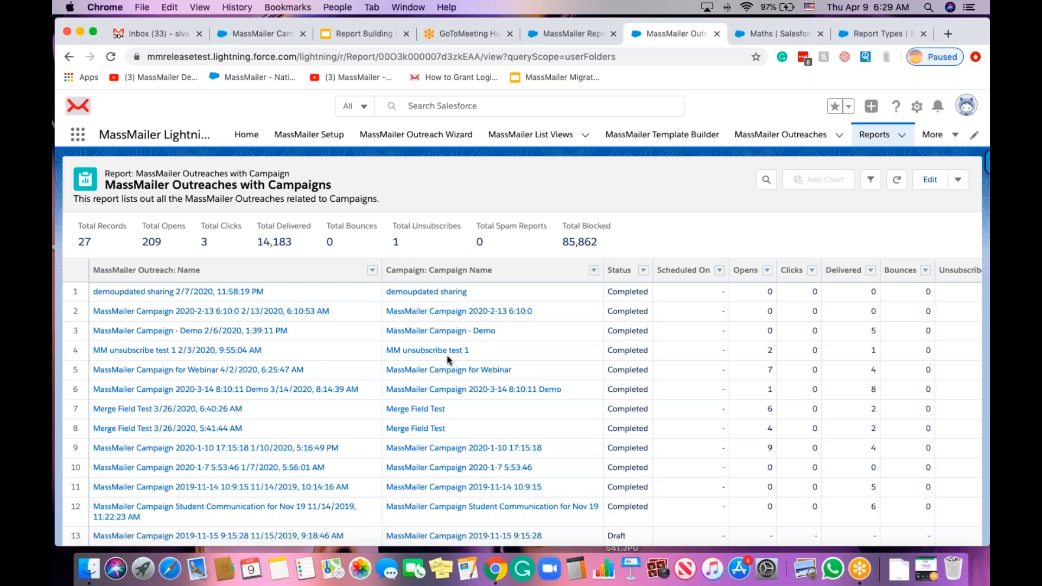
Review the Opens, Unsubscribes and Unique Opens columns, then open the report in Report Builder.
scroll(749, 347, right, 5)
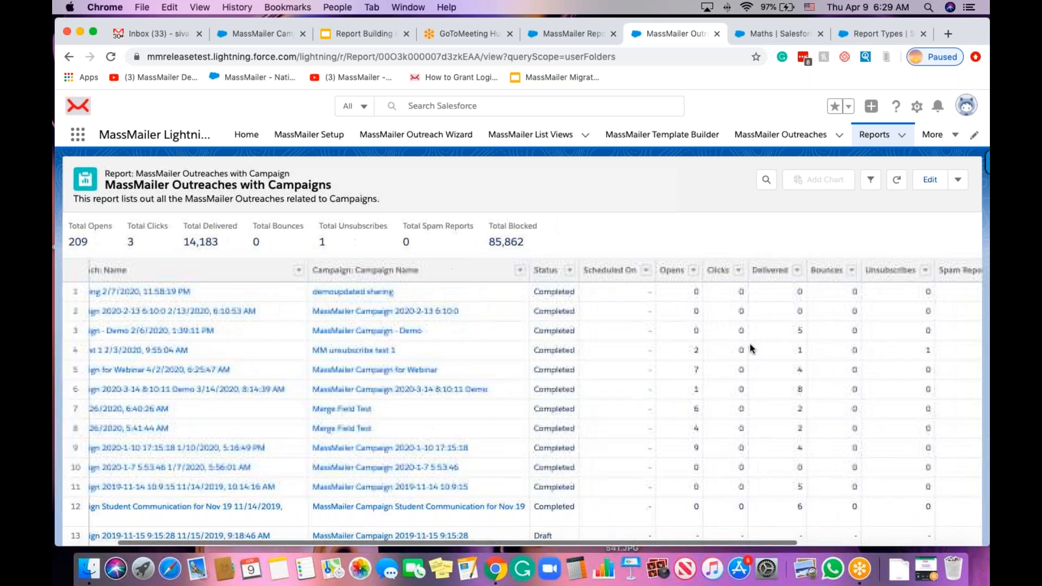
scroll(750, 348, right, 2)
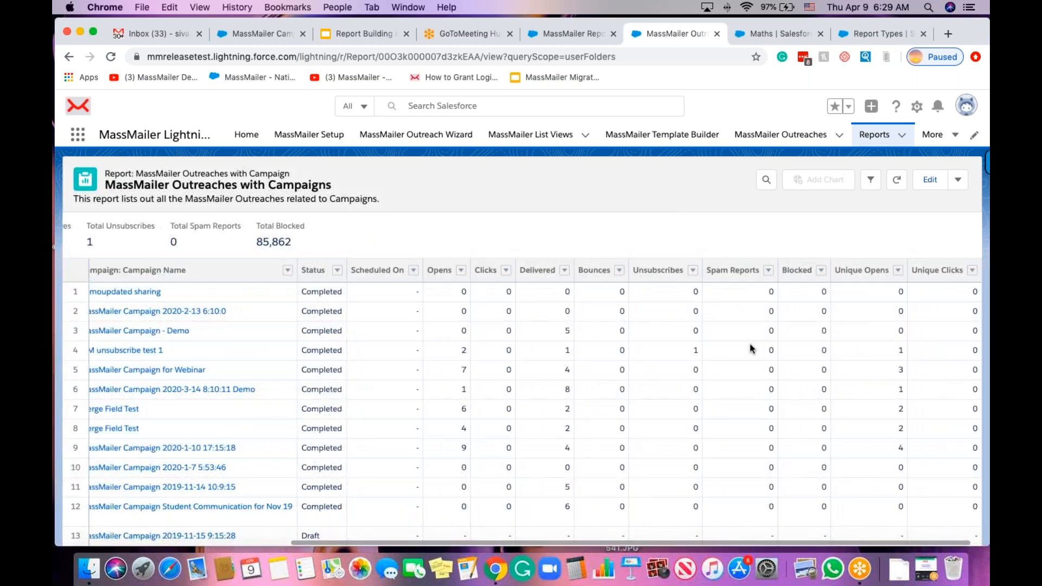
scroll(428, 357, left, 6)
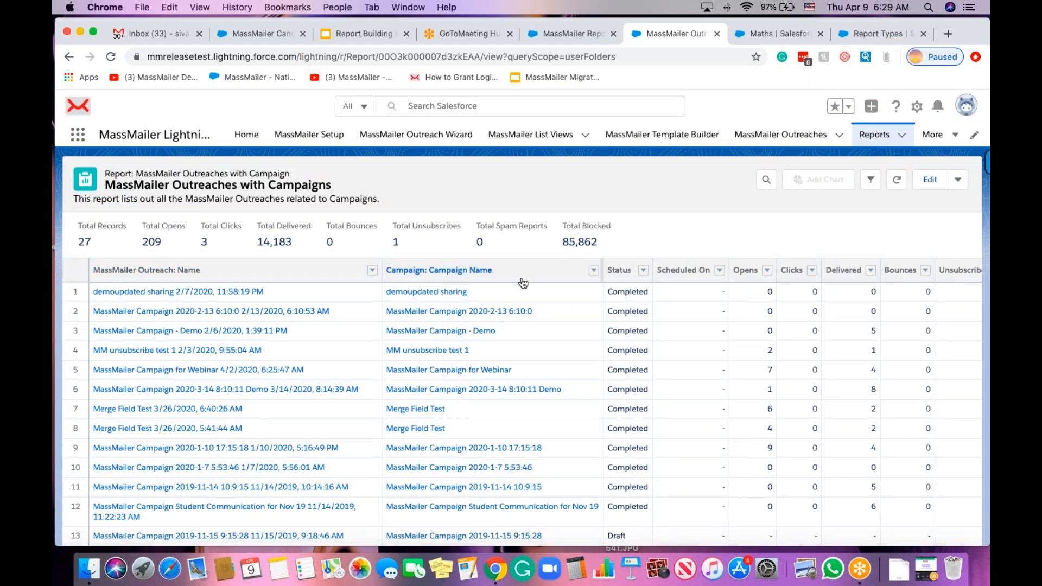
click(928, 181)
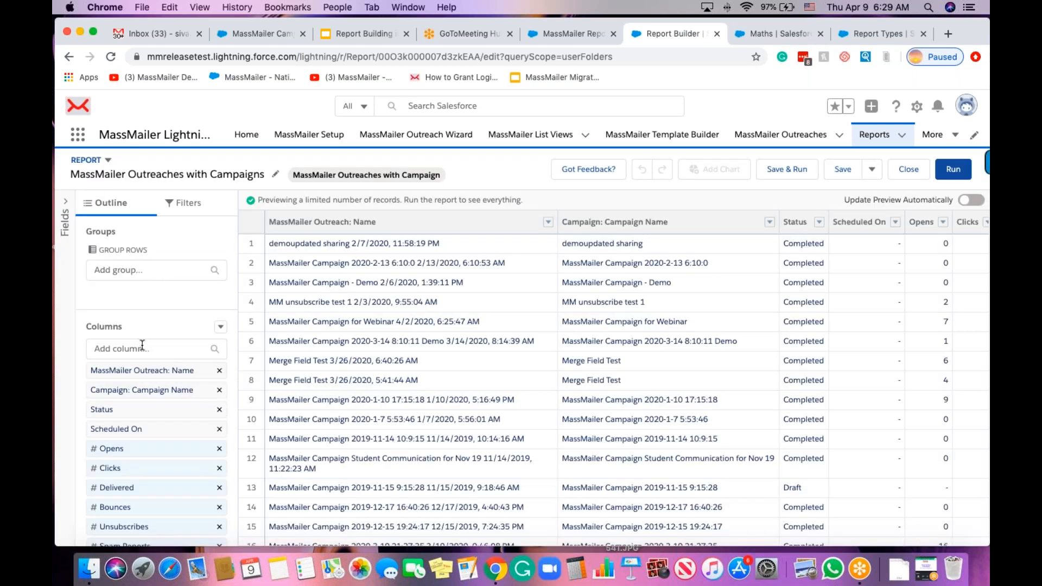
Browse the Add column field list without adding any, then return to the Recent reports list.
click(142, 348)
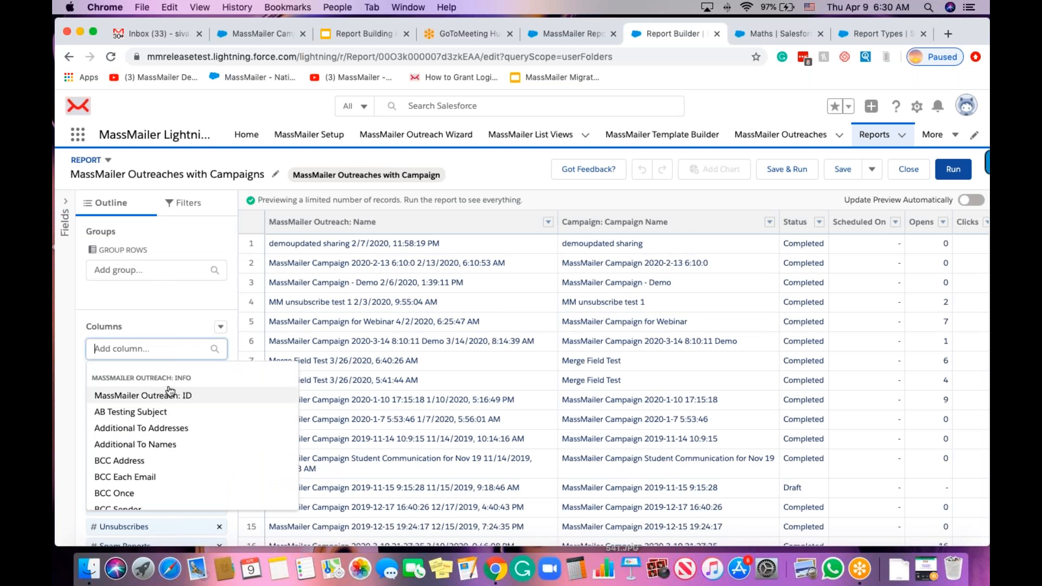
scroll(192, 470, down, 15)
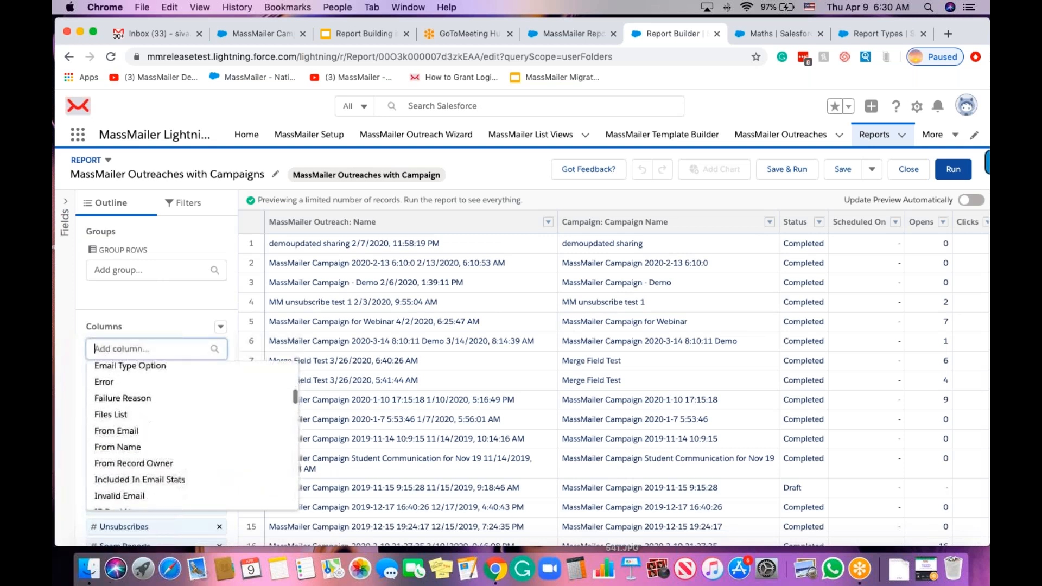
scroll(193, 470, down, 15)
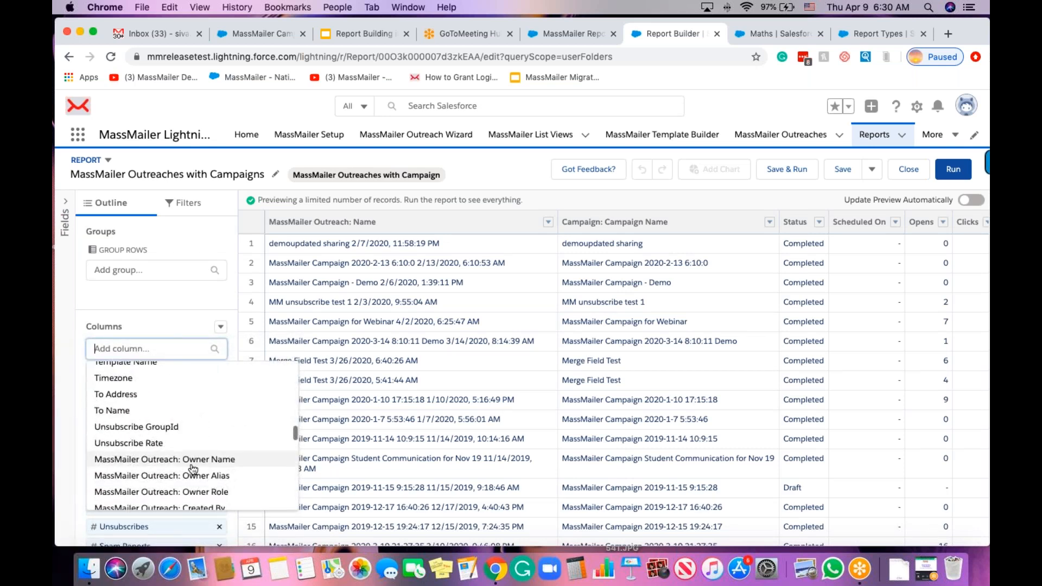
scroll(142, 473, up, 2)
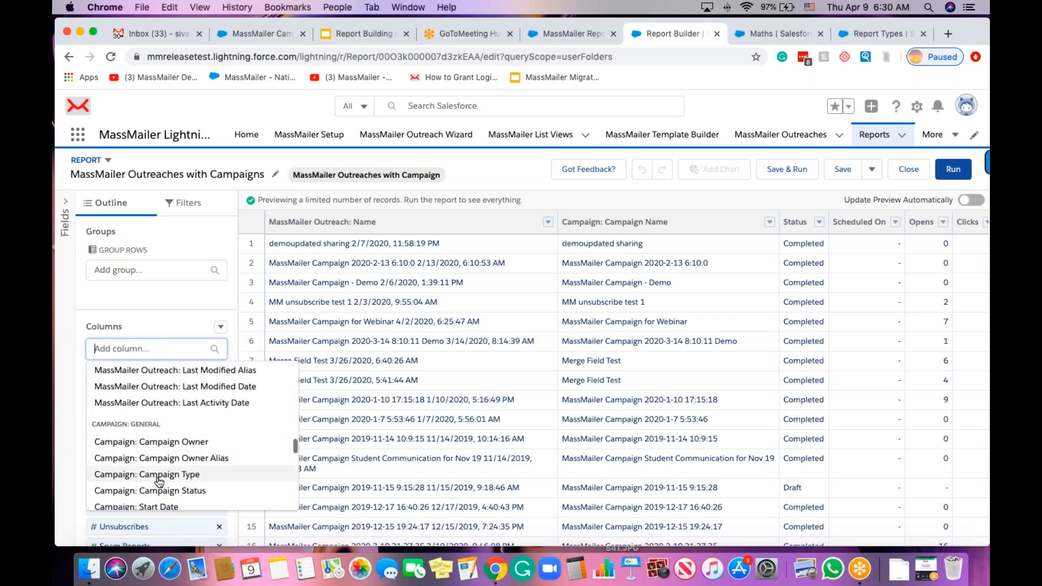
scroll(142, 473, down, 2)
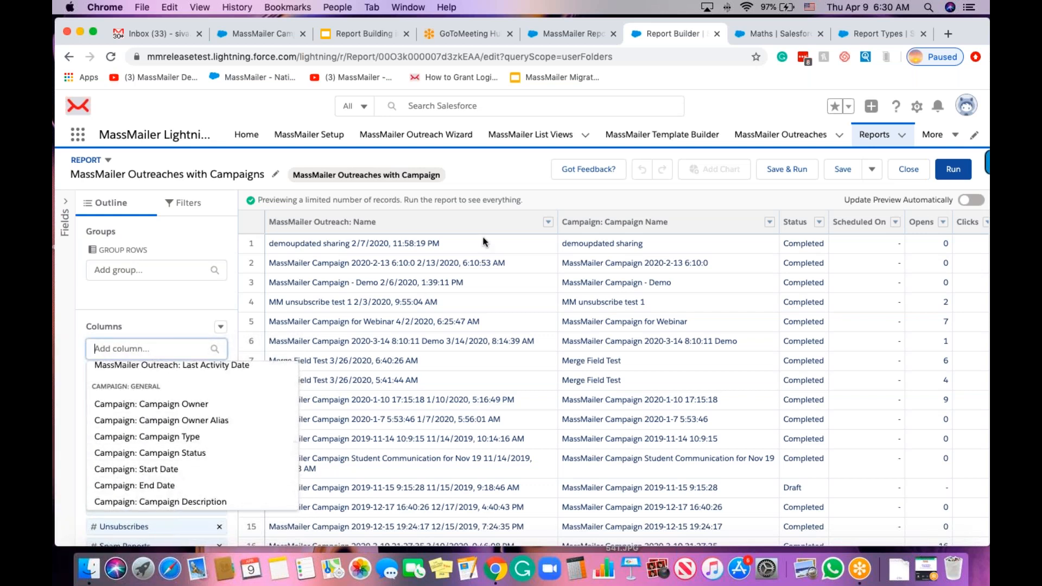
click(872, 136)
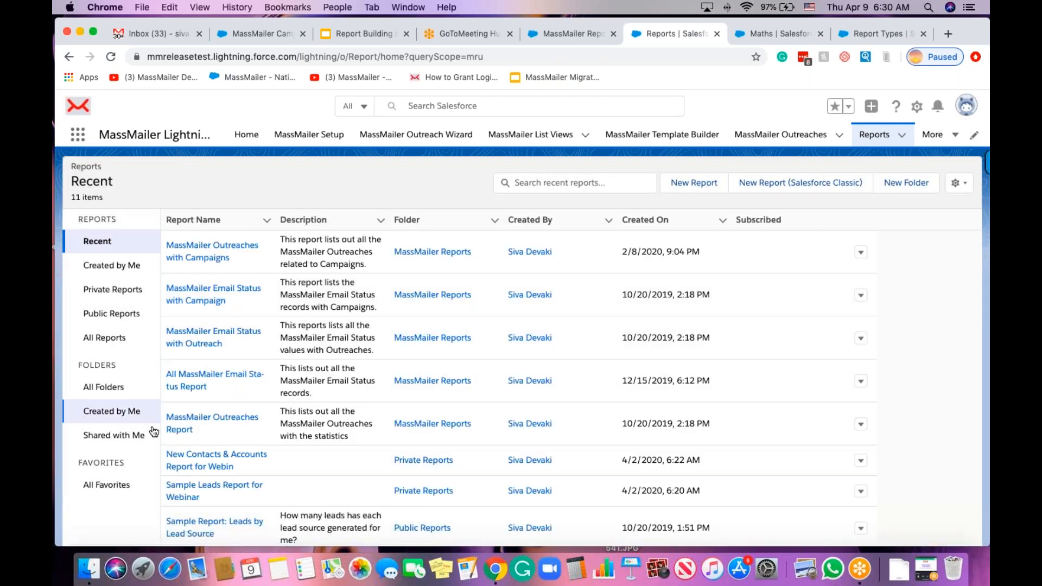
From MassMailer Reports, open the MassMailer Suppression List Report (4 bounce records) in Report Builder.
click(104, 388)
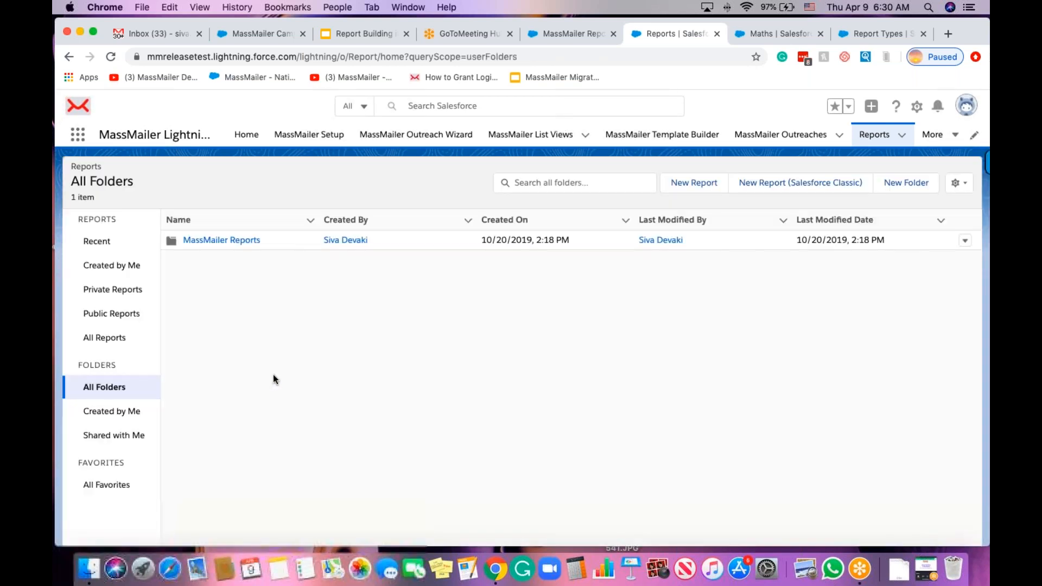
click(223, 240)
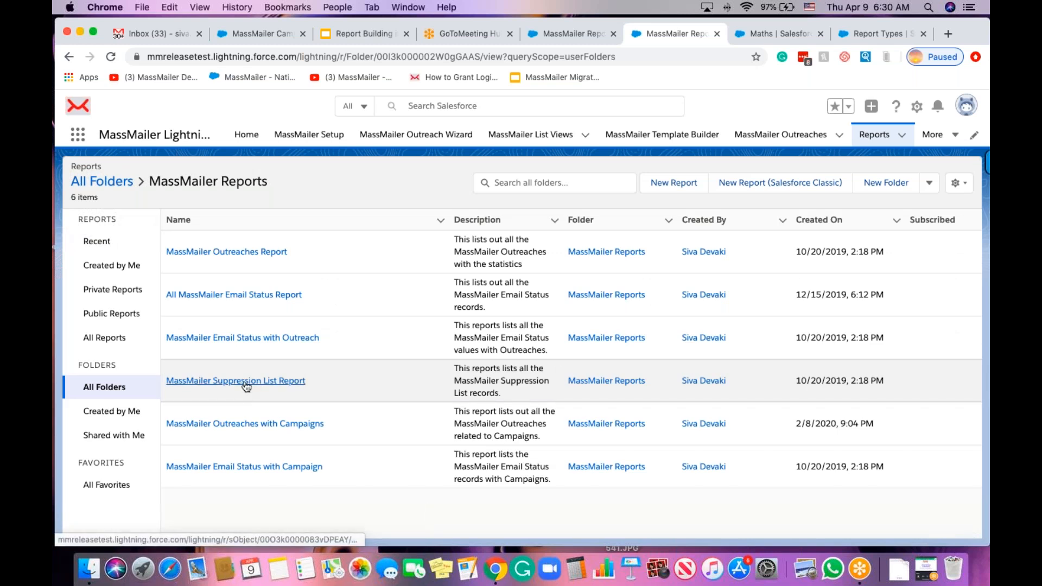
click(246, 384)
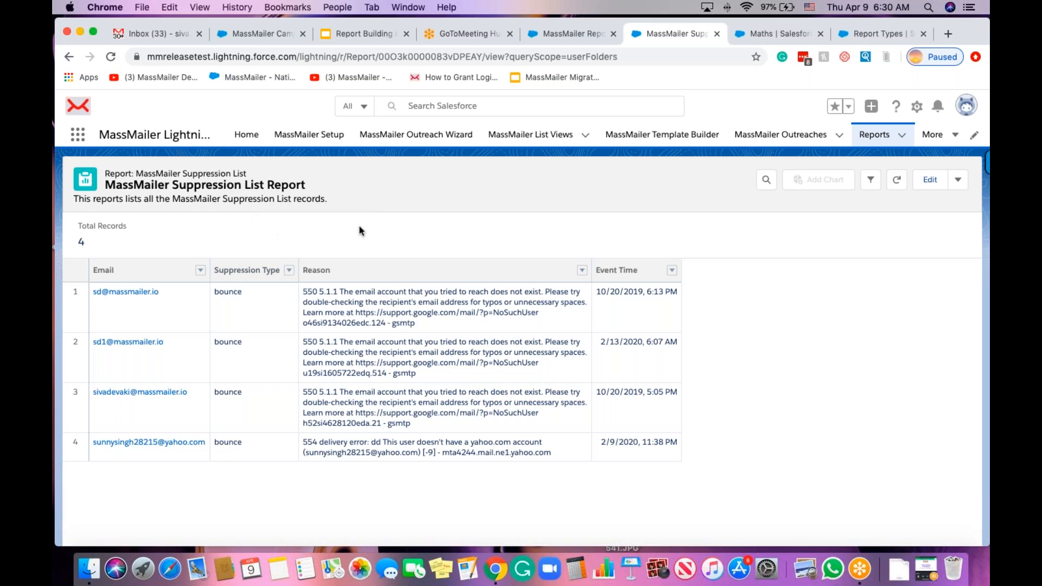
click(931, 180)
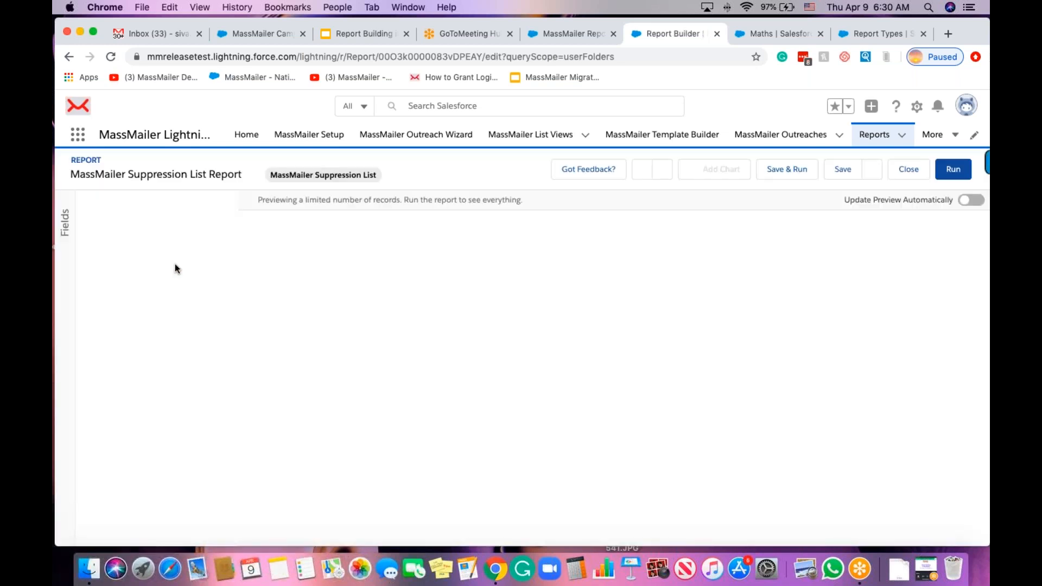
After checking the filters, add Contact and Lead columns and run the suppression report.
click(183, 203)
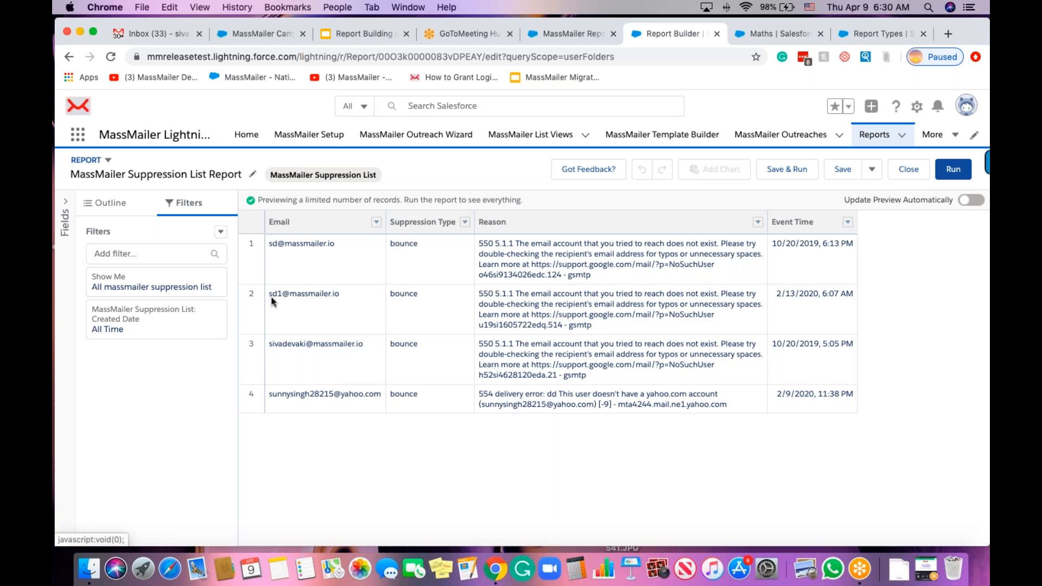
click(117, 205)
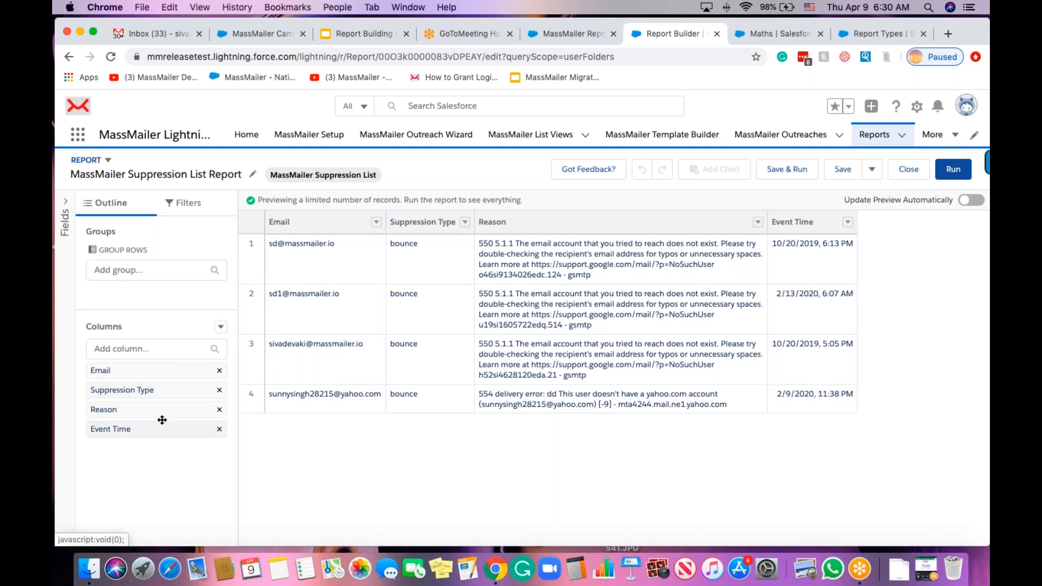
click(126, 348)
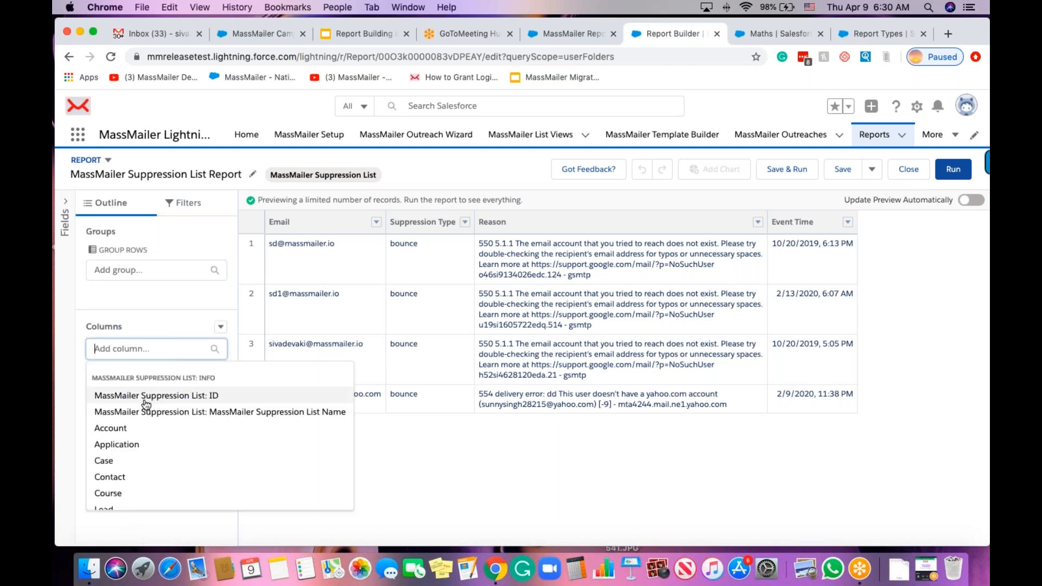
scroll(136, 455, down, 2)
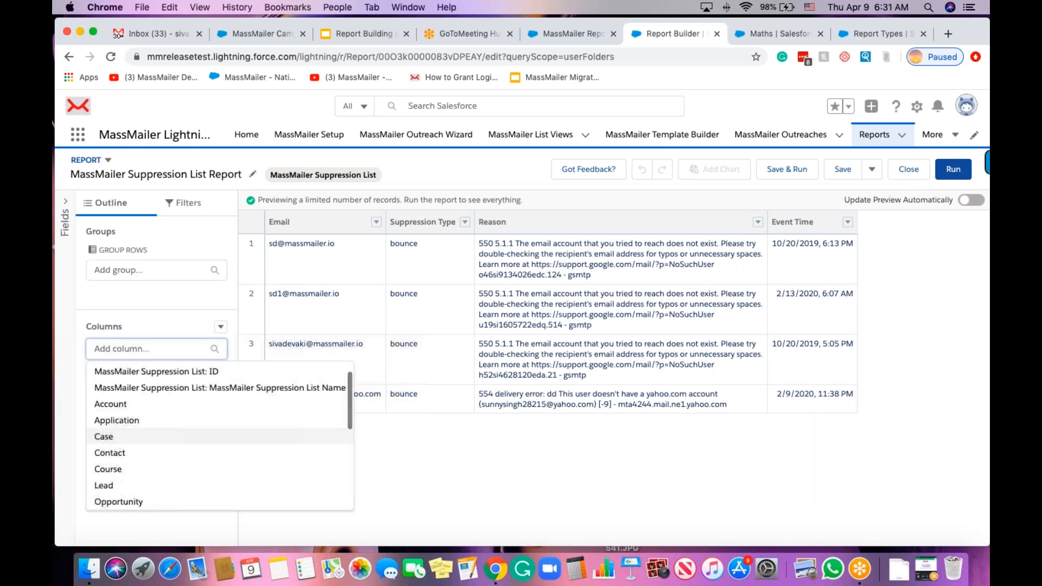
click(118, 450)
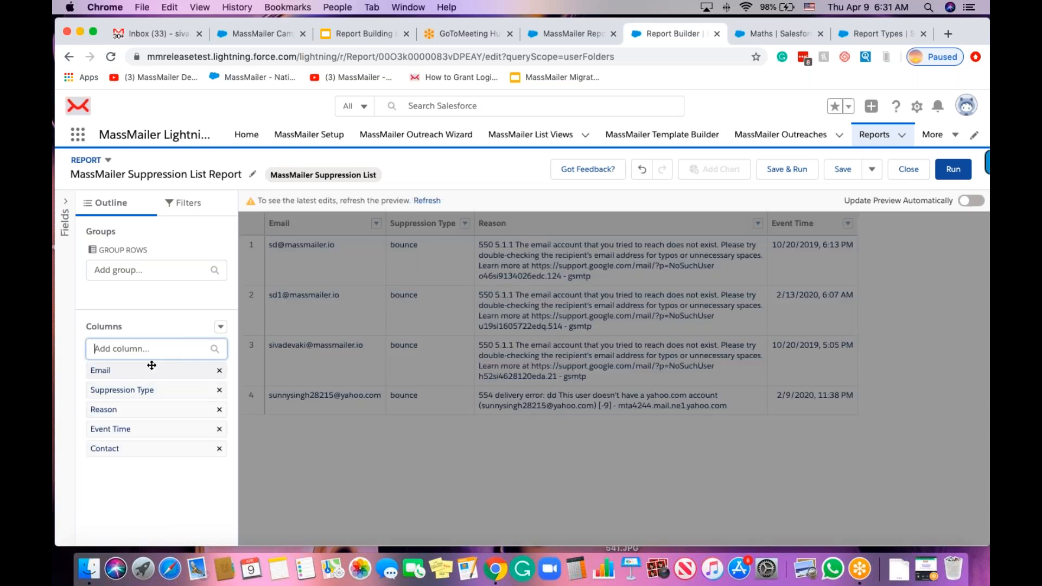
click(152, 344)
scroll(135, 462, down, 2)
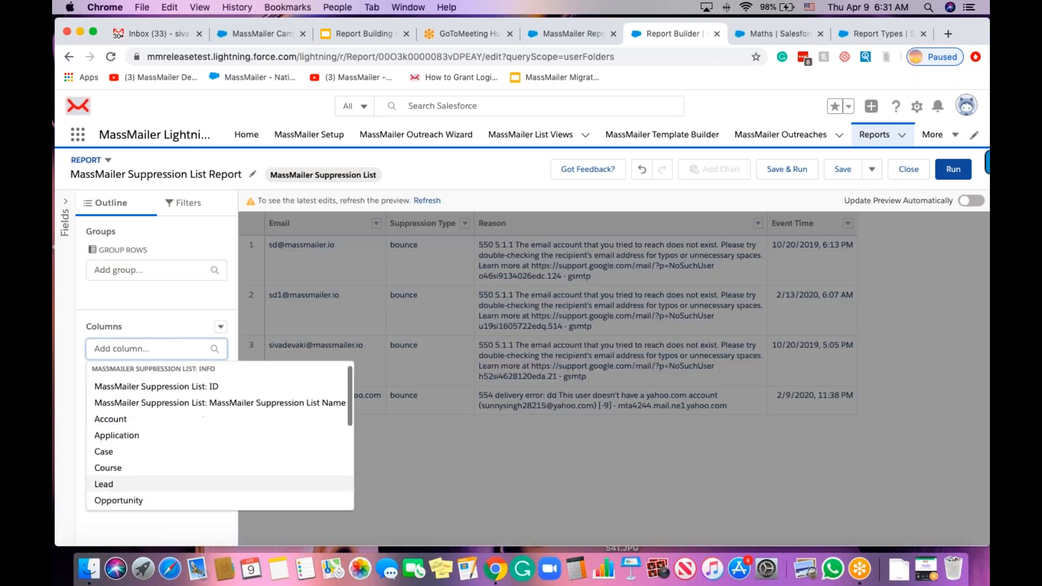
click(130, 470)
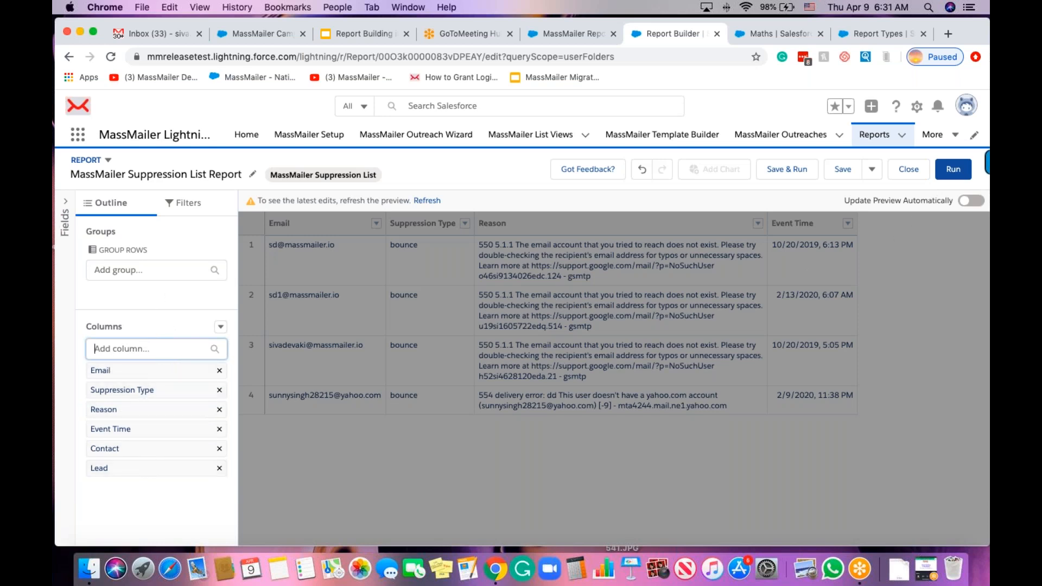
click(953, 169)
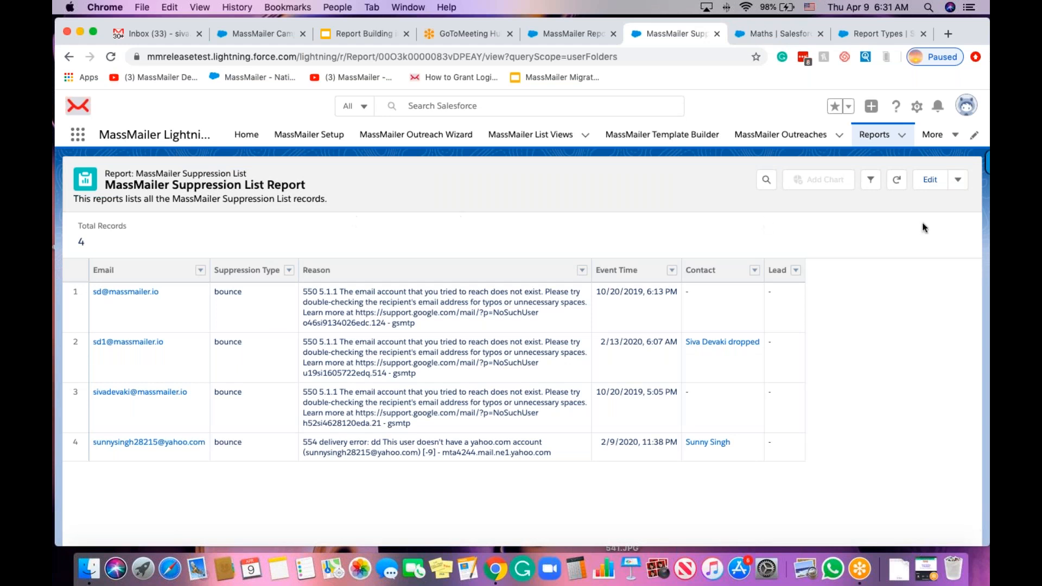
Open the contact linked to the second suppressed address from the report's Contact column.
click(958, 181)
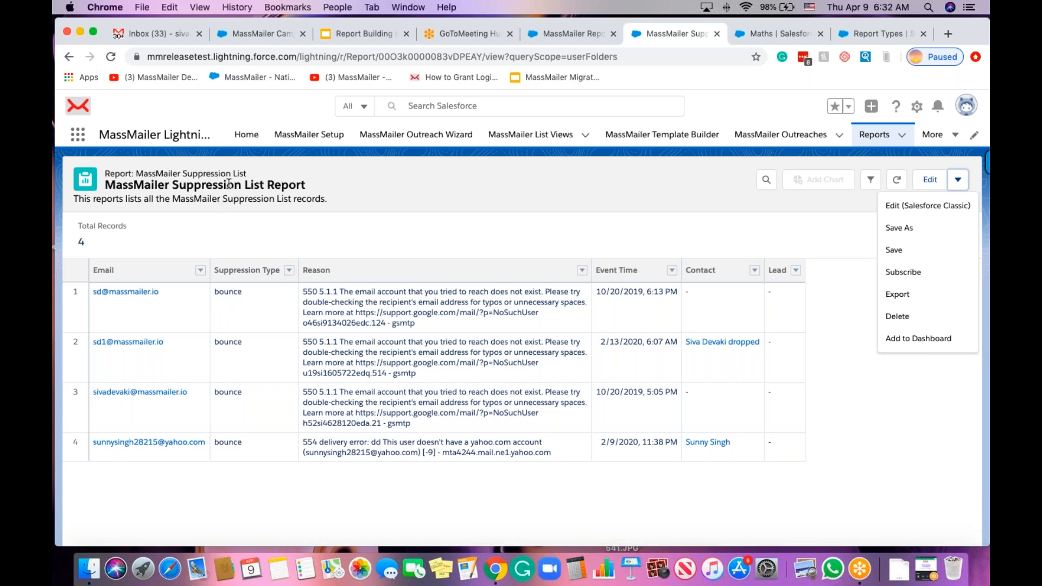
click(267, 232)
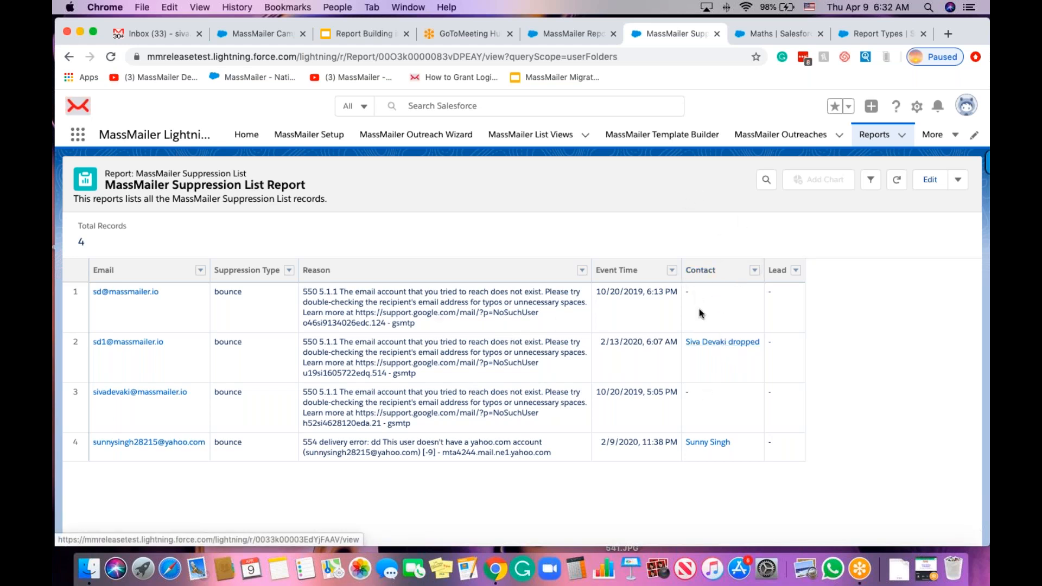
click(700, 343)
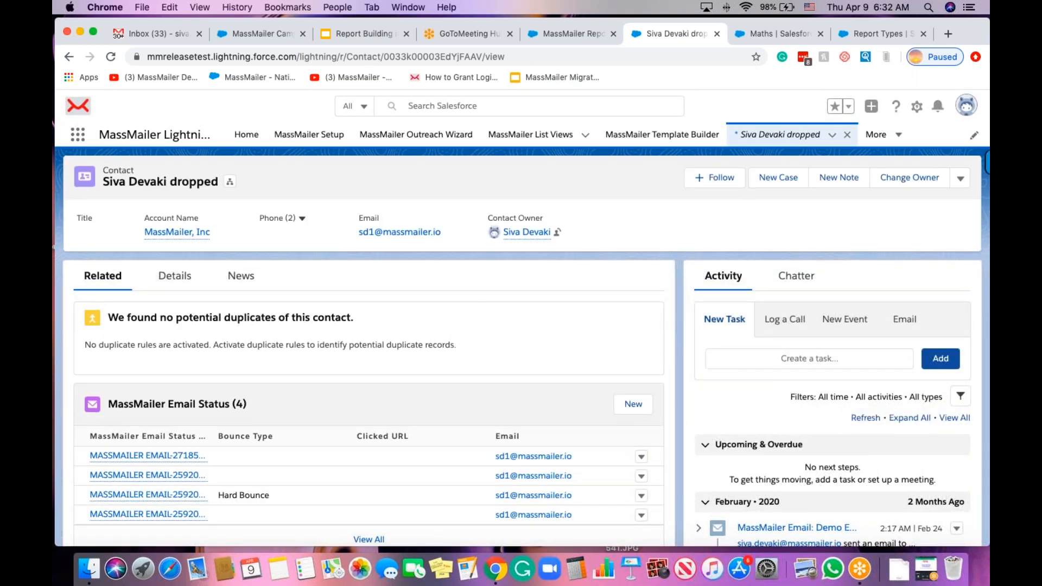
scroll(329, 367, down, 5)
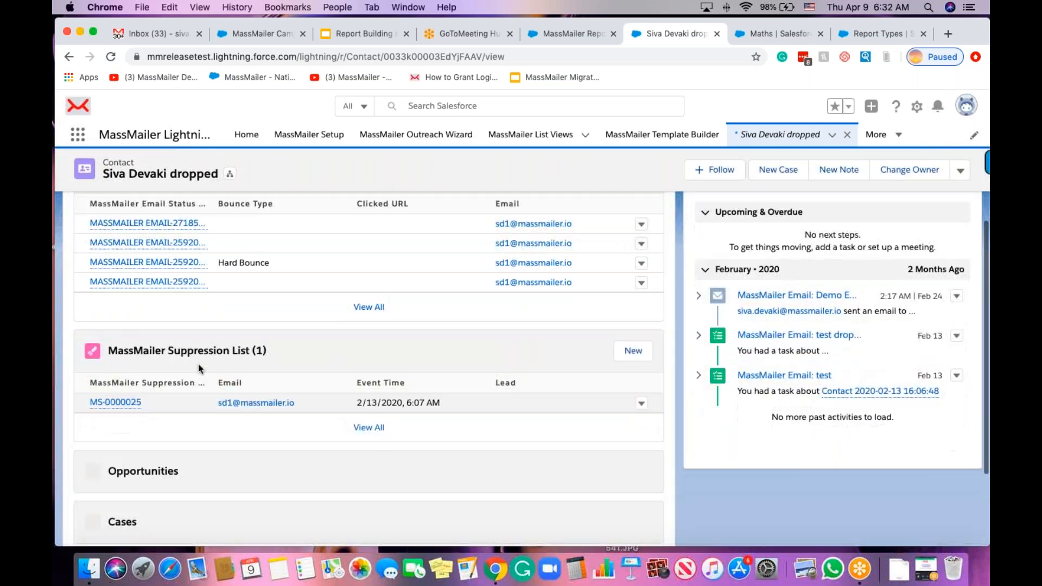
scroll(198, 409, up, 4)
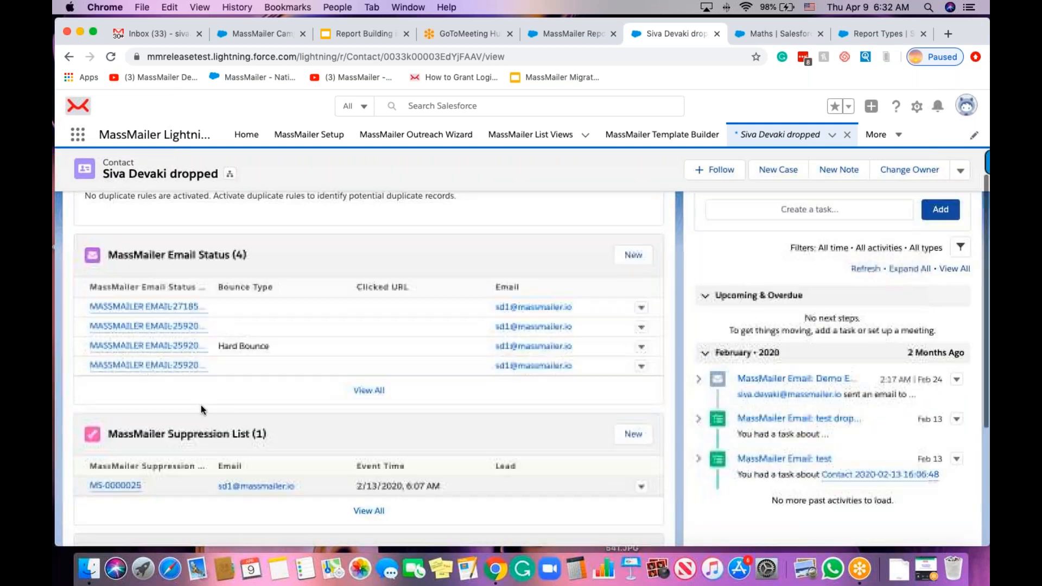
scroll(171, 188, down, 1)
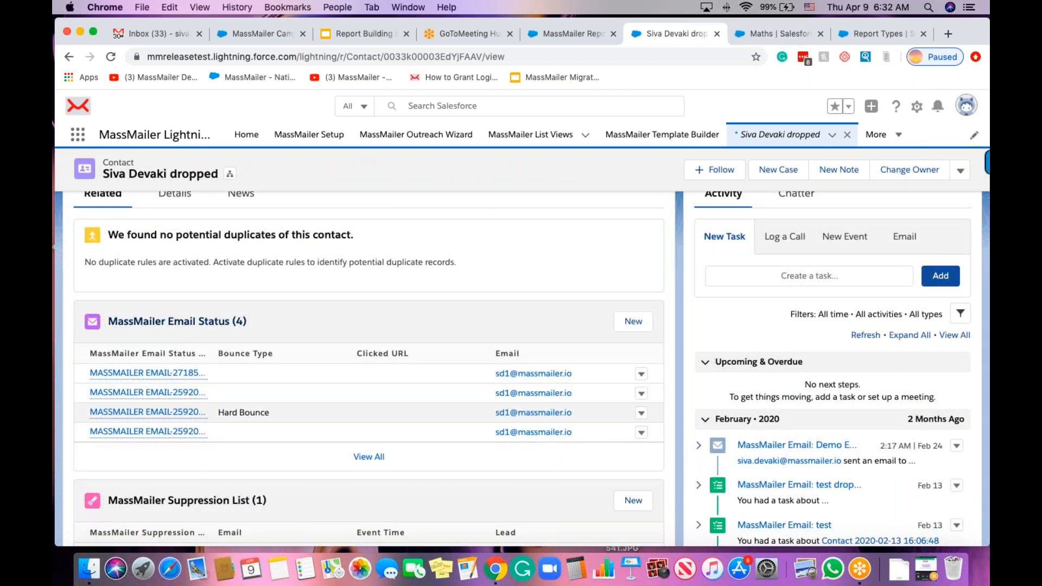
scroll(179, 315, down, 2)
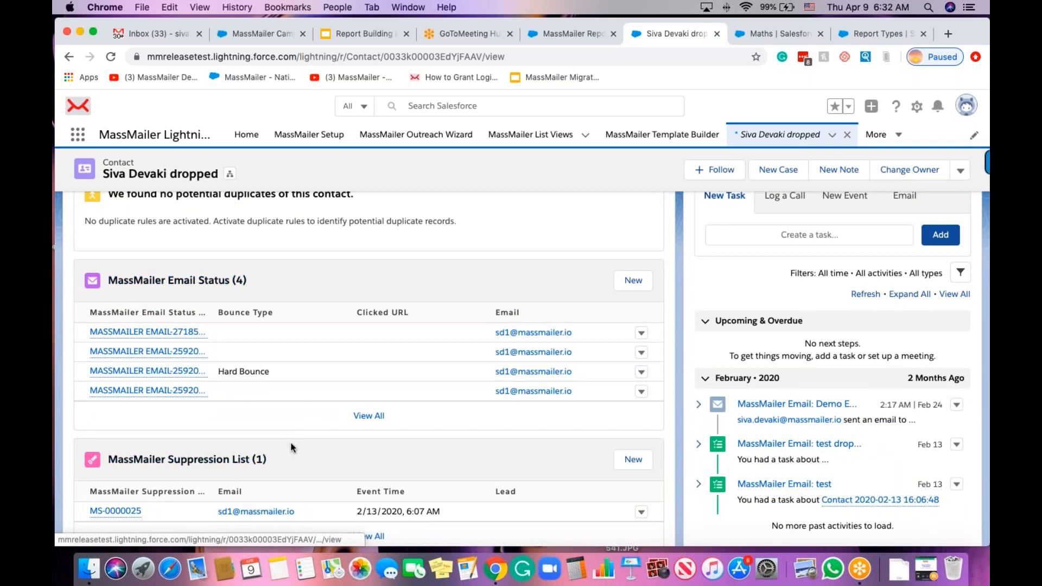
scroll(354, 328, up, 4)
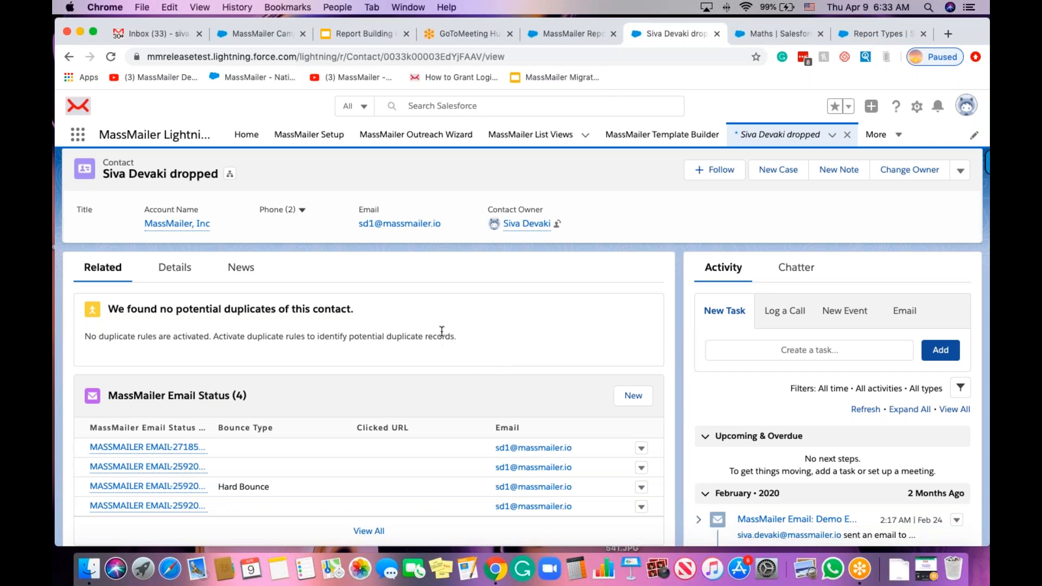
Go back to MassMailer Outreaches and open the MassMailer Campaign 2020-4-7 22:13:1 record.
click(260, 31)
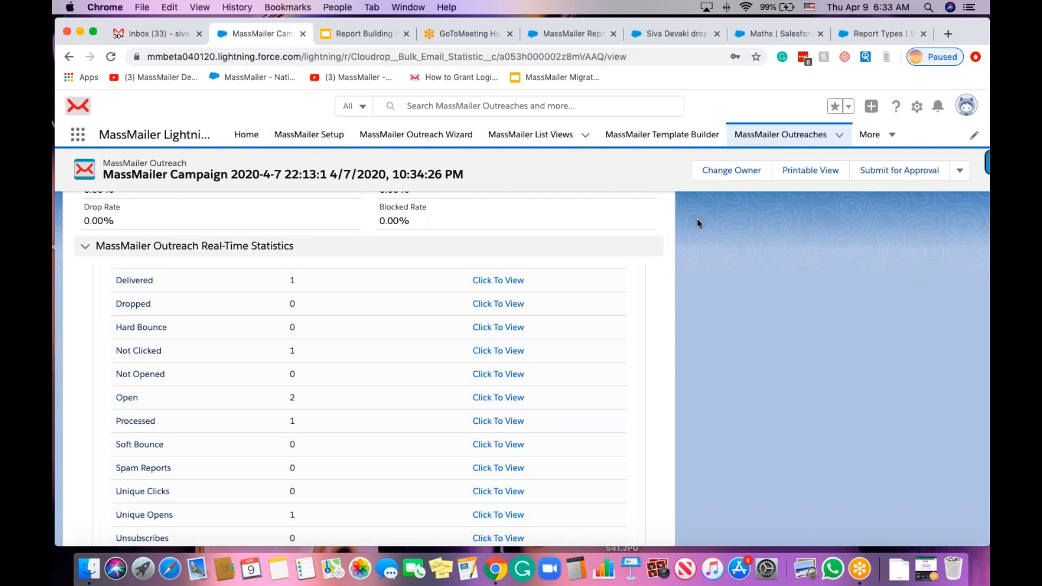
scroll(696, 219, up, 5)
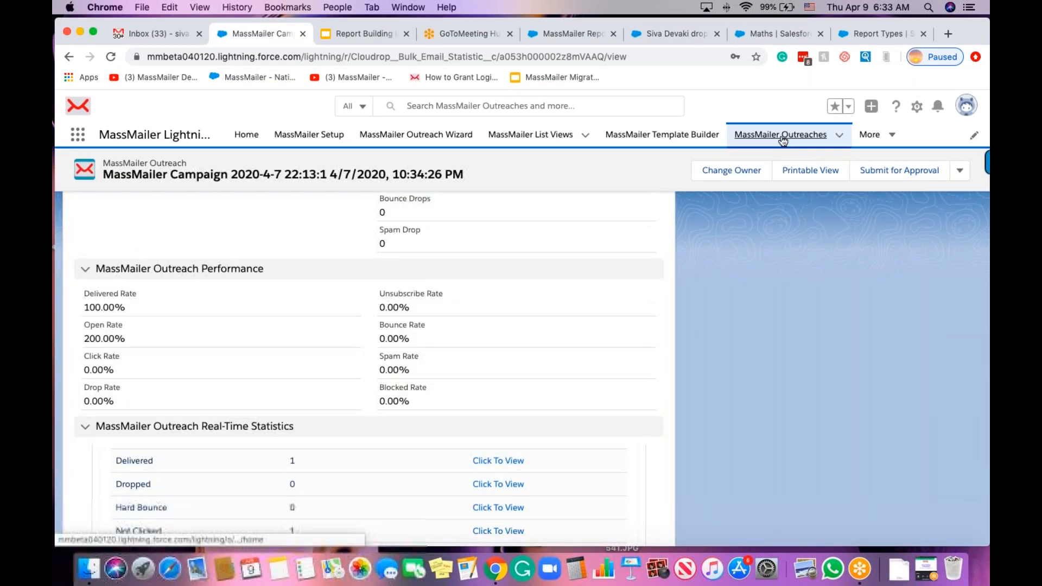
click(783, 137)
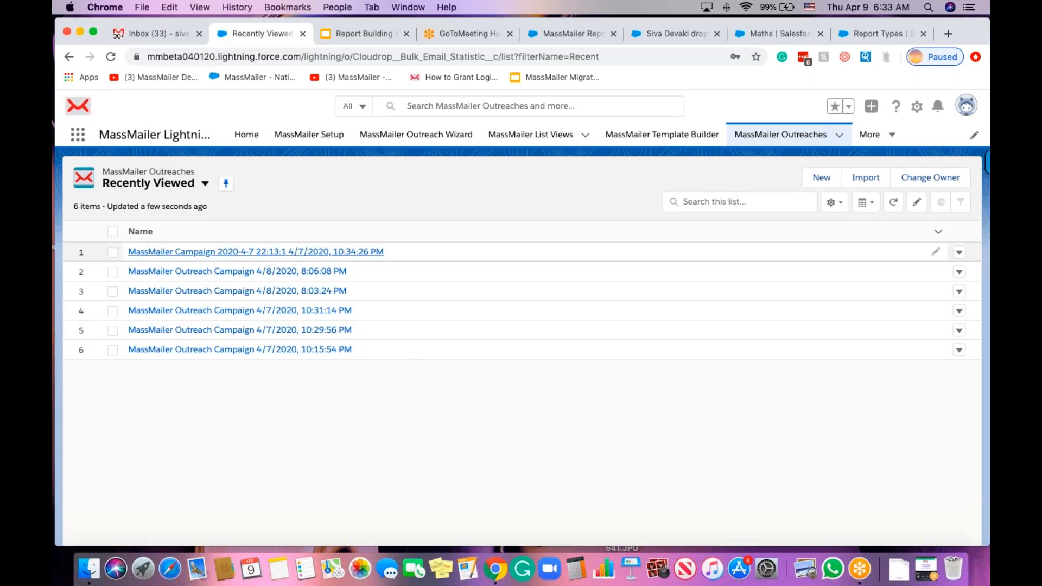
click(255, 252)
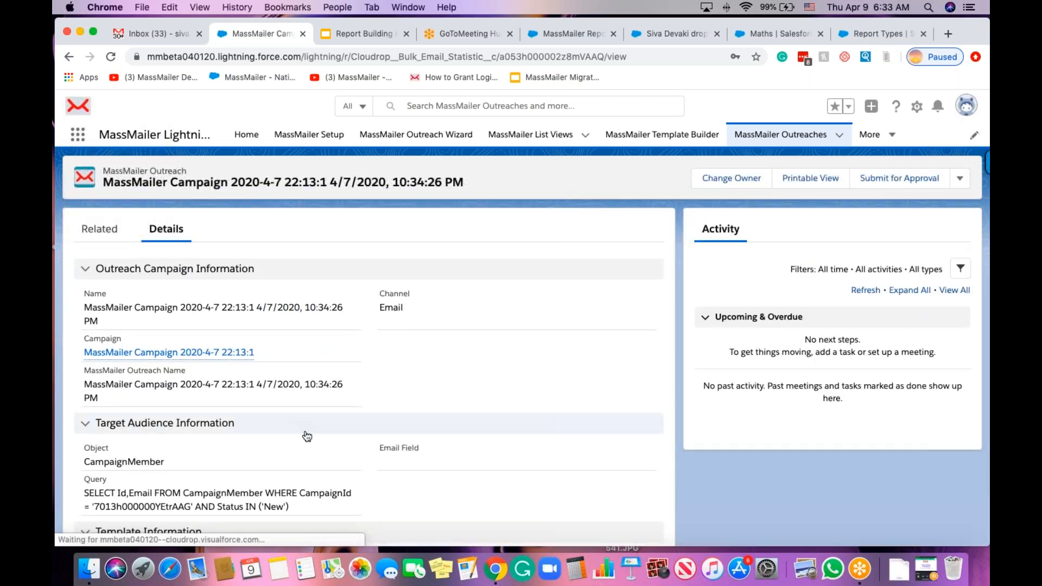
Review its statistics and Real-Time Statistics: 1 delivered, 2 opens, 200.00% open rate.
scroll(303, 431, down, 1)
scroll(308, 435, down, 15)
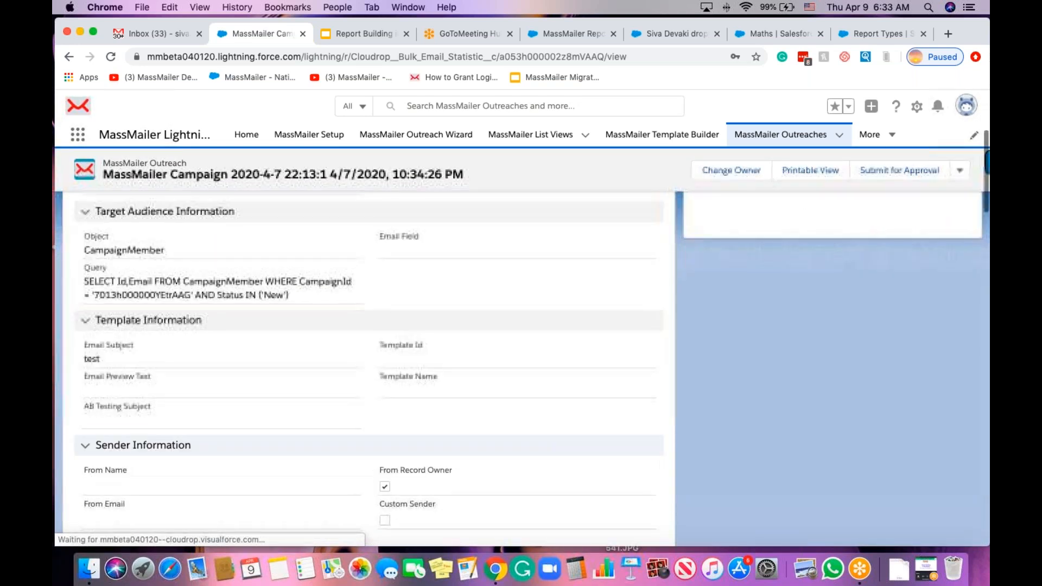
scroll(307, 434, down, 10)
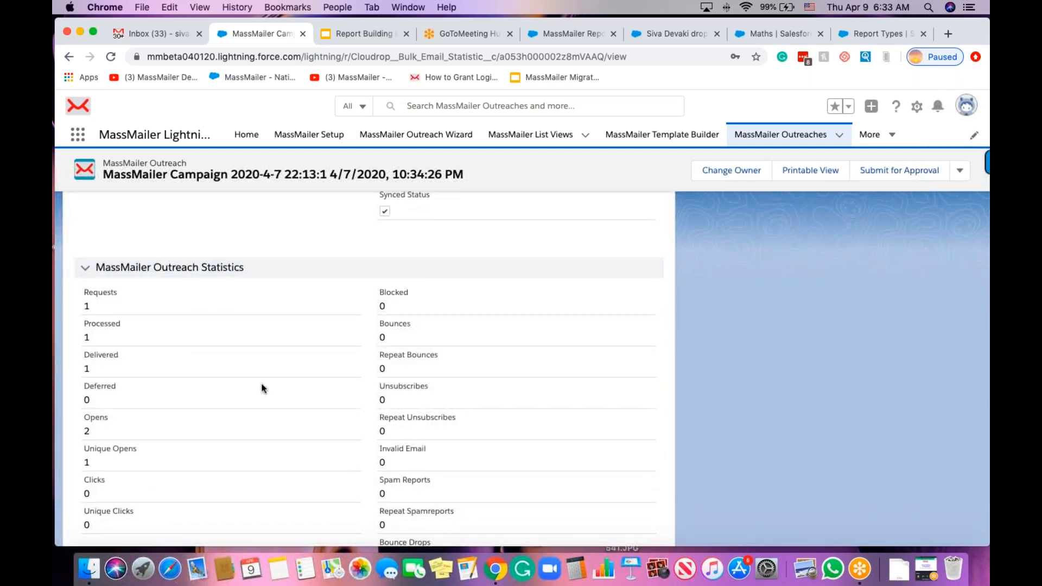
scroll(261, 383, down, 4)
scroll(259, 365, down, 2)
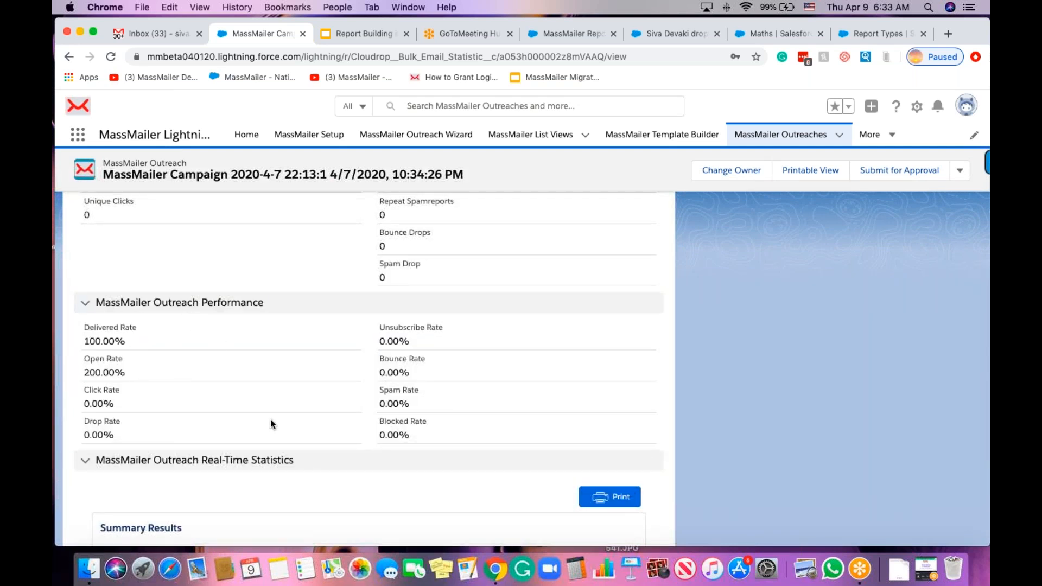
scroll(270, 419, down, 3)
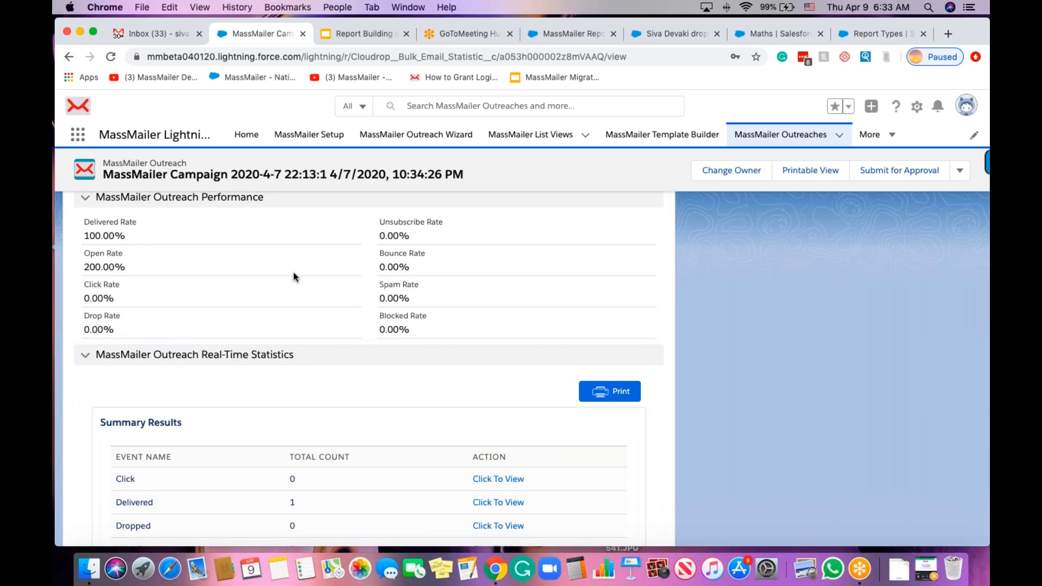
scroll(296, 392, up, 4)
scroll(282, 385, up, 5)
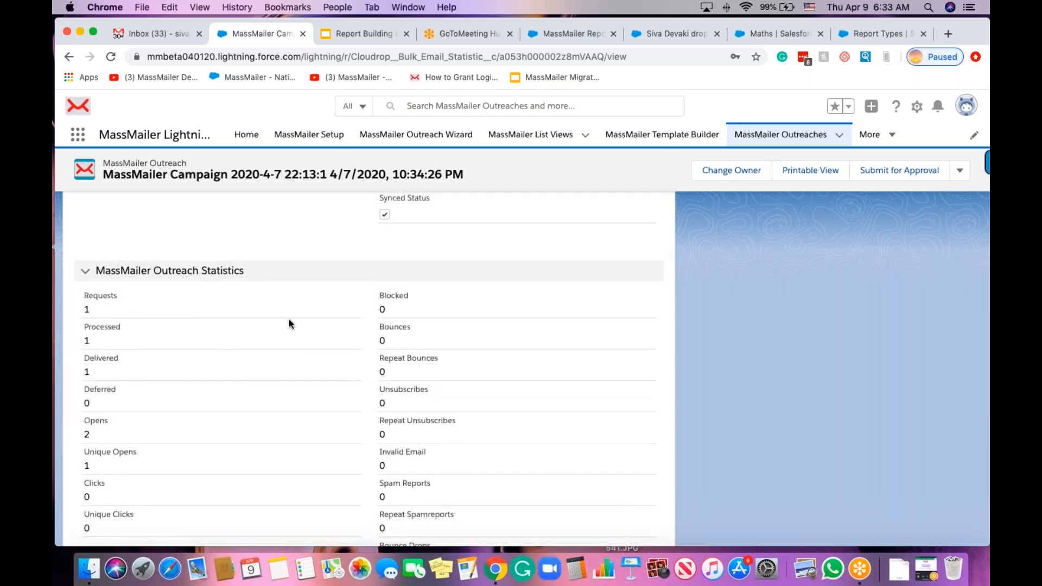
scroll(289, 253, down, 10)
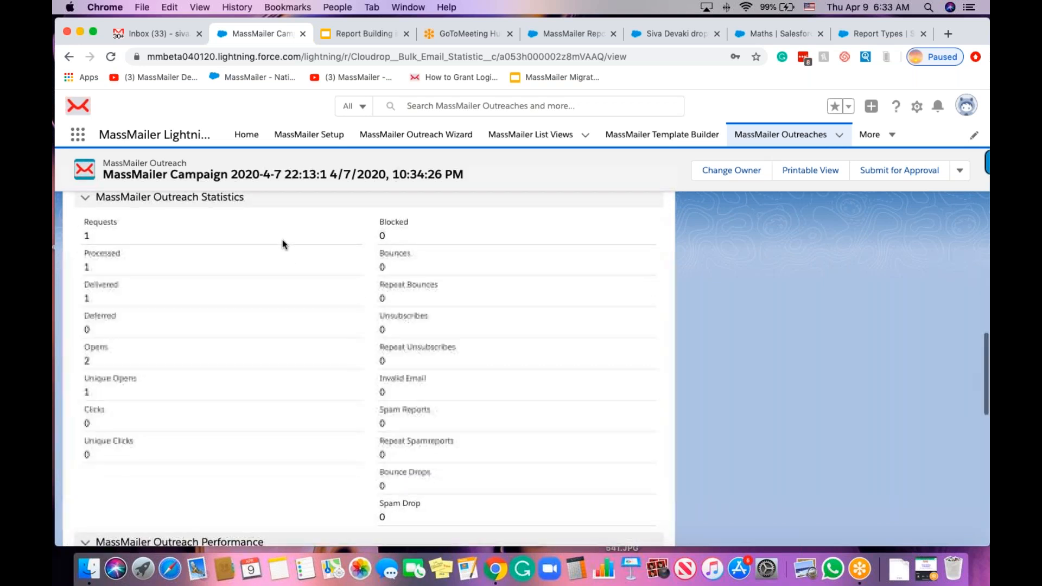
scroll(369, 428, down, 2)
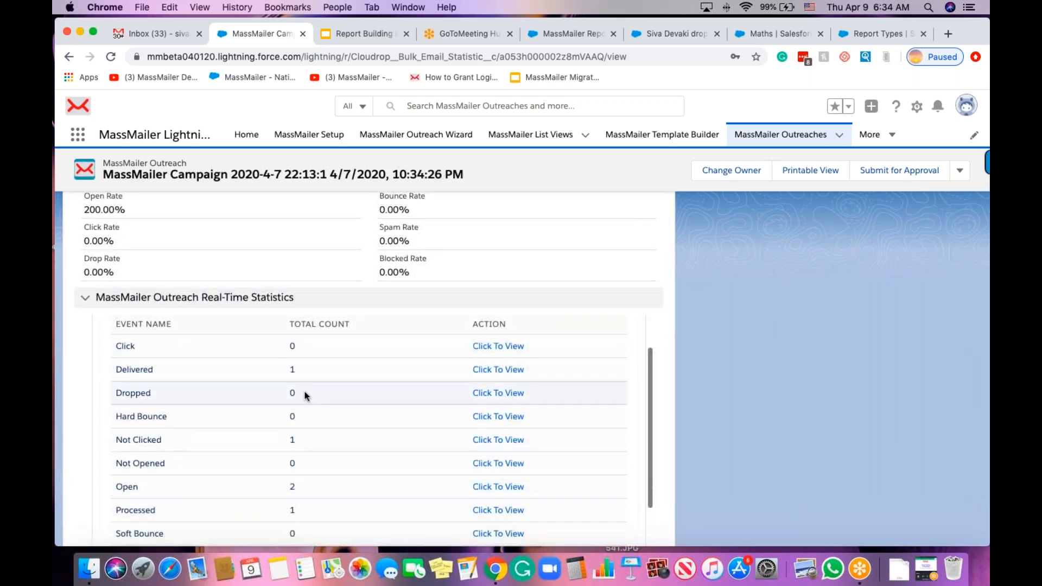
scroll(171, 415, up, 3)
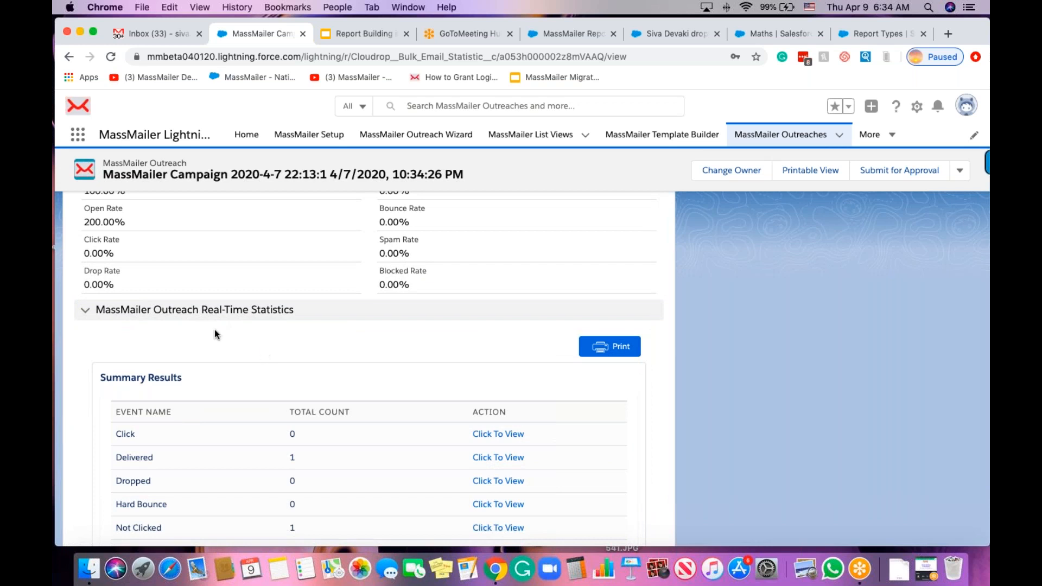
click(606, 351)
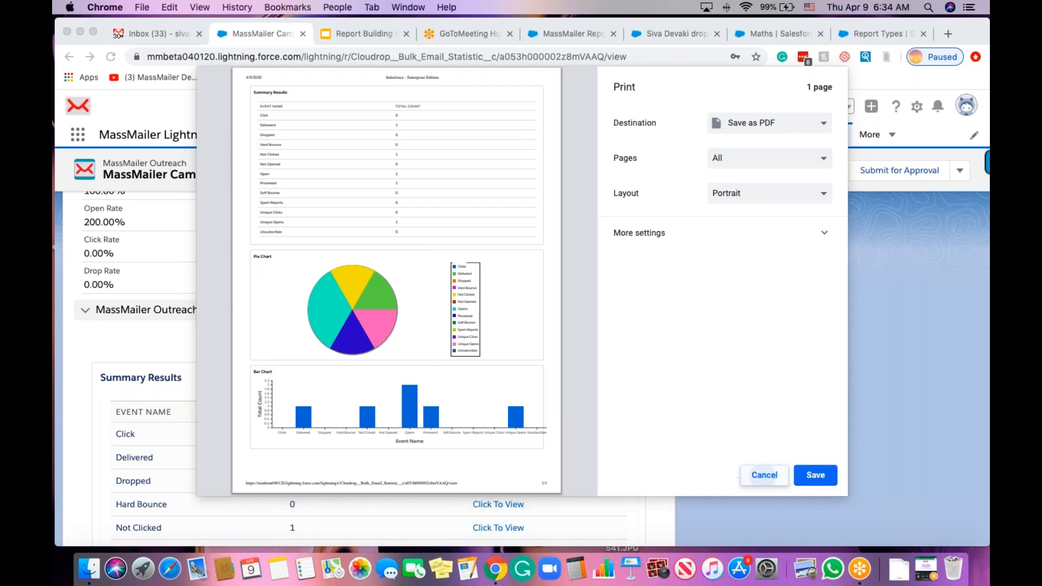
click(764, 476)
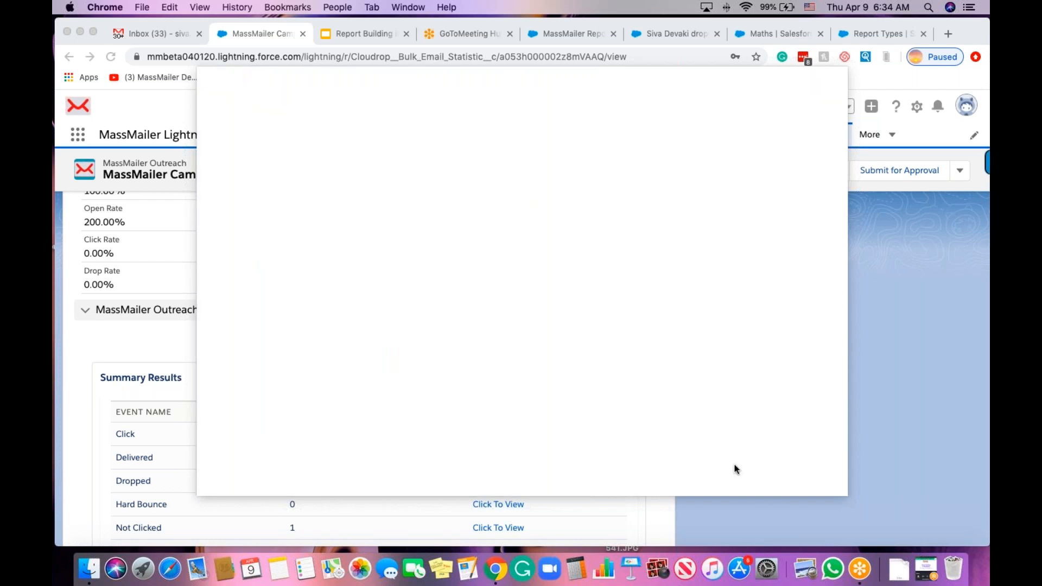
scroll(391, 344, down, 3)
scroll(391, 347, up, 3)
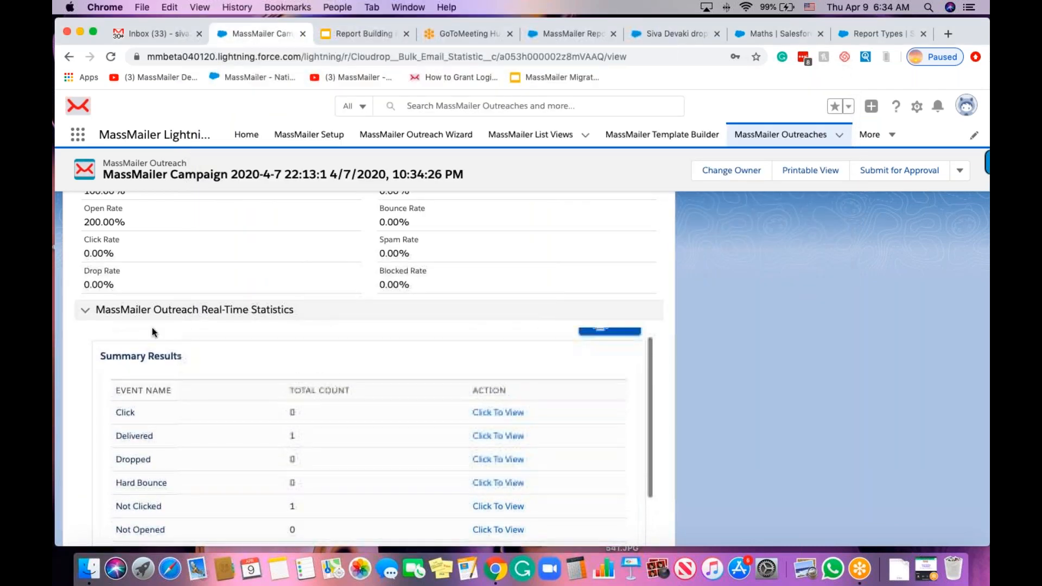
scroll(171, 334, down, 1)
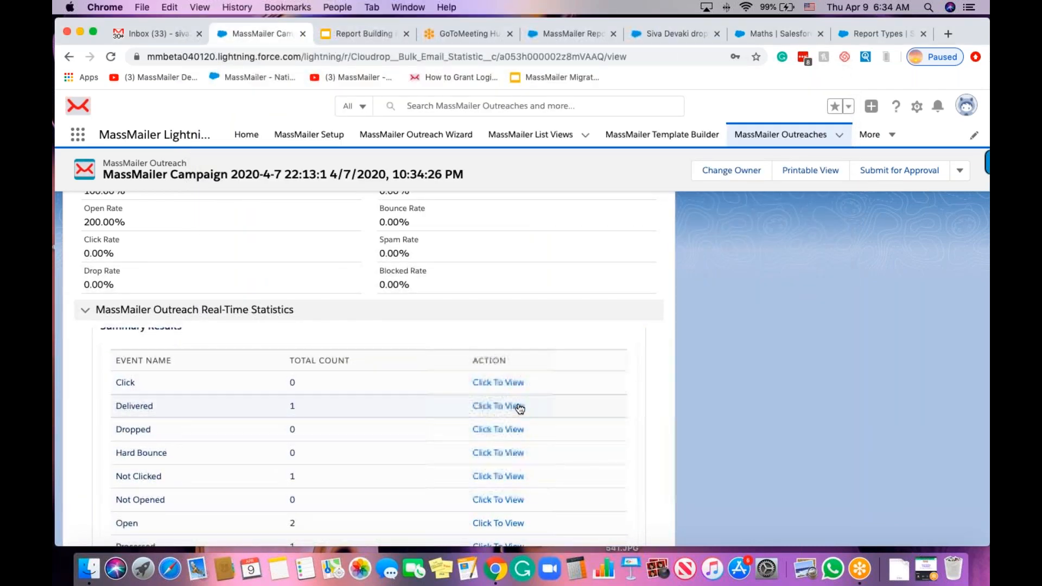
scroll(348, 488, down, 3)
scroll(332, 489, down, 1)
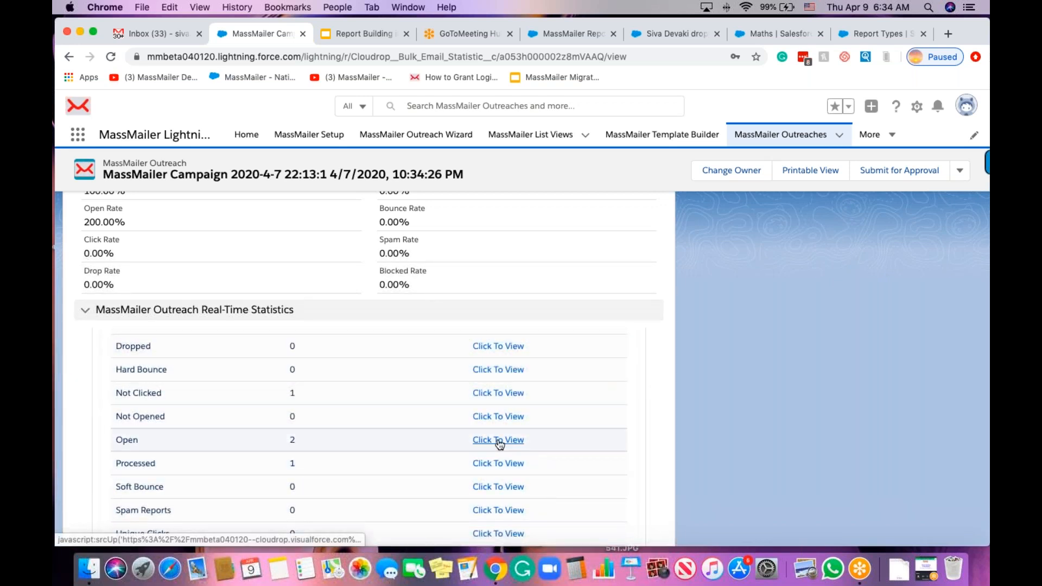
scroll(195, 407, up, 3)
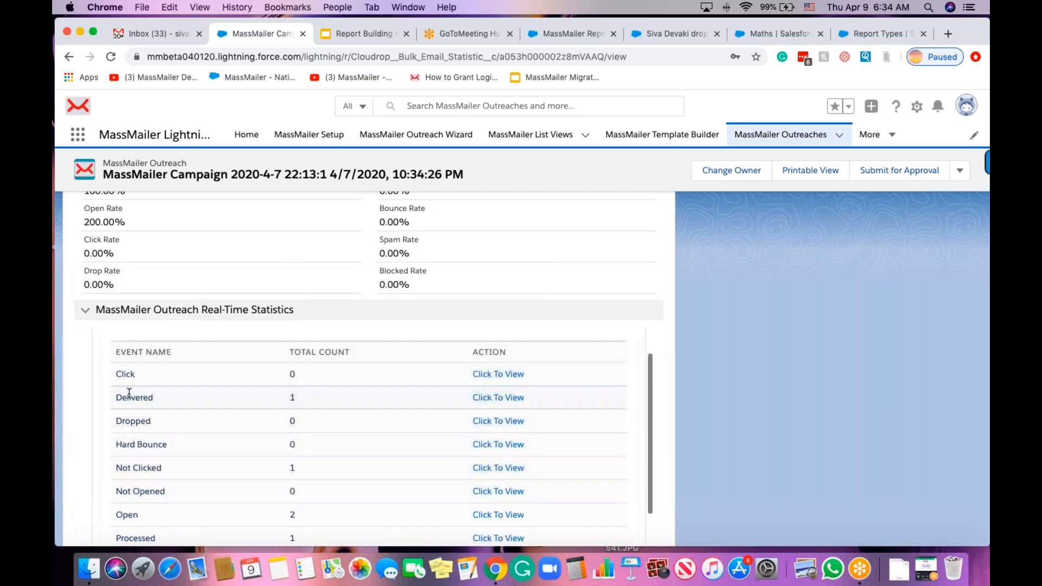
scroll(191, 405, down, 1)
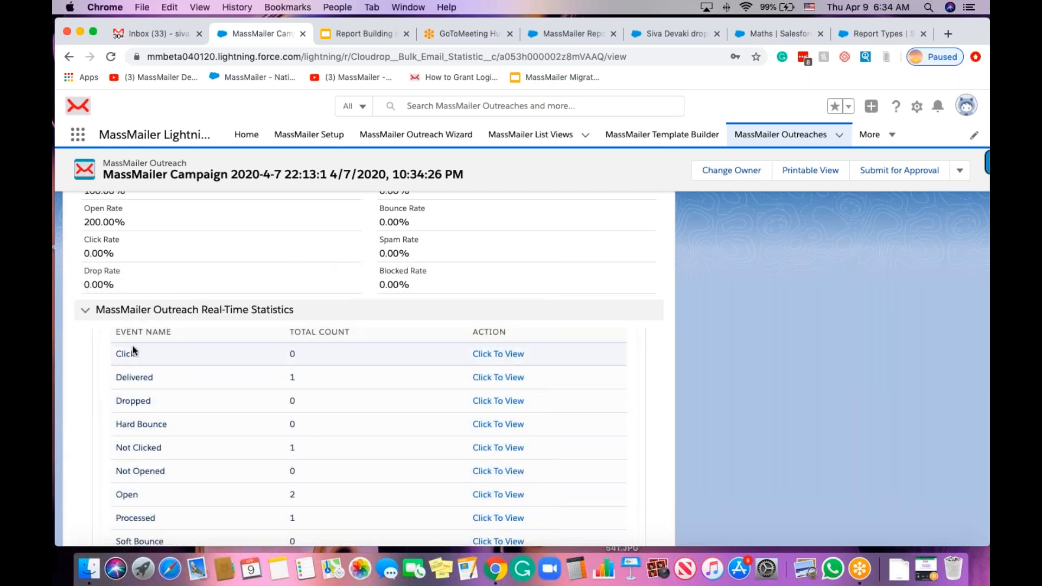
scroll(145, 391, down, 2)
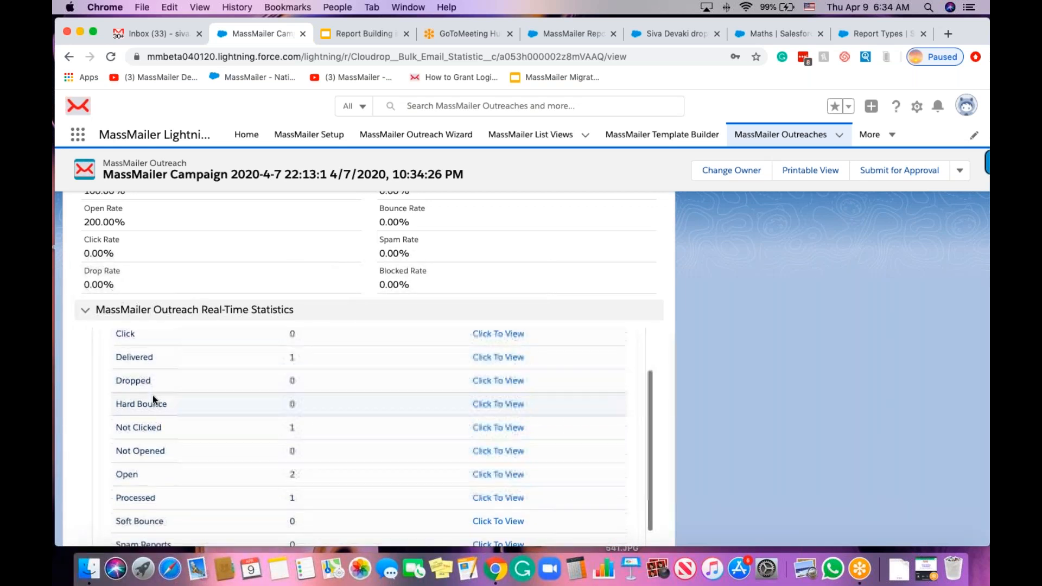
scroll(142, 400, down, 1)
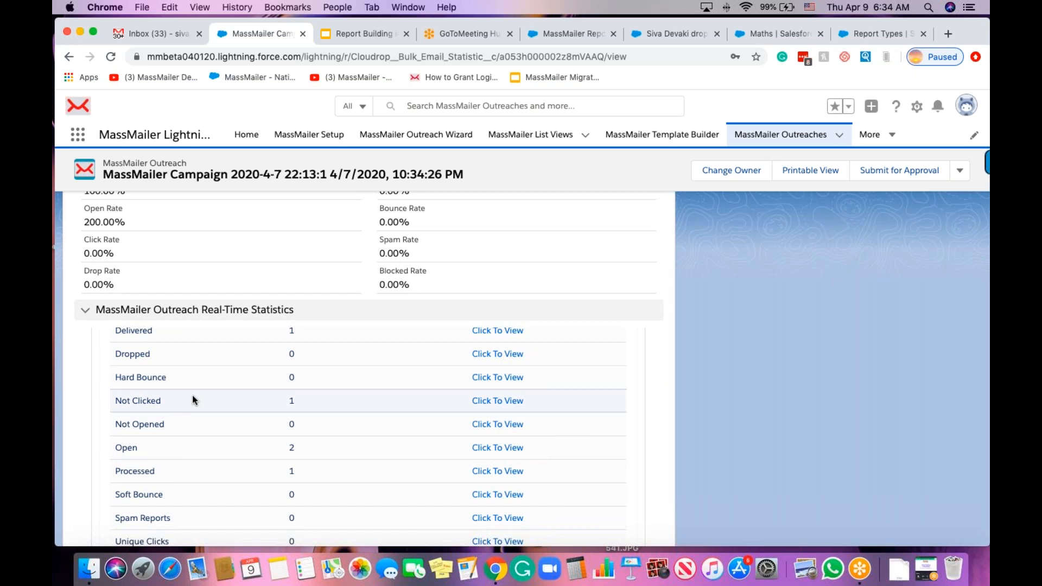
scroll(192, 395, down, 1)
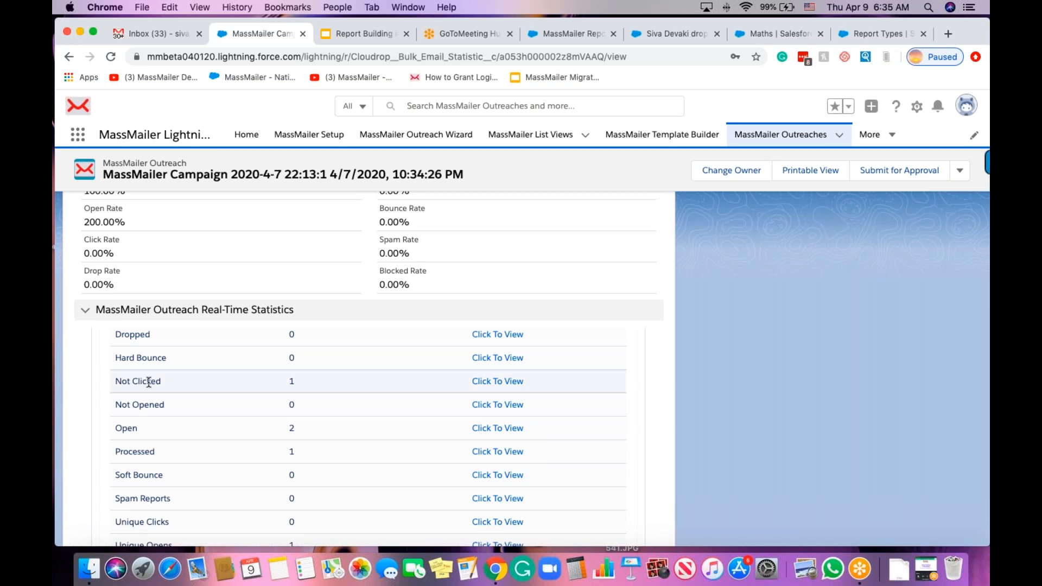
scroll(142, 383, right, 1)
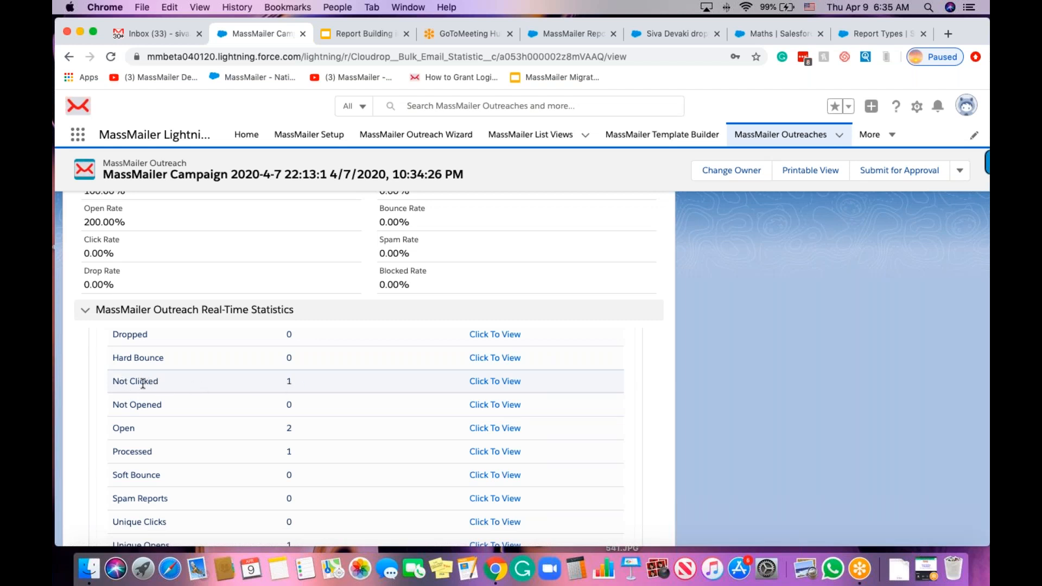
scroll(158, 406, down, 1)
scroll(139, 395, down, 1)
scroll(136, 395, down, 2)
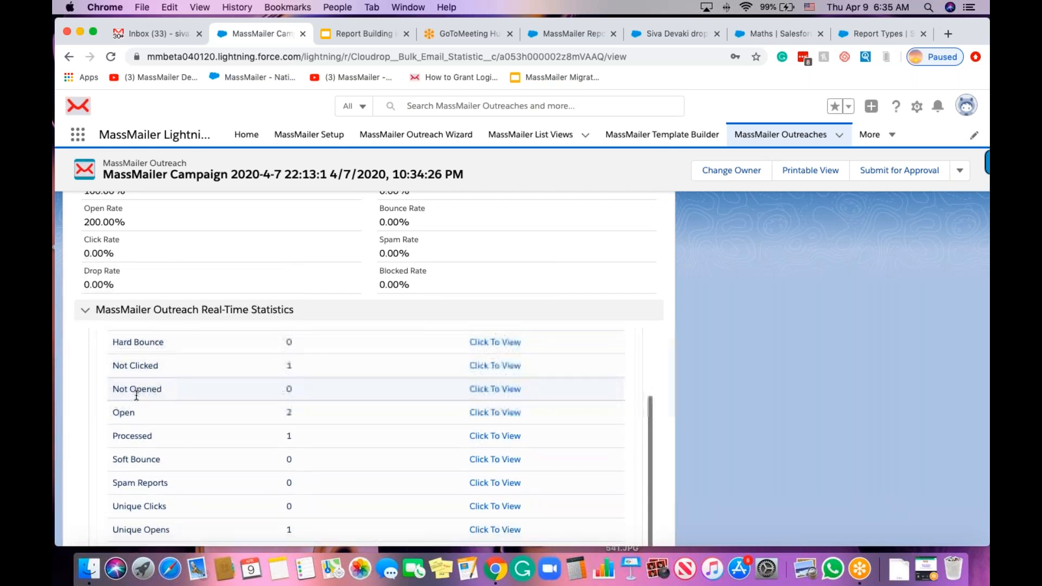
scroll(148, 400, down, 1)
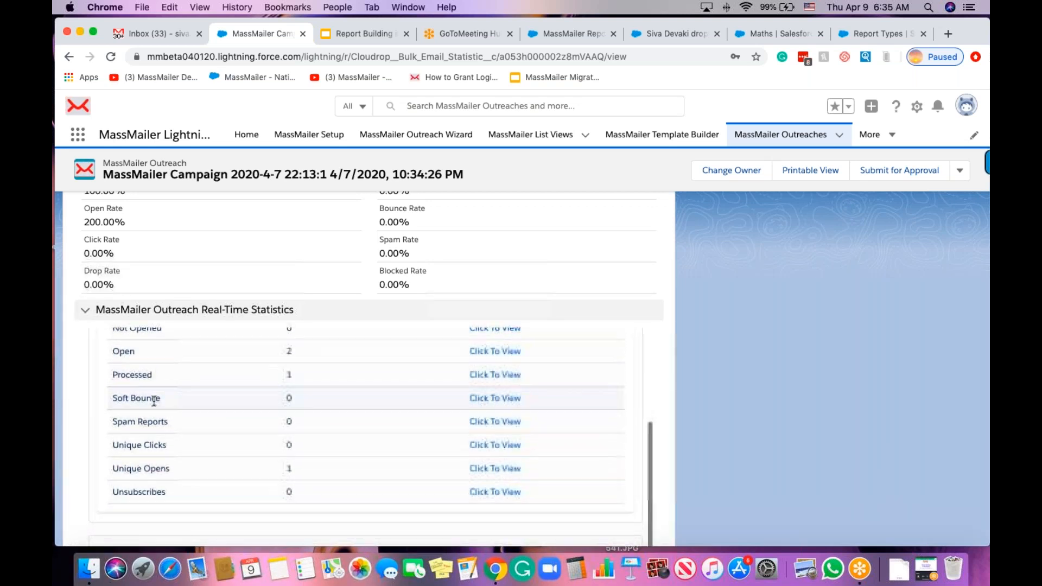
scroll(155, 402, down, 1)
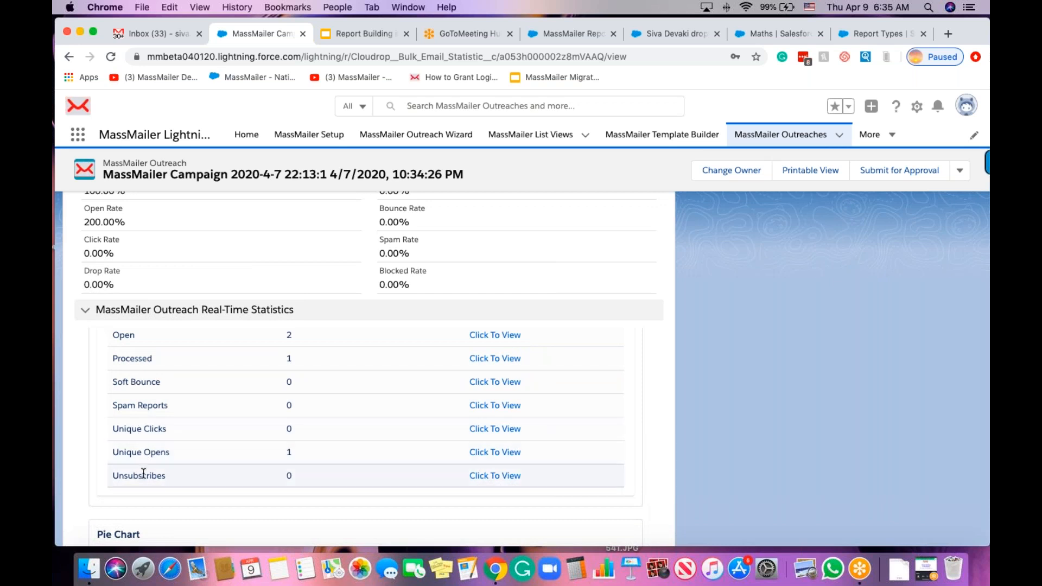
scroll(156, 467, down, 1)
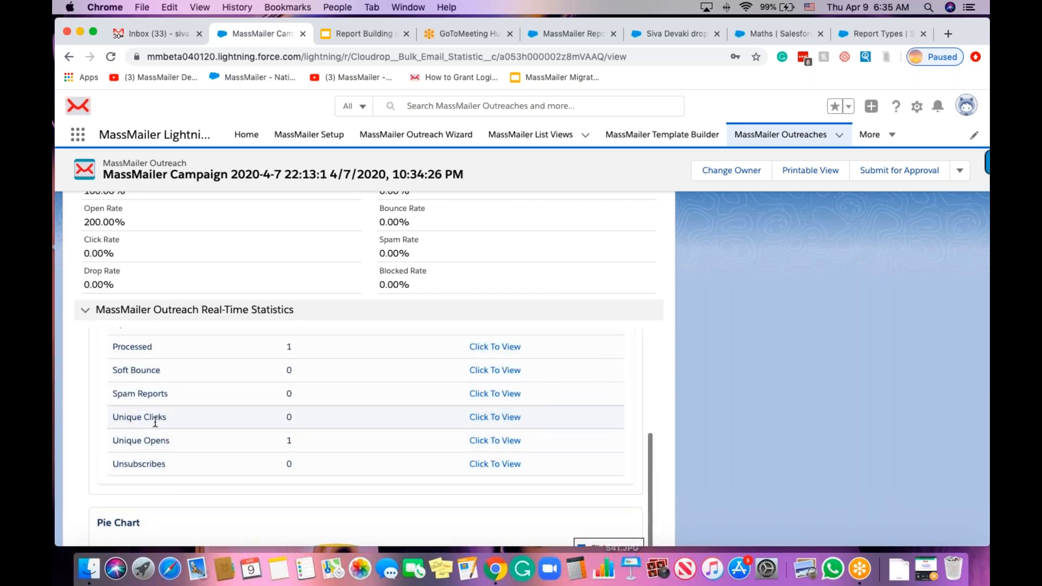
scroll(185, 423, left, 1)
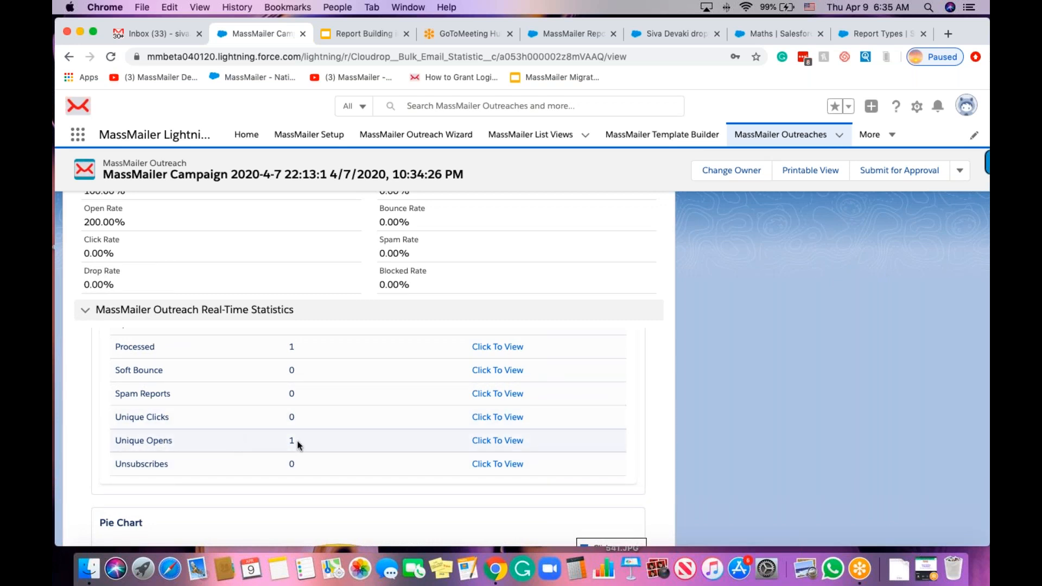
scroll(298, 444, up, 5)
scroll(296, 444, up, 3)
scroll(297, 444, down, 3)
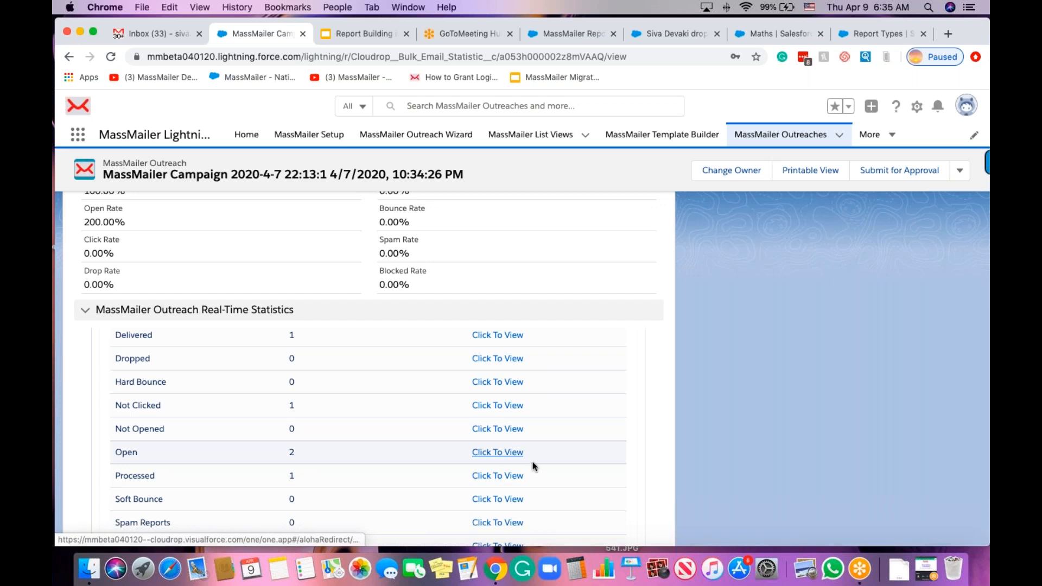
Open the Open row's recipient list (2 records) and export it as a MassMailer CSV file.
click(549, 419)
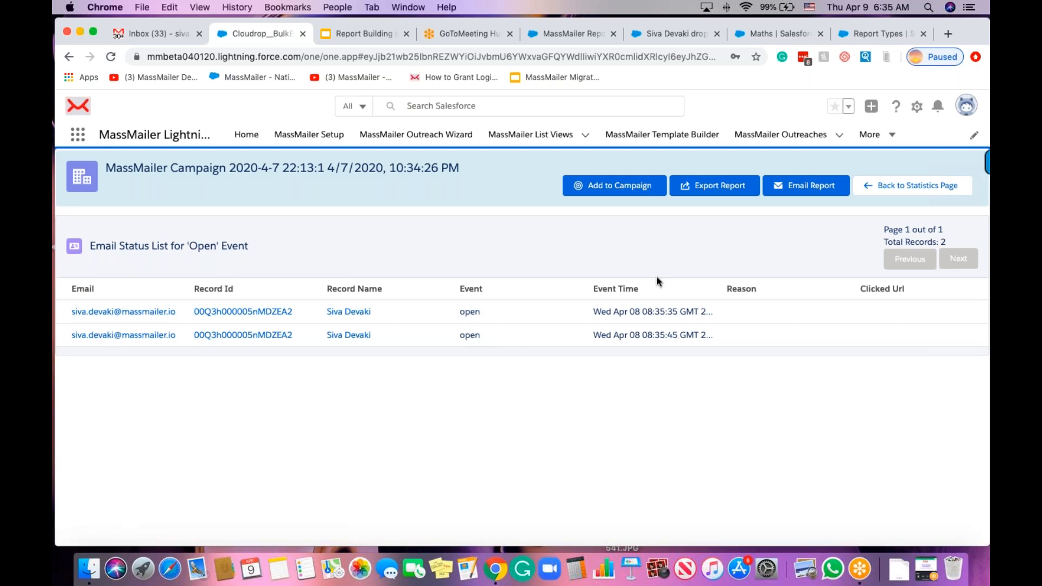
click(728, 194)
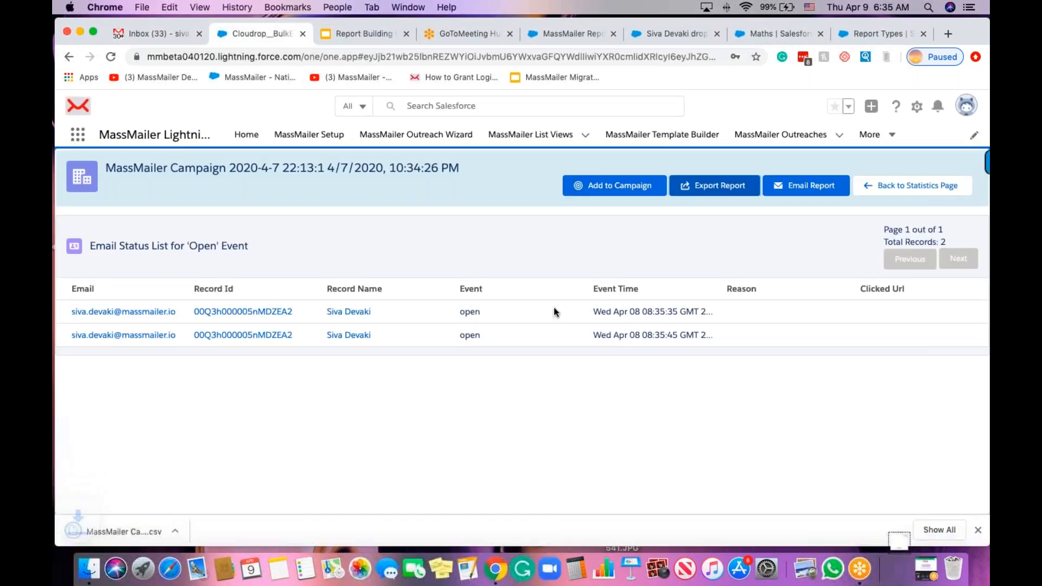
click(187, 530)
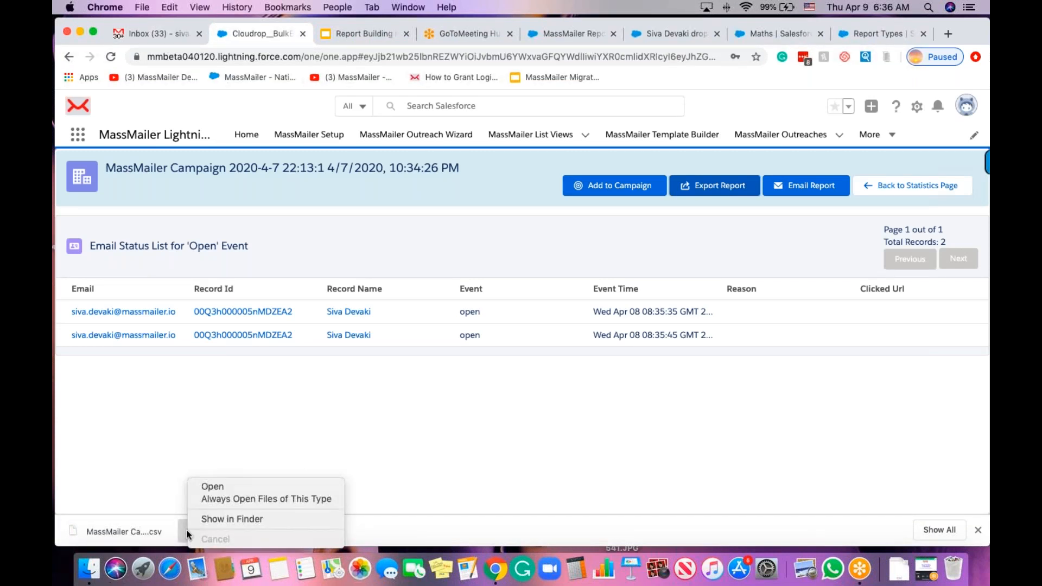
click(152, 454)
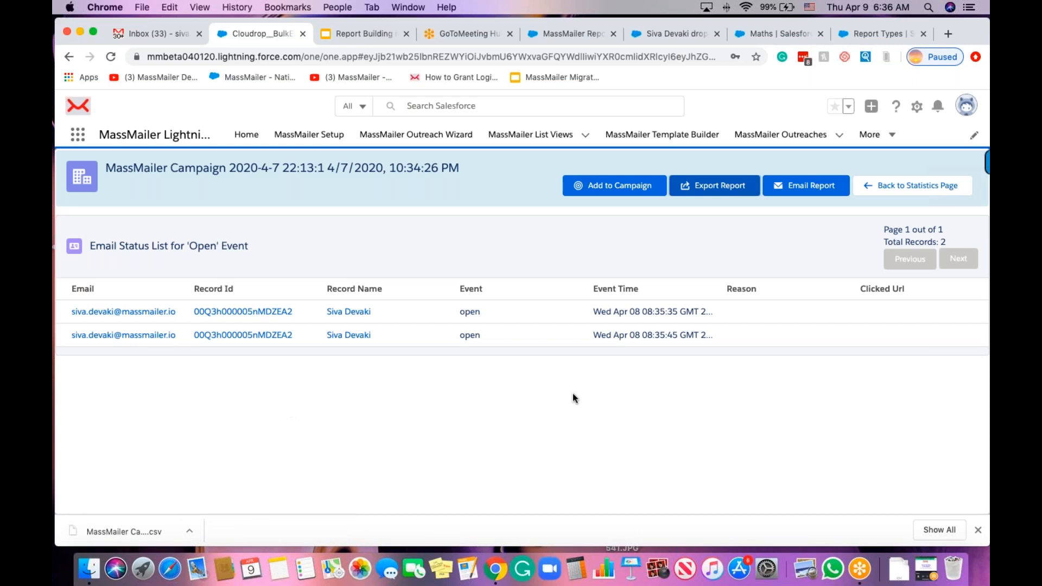
Send the Open event report through Email Report to the entered recipient e-mail addresses.
click(811, 191)
click(425, 338)
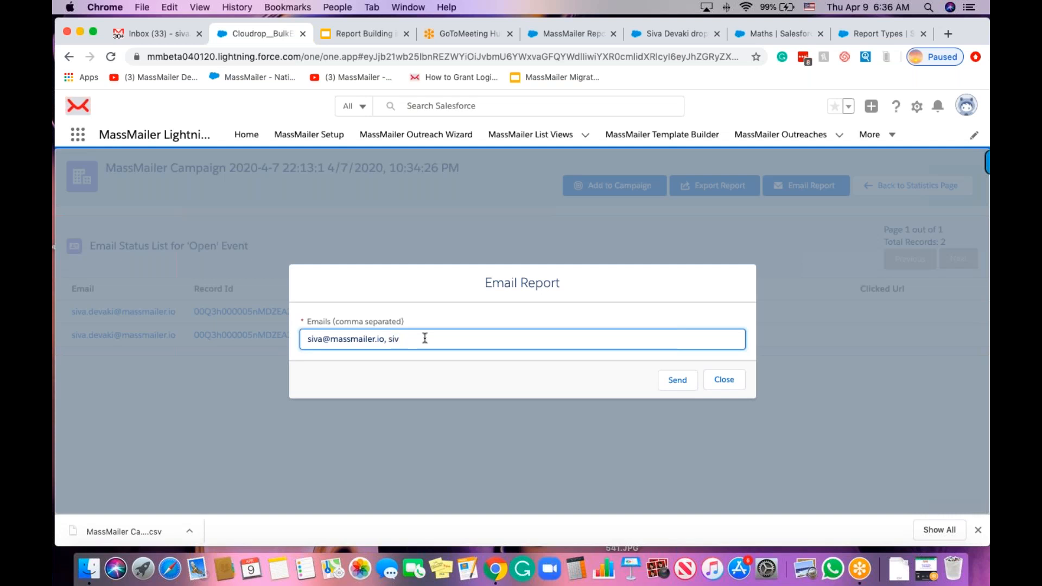
click(678, 380)
click(677, 380)
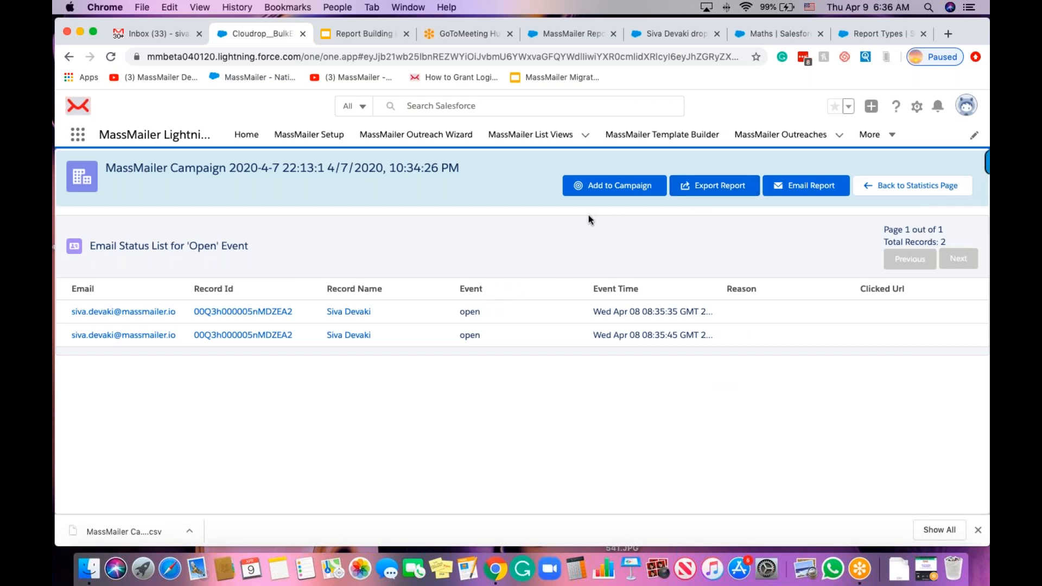
Try adding the Open list recipients to a new campaign named 'New', then return to the list.
click(629, 194)
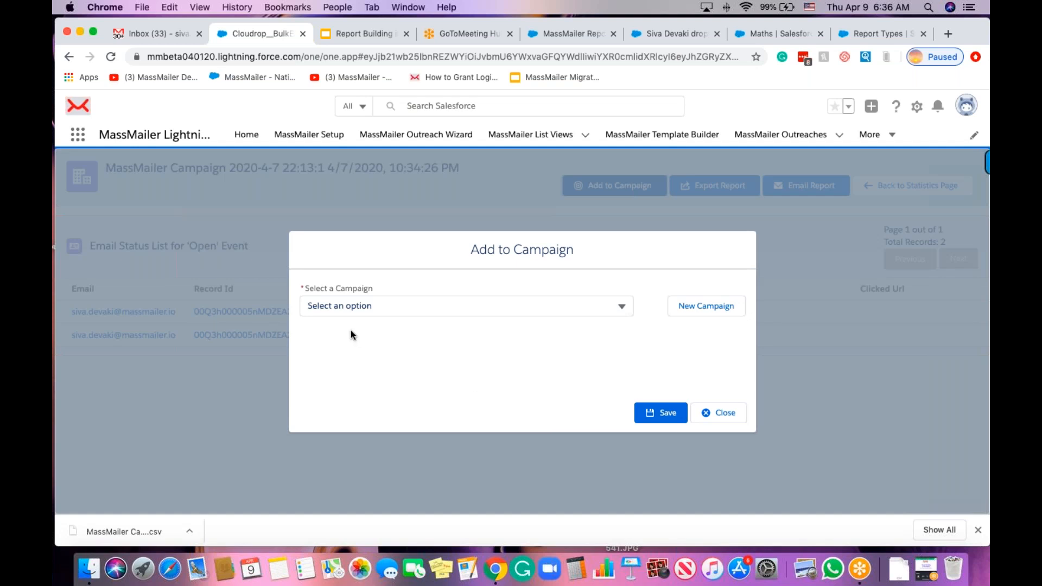
click(374, 305)
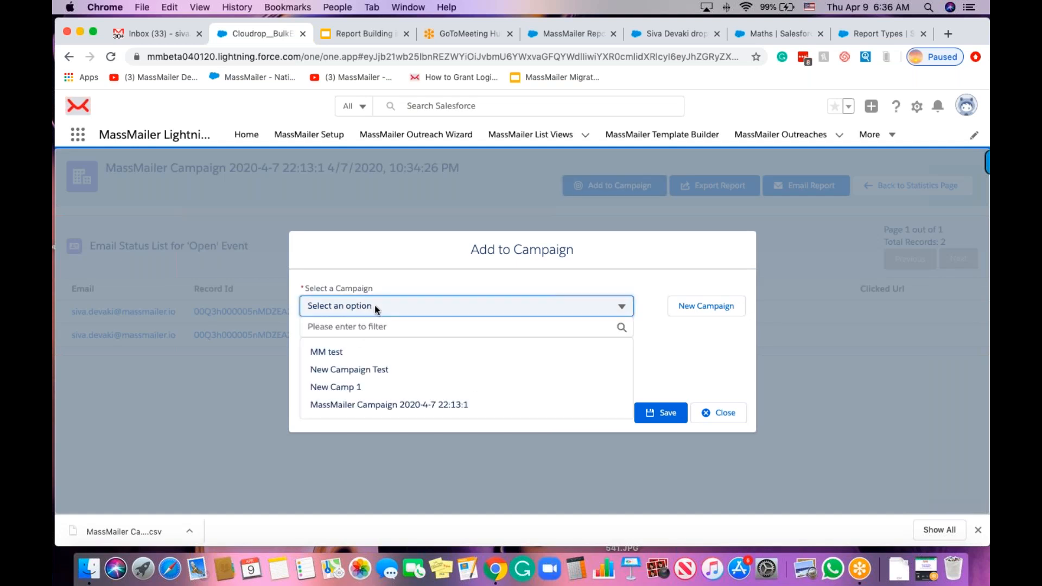
click(368, 354)
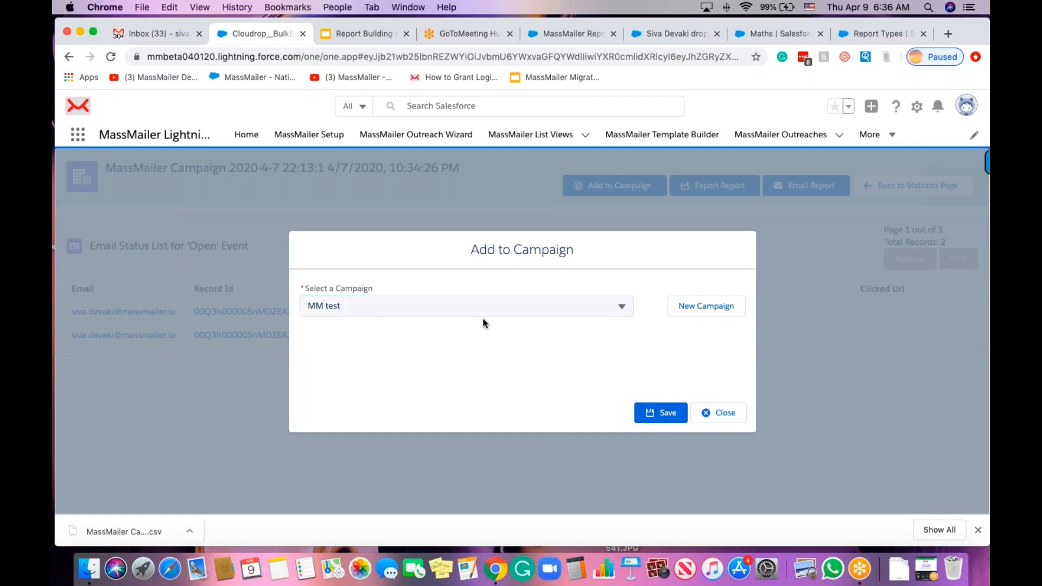
click(711, 314)
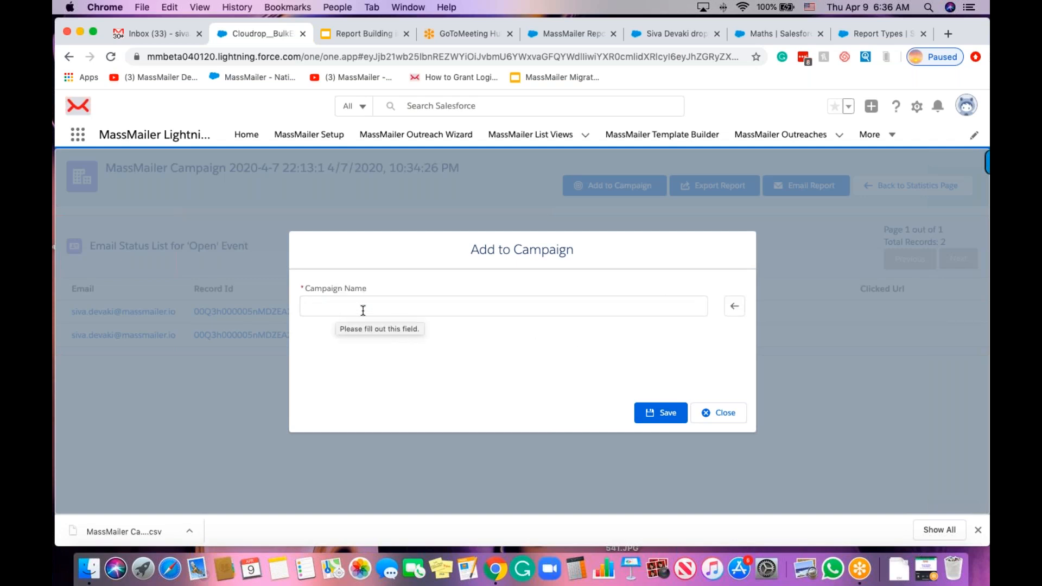
click(363, 310)
text(New campaign)
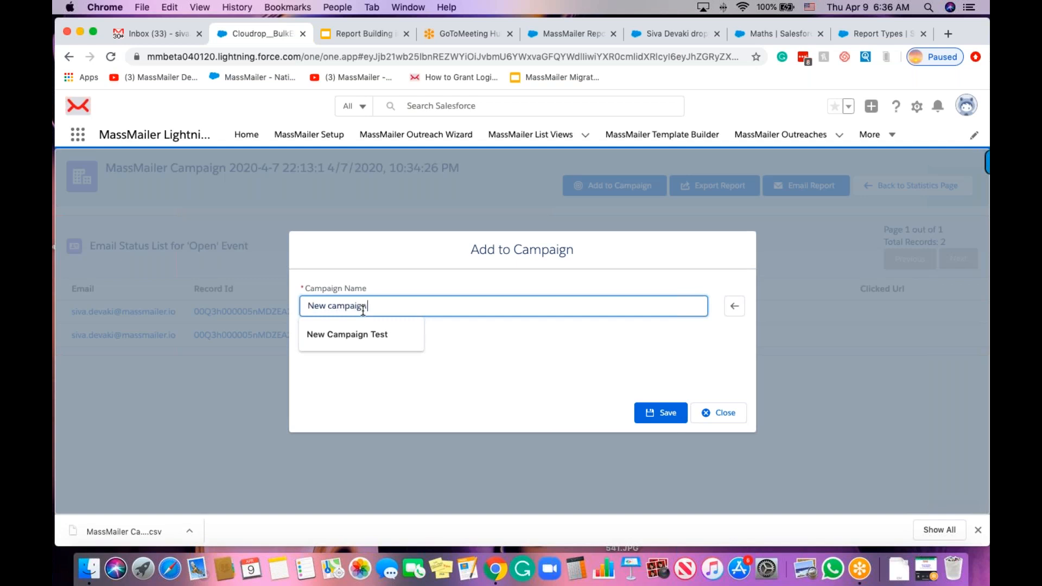
click(539, 356)
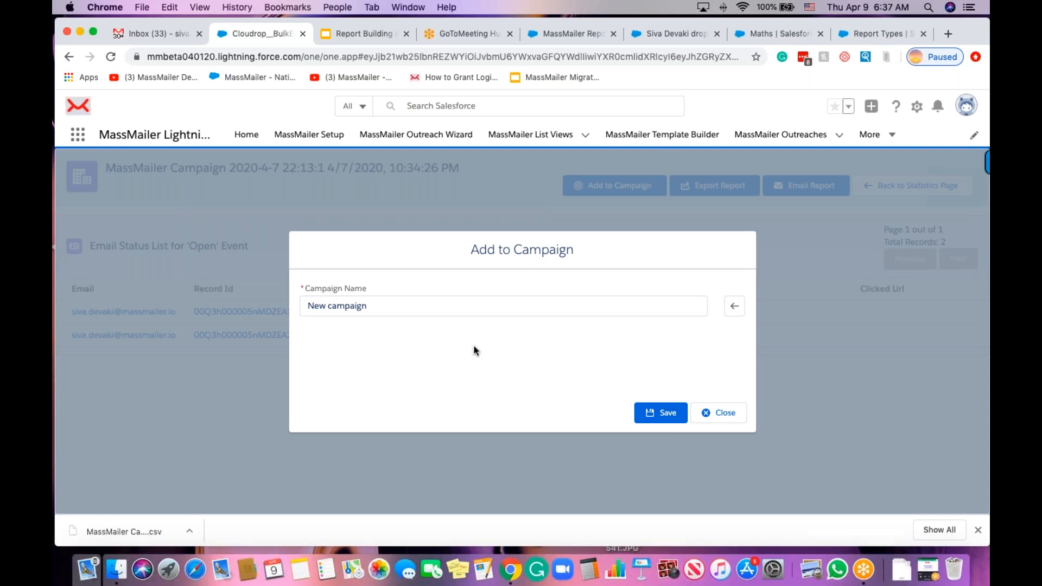
click(723, 414)
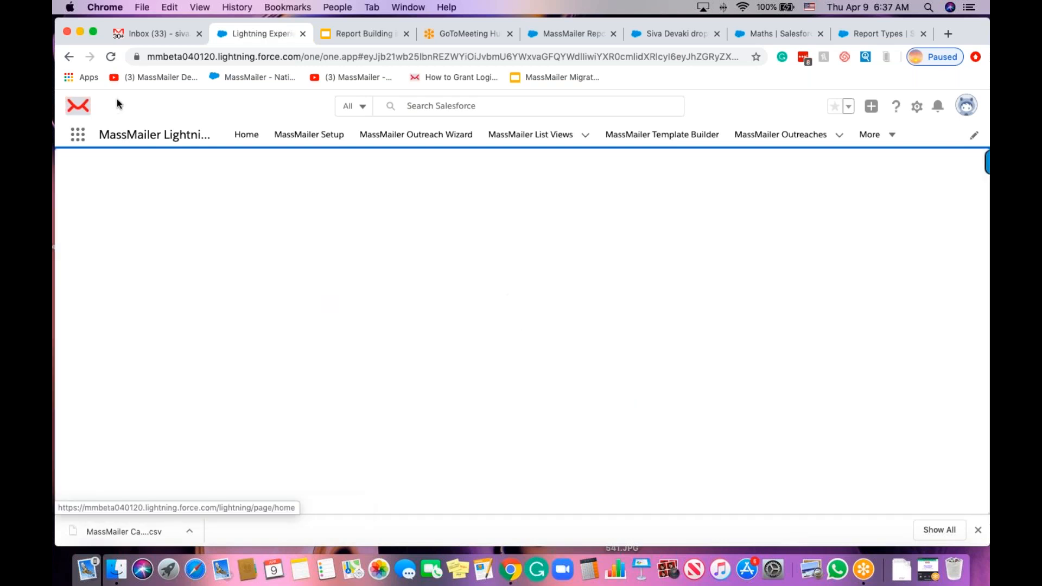
click(70, 59)
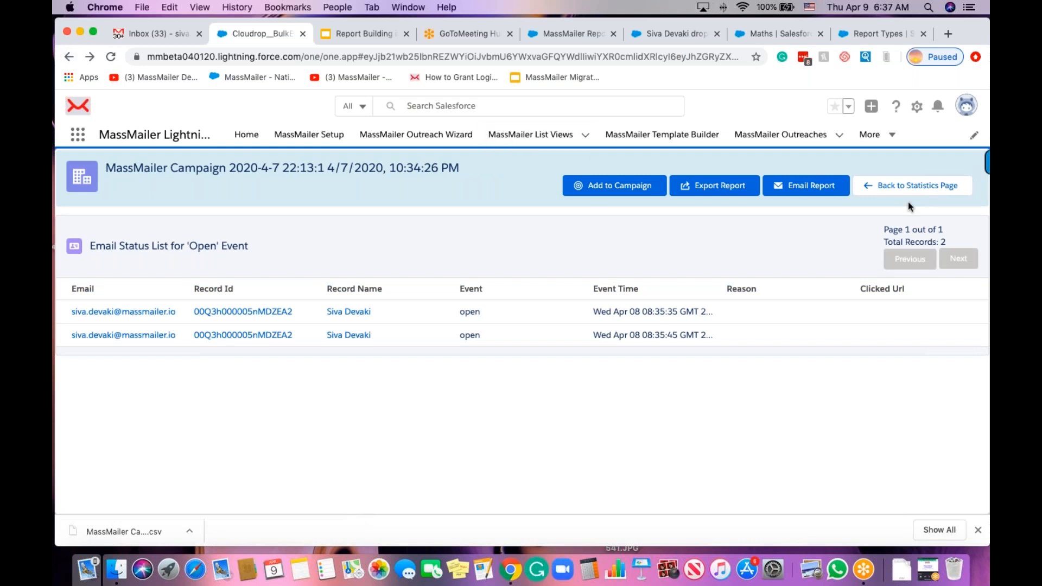
Go back to the outreach statistics page and scroll down to the Real-Time Statistics table.
click(903, 191)
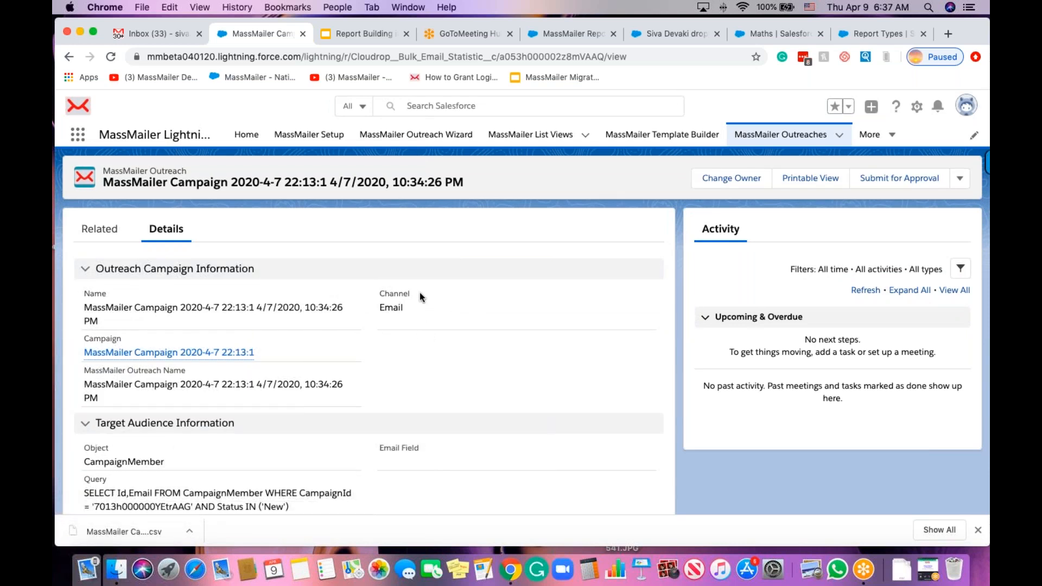
scroll(419, 292, down, 5)
scroll(510, 383, down, 12)
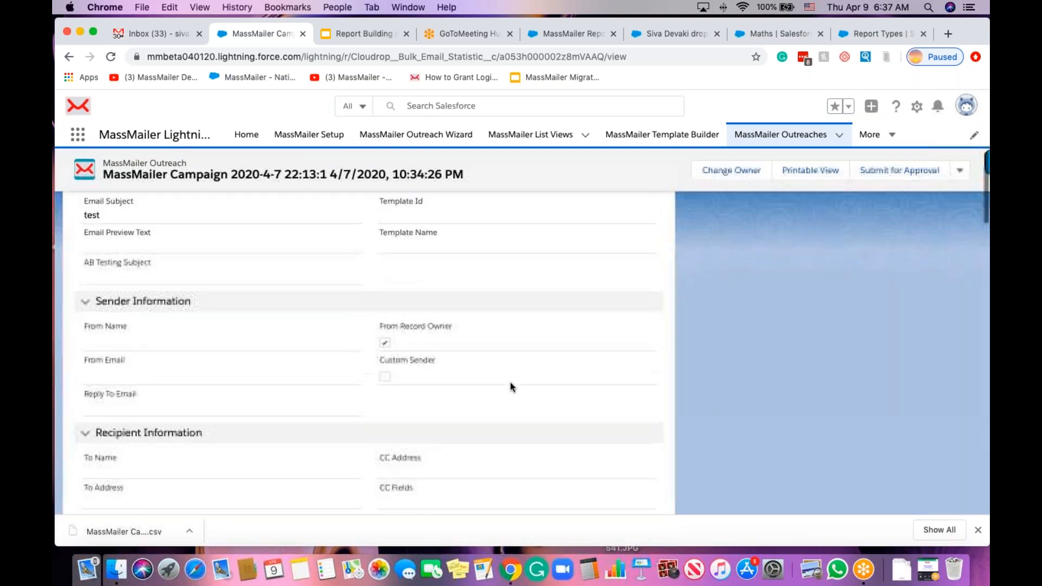
scroll(510, 382, down, 12)
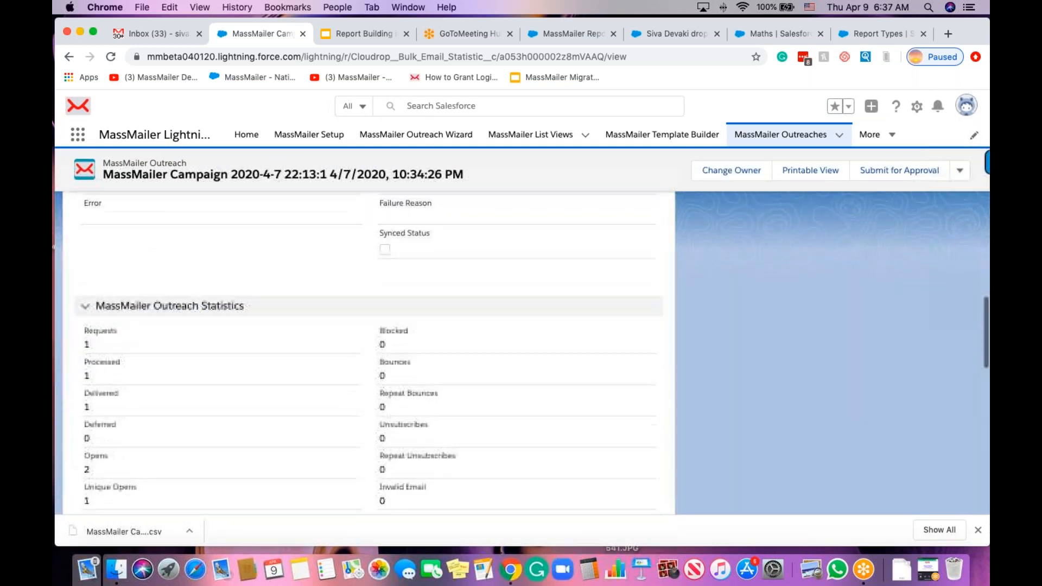
scroll(375, 445, down, 5)
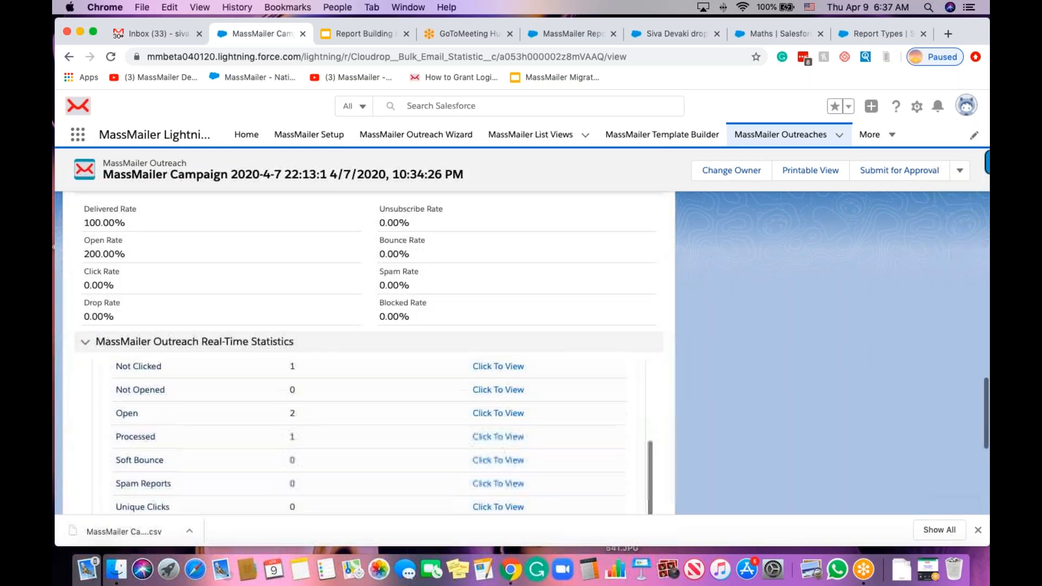
scroll(325, 437, down, 5)
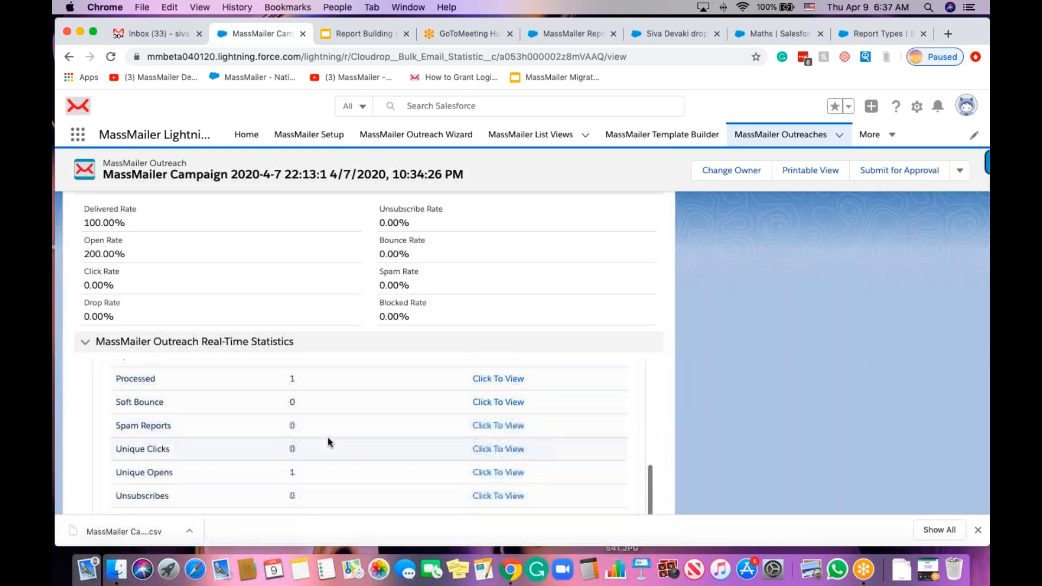
Open the Email Status List for Unique Opens on the outreach, showing its single open record.
click(511, 421)
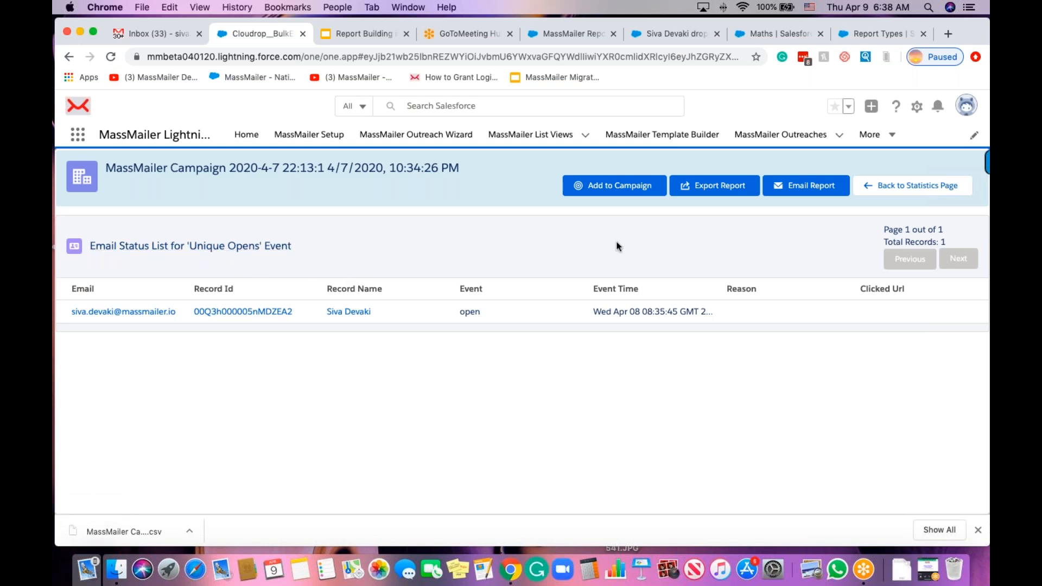
click(901, 189)
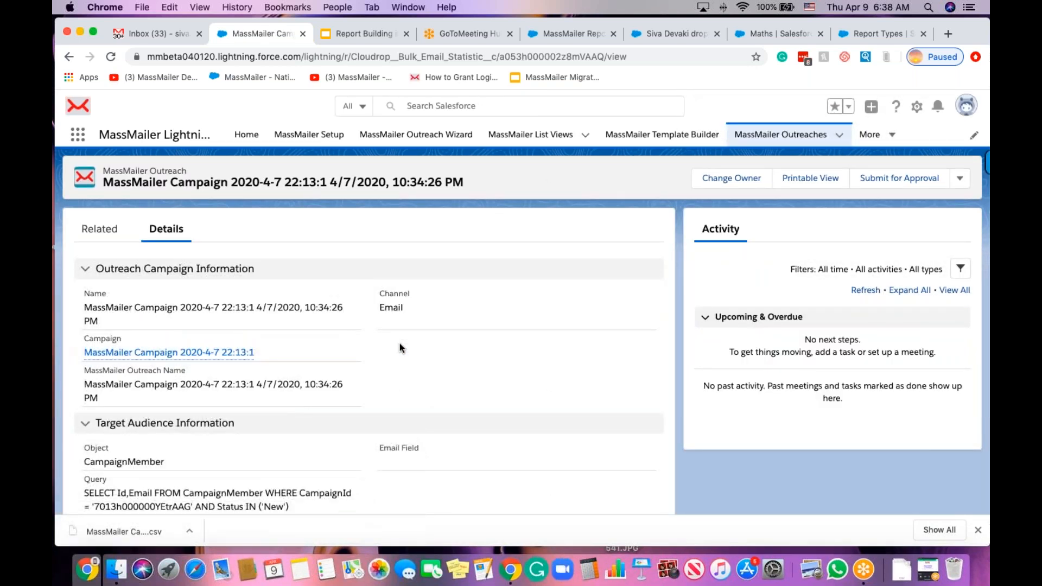
scroll(400, 343, down, 5)
scroll(399, 343, down, 7)
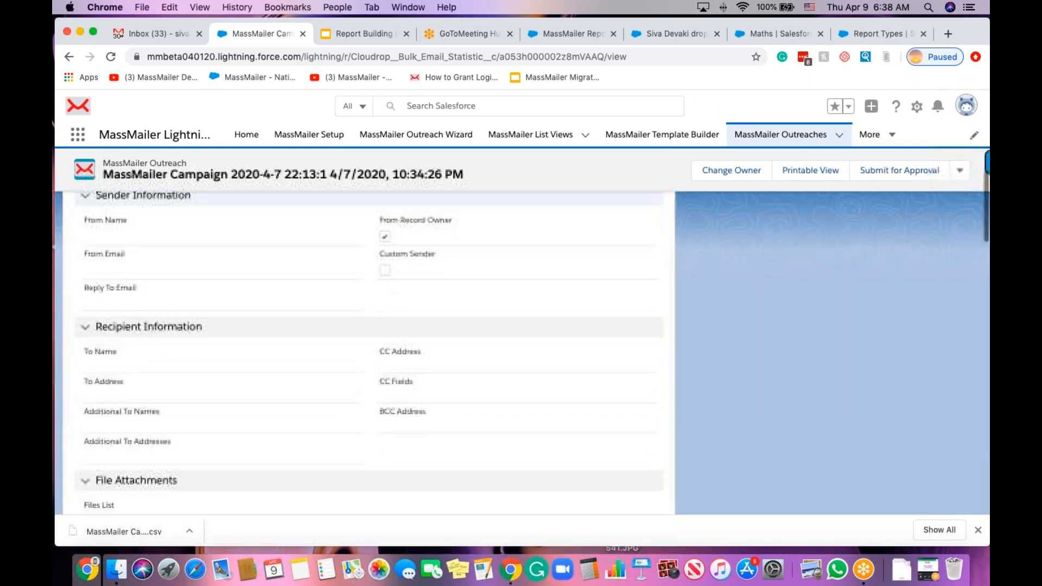
scroll(368, 353, down, 6)
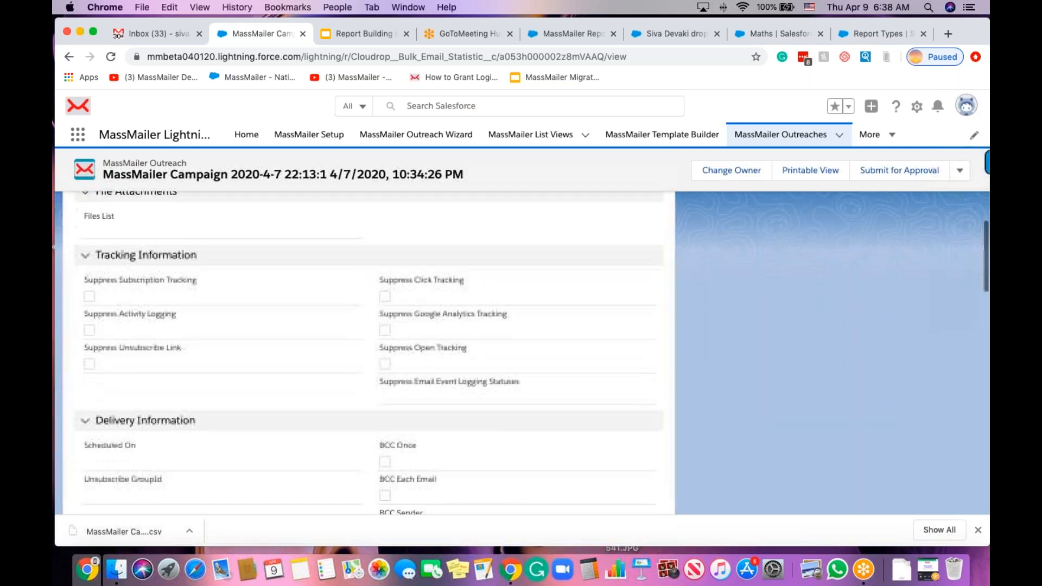
scroll(368, 353, down, 8)
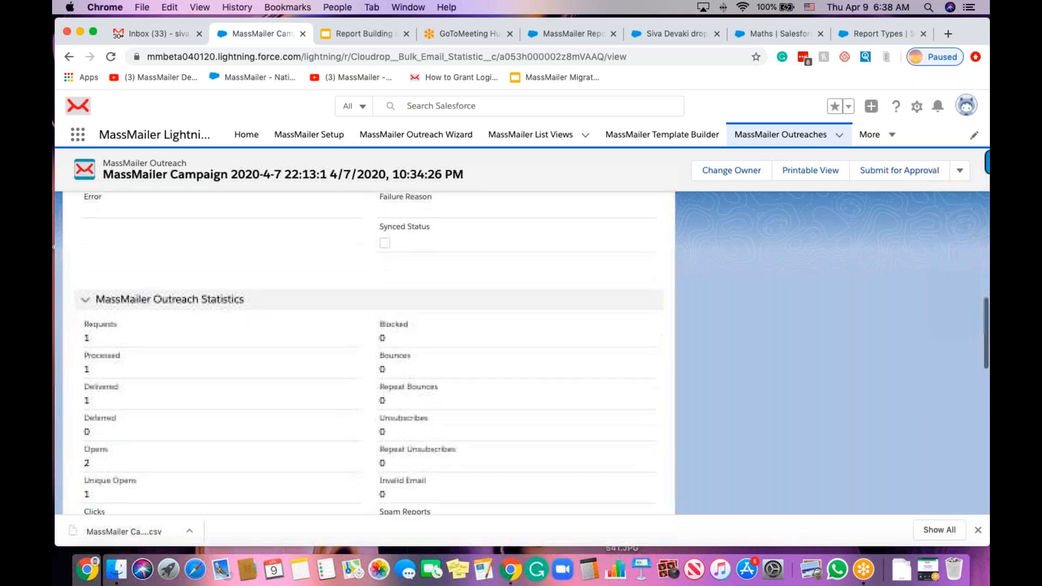
scroll(369, 353, down, 5)
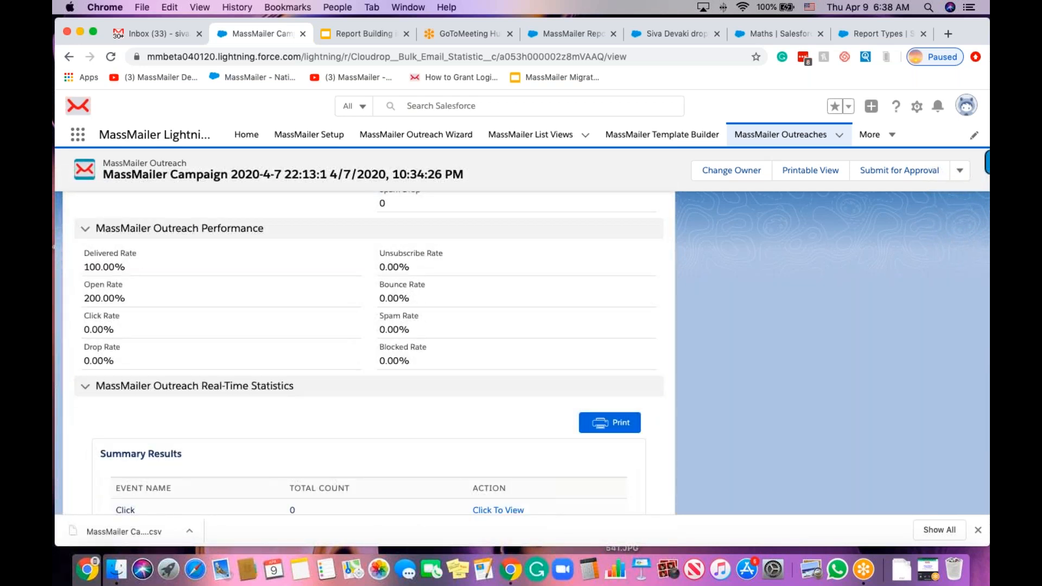
scroll(369, 353, down, 3)
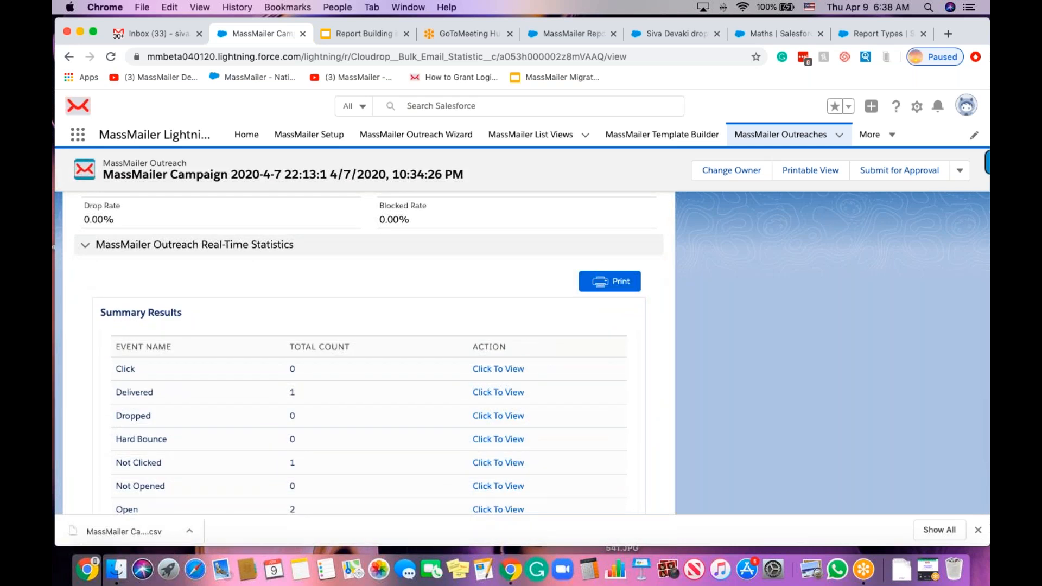
scroll(369, 380, down, 2)
scroll(429, 356, down, 5)
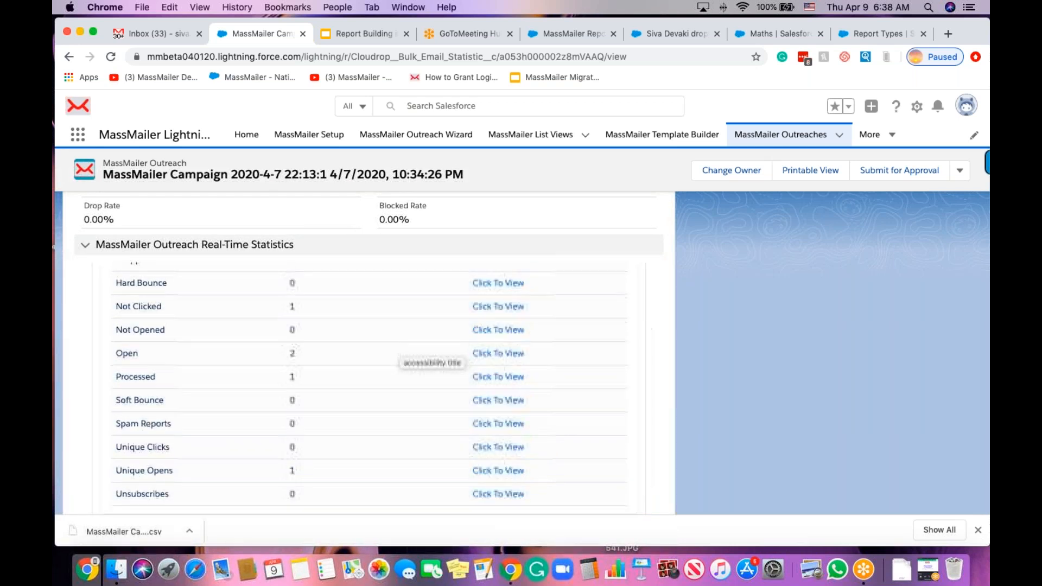
scroll(429, 356, down, 3)
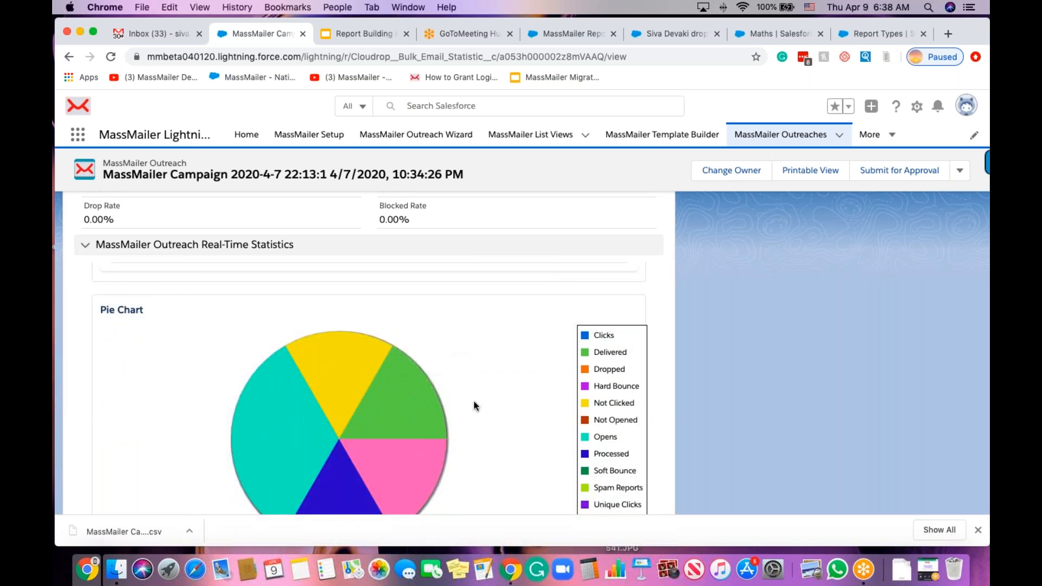
scroll(473, 406, down, 2)
scroll(473, 406, down, 10)
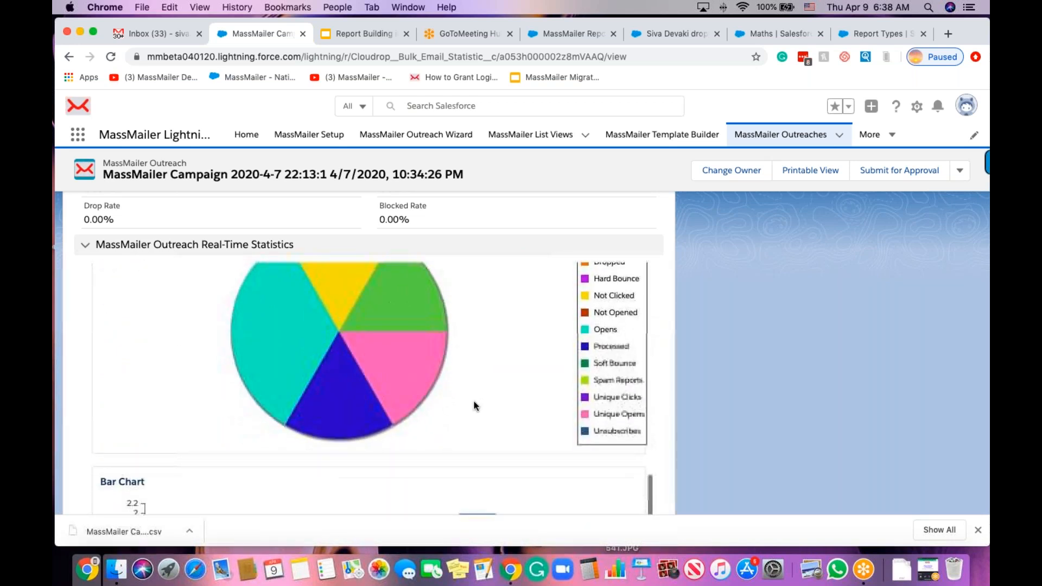
scroll(473, 401, down, 3)
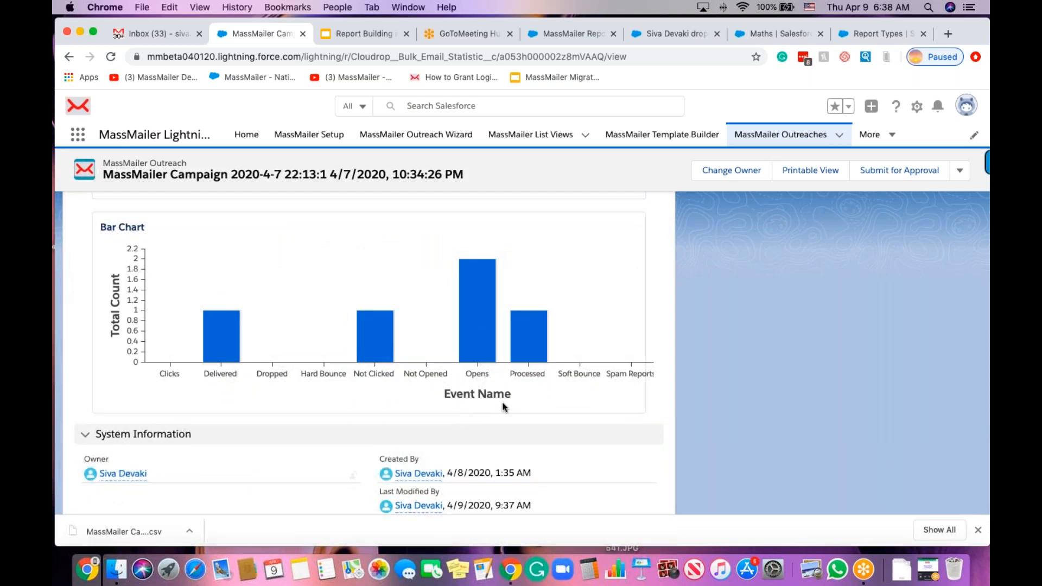
scroll(530, 409, up, 6)
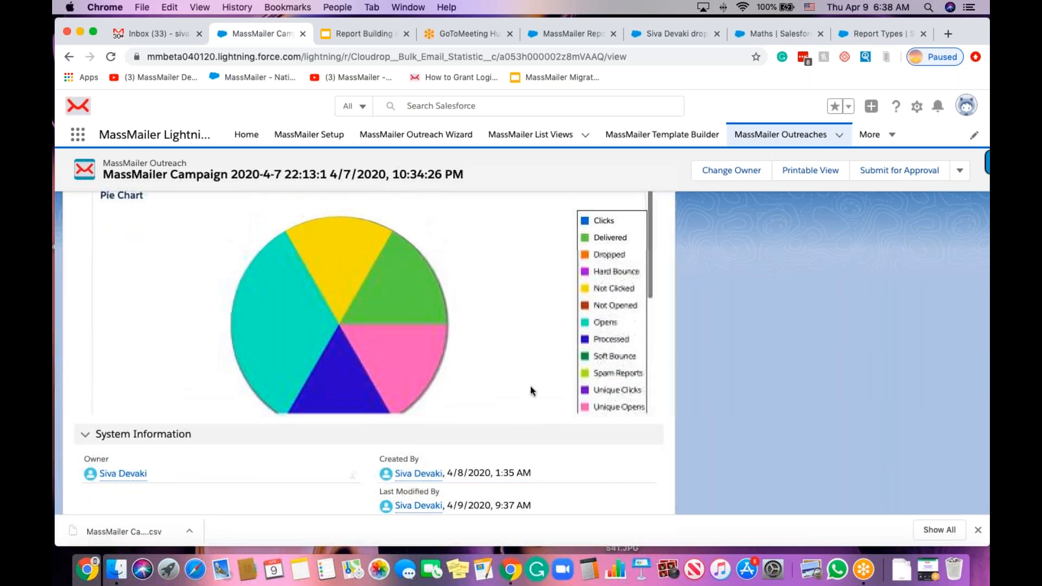
scroll(543, 307, up, 5)
scroll(542, 307, up, 15)
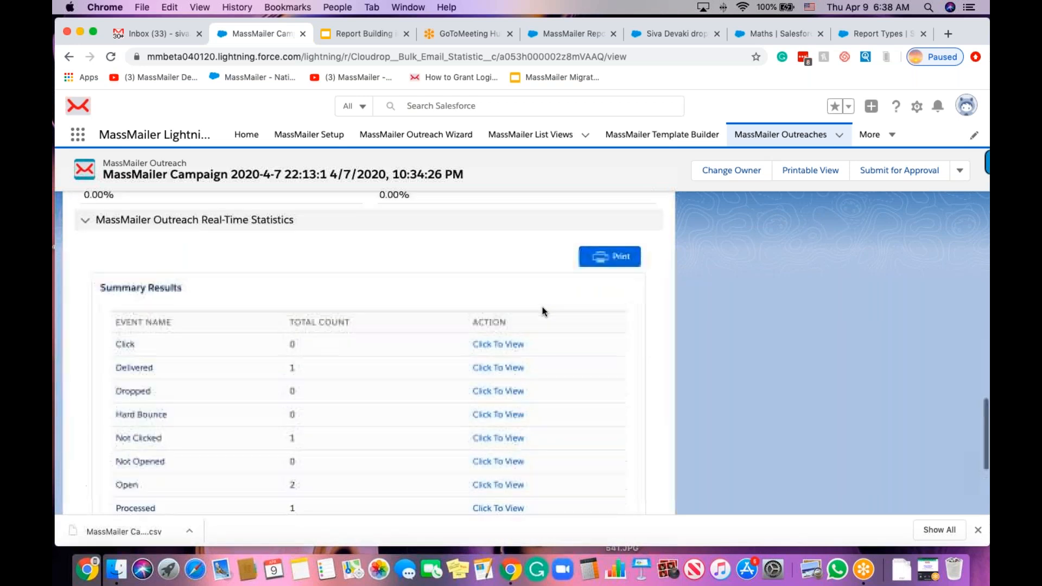
scroll(542, 307, up, 20)
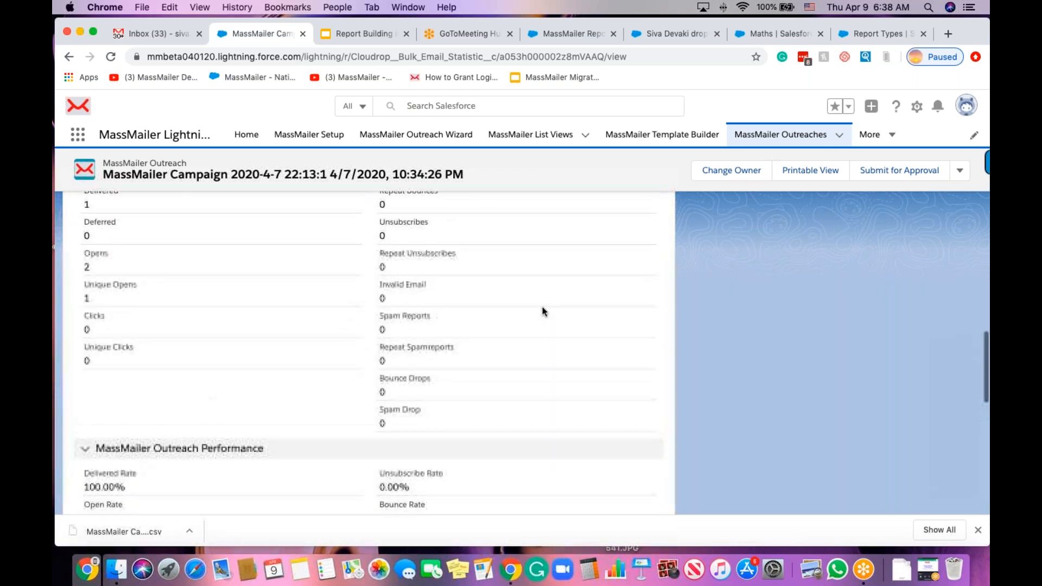
scroll(542, 312, up, 15)
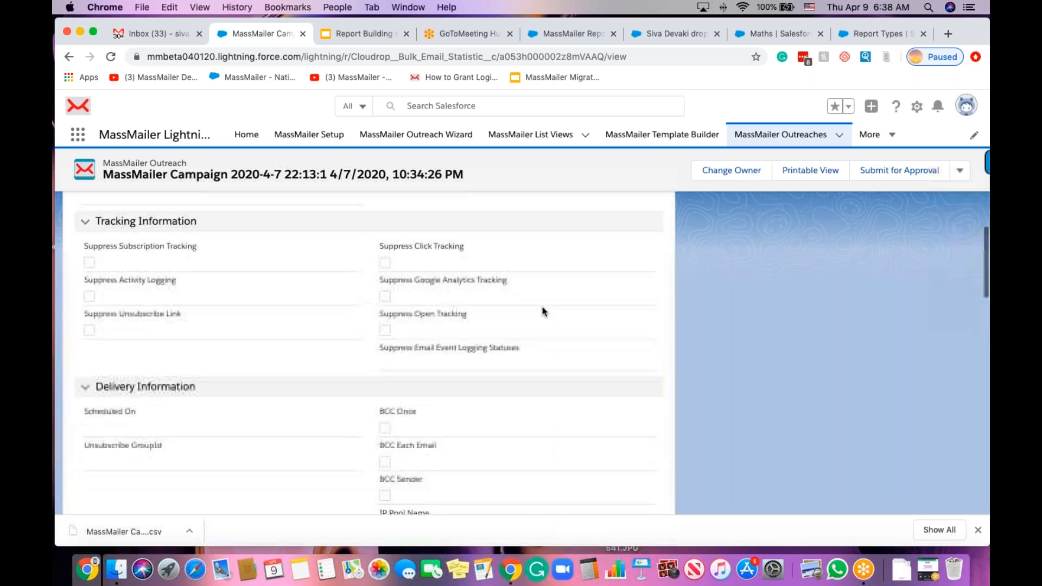
scroll(542, 311, up, 10)
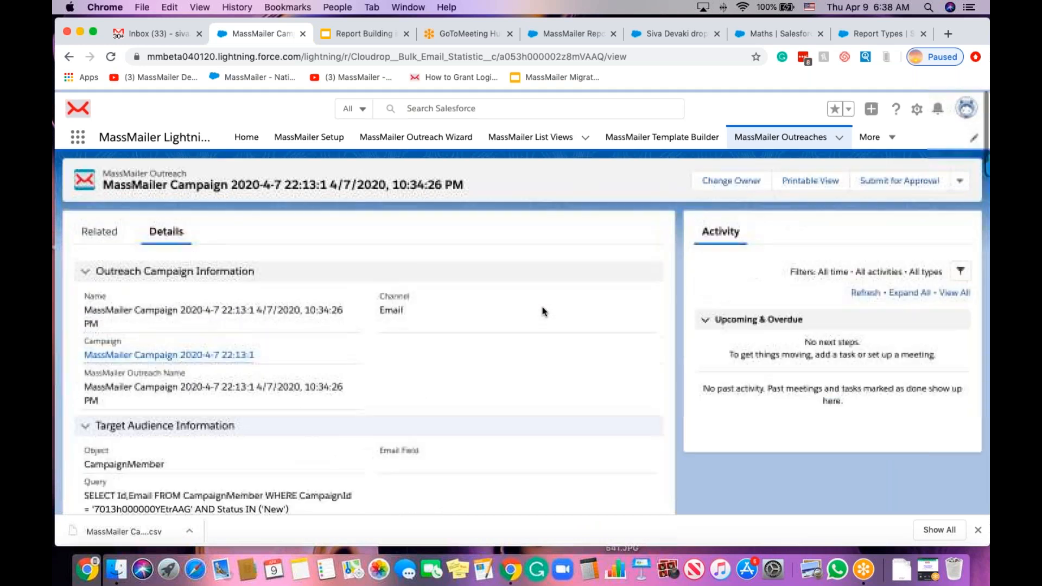
Review the Details and Campaign Statistics of MassMailer Campaign 2020-4-7 22:13:1, then return to the Report Building slides.
click(171, 354)
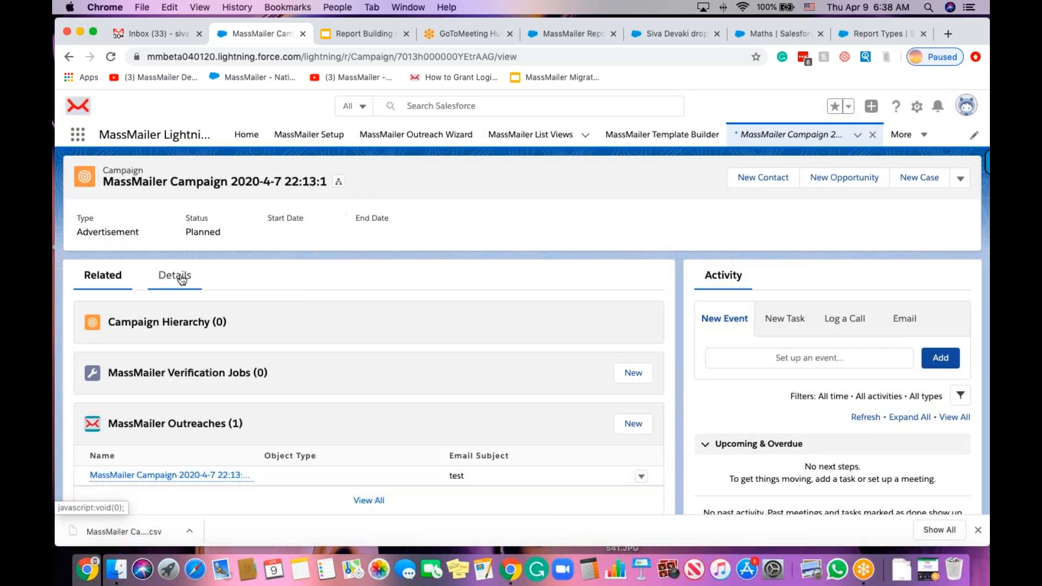
click(175, 276)
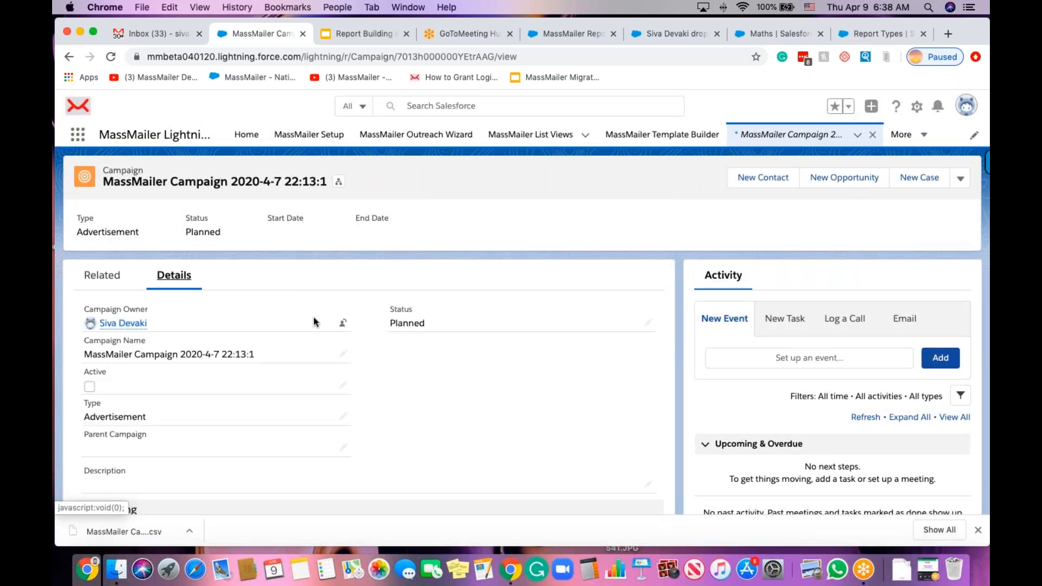
scroll(313, 316, down, 10)
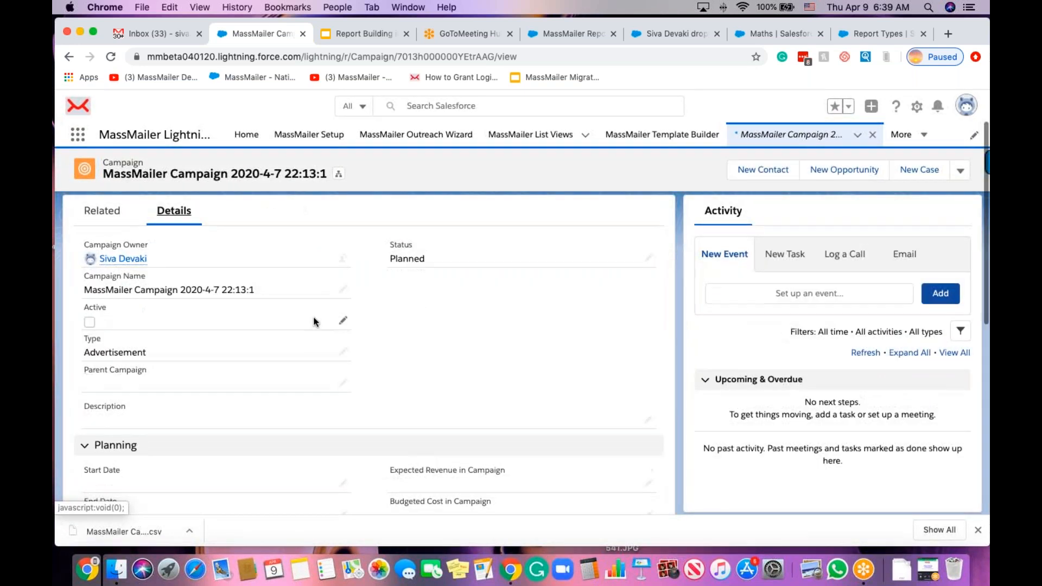
scroll(369, 353, down, 3)
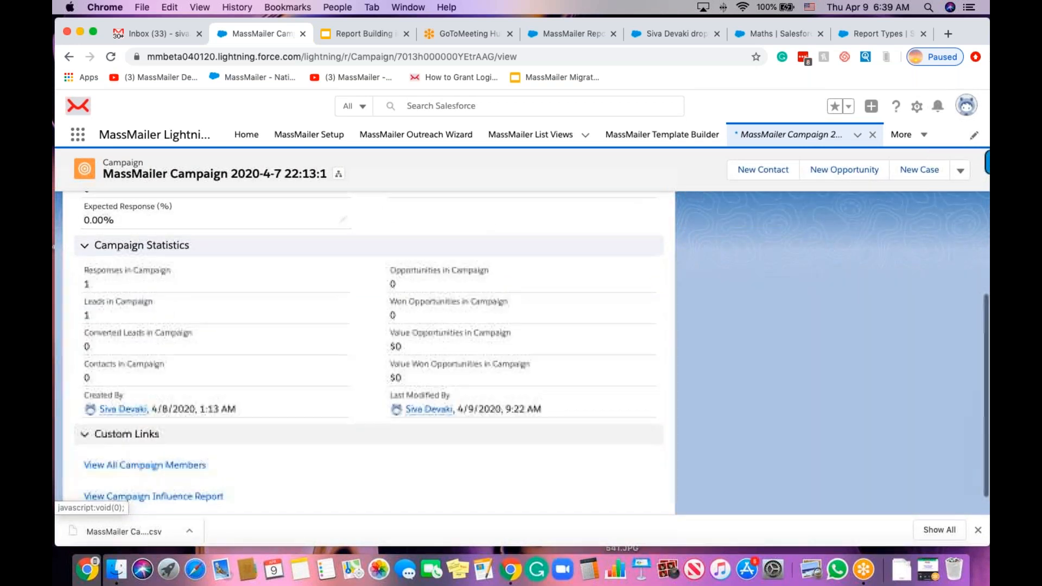
scroll(369, 353, up, 2)
scroll(369, 353, down, 3)
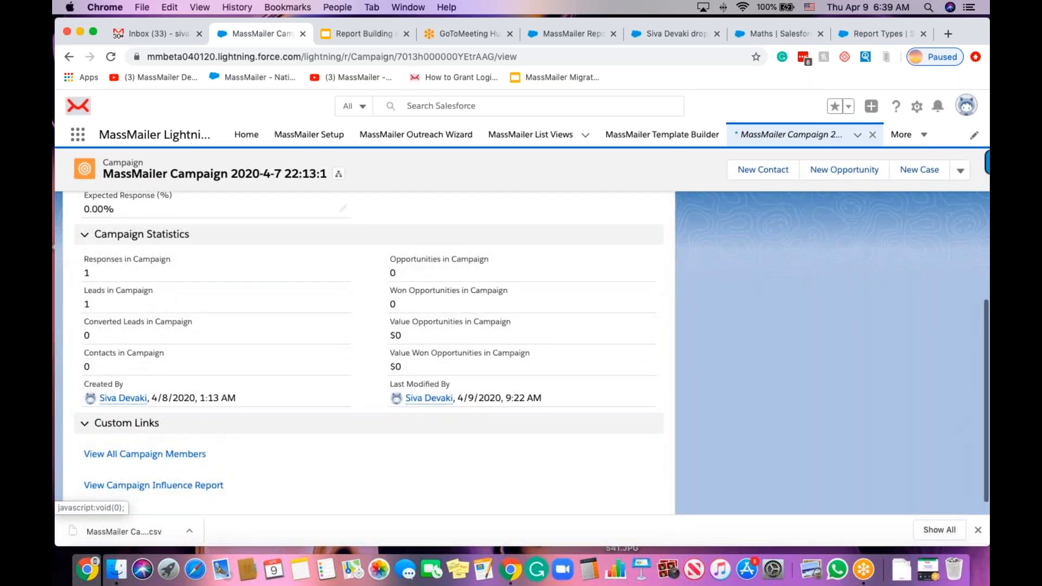
scroll(299, 324, up, 1)
scroll(299, 324, down, 1)
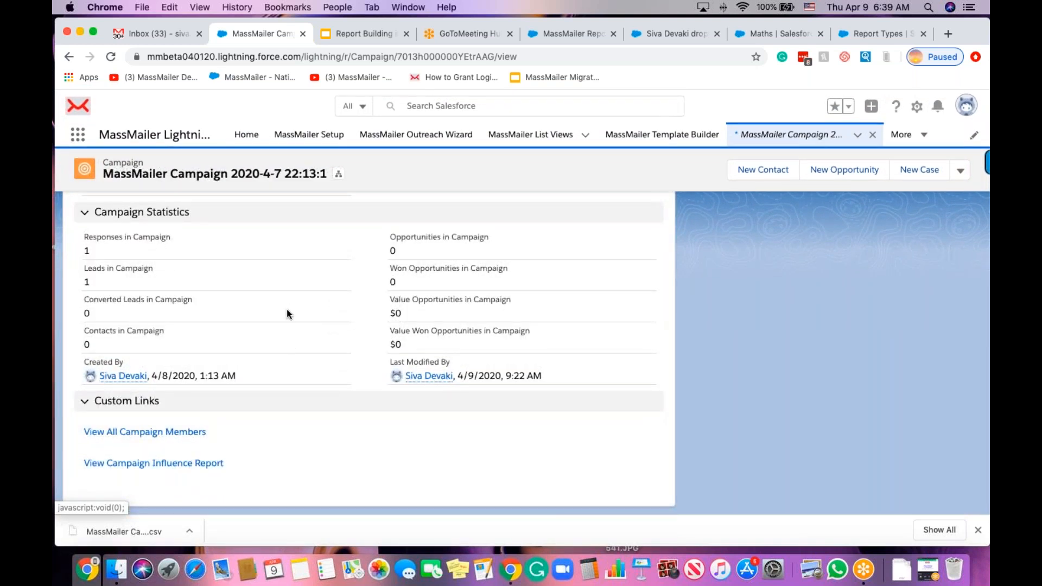
scroll(287, 312, up, 5)
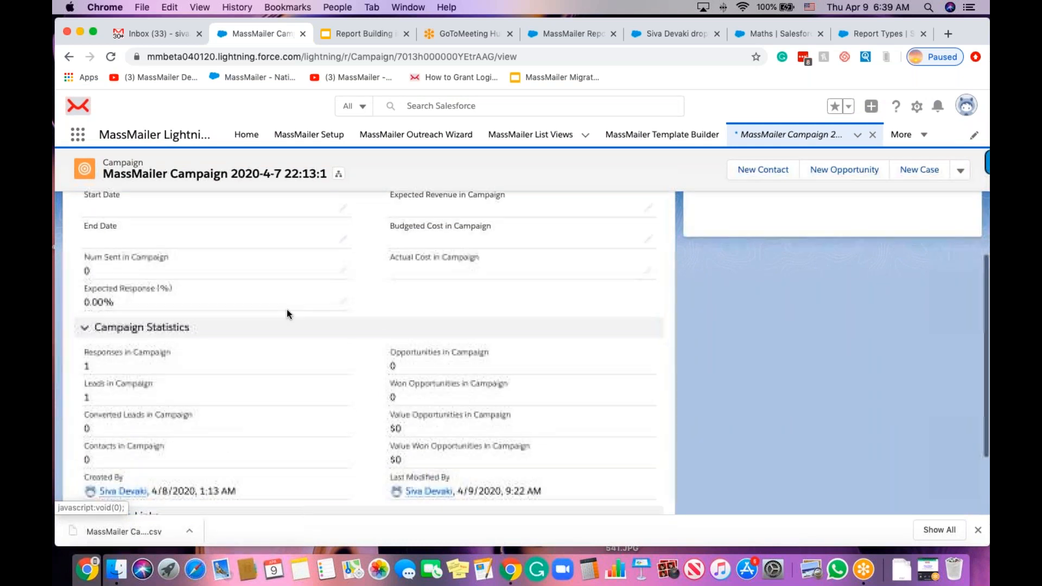
scroll(286, 308, up, 8)
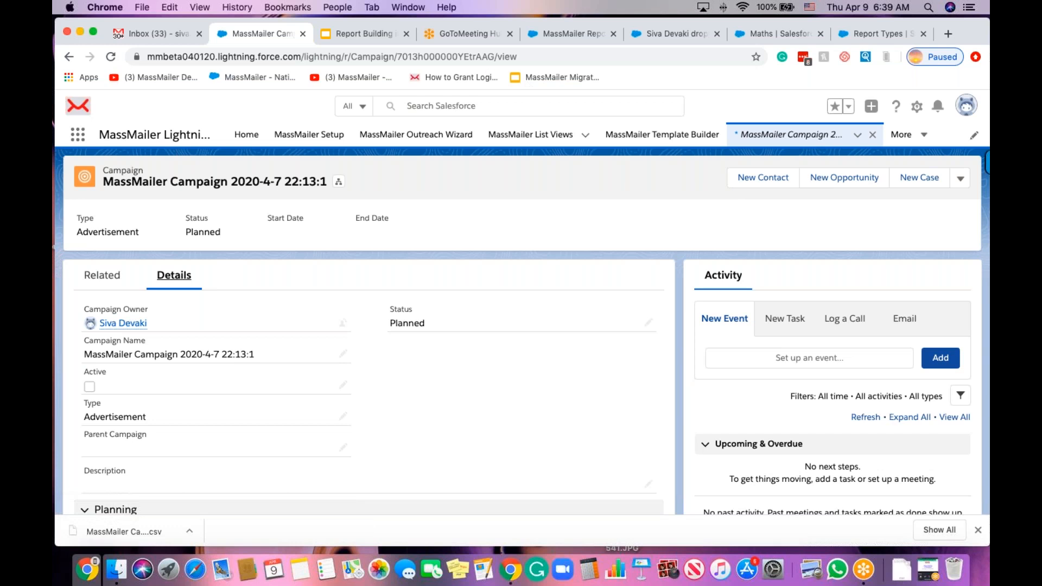
click(358, 35)
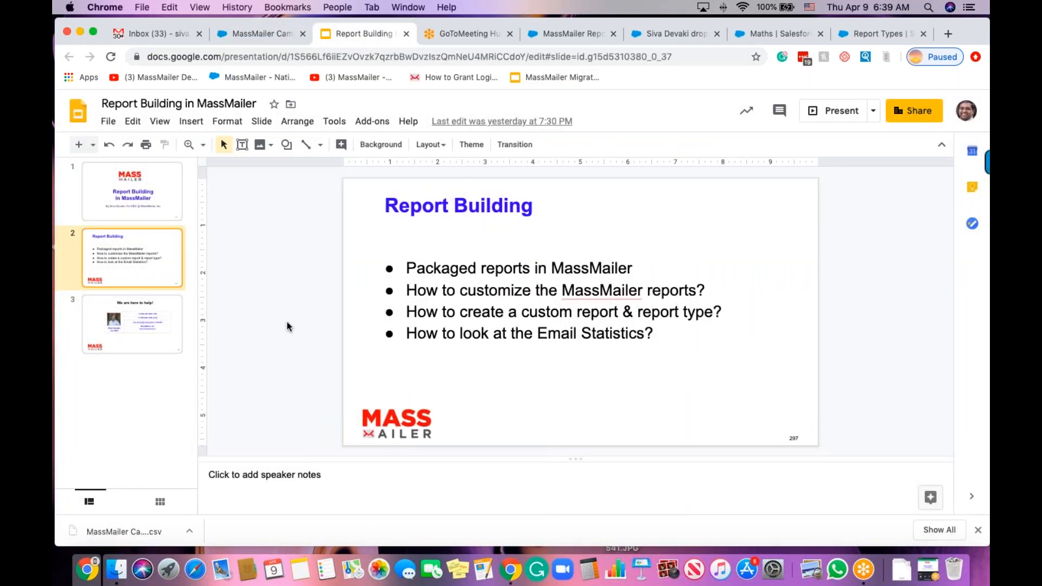
Start a full-screen presentation from slide 3, 'We are here to help!'.
click(159, 343)
click(166, 125)
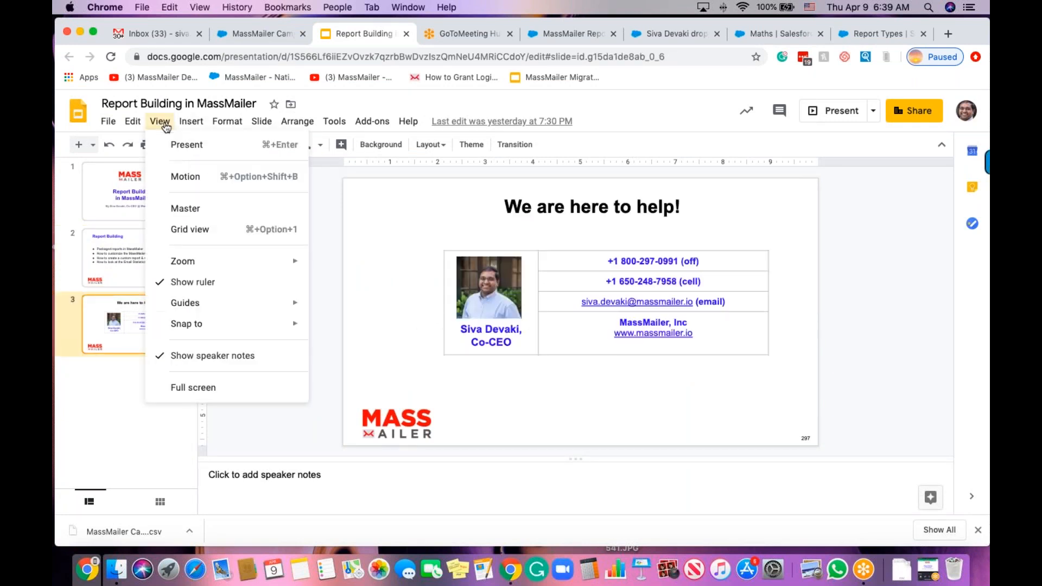
click(194, 143)
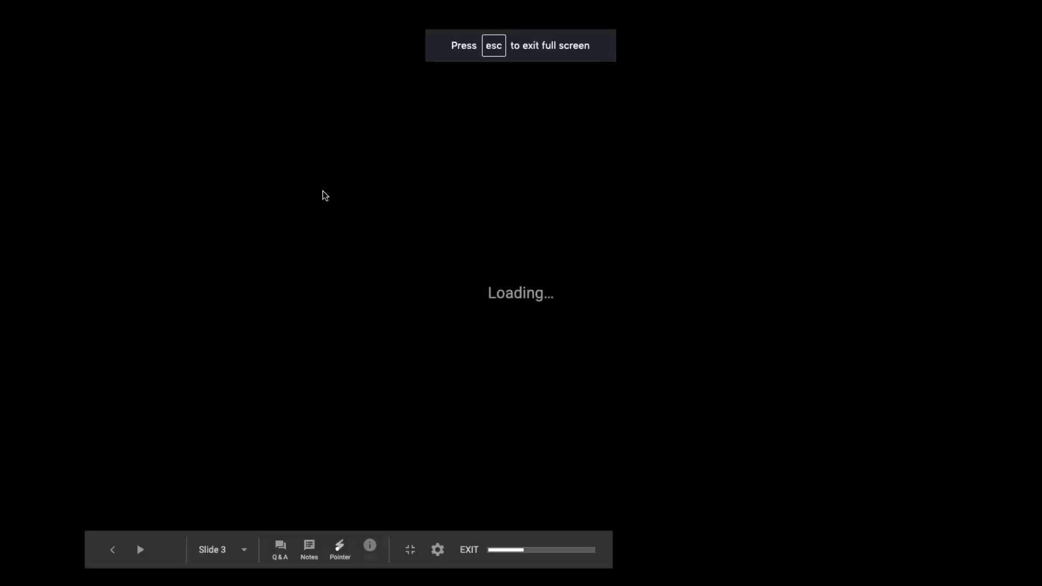